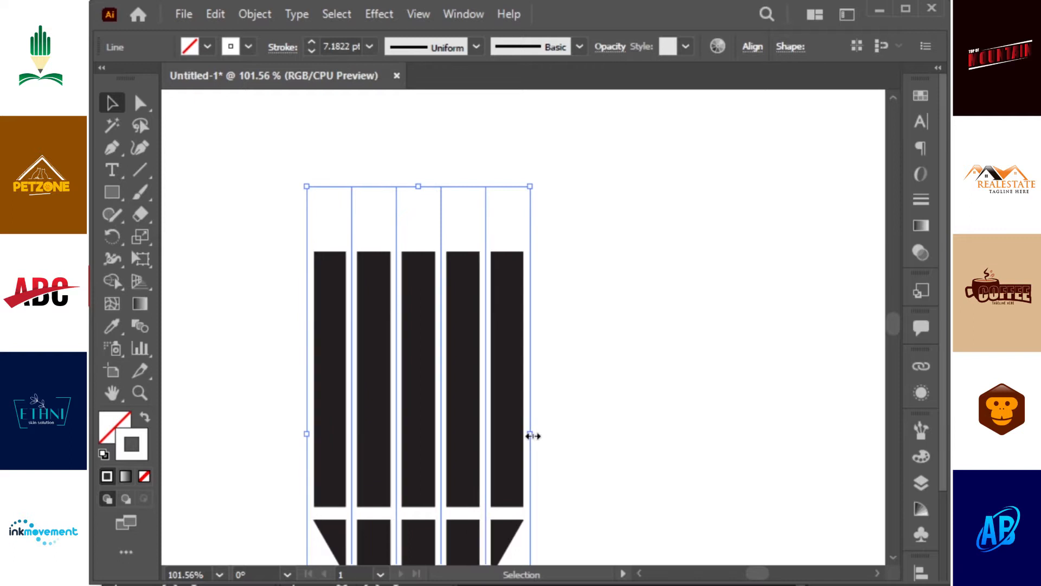
Expand the vertical lines over the pencil body into filled shapes and divide the body with them using Pathfinder
click(263, 14)
click(342, 163)
key(Return)
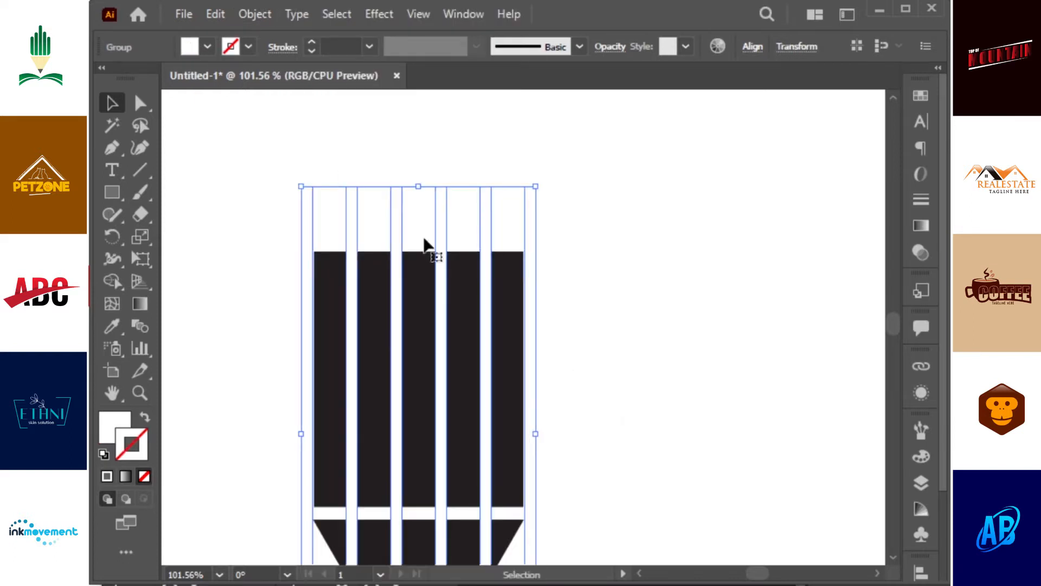
scroll(884, 335, down, 3)
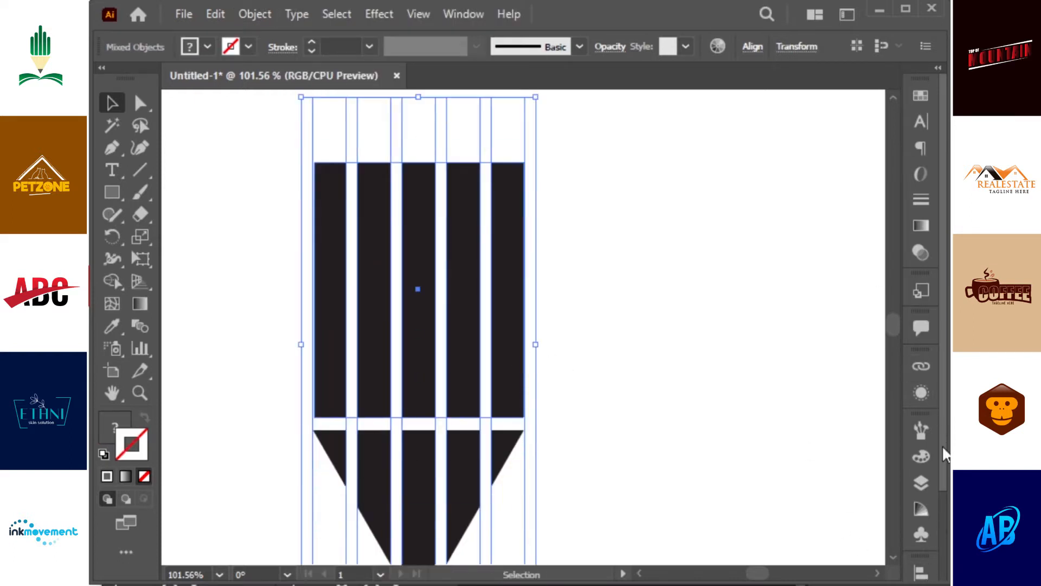
scroll(942, 506, down, 3)
click(921, 510)
Keep only the black strips of the divided group by cutting them, deleting the remaining pieces and pasting the strips back in front
double_click(502, 321)
key(y)
click(506, 308)
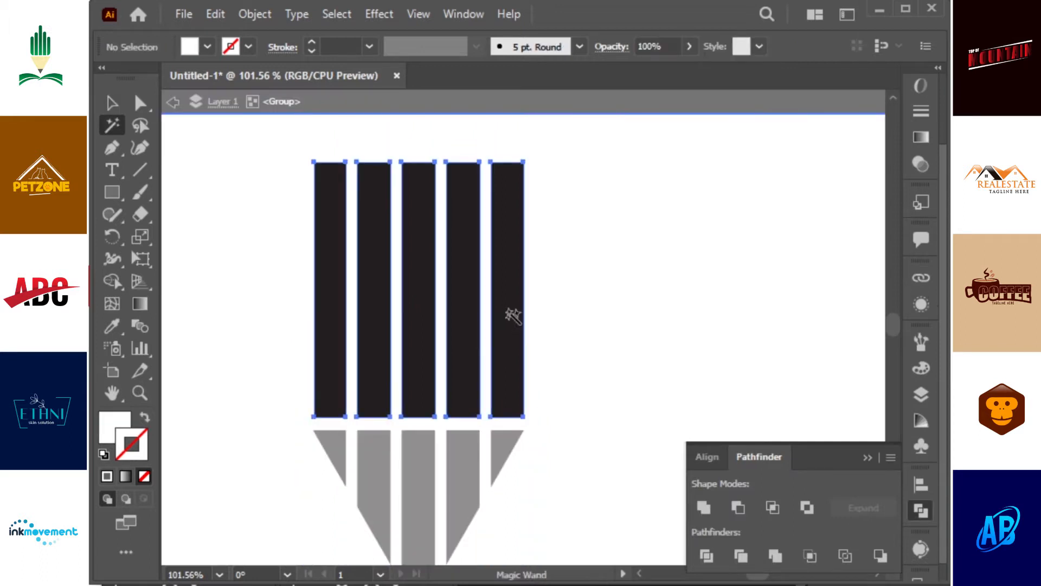
key(ctrl+x)
key(ctrl+a)
key(Delete)
click(215, 14)
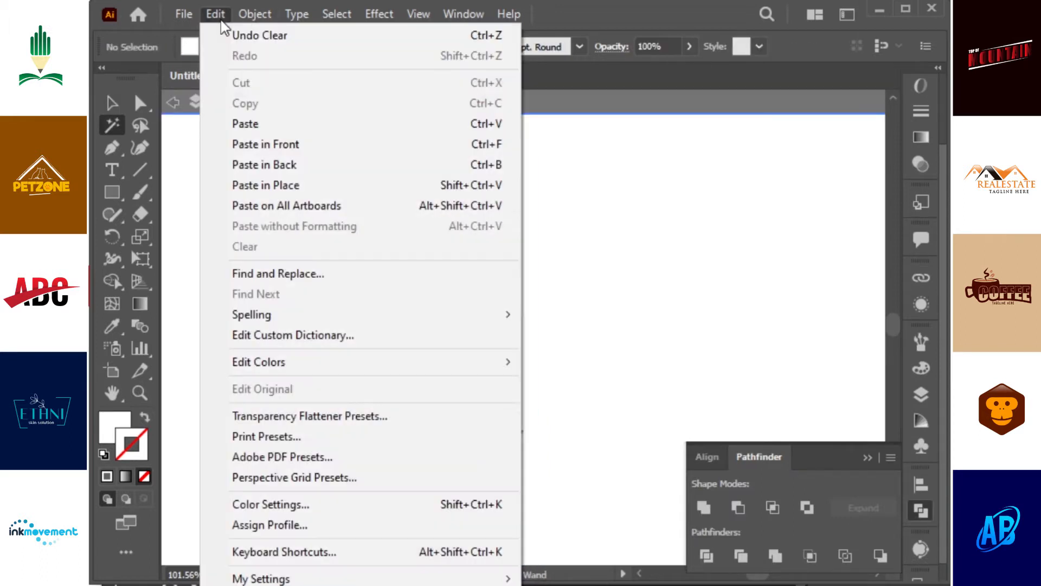
click(294, 144)
key(v)
double_click(598, 229)
click(503, 279)
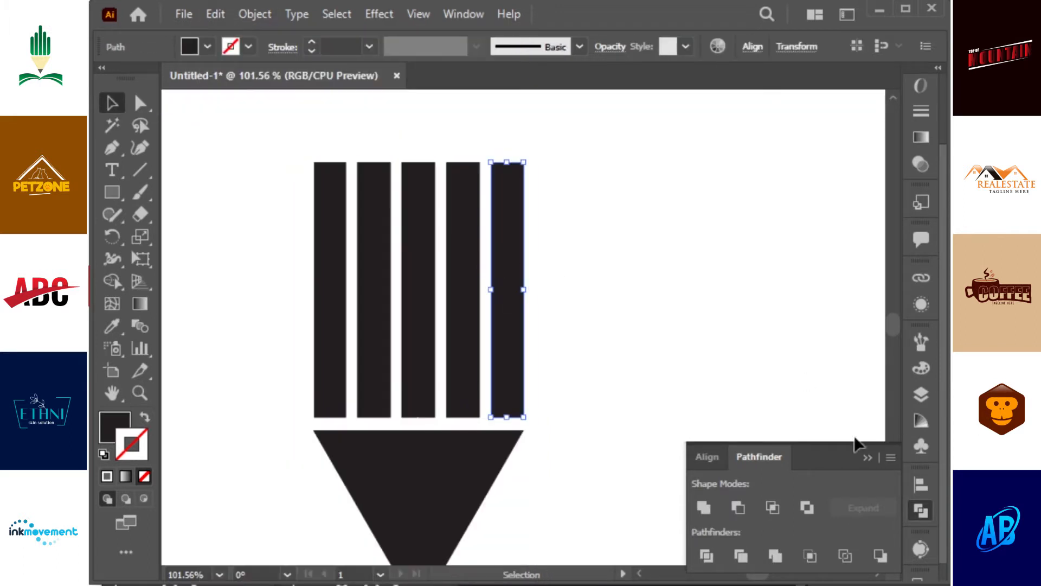
click(867, 457)
Round the top corners of all five strips fully, to about 10.3 pt
drag(626, 237, 296, 355)
click(576, 261)
key(a)
drag(290, 144, 502, 204)
key(v)
click(590, 191)
drag(353, 212, 353, 212)
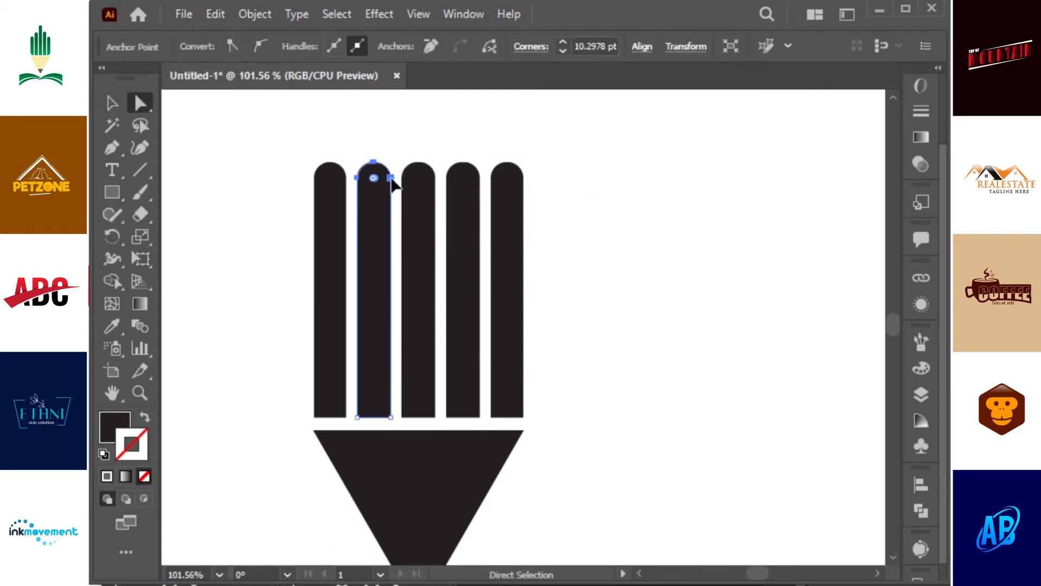
Shorten the four strips beside the centre one from their tops so the heights step down towards both outer edges
drag(344, 192, 348, 184)
drag(353, 298, 353, 299)
drag(398, 199, 398, 200)
drag(391, 167, 391, 242)
drag(475, 202, 476, 201)
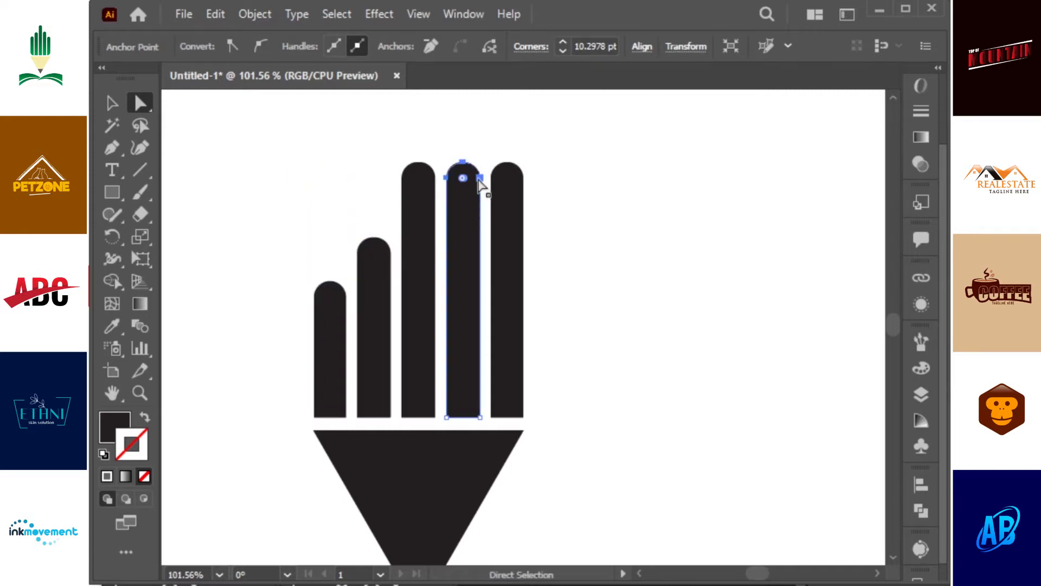
drag(462, 165, 462, 234)
drag(553, 151, 505, 301)
Round the outer bottom corner of the leftmost and rightmost strips
click(527, 419)
shift+click(314, 416)
drag(324, 408, 375, 401)
click(525, 417)
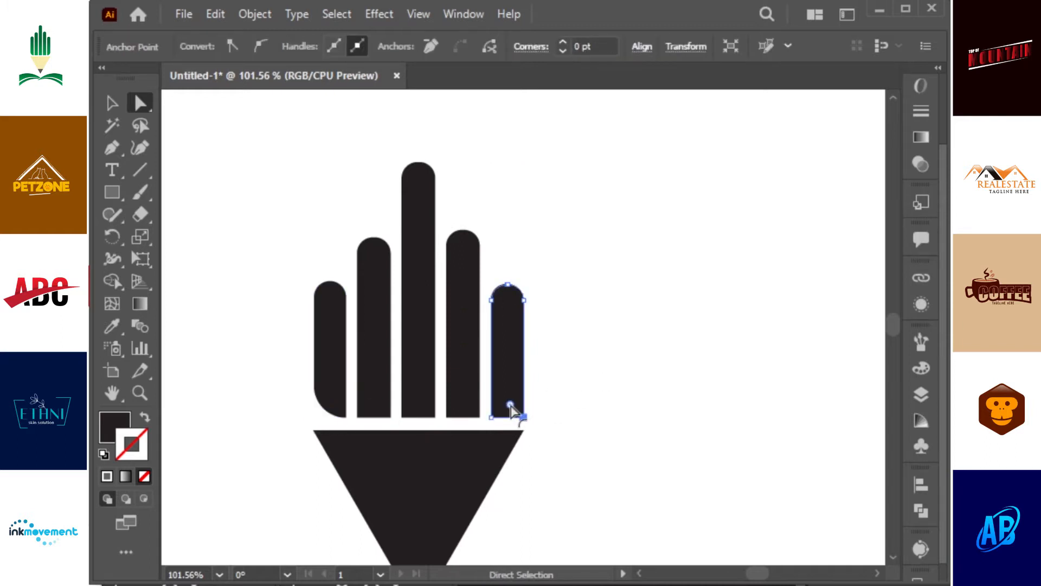
drag(514, 409, 465, 400)
key(v)
click(595, 419)
Lengthen all five strips by moving their rounded top ends upward together
drag(465, 490, 518, 375)
click(519, 374)
drag(643, 309, 650, 432)
key(a)
drag(627, 372, 319, 178)
key(shift+Up)
key(shift+Up)
key(shift+Up)
key(shift+Up)
key(shift+Up)
key(shift+Up)
key(shift+Up)
key(shift+Up)
key(v)
click(676, 382)
drag(677, 383, 666, 246)
Create a separate pencil tip by erasing everything above the point from a copy of the triangle
click(521, 378)
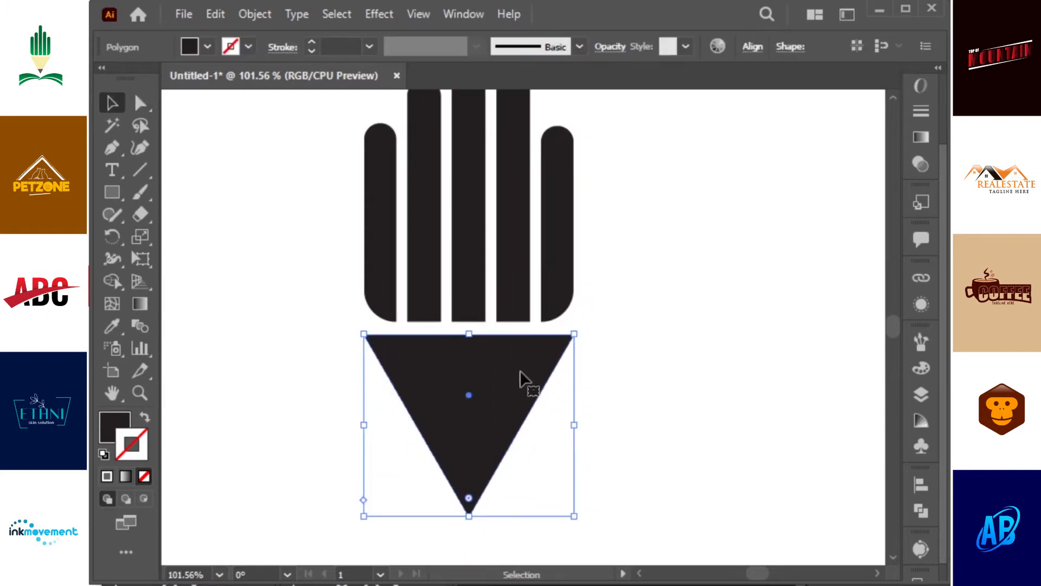
key(a)
key(shift+e)
mouse_move(308, 262)
mouse_down()
mouse_move(711, 437)
mouse_move(714, 468)
mouse_up()
Fill the large triangle of the pencil with a pale yellow
key(v)
double_click(114, 427)
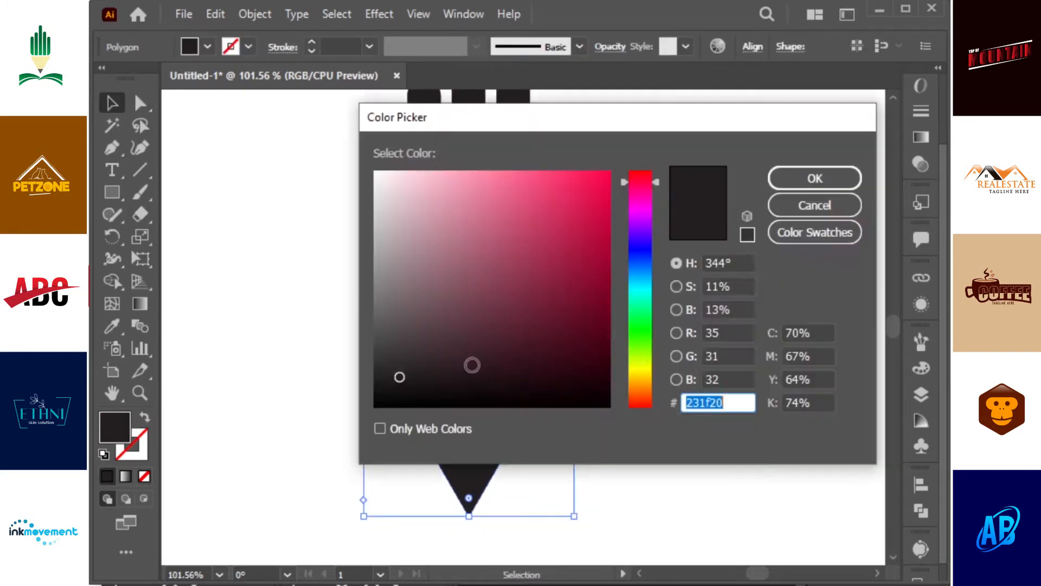
click(639, 373)
mouse_move(639, 378)
mouse_down()
mouse_move(640, 275)
mouse_move(639, 375)
mouse_up()
click(449, 174)
click(815, 178)
click(674, 337)
Fill the small pencil tip with dark grey
click(468, 485)
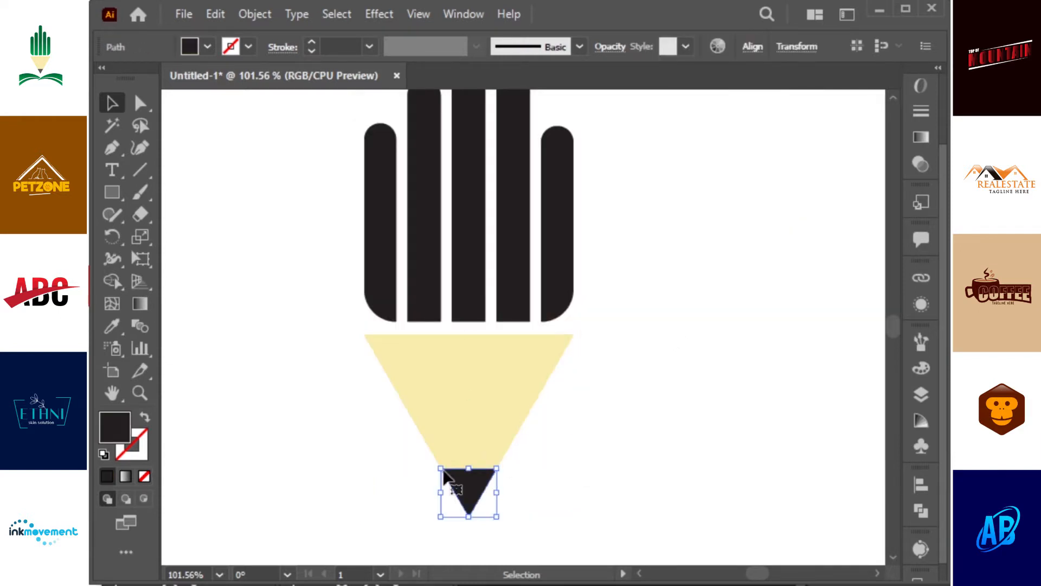
double_click(115, 427)
click(375, 323)
click(814, 178)
click(648, 235)
Fill the five strips with a linear gradient running from medium green to dark green
scroll(648, 235, up, 1)
drag(661, 206, 374, 282)
double_click(122, 432)
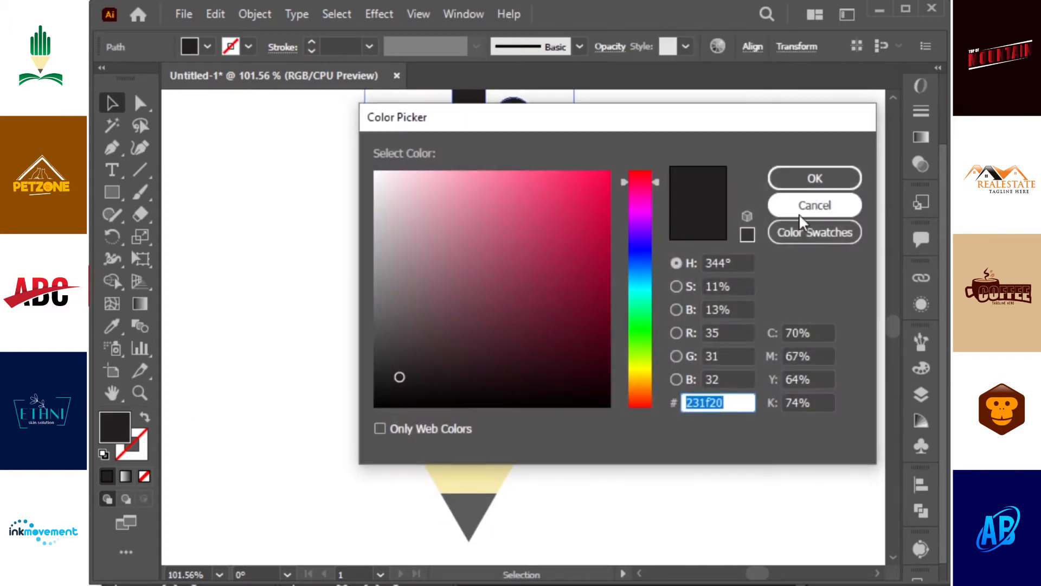
click(816, 206)
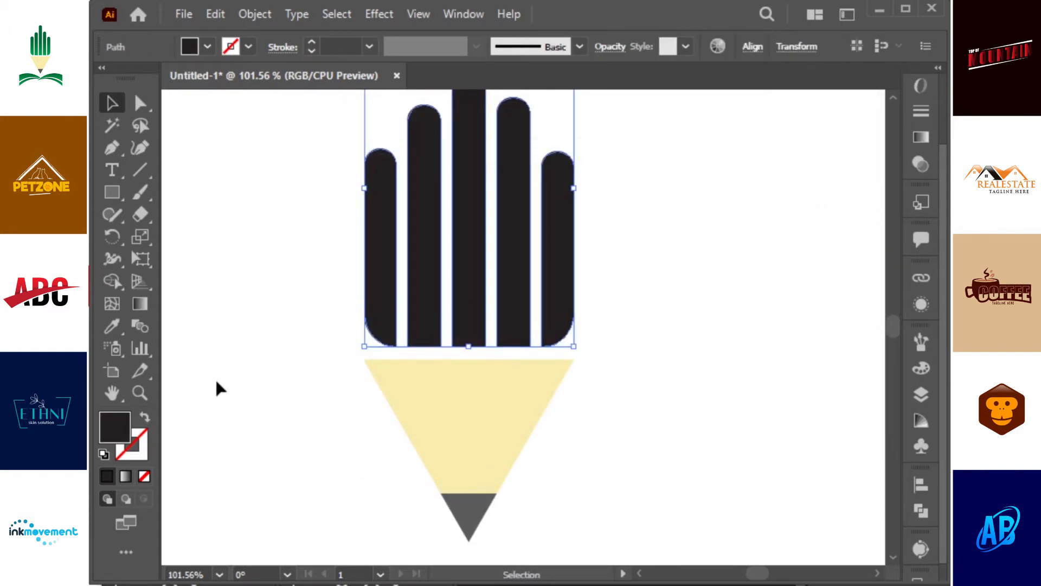
key(period)
double_click(701, 249)
click(624, 348)
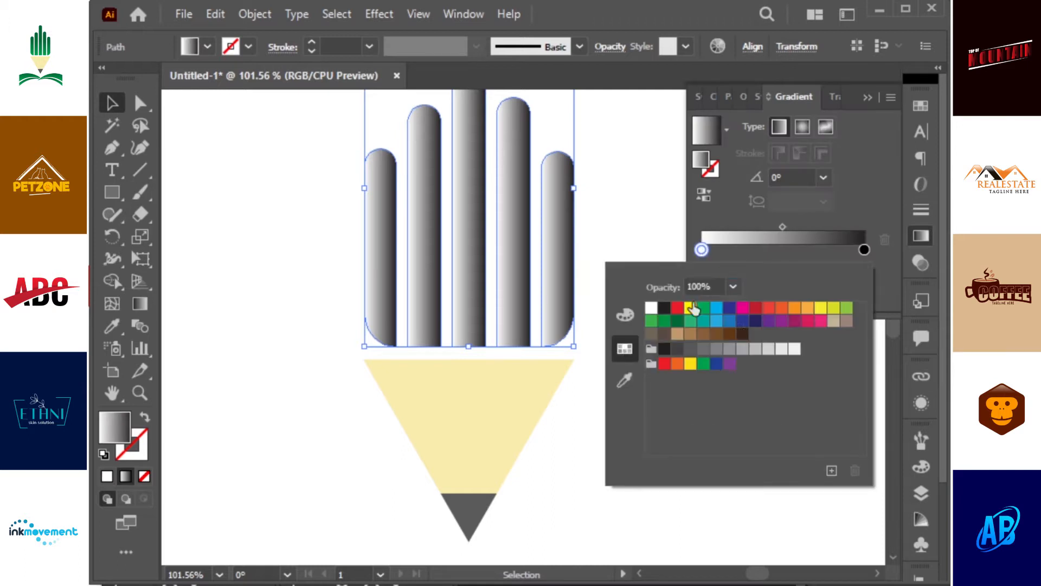
click(703, 309)
double_click(864, 250)
click(678, 321)
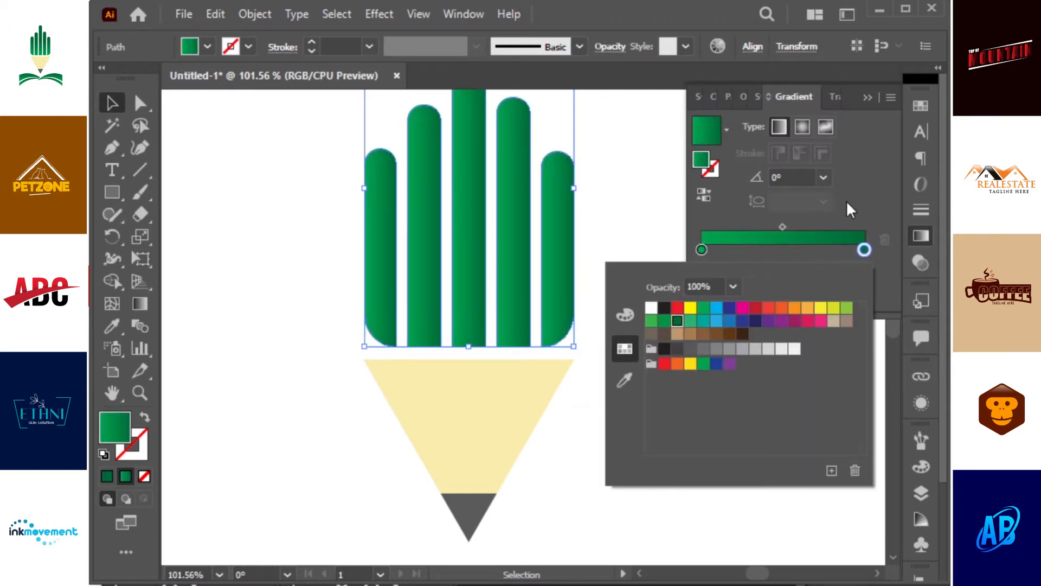
click(868, 98)
Redirect the strips' gradient vertically so the lighter green lies at the bottom and the darker green above
key(g)
drag(505, 370, 504, 182)
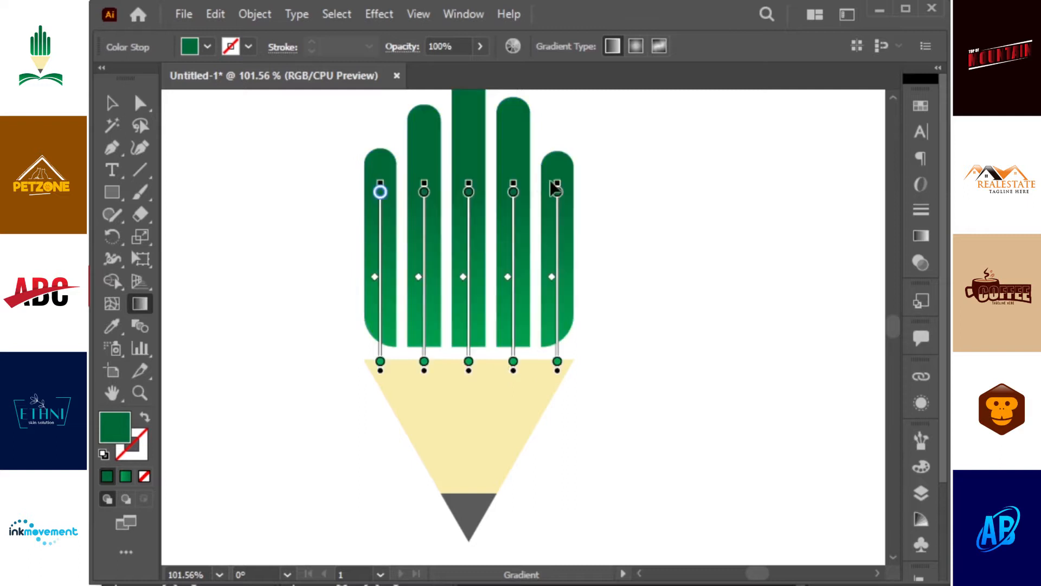
key(v)
click(672, 281)
Create a thick horizontal bar with a thinner one beneath it beside the pencil, both filled with the tip's dark grey
key(ctrl+minus)
key(ctrl+minus)
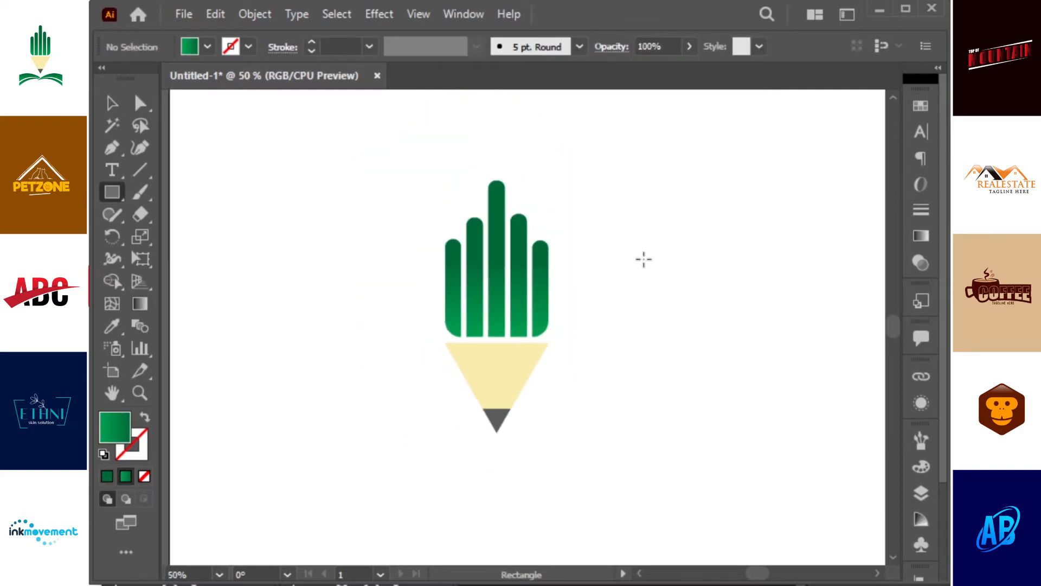
key(v)
drag(767, 271, 704, 309)
click(730, 340)
drag(736, 263, 581, 379)
key(i)
click(496, 421)
key(v)
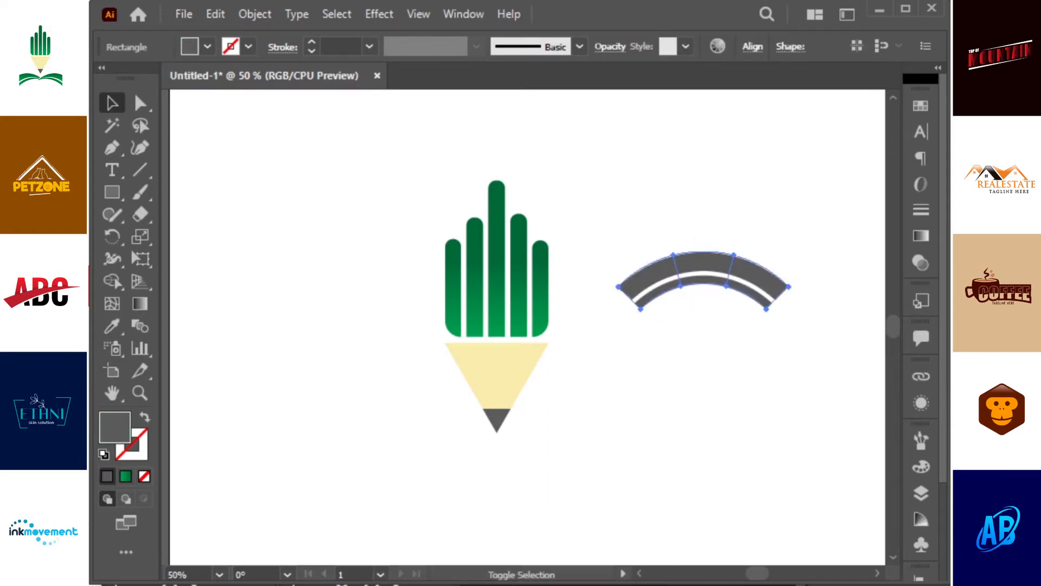
Warp the two bars with the Arch style, horizontal bend 45% and horizontal distortion 100%
drag(1038, 293, 917, 325)
drag(938, 417, 933, 418)
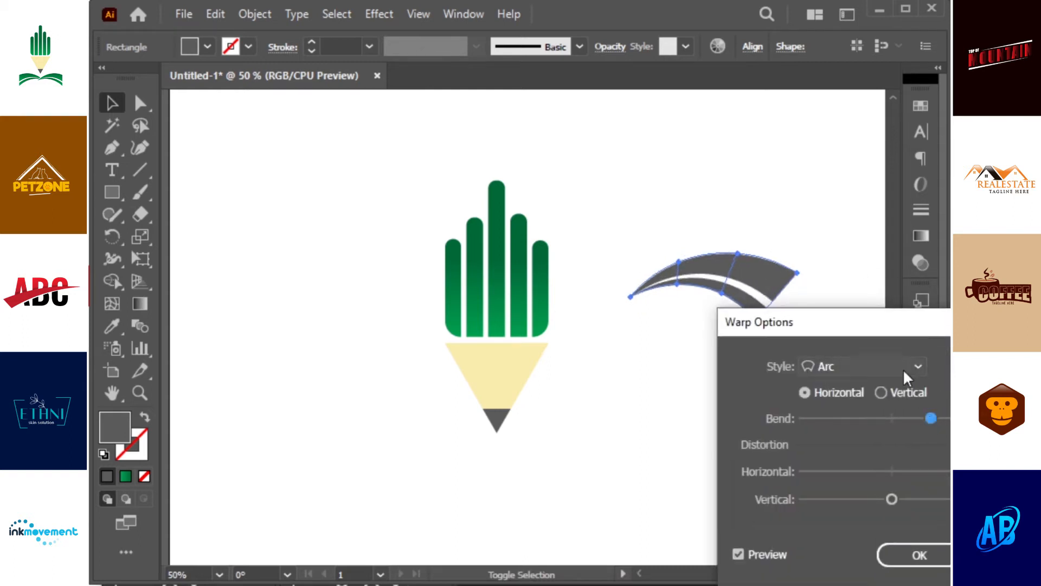
click(903, 369)
click(856, 115)
drag(908, 331, 416, 190)
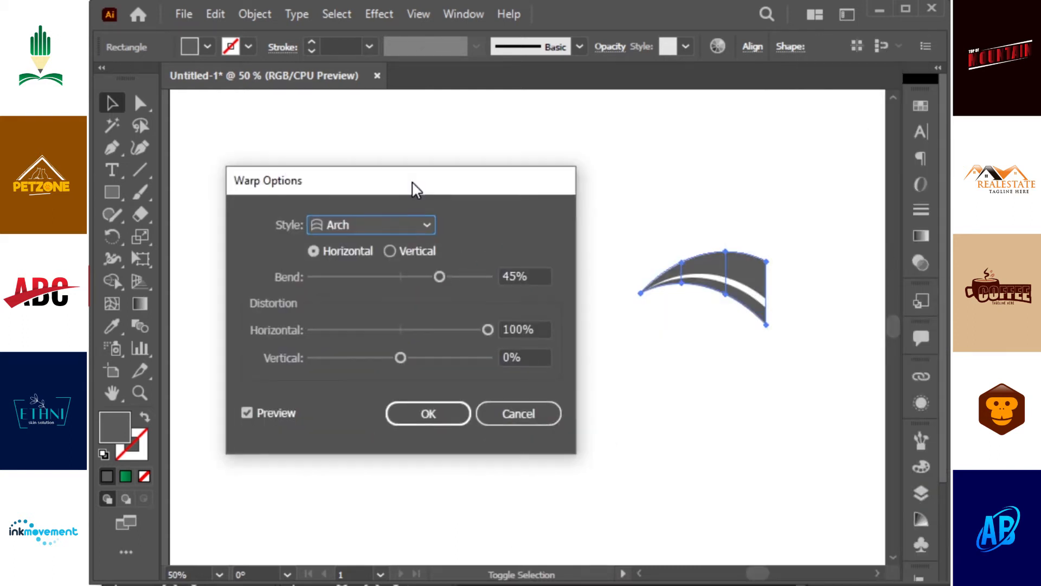
click(434, 414)
Expand the warped bars into editable paths and mirror a copy of them to form the opposite book page
click(255, 14)
click(356, 169)
key(Return)
mouse_move(755, 272)
mouse_down()
mouse_move(795, 340)
mouse_move(623, 344)
mouse_move(681, 343)
mouse_up()
key(o)
key(Return)
key(Return)
key(v)
click(775, 367)
Adjust the inner ends of the two book pages and clean up their overlap with the Shape Builder tool
key(a)
click(778, 331)
shift+click(678, 337)
shift+click(627, 357)
key(z)
drag(671, 300, 749, 395)
key(a)
key(shift+m)
drag(521, 290, 383, 373)
drag(553, 347, 640, 350)
key(v)
click(558, 392)
key(ctrl+minus)
key(ctrl+minus)
key(ctrl+minus)
key(ctrl+minus)
Position the open book beneath the pencil tip and apply the strips' green gradient to its pages
drag(706, 388, 639, 281)
drag(786, 282, 725, 298)
mouse_move(656, 321)
mouse_down()
mouse_move(621, 363)
mouse_move(418, 442)
mouse_up()
mouse_move(465, 419)
mouse_down()
mouse_move(472, 428)
mouse_move(539, 418)
mouse_move(502, 417)
mouse_move(469, 437)
mouse_up()
key(i)
click(433, 272)
key(v)
click(596, 320)
Group the pencil's parts, scale the pencil down slightly and centre it just above the open book
key(ctrl+minus)
key(ctrl+minus)
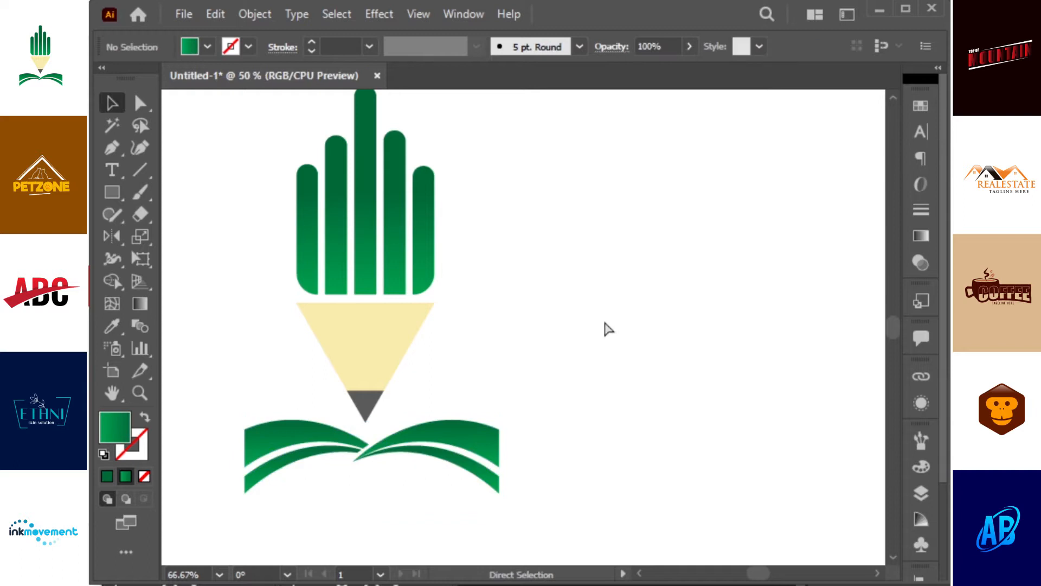
drag(604, 319, 646, 314)
drag(578, 194, 429, 331)
drag(523, 204, 527, 206)
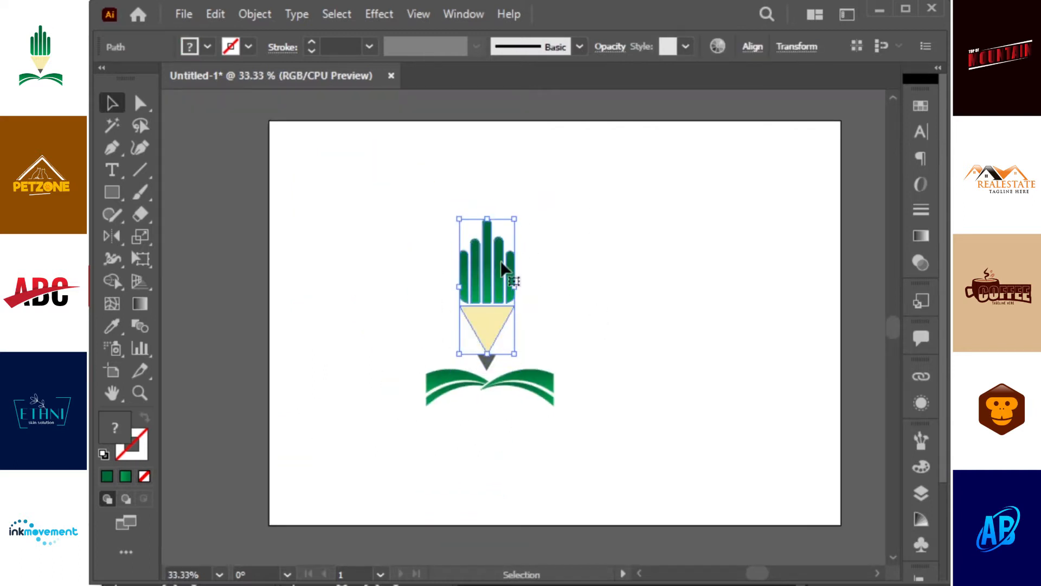
click(432, 251)
drag(518, 354, 521, 360)
key(ctrl+g)
drag(522, 202, 516, 268)
key(shift+Down)
key(shift+Down)
key(shift+Down)
key(shift+Down)
key(shift+Down)
key(shift+Right)
Enlarge the complete pencil-and-book logo and centre it on the artboard
drag(618, 226, 382, 431)
mouse_move(526, 379)
mouse_down()
mouse_move(589, 316)
mouse_move(588, 356)
mouse_up()
drag(615, 204, 633, 179)
drag(555, 307, 551, 316)
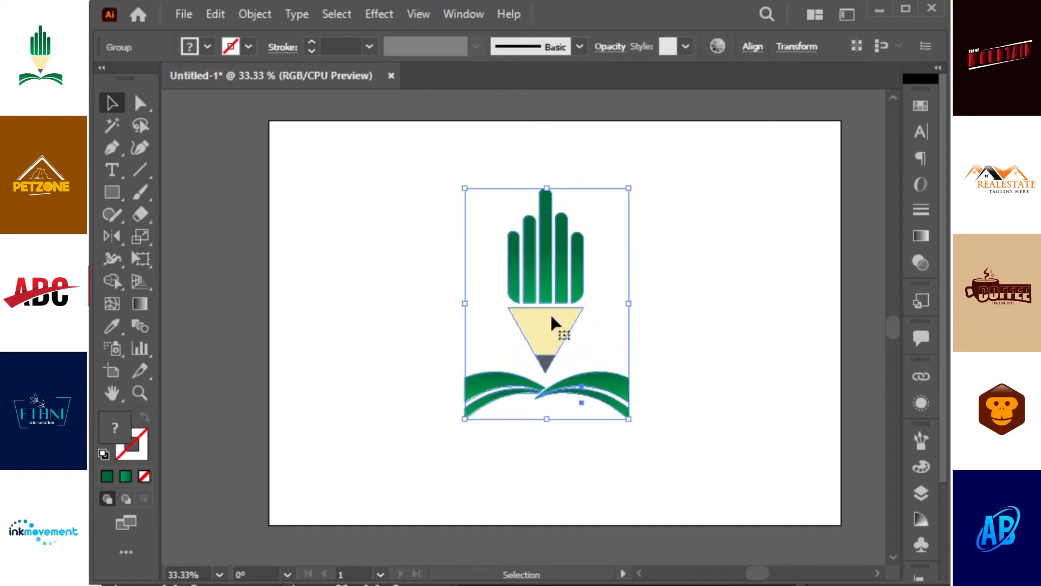
click(705, 244)
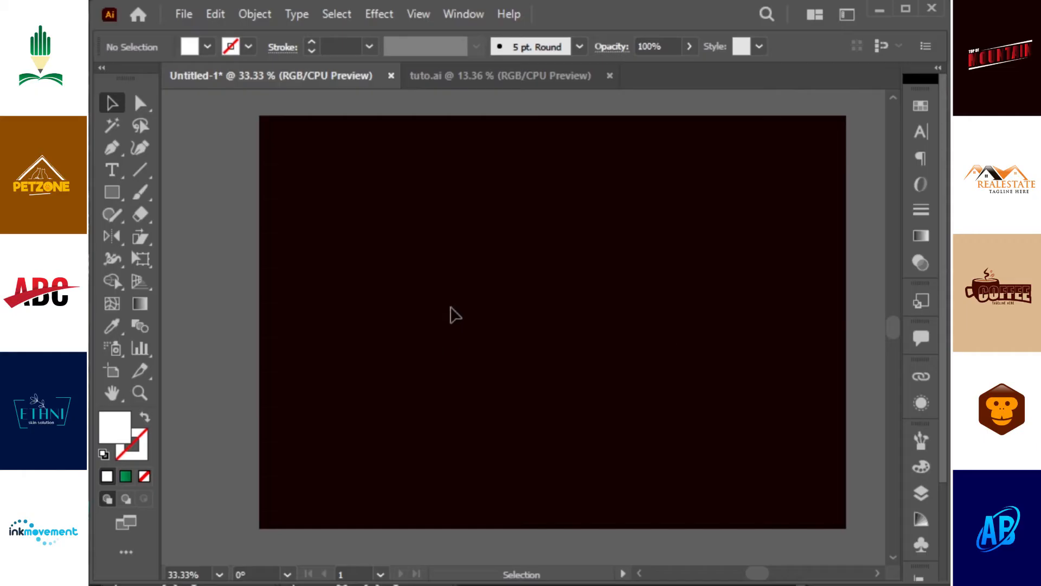
Place the point text MOUNTAIN near the middle of the dark artboard and enlarge it
key(t)
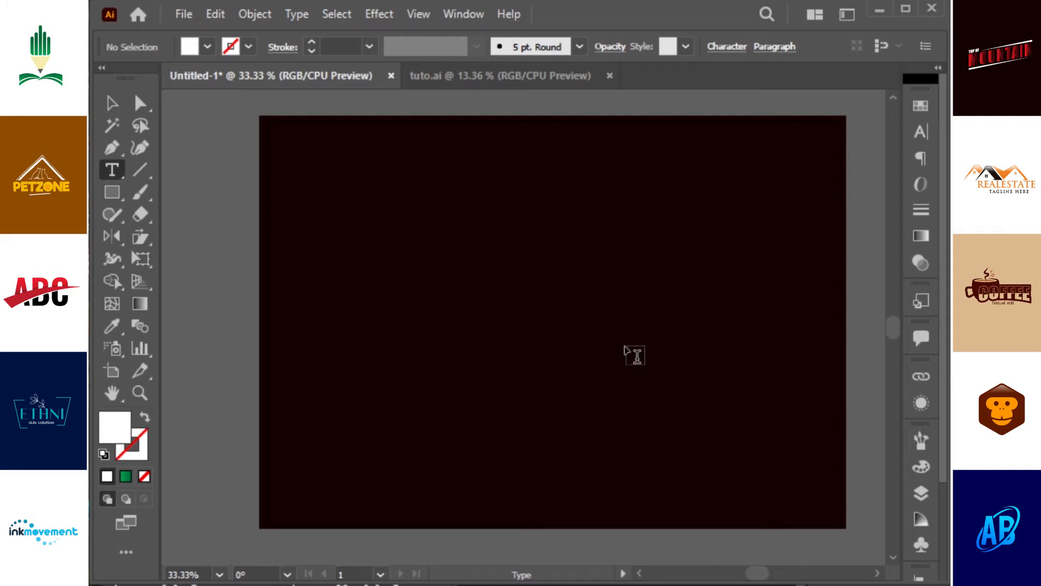
click(459, 327)
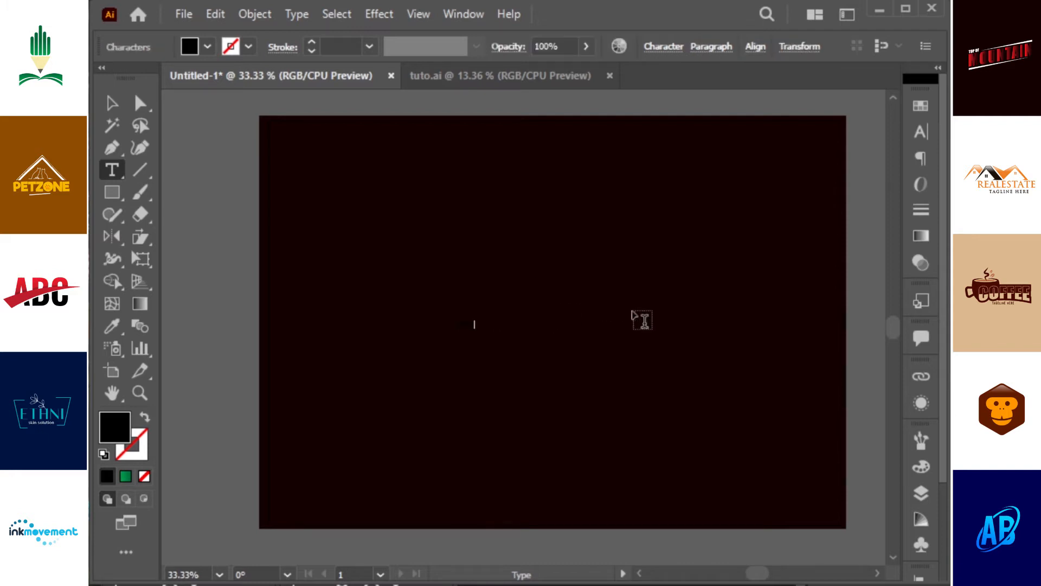
key(Escape)
drag(486, 329, 588, 403)
Change the MOUNTAIN text to uppercase and fill it with white
key(alt+t)
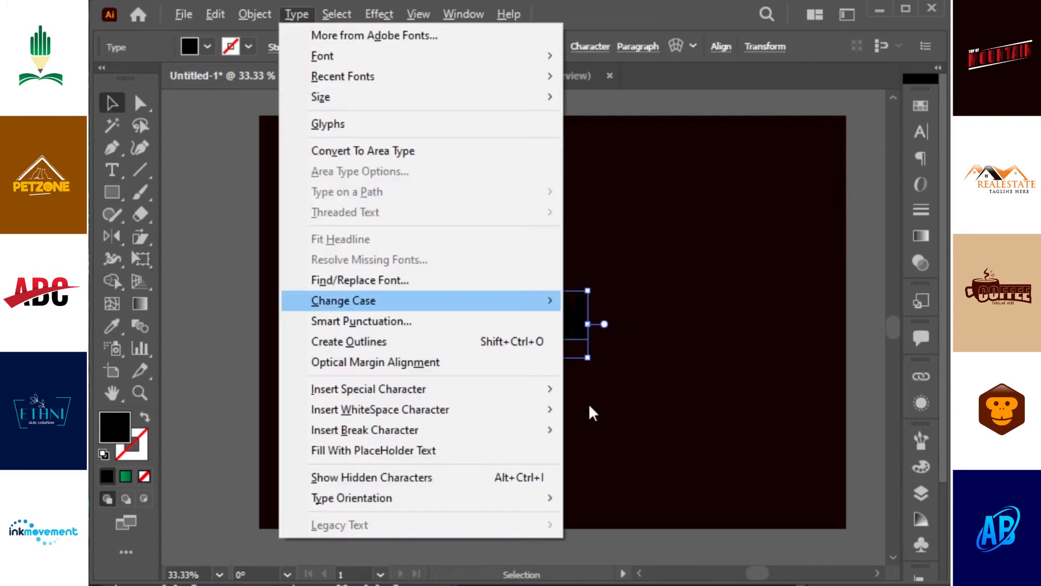
key(o)
click(920, 106)
click(725, 161)
click(920, 106)
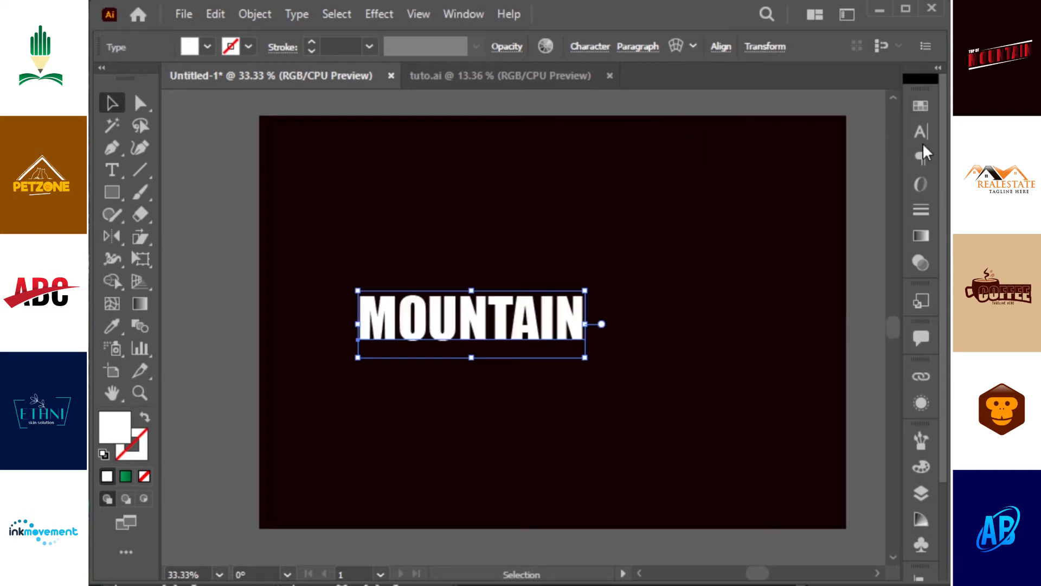
click(920, 135)
click(869, 97)
Expand the MOUNTAIN text's object and fill, shear it vertically so the word slopes upward to the right, and reposition it
click(255, 14)
click(290, 166)
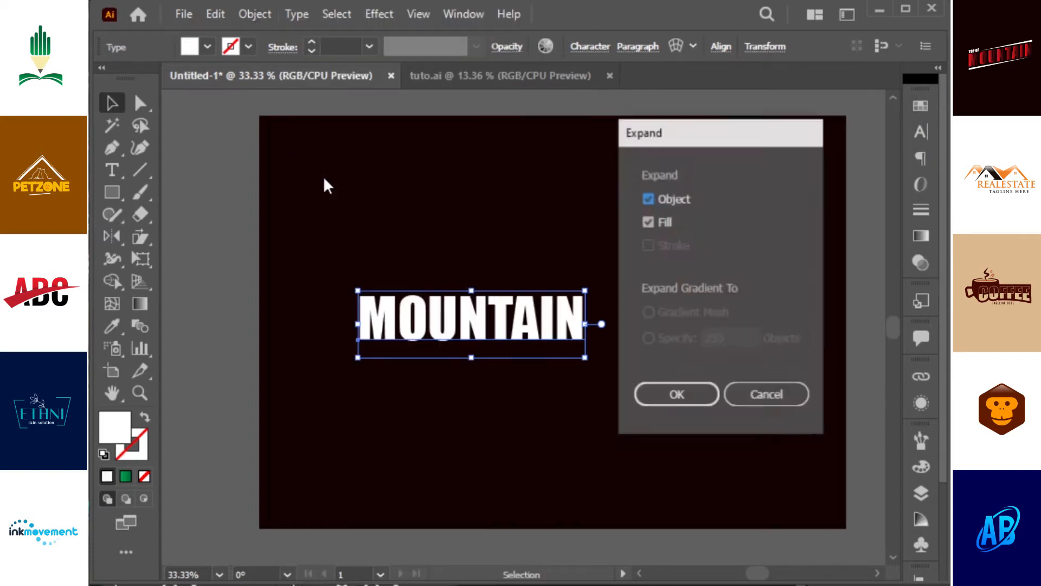
click(660, 392)
drag(553, 331, 613, 339)
drag(730, 322, 727, 282)
key(v)
drag(646, 322, 676, 330)
click(602, 441)
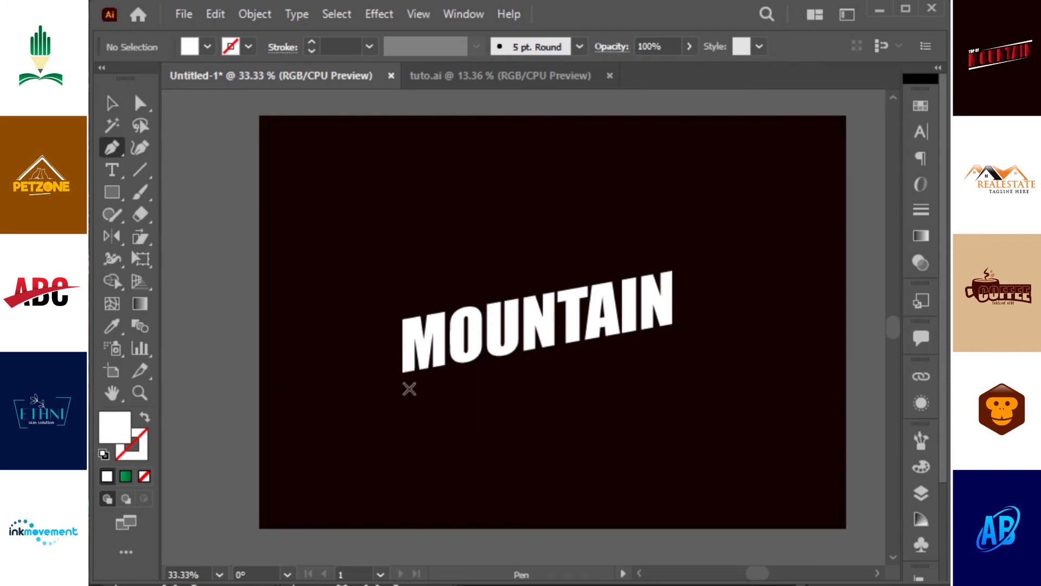
Draw a thin tapered bar with the Pen tool beneath MOUNTAIN, parallel to its baseline and pointed under the N
key(z)
click(560, 432)
drag(464, 436, 460, 471)
key(ctrl+minus)
key(ctrl+minus)
key(ctrl+minus)
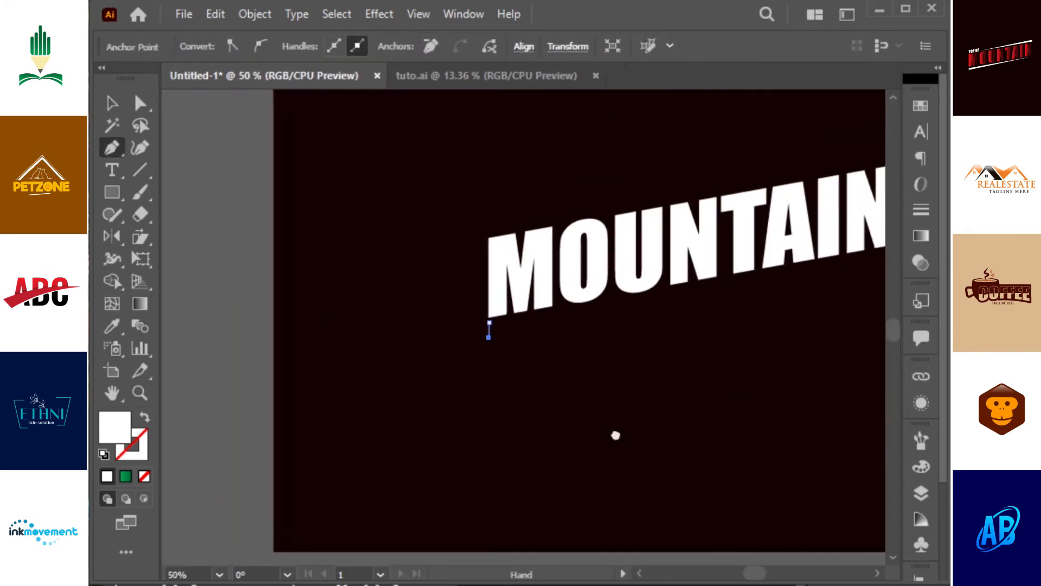
drag(615, 435, 432, 488)
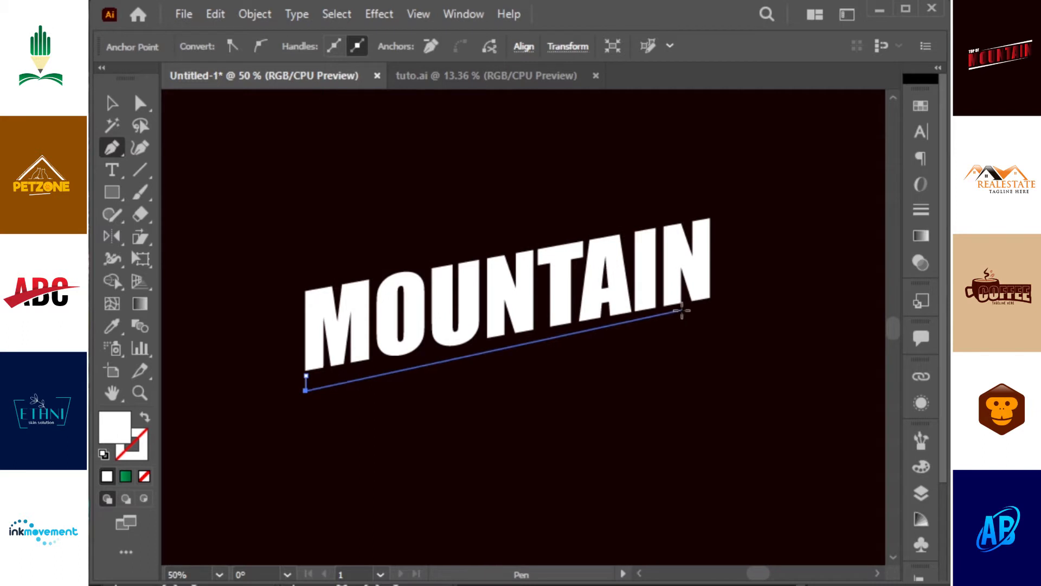
click(681, 310)
Adjust the anchor points at the wide end of the tapered bar below the M
key(a)
click(342, 419)
drag(306, 391, 305, 377)
click(319, 404)
click(348, 414)
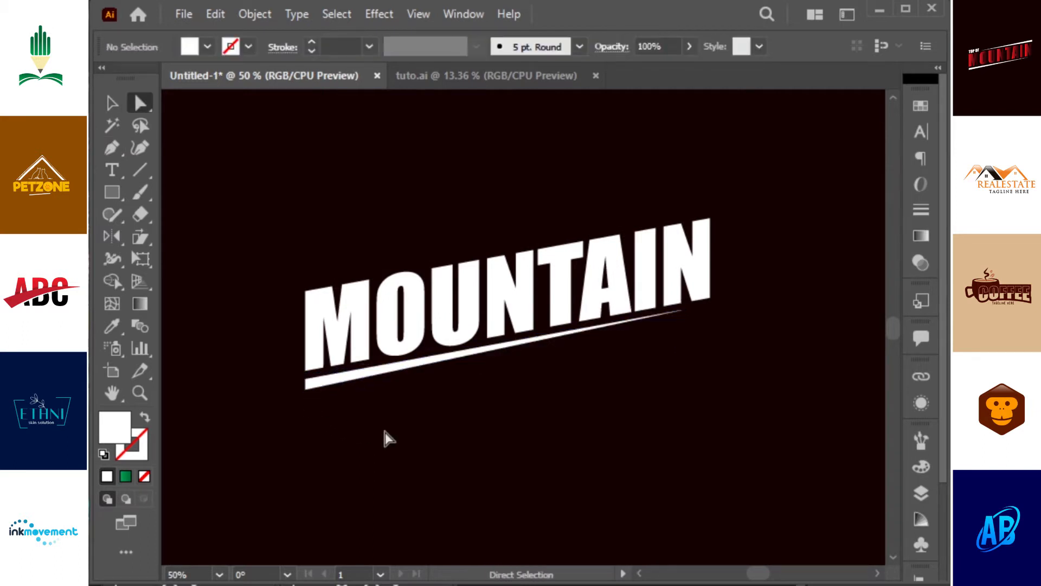
Draw a second tapered bar above MOUNTAIN, wide over the N and narrowing to a point over the M
key(v)
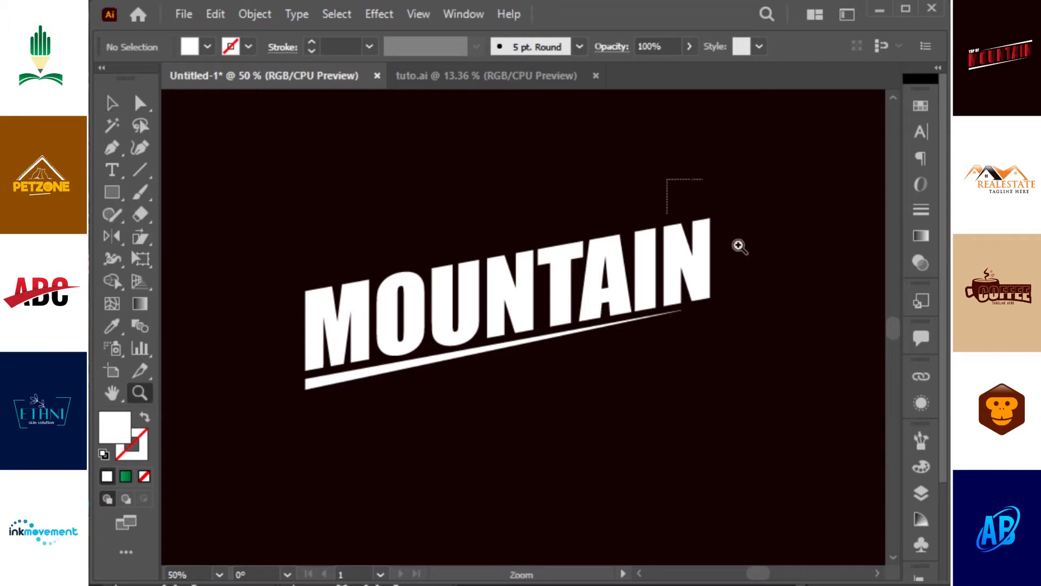
drag(738, 245, 740, 248)
click(494, 294)
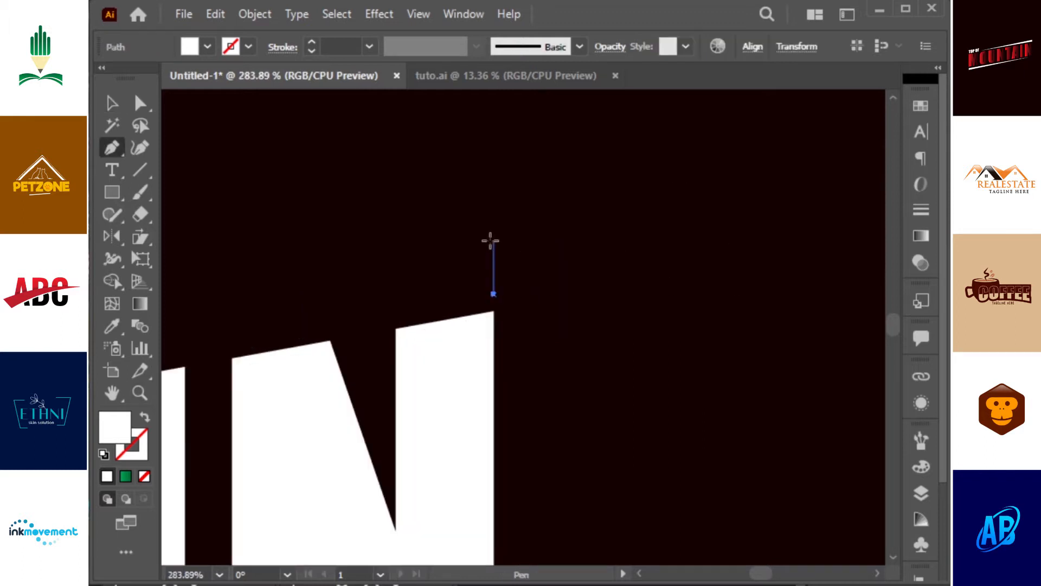
click(491, 241)
key(ctrl+minus)
key(ctrl+minus)
key(ctrl+minus)
key(ctrl+minus)
key(ctrl+minus)
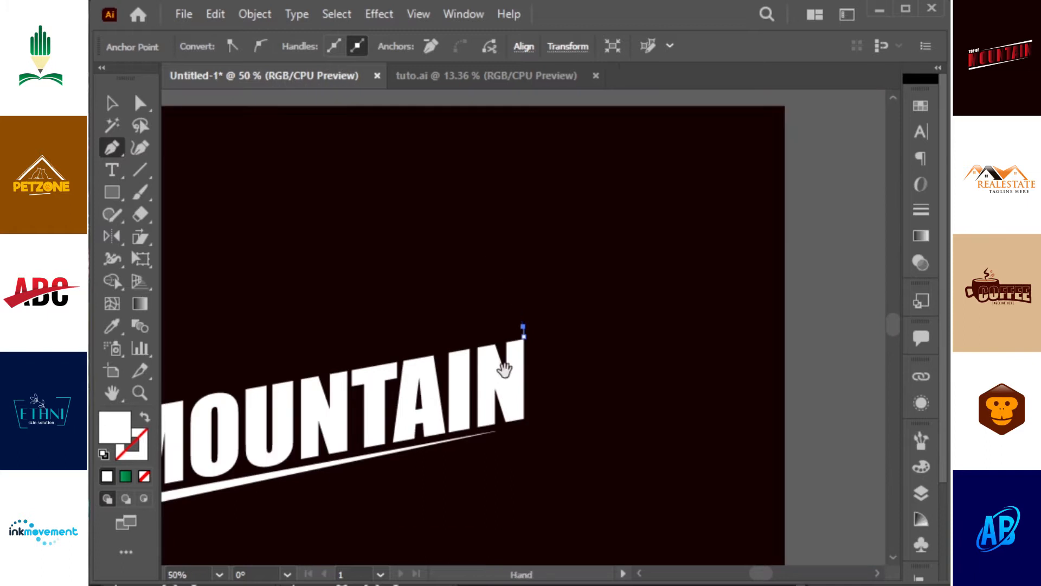
drag(491, 241, 733, 188)
click(407, 341)
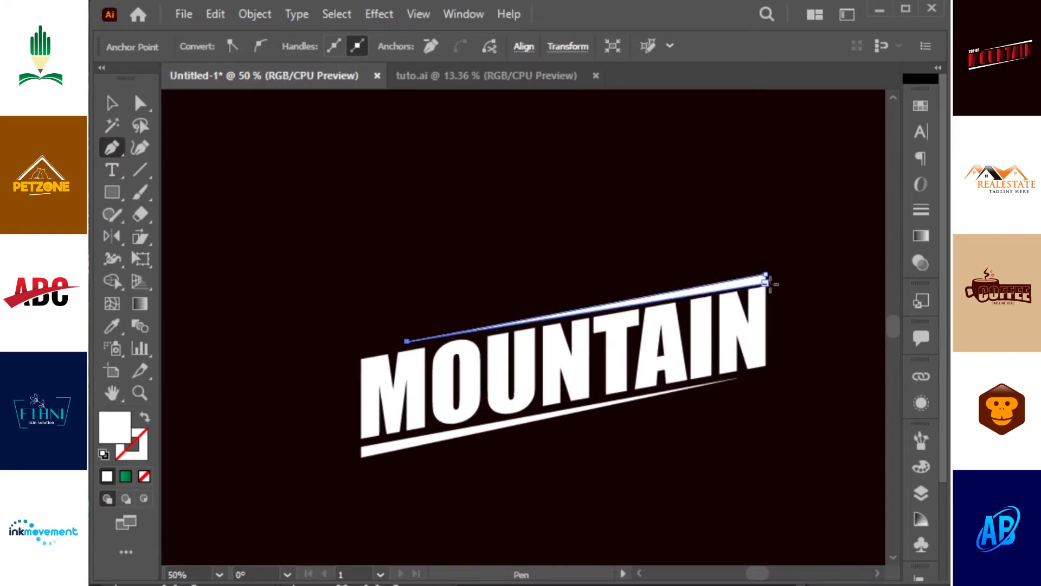
Thicken the wide end of the upper bar and shorten its pointed end toward the letter O
key(a)
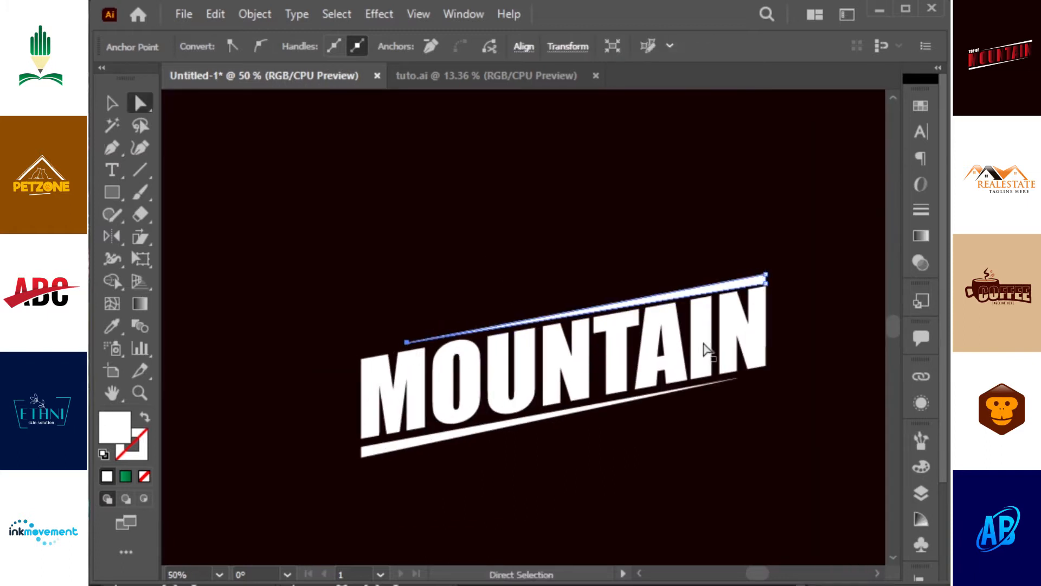
click(765, 276)
click(795, 401)
click(765, 275)
click(777, 426)
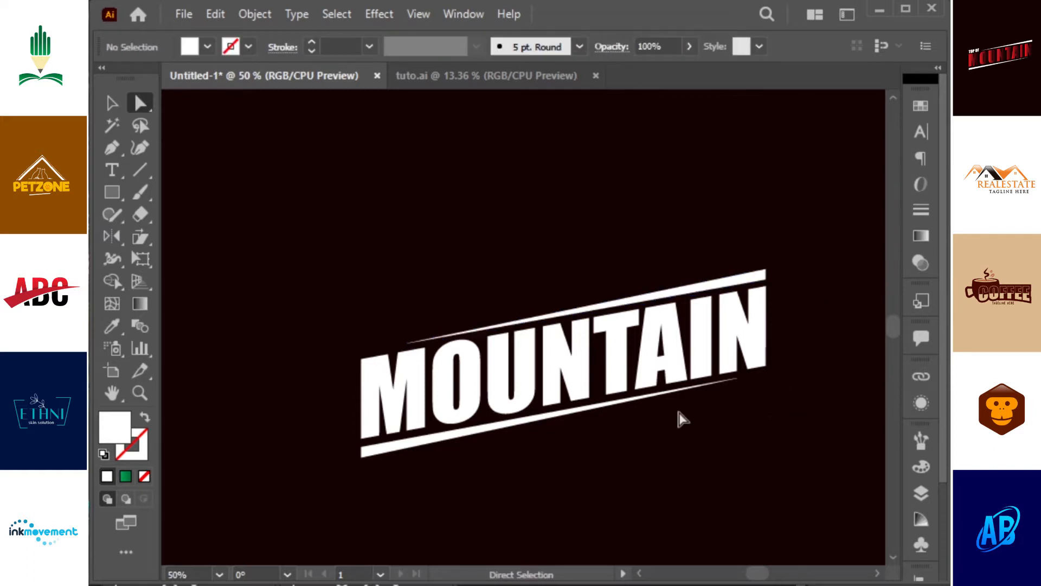
click(436, 337)
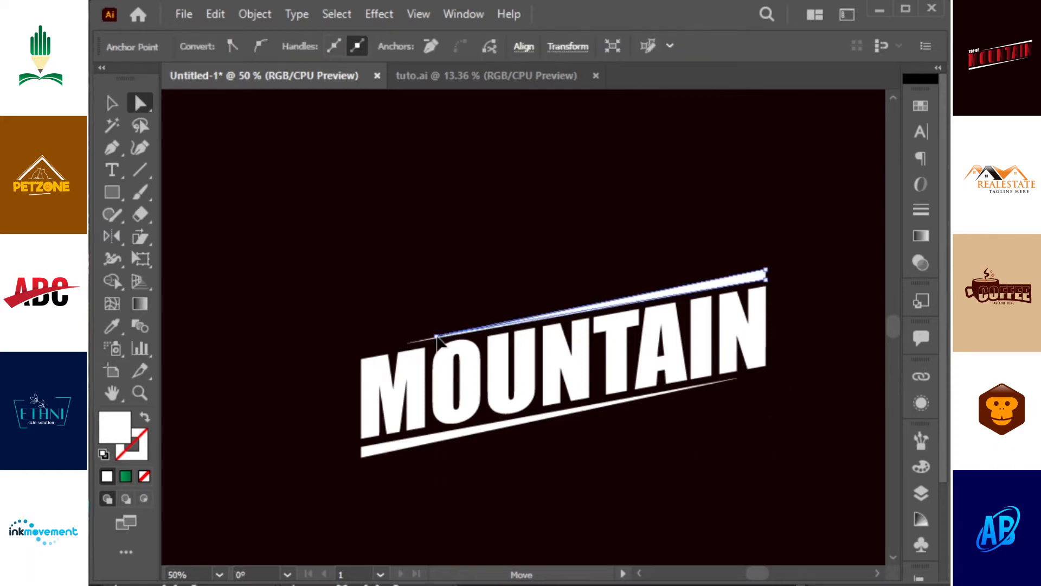
click(809, 260)
Nudge the upper and lower tapered bars slightly away from MOUNTAIN to even out the spacing
key(v)
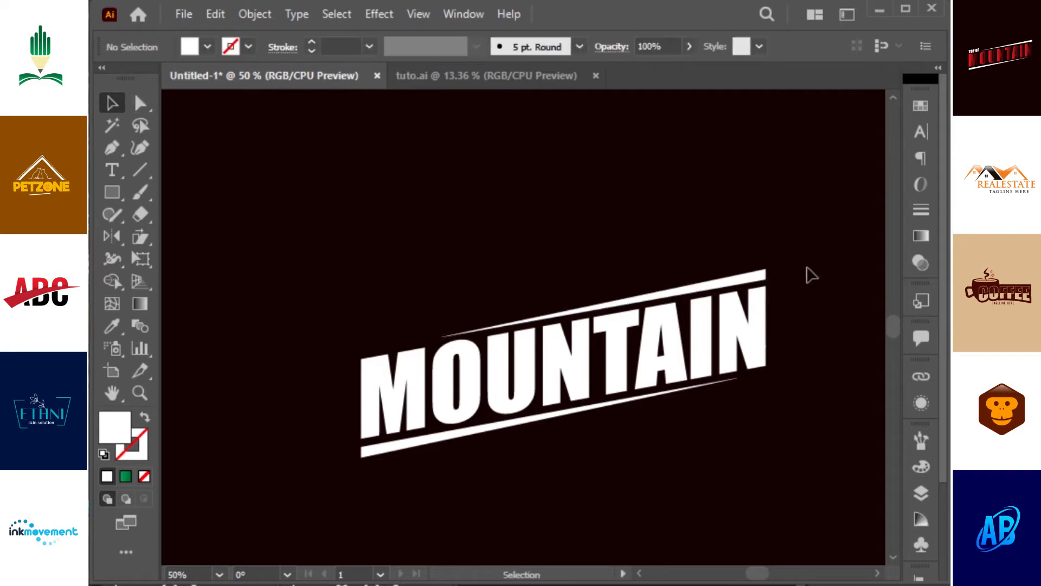
click(757, 281)
click(599, 411)
click(594, 460)
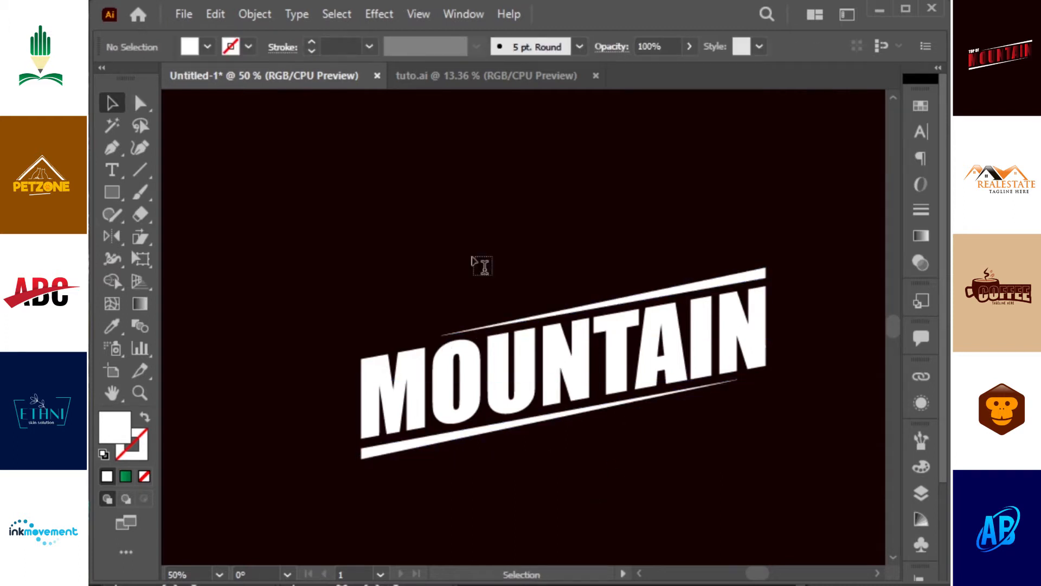
Add the text TOP OF, match its white appearance to MOUNTAIN, and place it above the letter M
key(t)
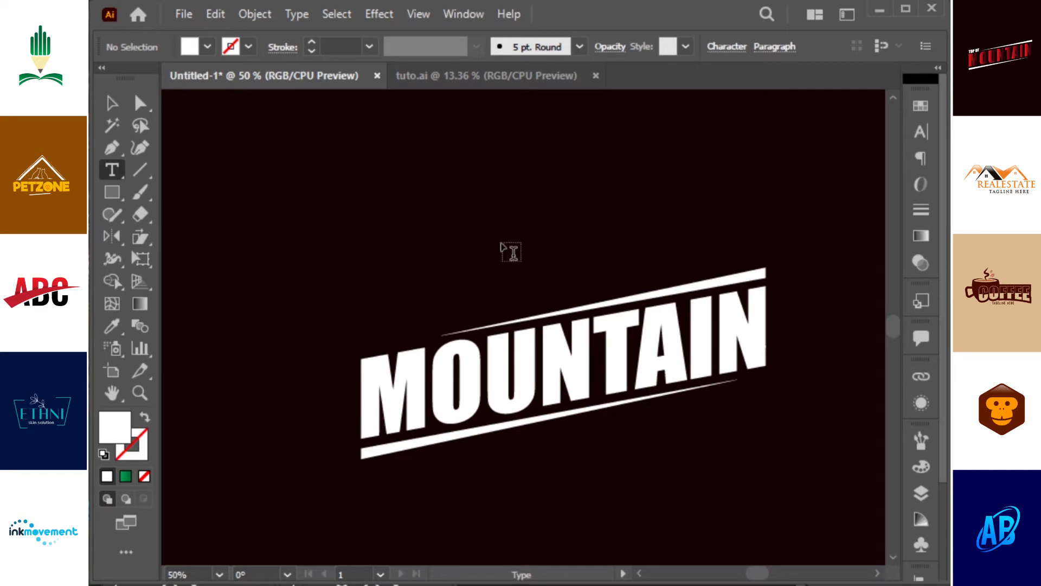
click(511, 251)
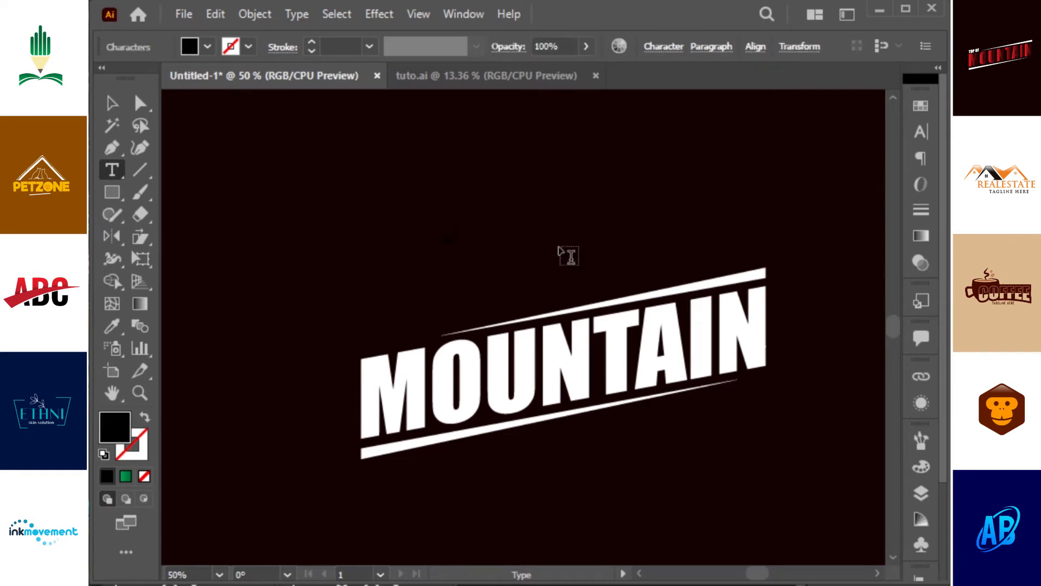
key(Escape)
key(i)
click(560, 365)
key(v)
drag(469, 250, 420, 342)
Expand the TOP OF text, shear it to match MOUNTAIN's slope, and position it above the letter M
click(254, 14)
click(339, 177)
key(Return)
key(s)
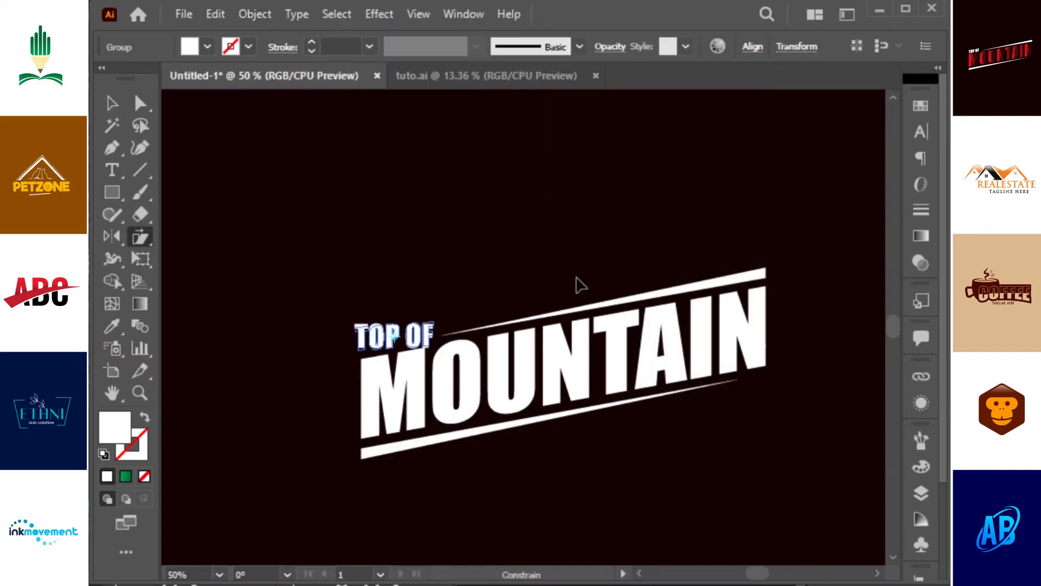
drag(572, 262, 573, 261)
key(v)
drag(434, 317, 438, 316)
drag(329, 290, 512, 371)
drag(592, 264, 558, 284)
drag(556, 323, 556, 345)
Try further shear adjustments on the TOP OF text and undo them
click(140, 237)
drag(600, 275, 600, 269)
key(v)
key(ctrl+z)
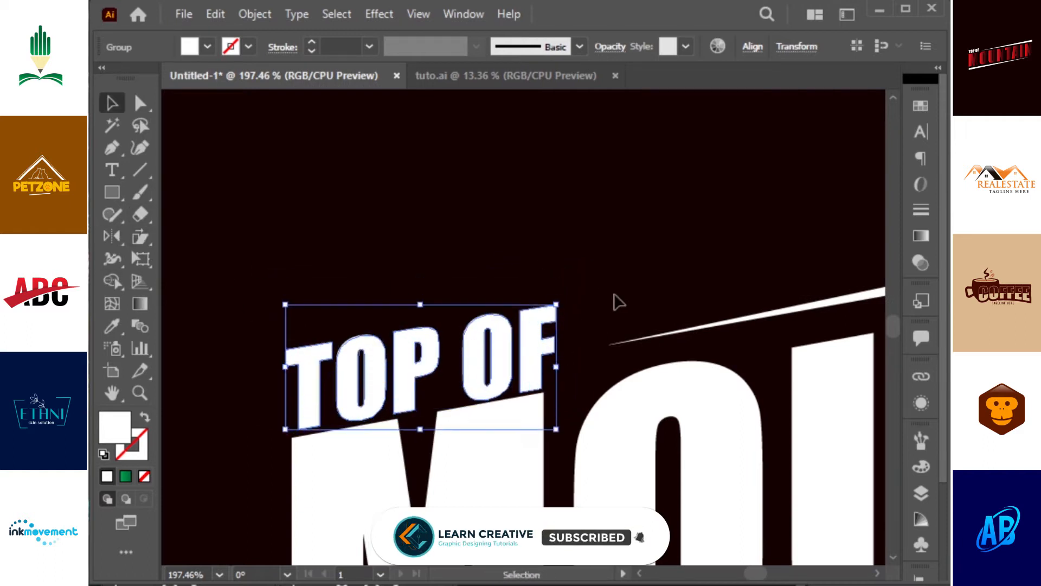
key(shift+e)
click(140, 237)
drag(702, 265, 660, 242)
key(v)
key(ctrl+z)
click(140, 237)
key(v)
key(ctrl+z)
Scale TOP OF down slightly and align it neatly above the letter M
drag(557, 305, 546, 309)
drag(522, 343, 515, 331)
drag(538, 295, 552, 288)
ctrl+click(618, 343)
key(ctrl+0)
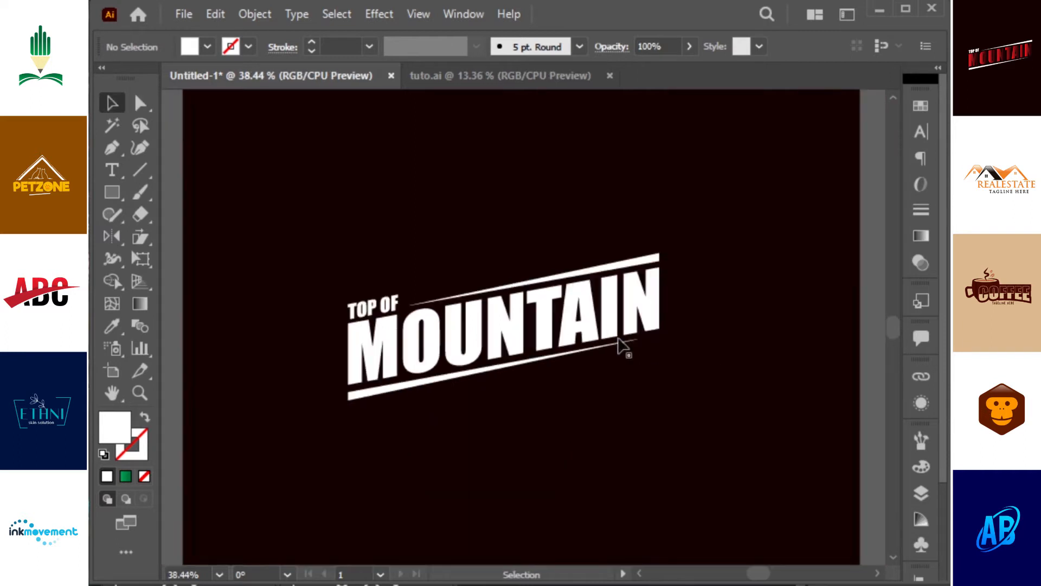
Fill MOUNTAIN with the White, Black gradient and set its end stop to the artboard's dark background colour
click(647, 312)
key(period)
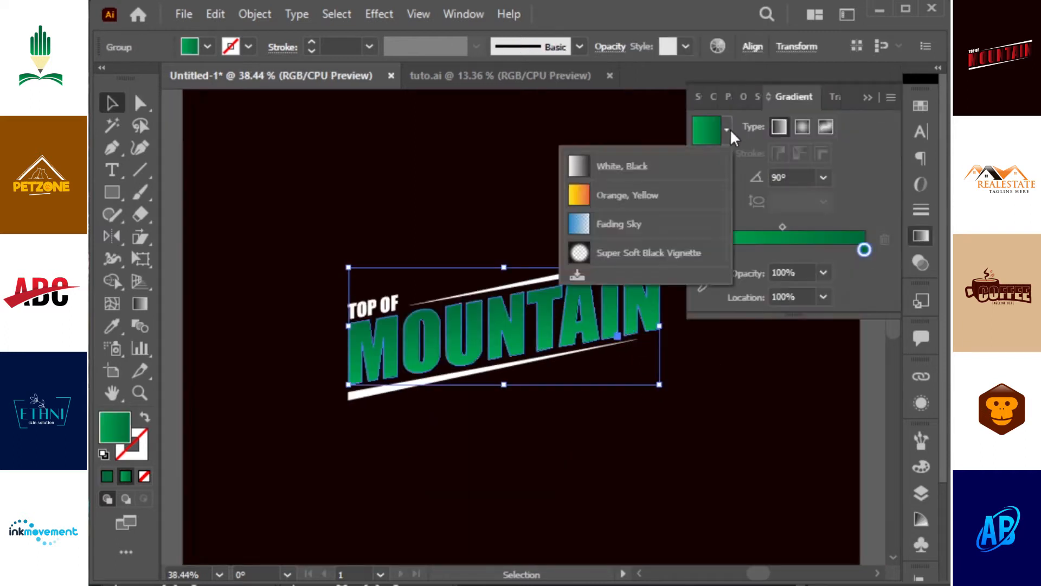
click(727, 128)
click(581, 163)
click(863, 248)
key(i)
shift+click(558, 193)
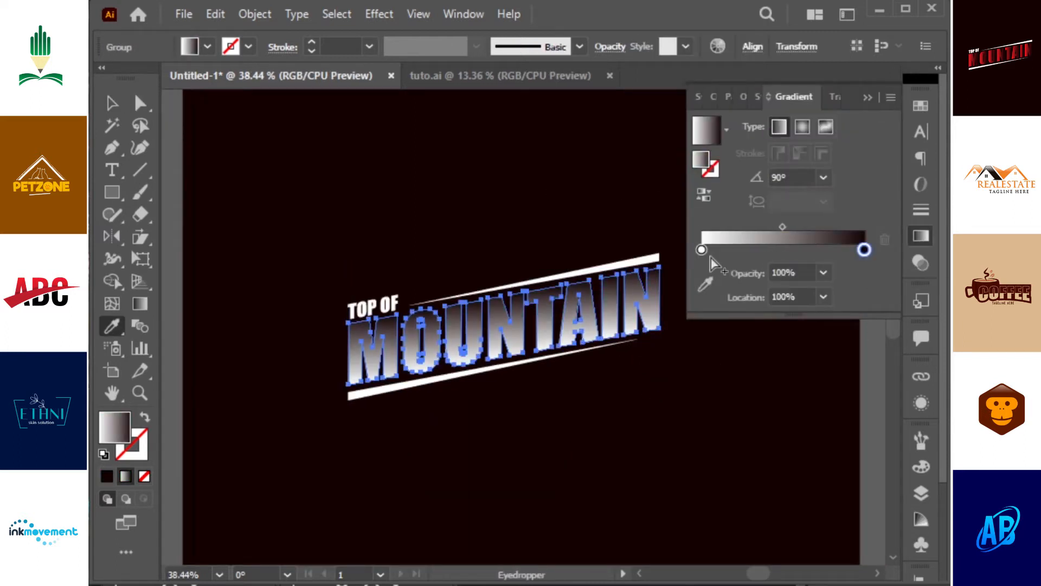
Set the MOUNTAIN gradient's angle to 0° and change its starting stop to red
double_click(788, 173)
text(0)
key(Return)
click(701, 249)
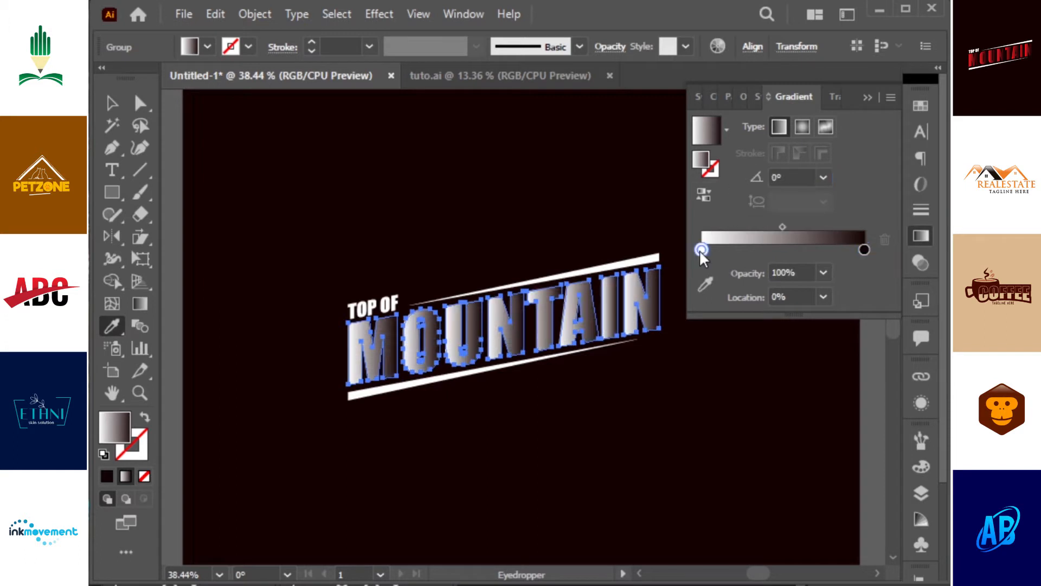
double_click(702, 249)
click(677, 307)
click(866, 95)
click(868, 96)
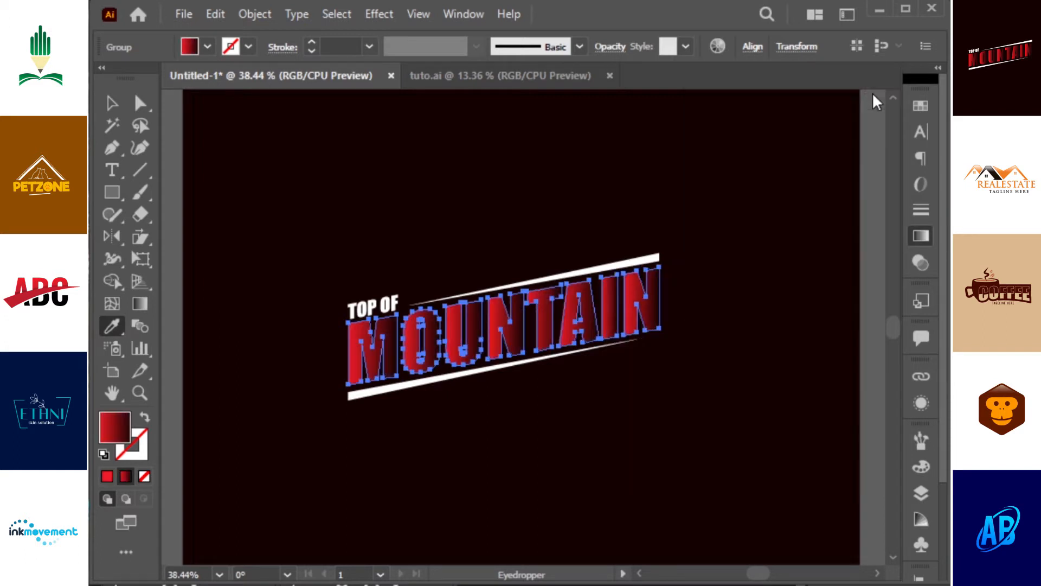
Move the midpoint of the MOUNTAIN gradient to a location of about 33%
key(v)
click(739, 152)
click(660, 311)
key(ctrl+F9)
drag(783, 225, 753, 227)
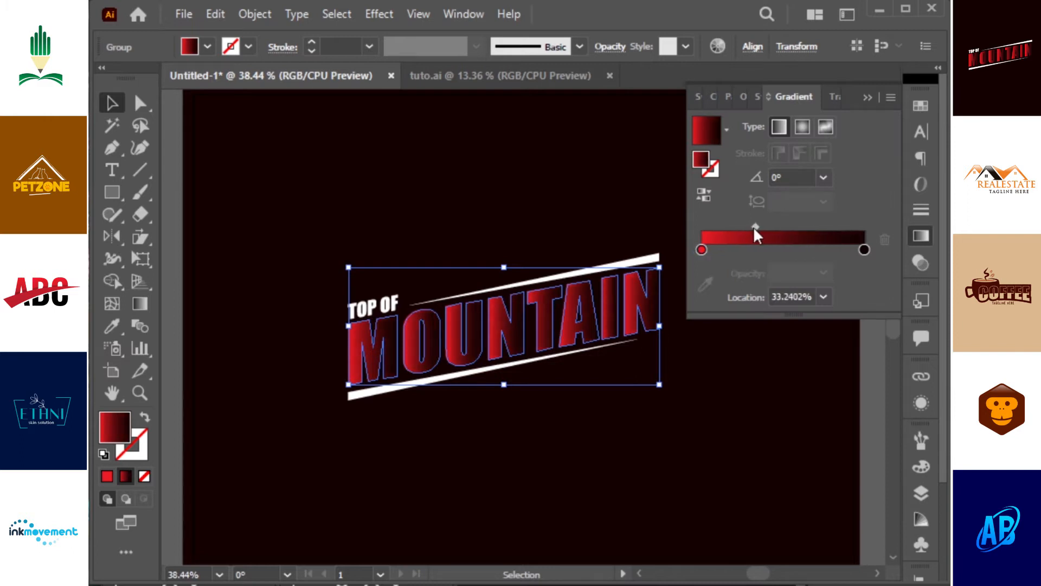
click(541, 200)
click(614, 305)
click(600, 210)
click(869, 99)
key(ctrl+minus)
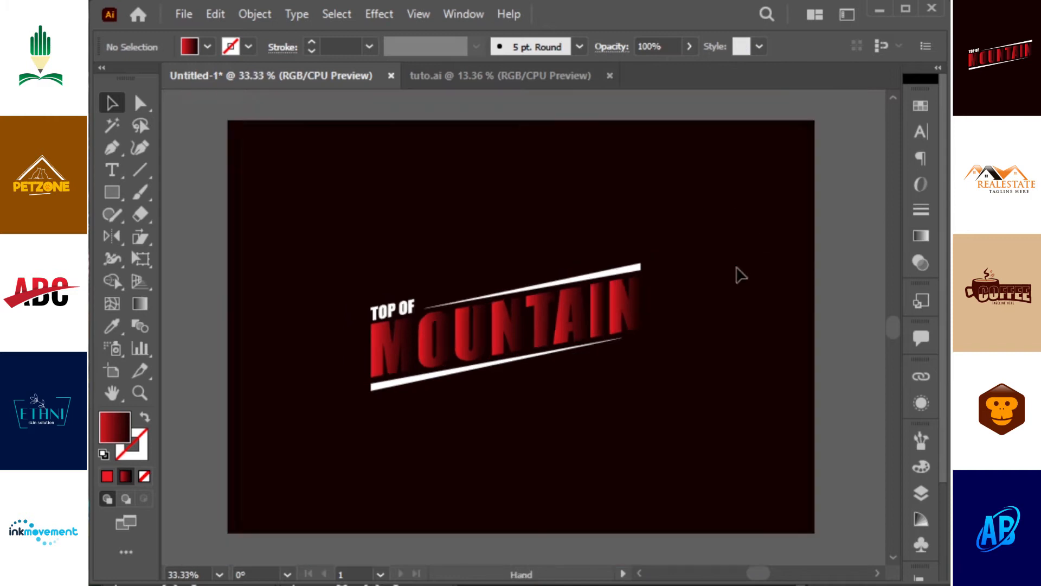
Select the complete TOP OF MOUNTAIN logo, resize it and reposition it on the artboard
drag(414, 254, 835, 512)
drag(765, 451, 259, 173)
drag(660, 417, 701, 347)
drag(643, 309, 658, 319)
click(622, 234)
key(ctrl+minus)
key(ctrl+a)
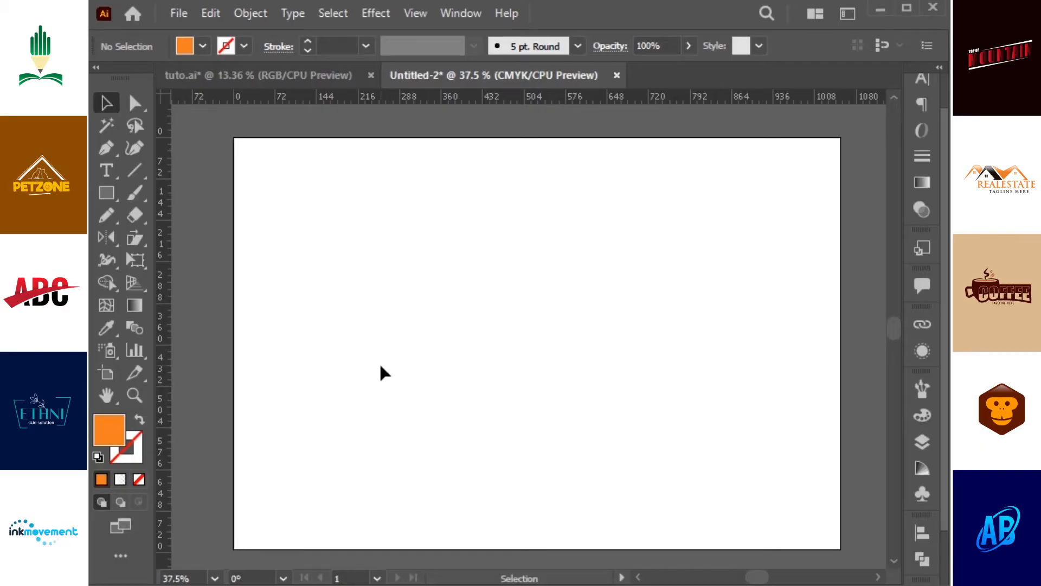
Draw an orange roof shape with the Pen tool on the blank artboard, with a thin left slope and thick right slope
key(p)
click(345, 354)
click(406, 286)
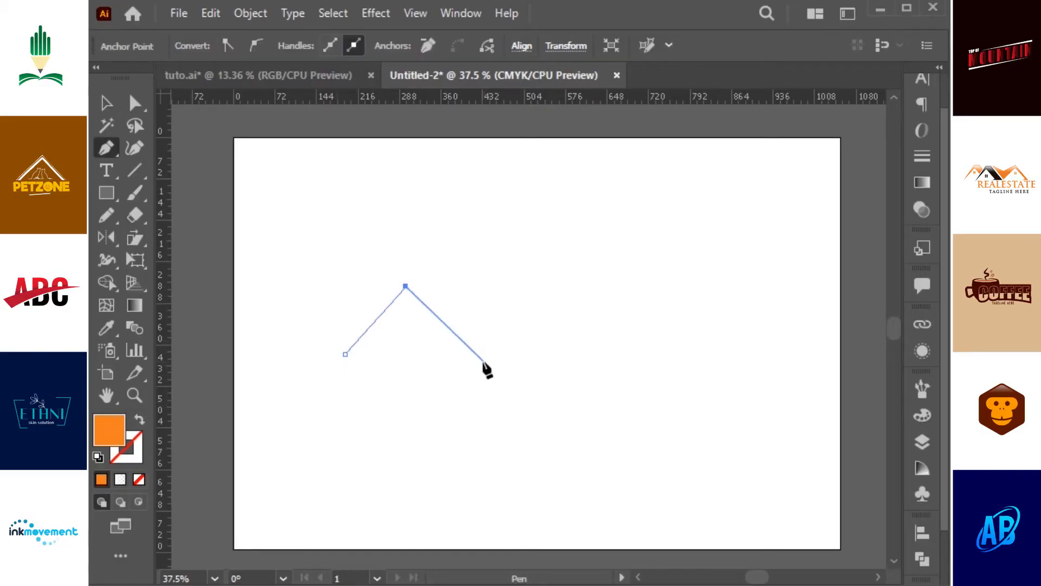
click(459, 346)
click(430, 269)
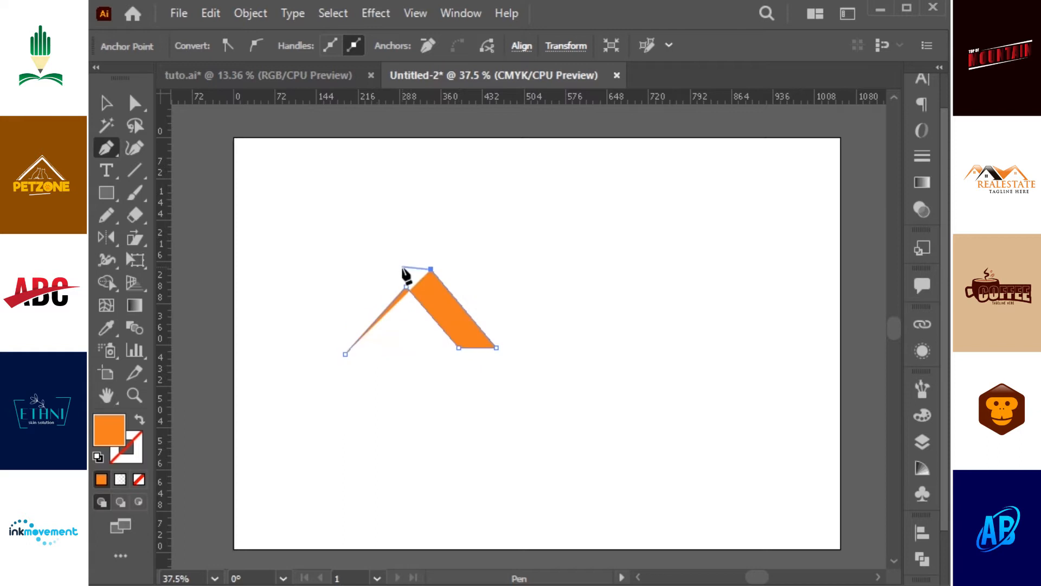
click(345, 354)
Adjust the upper-left anchor of the orange roof to form a flat peak
key(a)
key(v)
click(433, 258)
key(a)
click(405, 270)
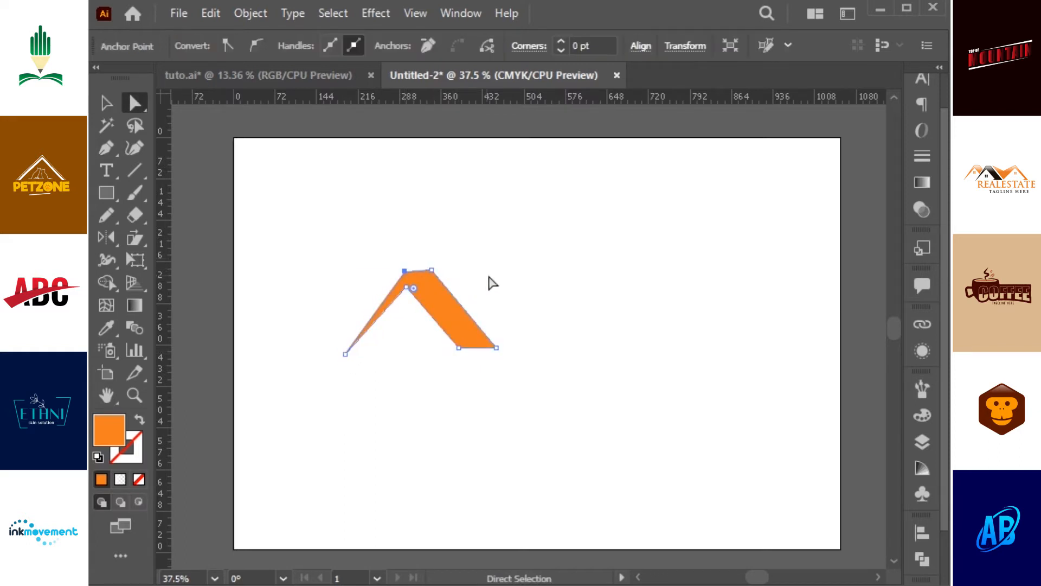
key(v)
click(272, 395)
Duplicate the orange roof to its left and trim the overlap with the Shape Builder tool, leaving a gap between the roofs
drag(459, 331, 395, 325)
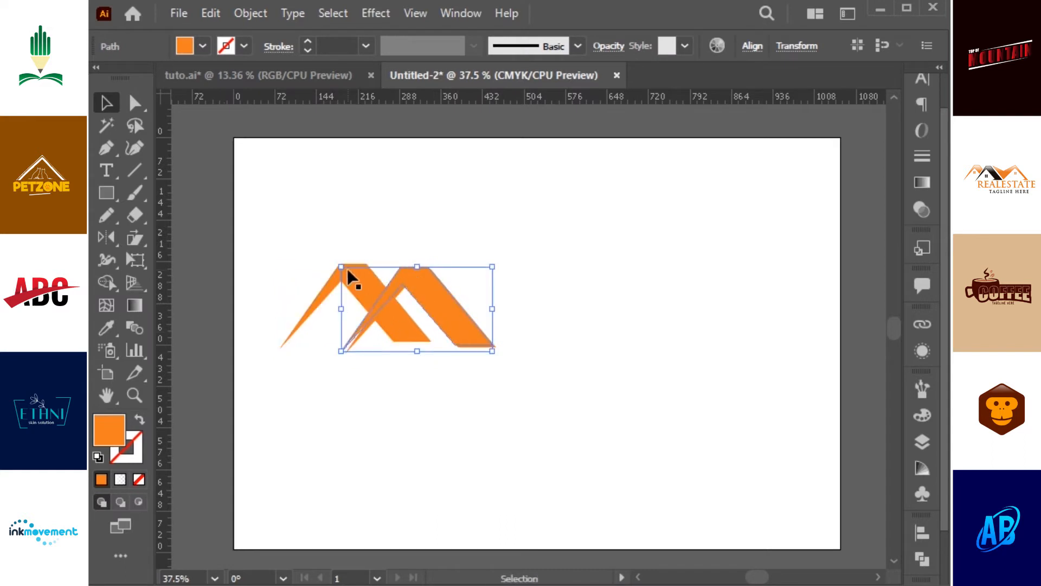
key(shift+m)
click(465, 404)
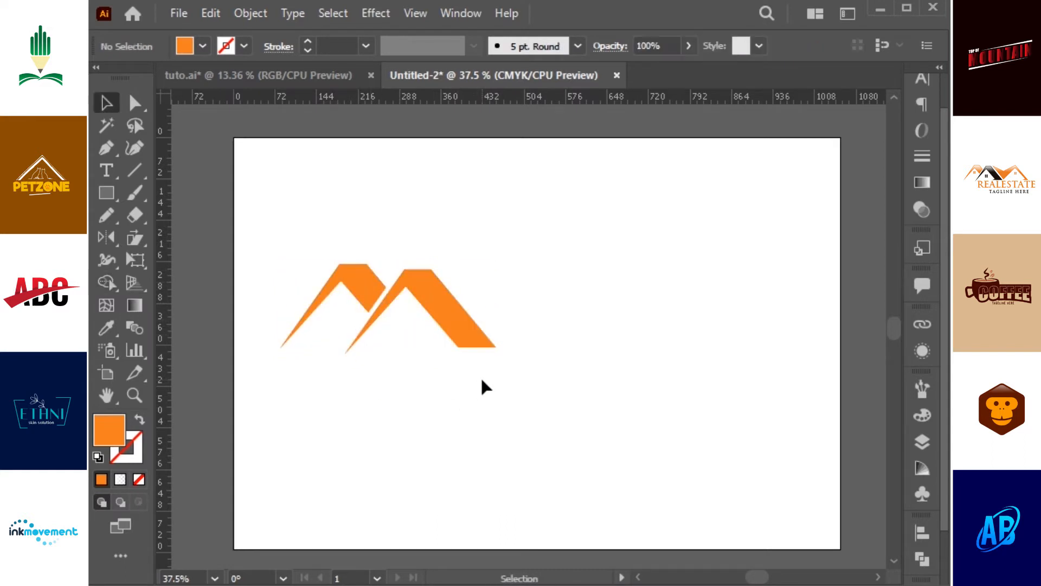
Draw an orange roof shape right of the middle roof with the Pen tool, with a V-shaped valley, a pointed peak and thin right slope
key(p)
click(442, 270)
drag(502, 344, 521, 344)
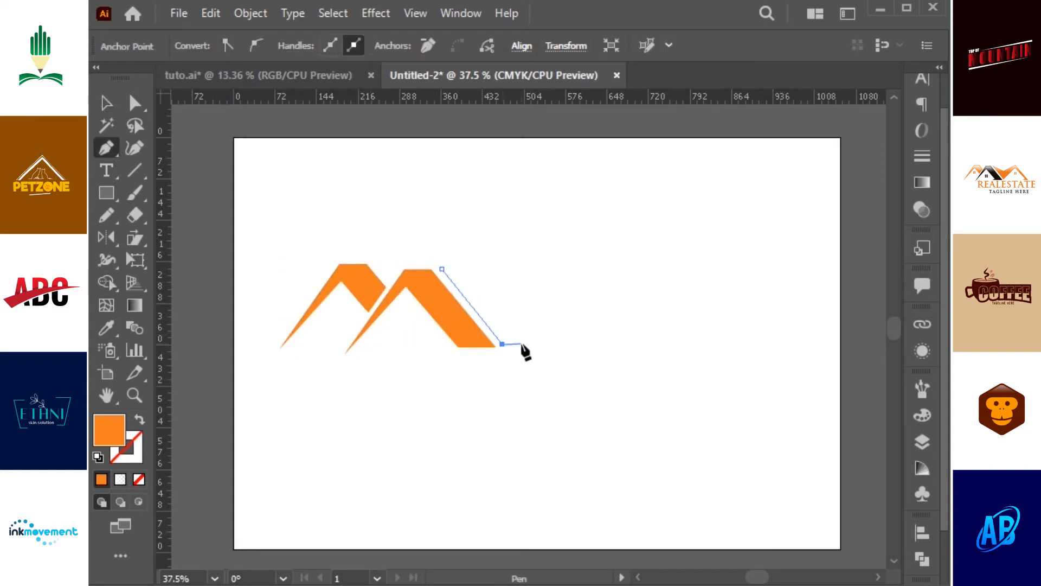
click(567, 279)
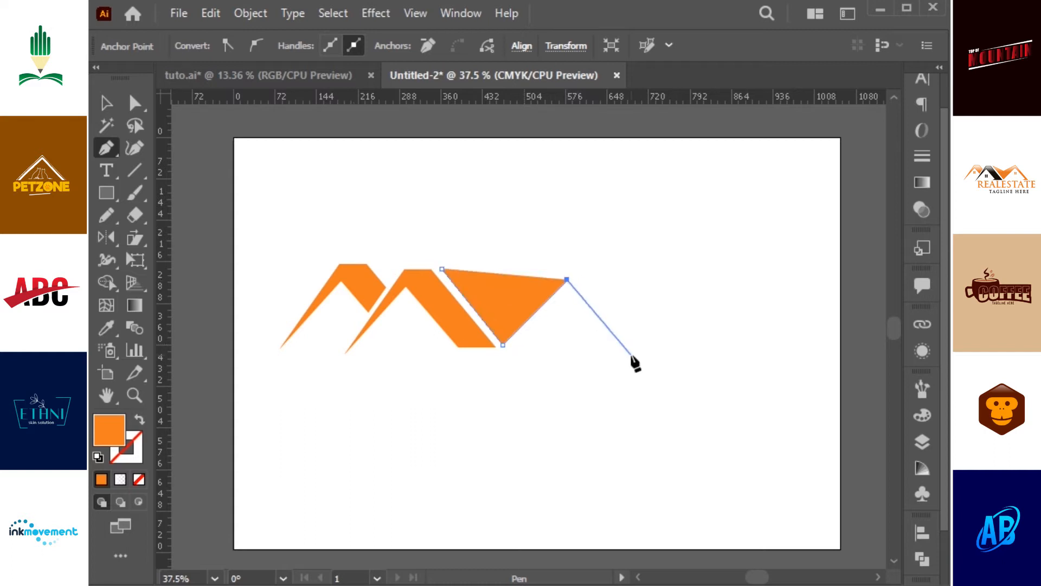
click(630, 348)
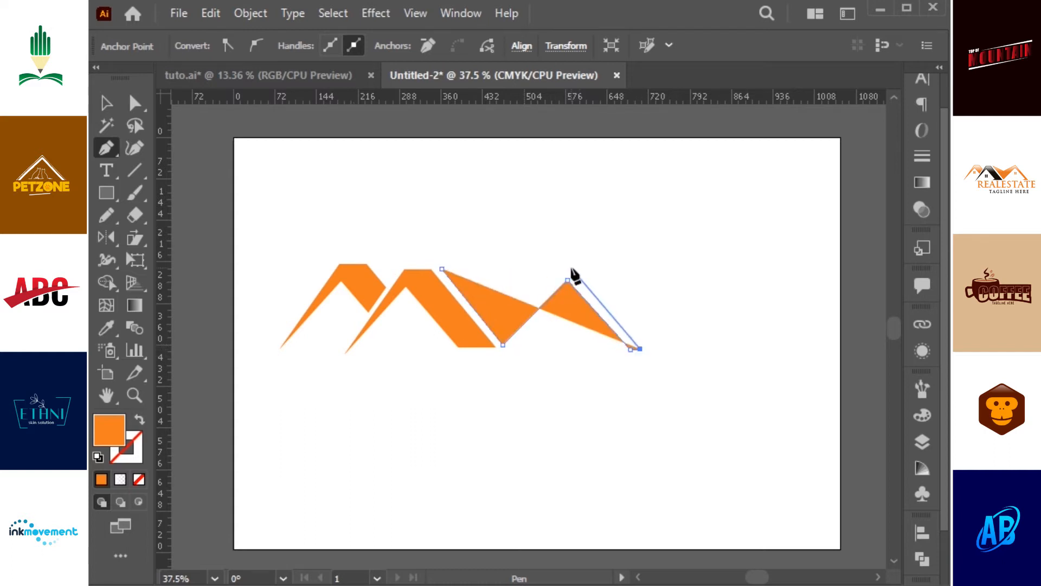
click(568, 265)
click(502, 298)
click(442, 268)
key(v)
click(599, 217)
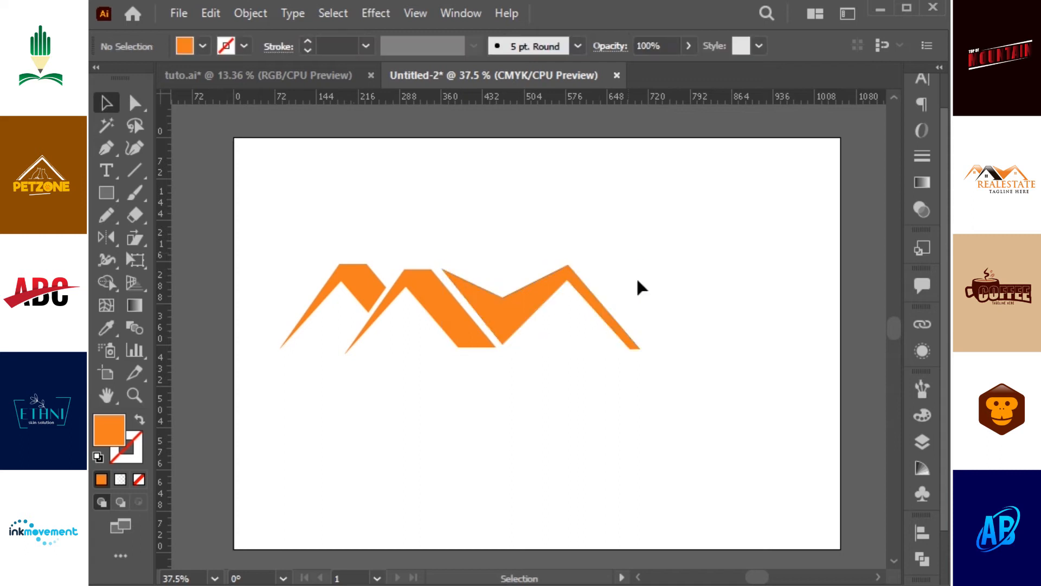
Trim the lower end of the right roof's thin slope straight with the Eraser tool
click(602, 311)
key(shift+e)
mouse_move(699, 388)
mouse_down()
mouse_move(431, 353)
mouse_move(442, 346)
mouse_up()
key(v)
click(502, 418)
Draw a small orange triangular foot with the Pen tool at the base of the middle roof's thick slope
key(p)
click(496, 348)
click(443, 347)
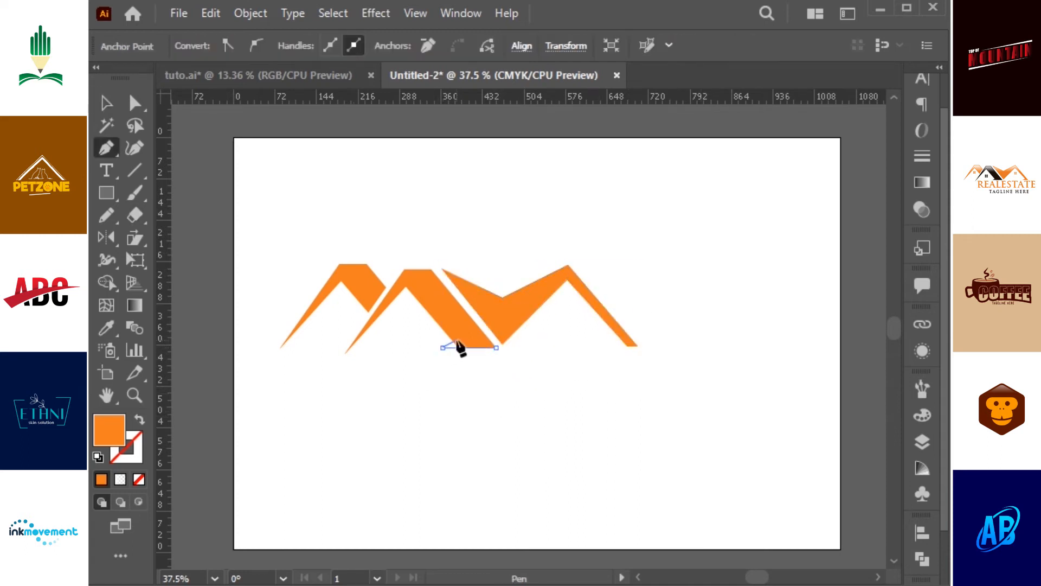
click(496, 347)
key(v)
click(457, 350)
Duplicate the triangular foot to the base of the right roof's slope and erase the part that sticks out
drag(621, 361, 621, 361)
key(shift+e)
drag(698, 304, 633, 362)
Adjust the bottom anchors of the right roof's slope so it shares one straight baseline with its triangular foot
key(z)
drag(612, 313, 672, 380)
key(a)
click(503, 350)
click(491, 339)
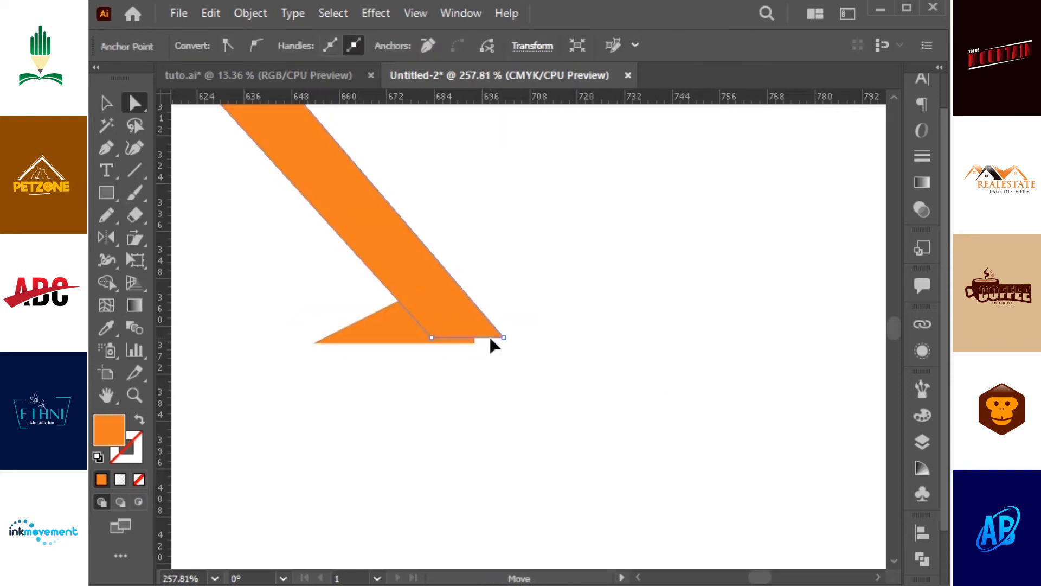
click(598, 334)
key(ctrl+minus)
key(ctrl+minus)
key(ctrl+minus)
key(ctrl+minus)
key(ctrl+minus)
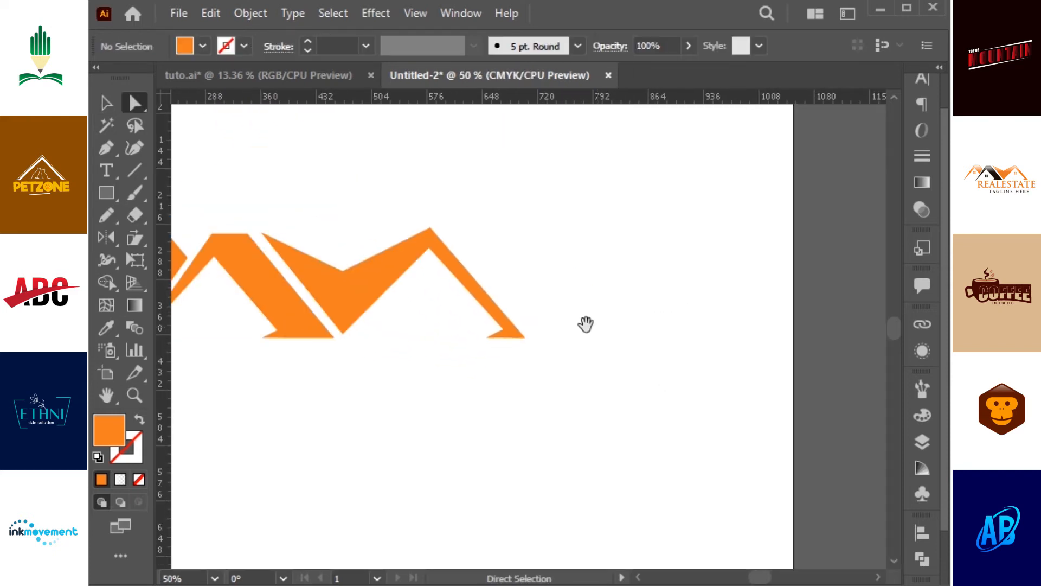
Select all the orange roof shapes and move them to the right on the artboard
scroll(598, 334, left, 4)
drag(562, 442, 501, 448)
drag(727, 417, 304, 265)
drag(392, 285, 508, 277)
click(525, 383)
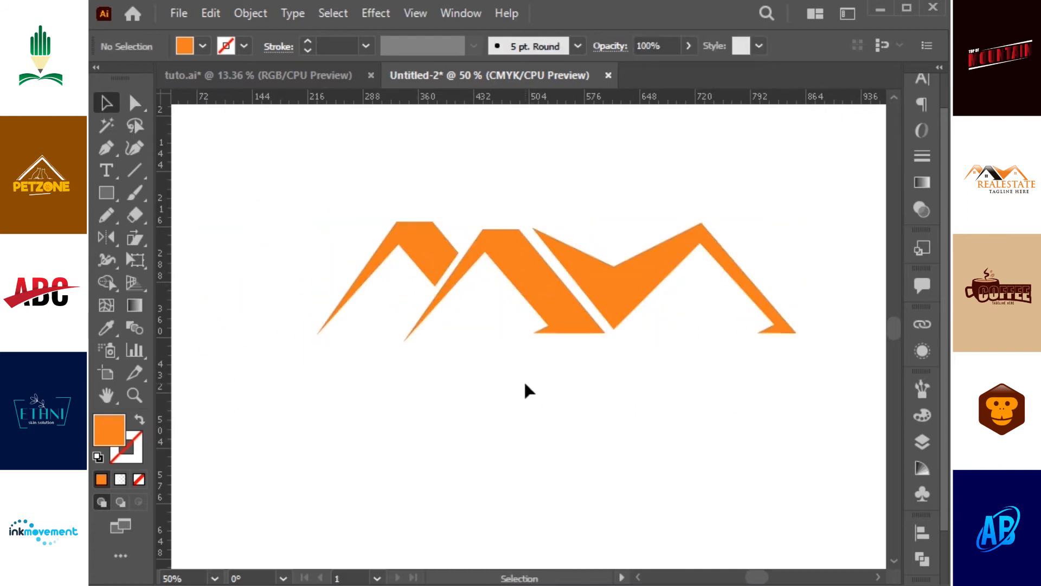
Build an orange four-pane window from small squares and place a copy under each of the three roofs
drag(504, 410, 504, 410)
key(v)
mouse_move(502, 408)
mouse_down()
mouse_move(529, 408)
mouse_move(451, 466)
mouse_move(526, 405)
mouse_up()
key(i)
key(x)
shift+click(518, 407)
key(v)
click(536, 406)
click(520, 409)
click(308, 42)
click(534, 399)
drag(498, 304, 699, 314)
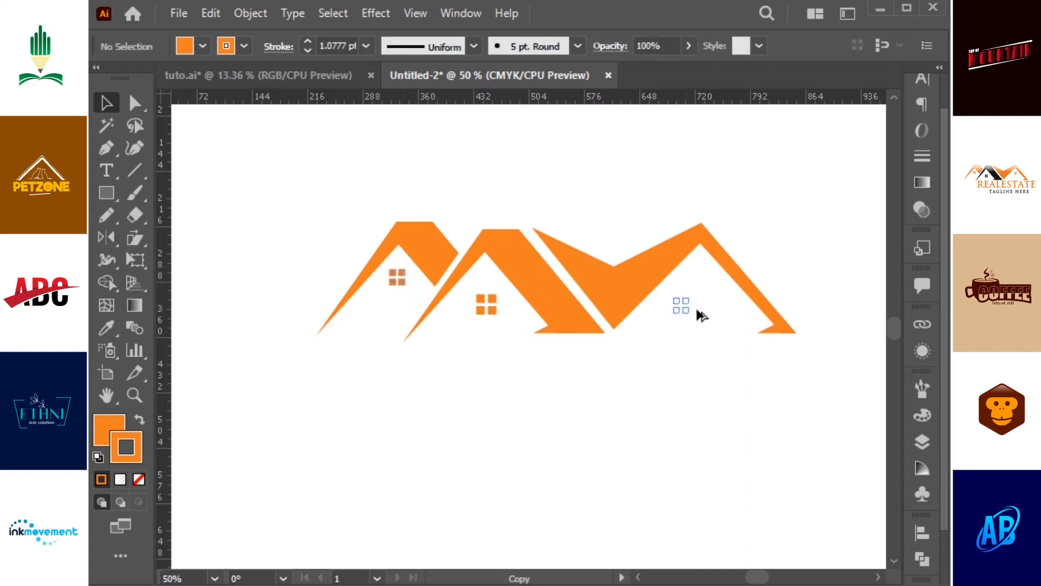
Add the text REALESTATE and enlarge it directly below the roofs
key(t)
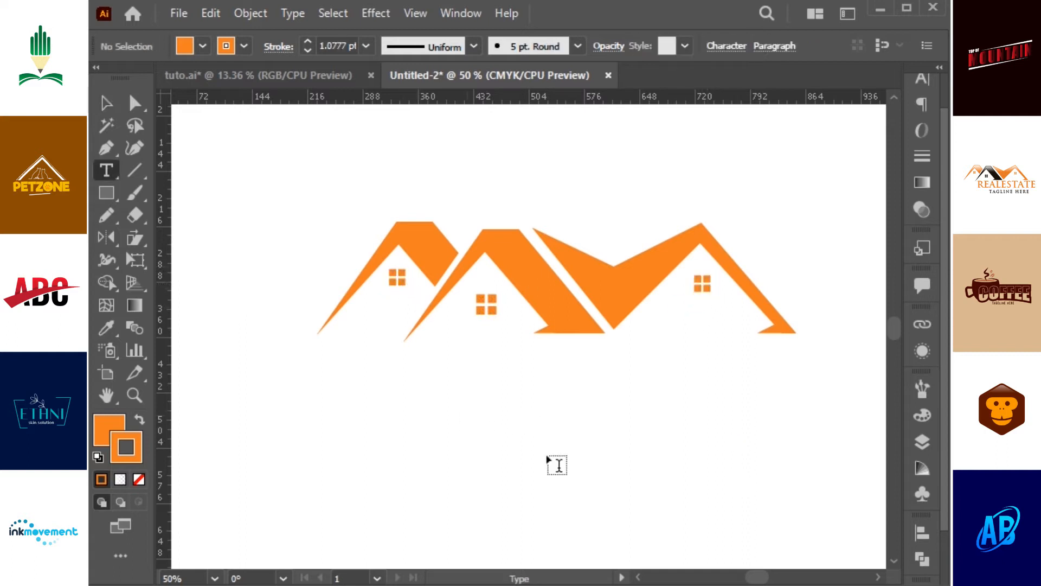
click(460, 382)
text(REALESTATE)
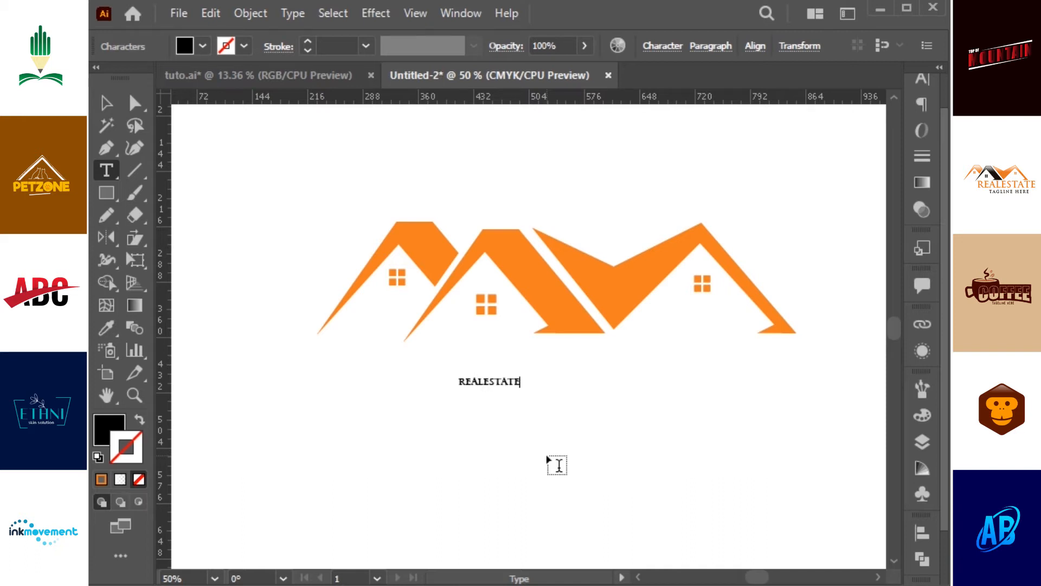
key(Escape)
key(ctrl+minus)
drag(550, 341, 661, 398)
drag(590, 343, 686, 334)
drag(754, 351, 775, 359)
Match the REALESTATE text colour to the orange of the roofs with the Eyedropper
key(i)
click(640, 260)
key(v)
click(630, 422)
Duplicate the REALESTATE text below itself, replace the copy's wording with TAGLINE HERE and scale it down
drag(645, 330, 646, 388)
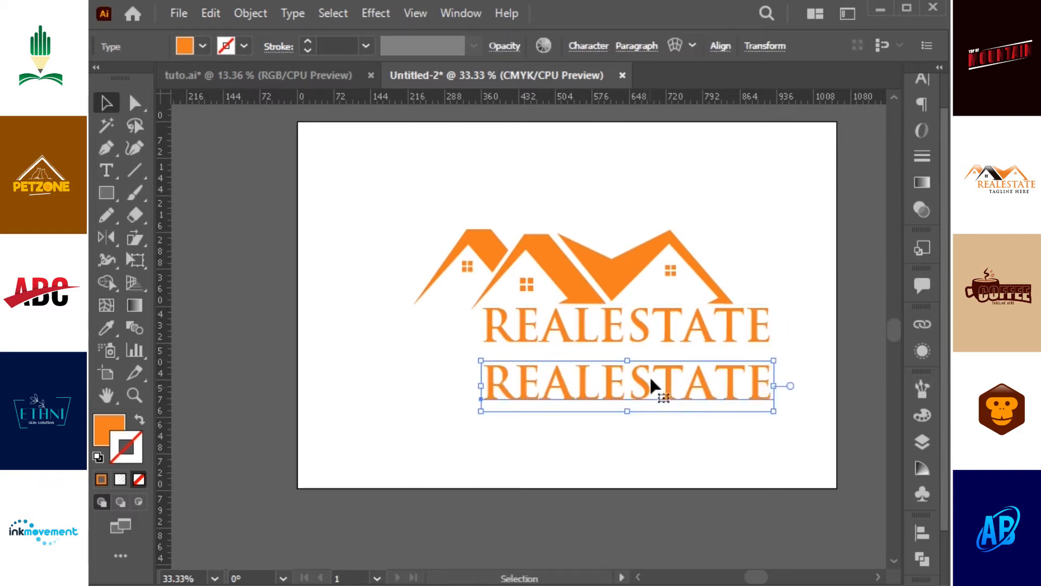
double_click(650, 376)
text(t)
key(ctrl+a)
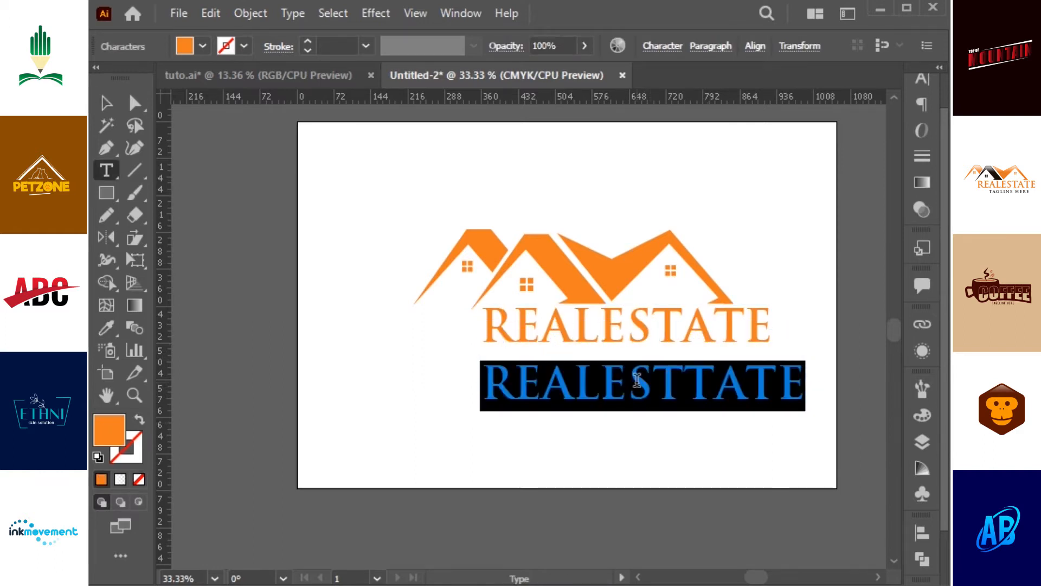
text(TAGLI)
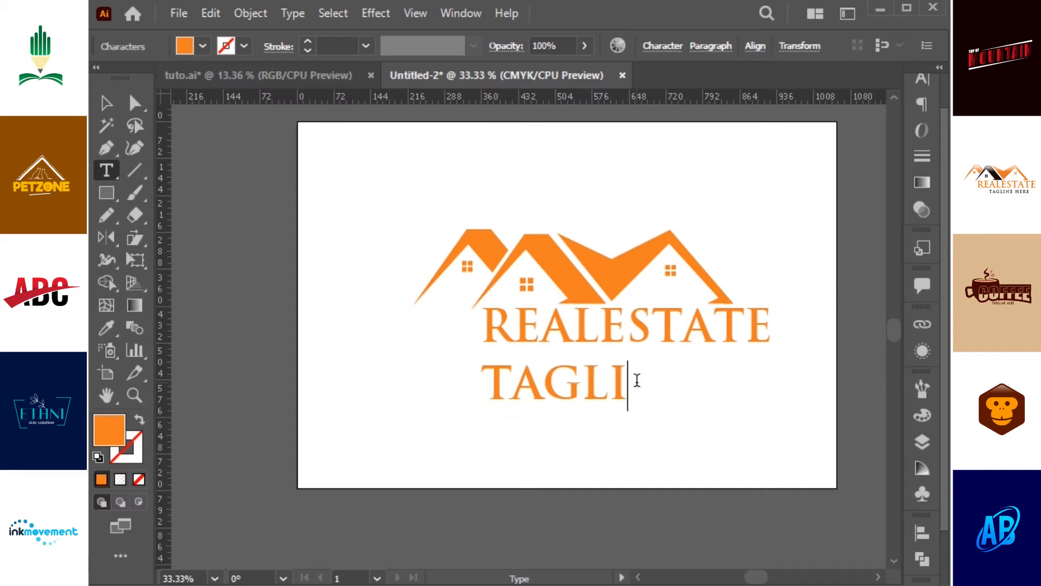
text(NEINE)
text(INE H)
key(Escape)
drag(663, 360, 663, 383)
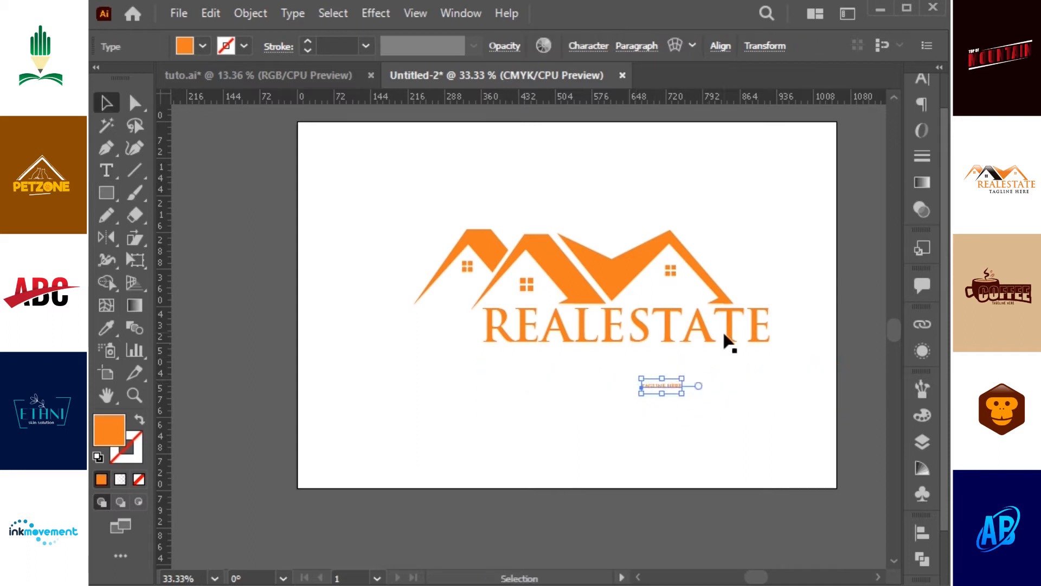
Recolour the tagline text dark gray
double_click(112, 430)
drag(298, 329, 269, 333)
click(727, 195)
Widen the letter spacing of TAGLINE HERE, then enlarge it and centre it just below REALESTATE
key(t)
drag(681, 386, 567, 384)
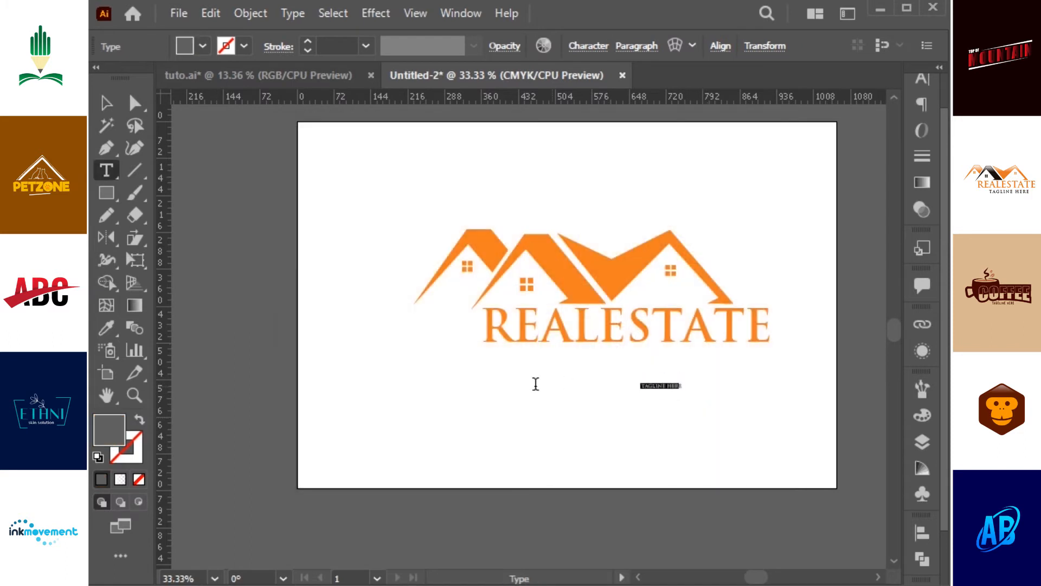
key(alt+Right)
key(Escape)
drag(691, 382, 766, 358)
drag(700, 390, 676, 369)
Recolour the middle roof and its triangular foot near-black, using hex colour 190600
key(a)
click(563, 302)
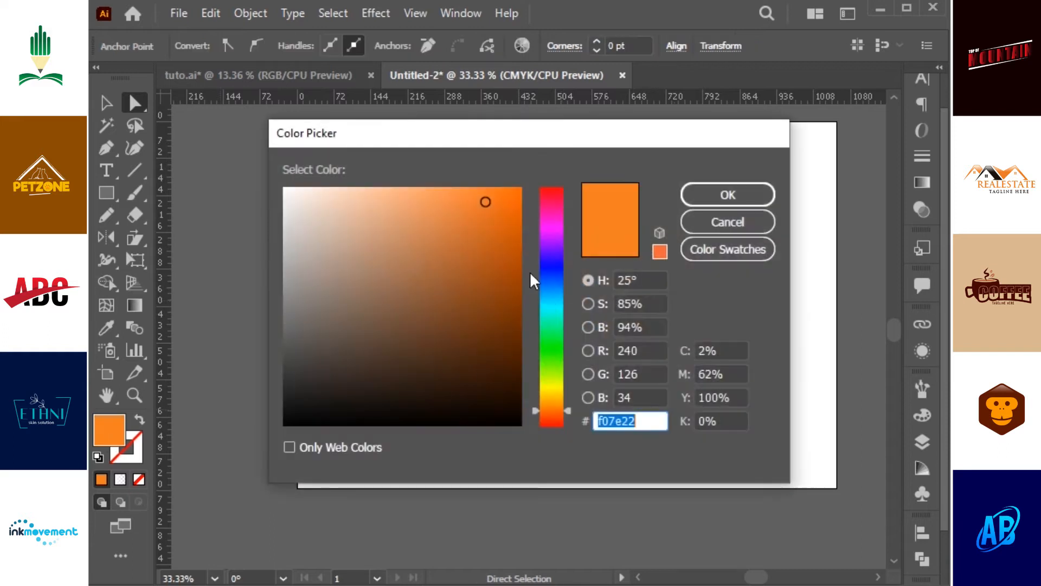
text(190600)
click(728, 195)
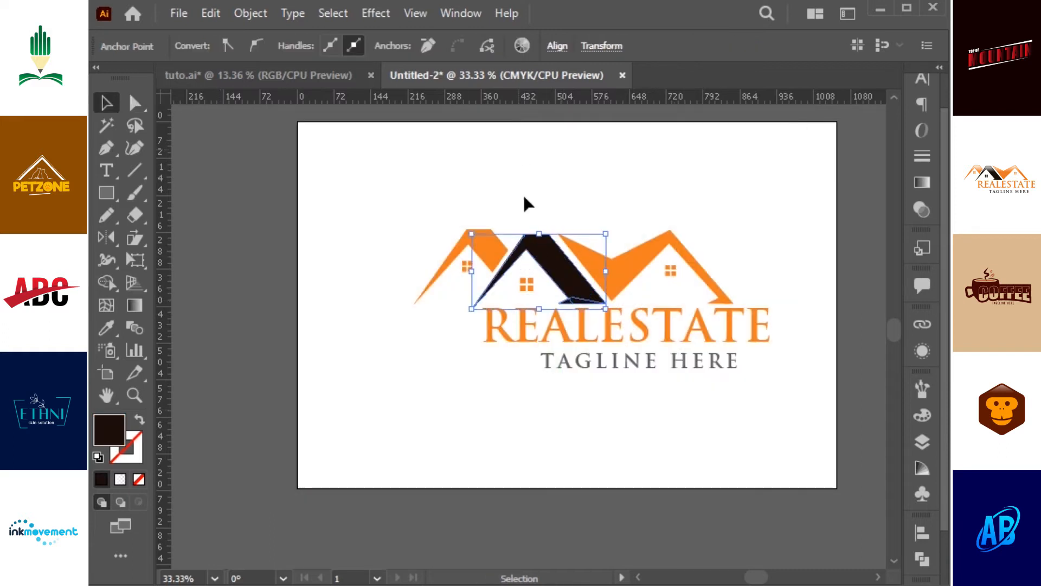
click(516, 146)
Match the middle window's colour to the near-black middle roof with the Eyedropper
click(530, 284)
key(i)
click(551, 257)
key(v)
click(581, 146)
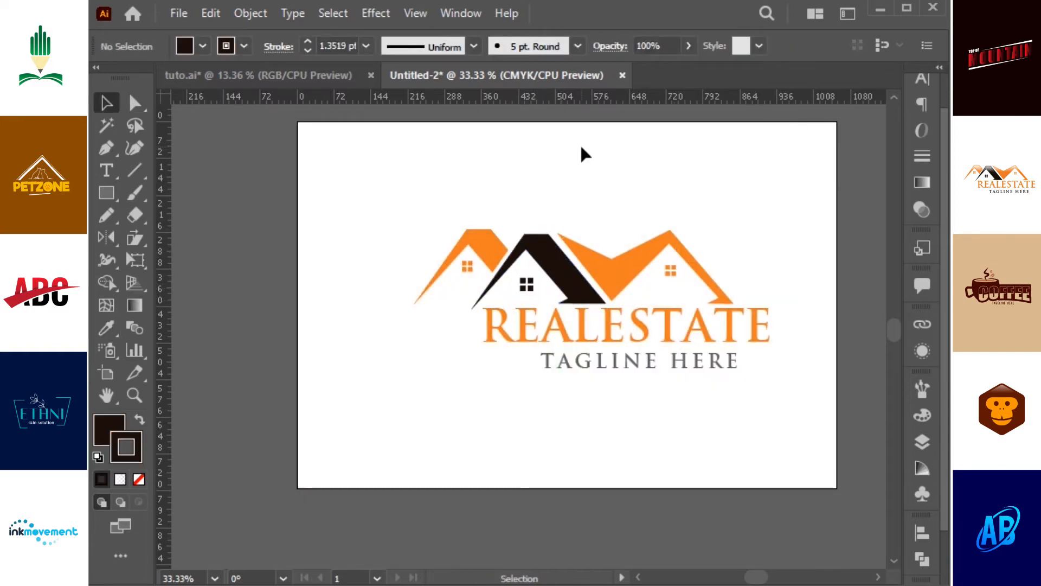
Match the TAGLINE HERE text colour to the near-black middle roof with the Eyedropper
click(645, 362)
key(i)
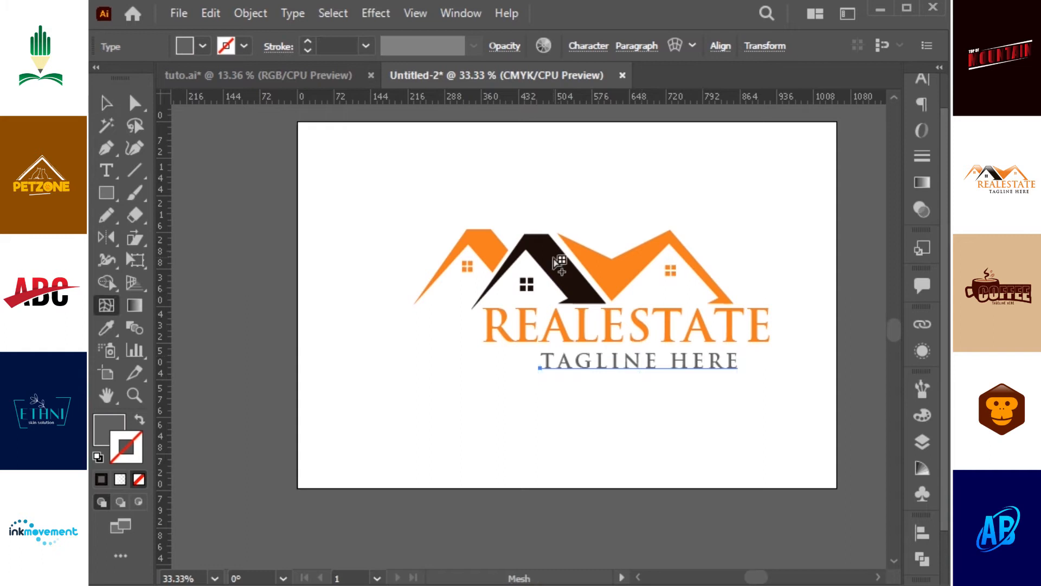
click(554, 256)
key(v)
click(575, 200)
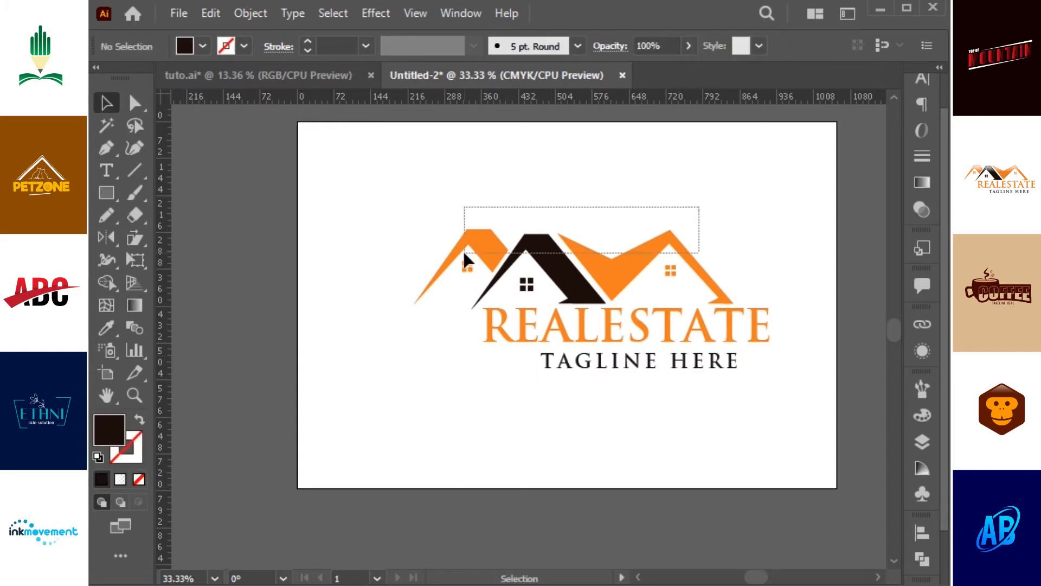
Select the three roofs and create inset copies with Offset Path at -3 pt and Miter joins
drag(463, 249, 464, 253)
click(250, 13)
click(606, 477)
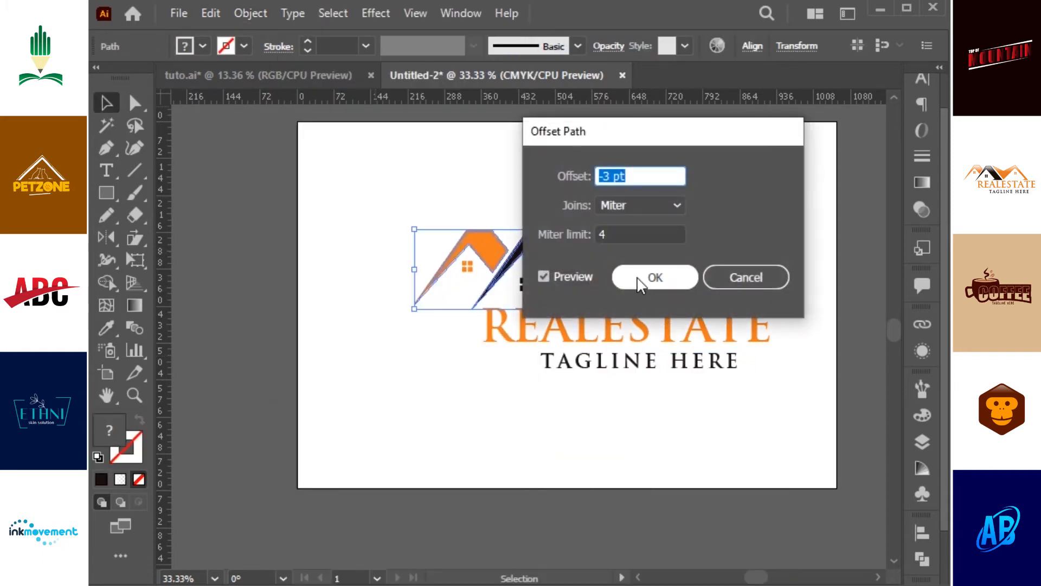
click(645, 278)
Fill the inset roof shapes with a white-to-transparent linear gradient running downward from the peaks as a glossy highlight
key(.)
click(867, 100)
key(g)
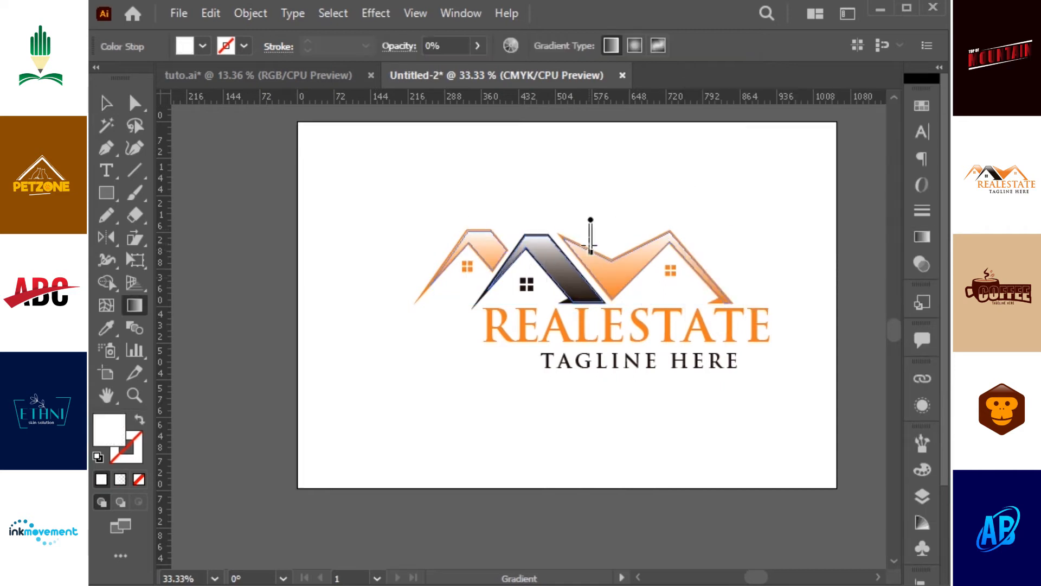
drag(591, 233, 592, 264)
key(v)
click(791, 191)
Group the complete REALESTATE logo, enlarge it and reposition it on the artboard
drag(793, 191, 403, 441)
key(z)
drag(270, 142, 793, 500)
key(v)
drag(832, 463, 336, 203)
key(ctrl+g)
drag(589, 416, 591, 433)
click(765, 166)
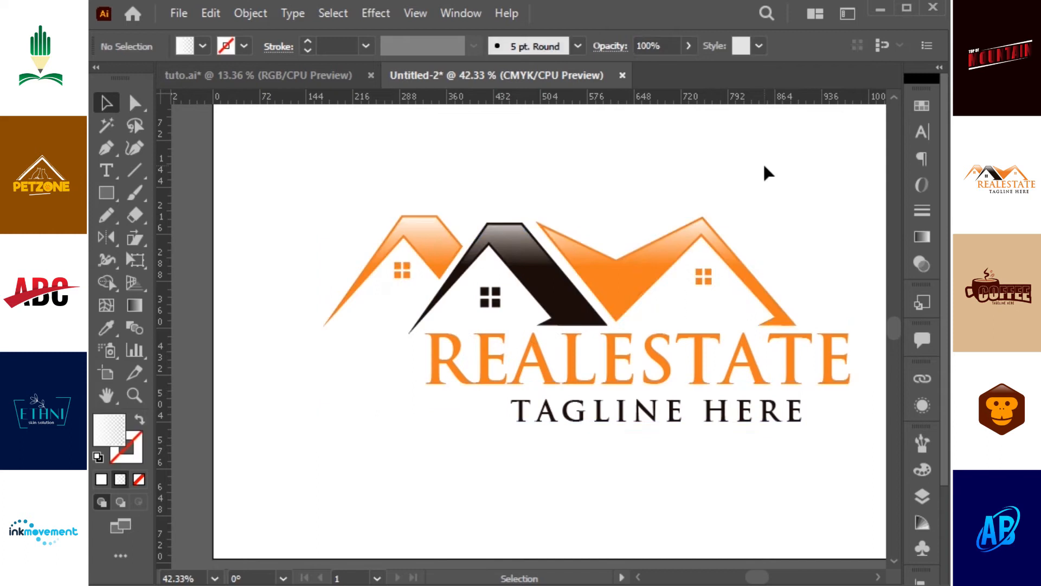
drag(755, 163, 730, 168)
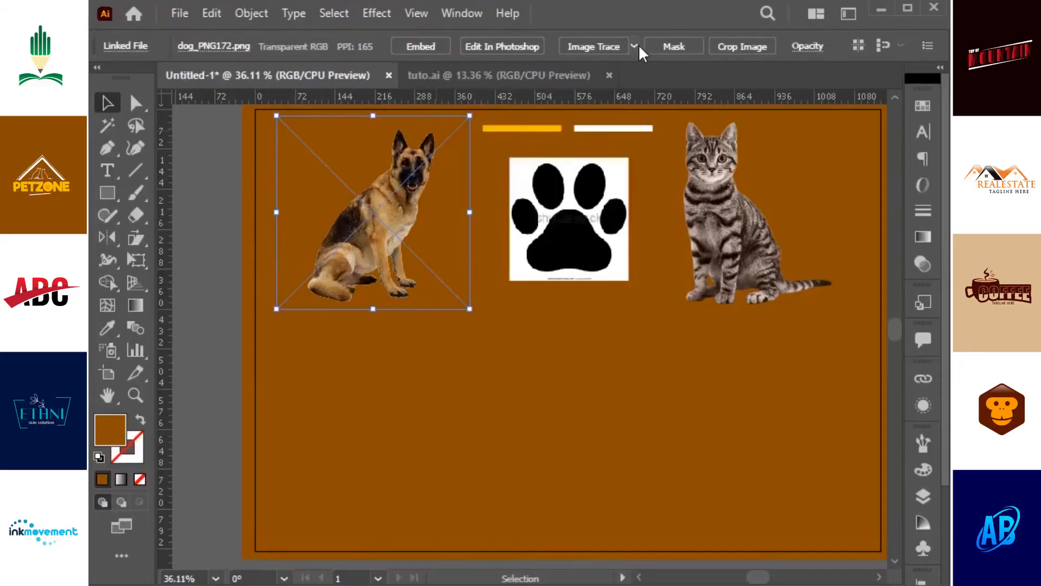
Trace the dog photo with the Silhouettes preset and expand it to vector paths
click(634, 46)
click(683, 274)
click(558, 45)
Trace the cat photo with the Silhouettes preset and expand it to vector paths
click(727, 194)
click(621, 46)
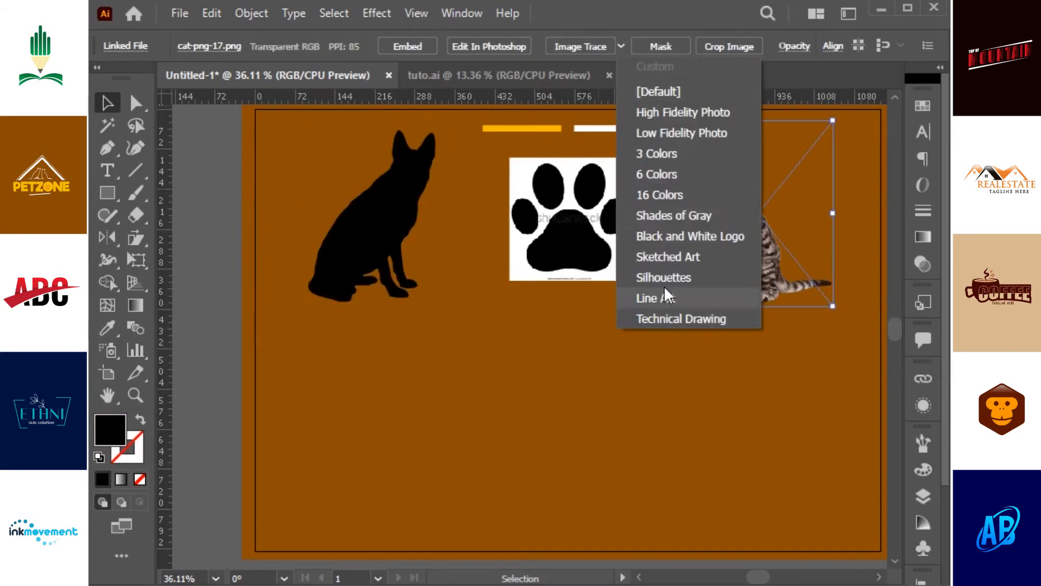
click(670, 275)
click(560, 46)
Trace the paw print image and expand it to vector paths
click(597, 227)
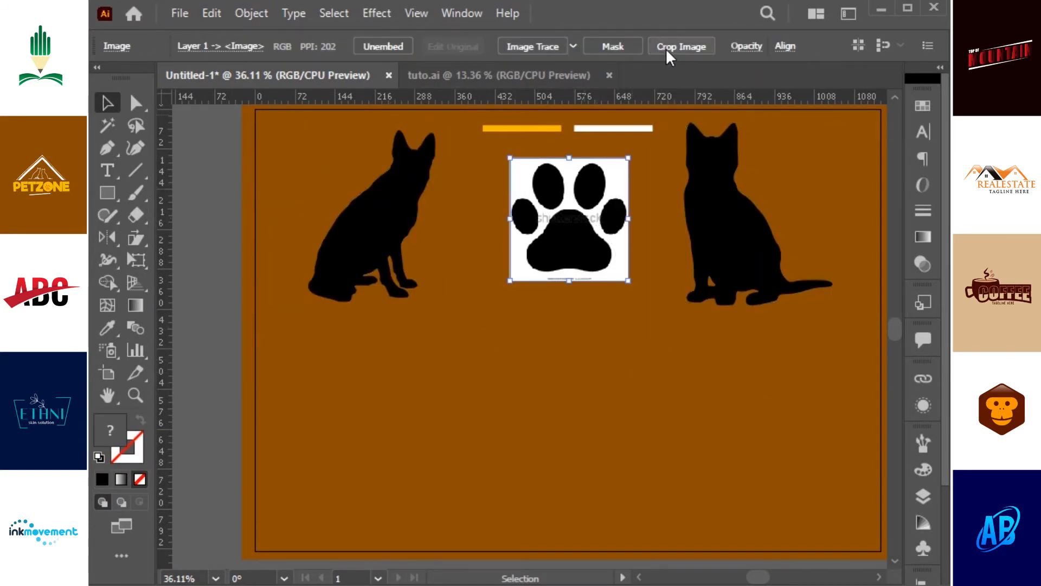
click(533, 46)
click(570, 46)
click(646, 293)
Delete the white background and leftover fragments around the traced paw print
key(a)
click(625, 277)
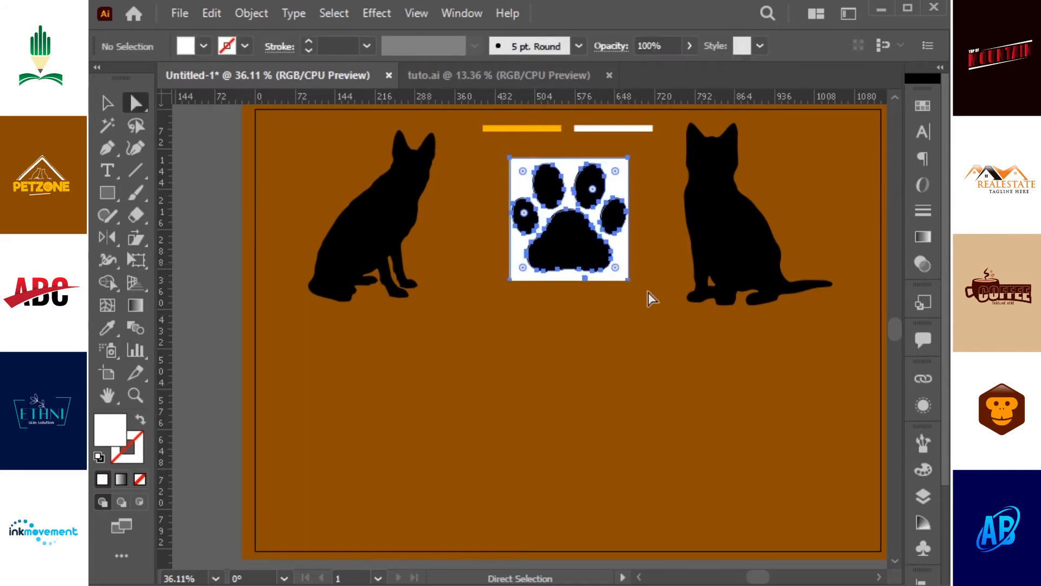
key(Delete)
key(v)
key(a)
drag(573, 276, 632, 317)
key(Delete)
key(v)
Scale down the black paw print and move it up beneath the colour bars
click(615, 211)
drag(626, 163, 609, 180)
drag(571, 234, 568, 214)
Place the dog and cat silhouettes side by side below the paw print and simplify their paths
drag(402, 208, 519, 350)
drag(686, 234, 583, 377)
click(251, 13)
mouse_move(336, 397)
click(609, 510)
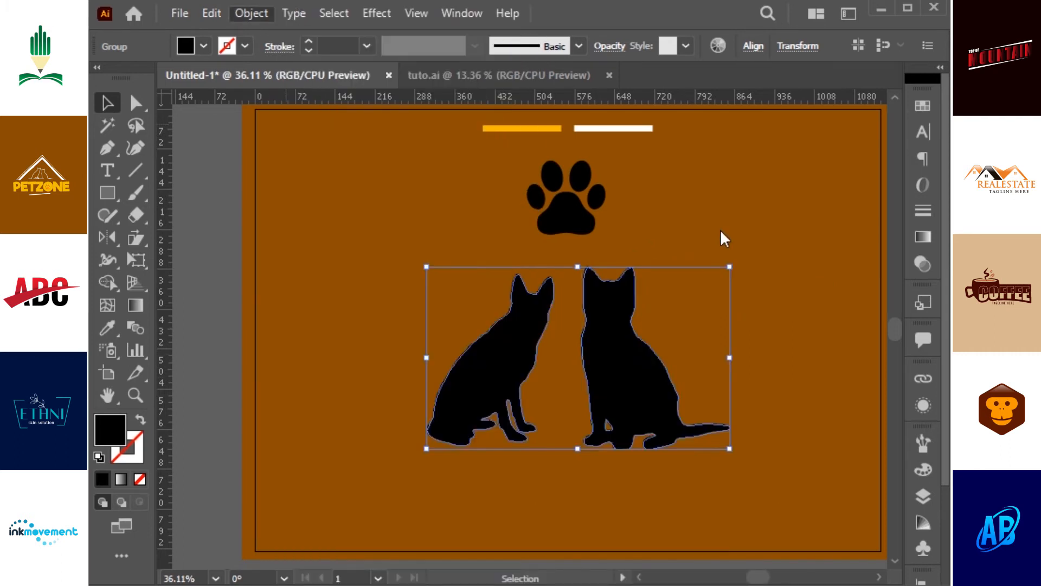
drag(389, 212, 387, 215)
drag(625, 369, 669, 494)
drag(524, 484, 518, 484)
click(835, 390)
Erase the lowest part of the dog and cat silhouettes so both end on one flat baseline
click(632, 369)
shift+click(507, 363)
key(shift+e)
mouse_move(806, 486)
mouse_down()
mouse_move(510, 476)
mouse_move(377, 431)
mouse_up()
Swap fill and stroke on the dog and cat to leave black outlines, and set the stroke weight to 3 pt
click(141, 420)
key(v)
click(279, 47)
click(343, 46)
text(5)
key(Return)
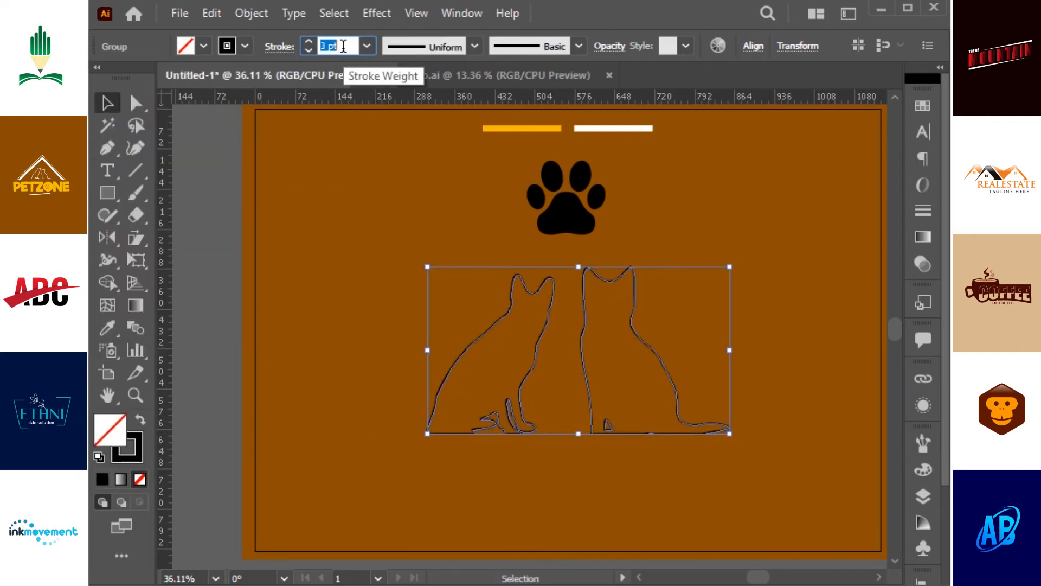
Delete the baseline segments along the bottoms of the dog and cat outlines
click(473, 459)
key(a)
click(453, 432)
key(Delete)
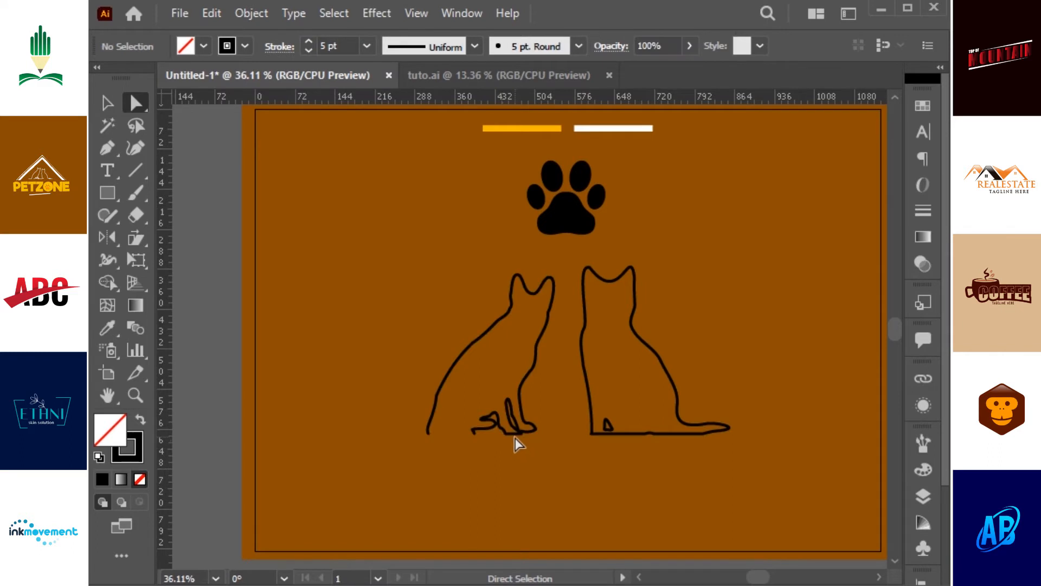
click(514, 435)
click(638, 437)
click(651, 433)
key(Delete)
Draw straight horizontal ground lines with the Pen tool, one outward from the cat's tail and one joining the cat to the dog's paw
key(p)
click(703, 433)
shift+click(759, 433)
ctrl+click(639, 481)
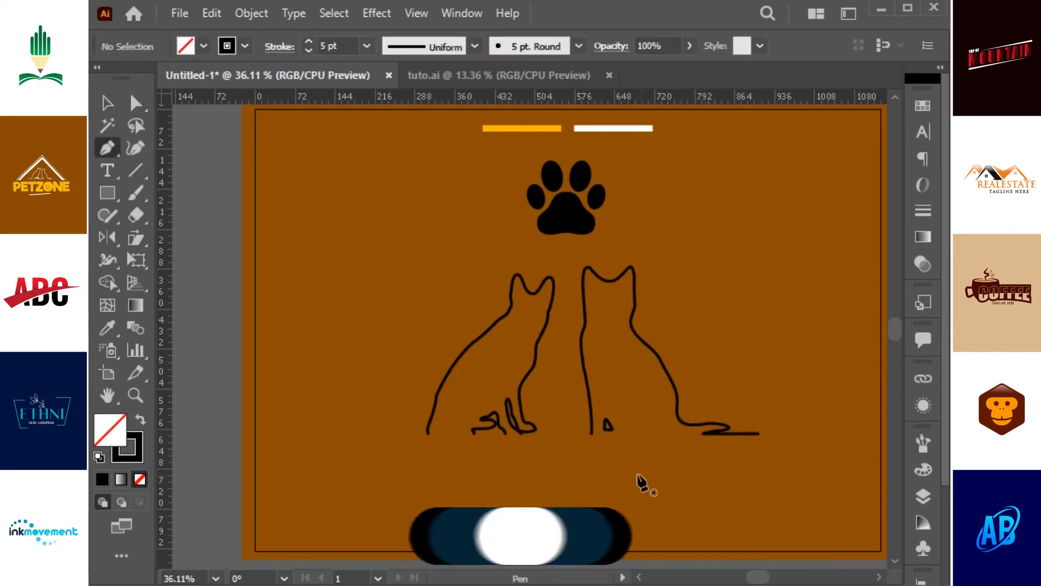
click(592, 434)
shift+click(522, 433)
ctrl+click(513, 464)
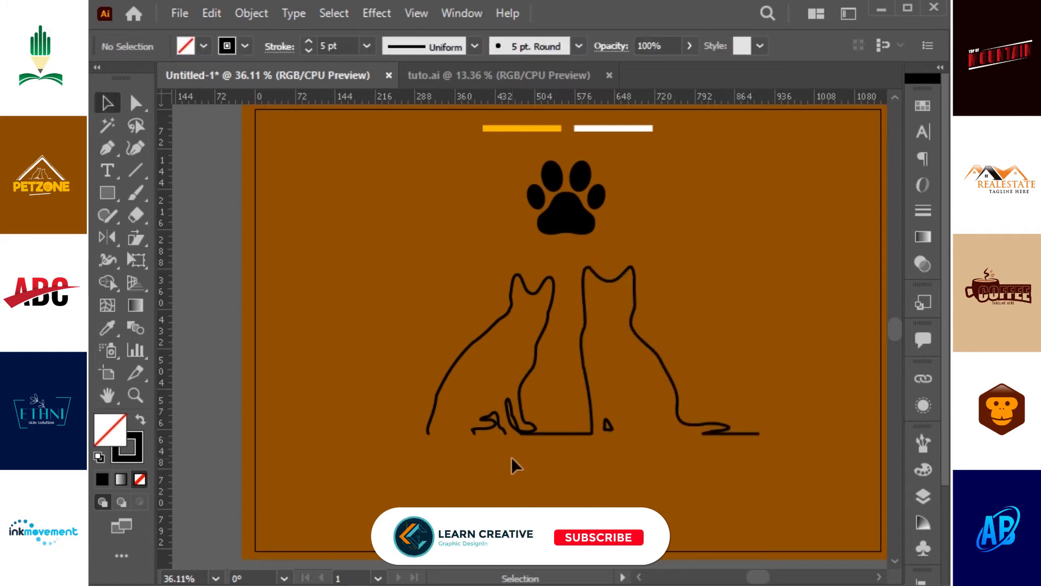
Add ground lines extending outward from the dog's back and from its inner paw, grouping the outlines
click(428, 433)
shift+click(384, 434)
key(v)
drag(790, 467, 461, 377)
key(ctrl+g)
click(463, 440)
key(p)
ctrl+click(474, 437)
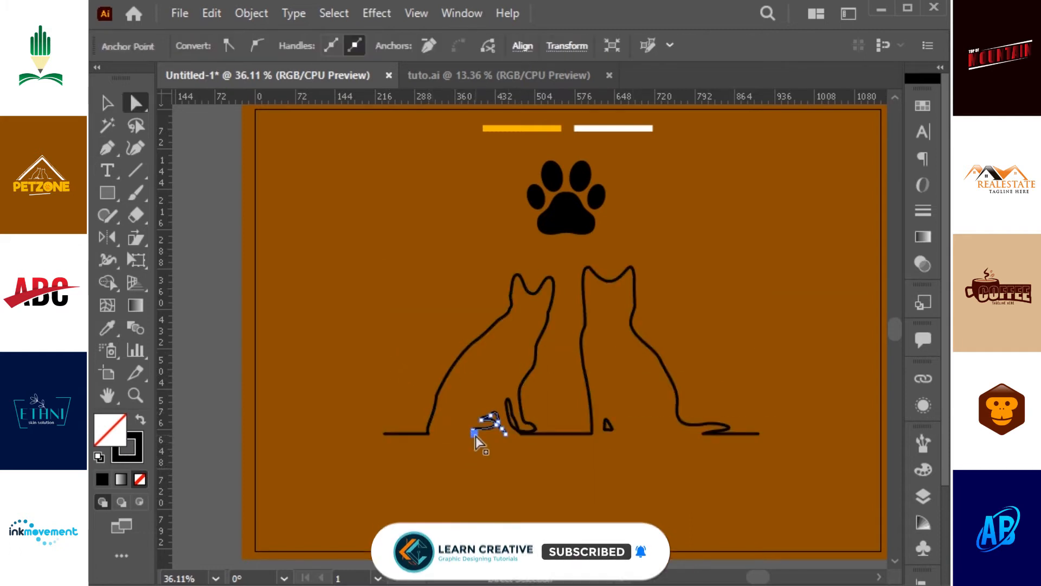
click(475, 434)
shift+click(455, 434)
Select the animal outlines with their ground lines and change the stroke colour to white
key(v)
drag(751, 476, 409, 327)
mouse_move(758, 267)
mouse_down()
mouse_move(698, 294)
mouse_move(580, 417)
mouse_up()
double_click(127, 447)
click(372, 174)
click(815, 181)
click(740, 329)
Scale down the dog and cat outlines, keeping the cat slightly shorter than the dog, and group them
key(a)
key(v)
click(746, 300)
drag(748, 295, 621, 400)
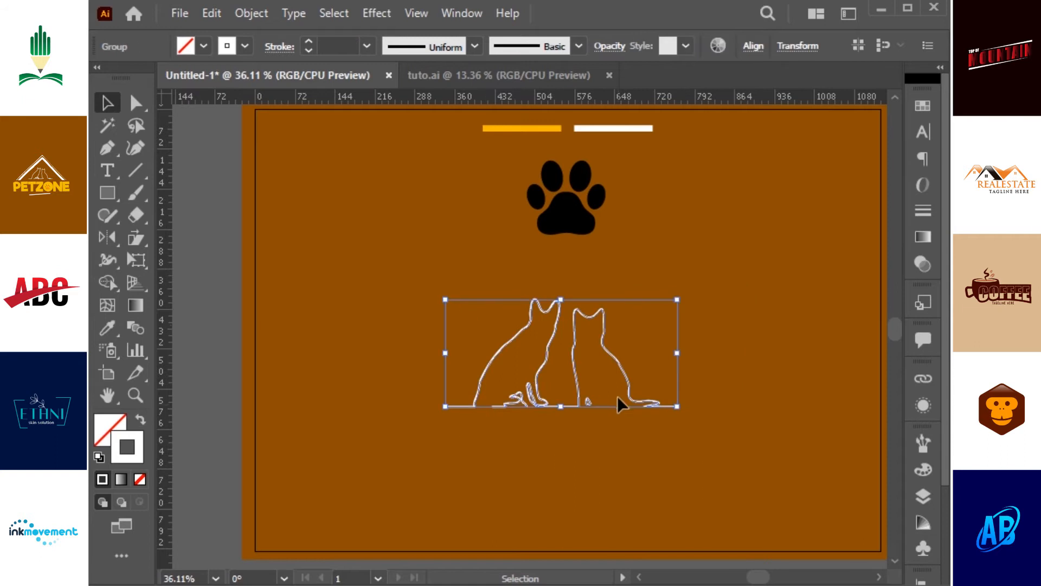
key(i)
key(v)
key(ctrl+g)
drag(735, 267, 461, 430)
Scale the grouped animals down slightly and shift them sideways
drag(677, 299, 648, 312)
click(715, 293)
drag(714, 292, 727, 290)
drag(593, 386, 619, 384)
click(662, 358)
Draw a white square outline around the animals, rotate it 45° into a diamond and set its stroke to 10 pt
drag(519, 313, 680, 471)
key(v)
mouse_move(692, 316)
mouse_down()
mouse_move(757, 384)
mouse_move(682, 365)
mouse_up()
scroll(335, 49, up, 6)
Scale down the animal group and centre it in the upper half of the diamond
click(601, 389)
drag(692, 310, 647, 329)
drag(609, 365, 604, 345)
Add a slightly larger concentric diamond around the first one and give it a much thinner stroke
click(695, 366)
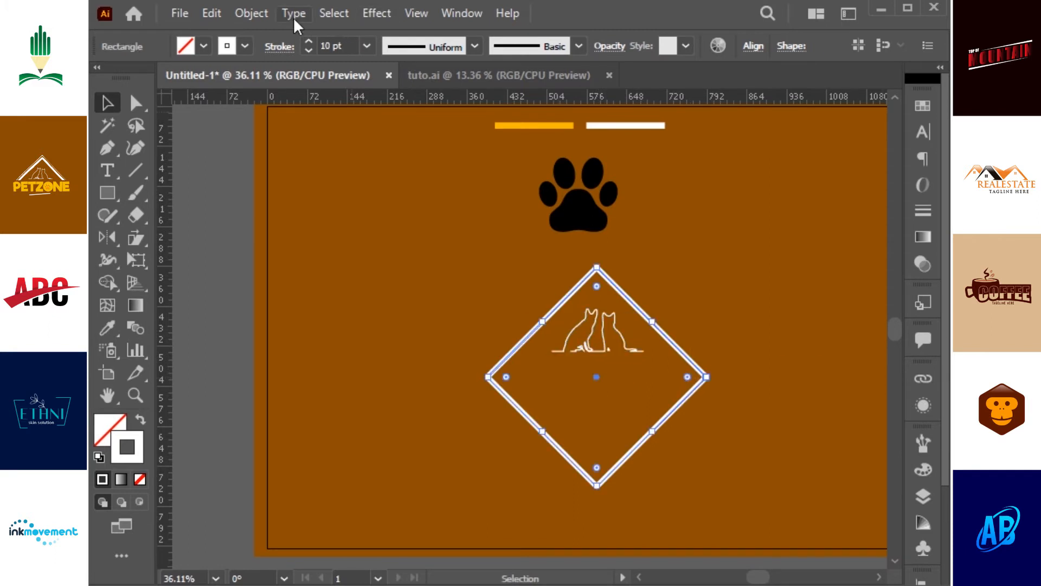
scroll(336, 46, up, 3)
scroll(336, 38, down, 10)
drag(596, 253, 597, 255)
click(696, 256)
Select both diamonds and expand their strokes into filled shapes
drag(724, 330, 679, 389)
click(251, 14)
click(354, 172)
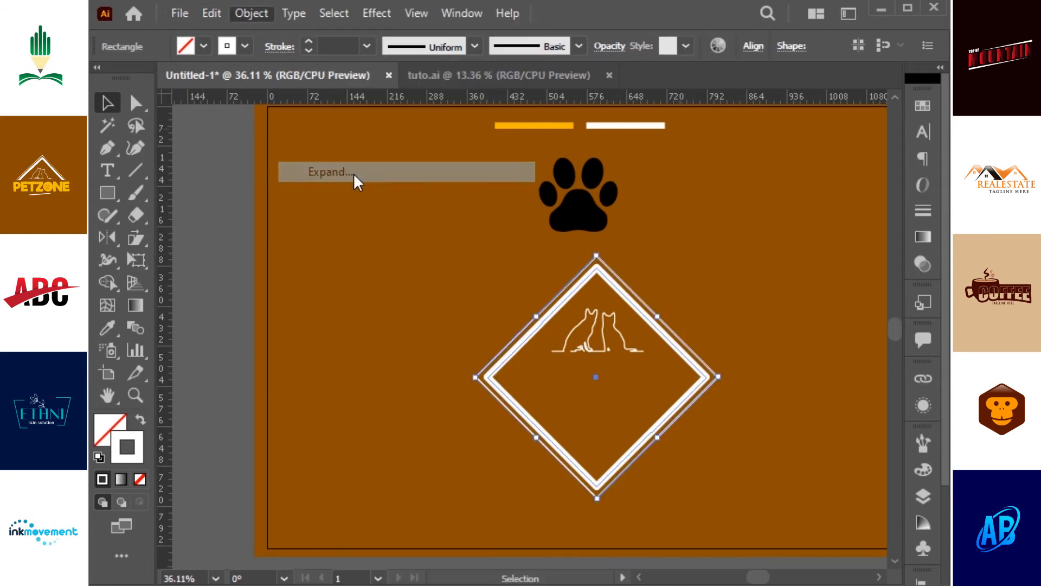
key(Return)
click(671, 240)
Add the text PETZONE beside the diamond, enlarge it and change it to a heavy sans-serif font
key(t)
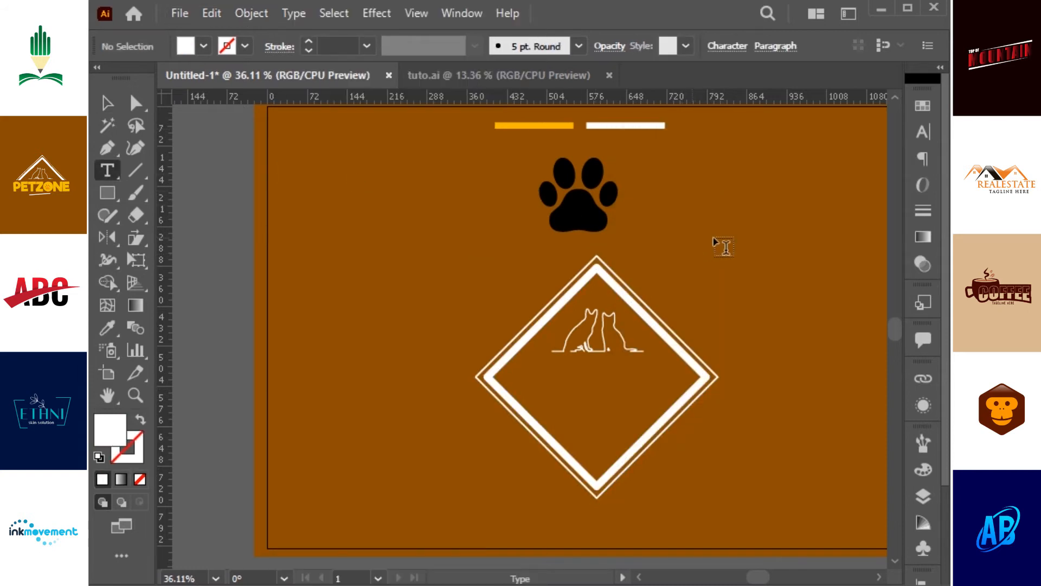
click(672, 236)
text(PETZONE)
key(Escape)
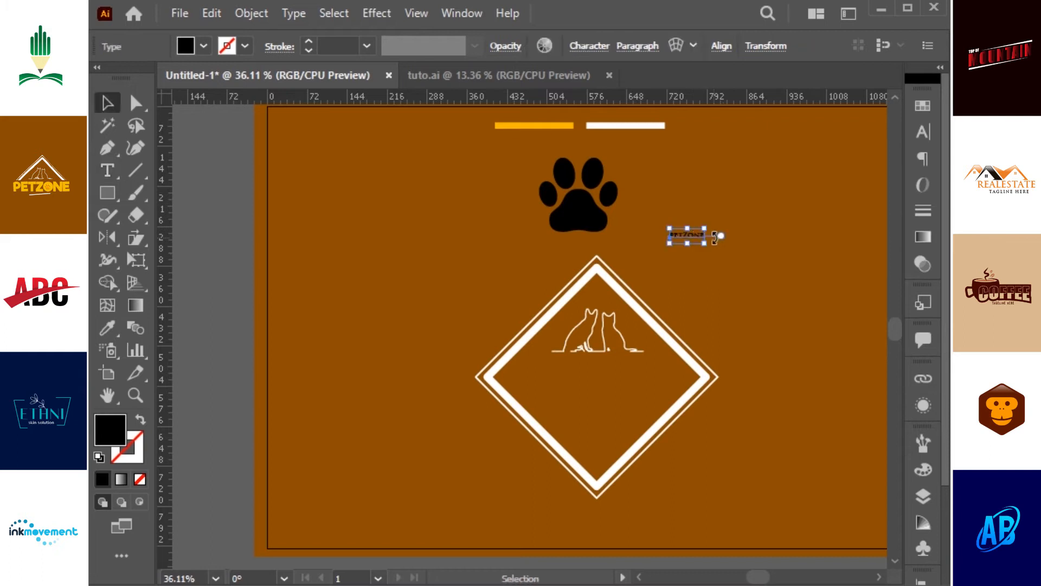
drag(715, 241, 484, 281)
click(923, 132)
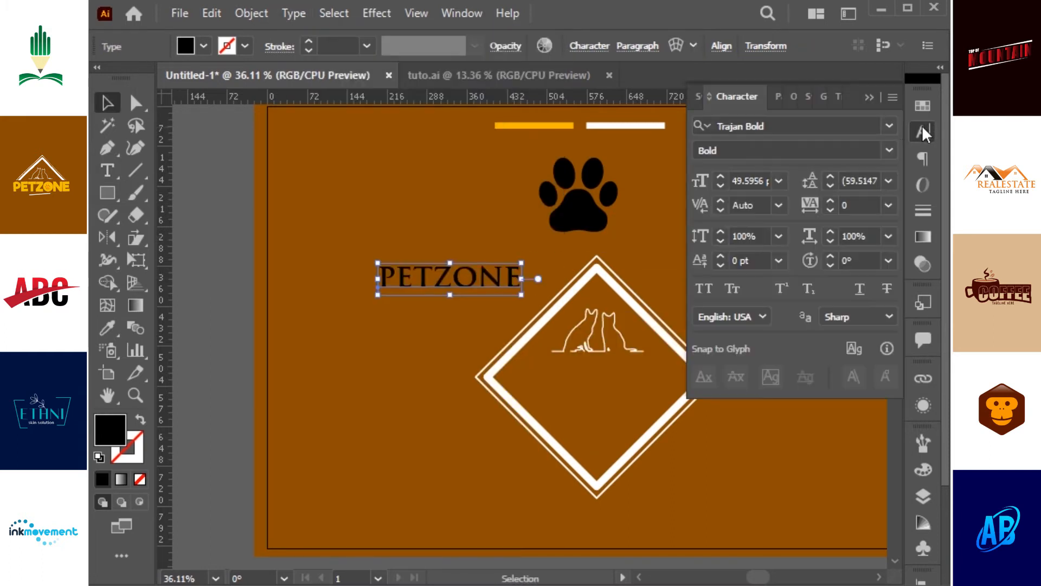
click(890, 125)
click(759, 209)
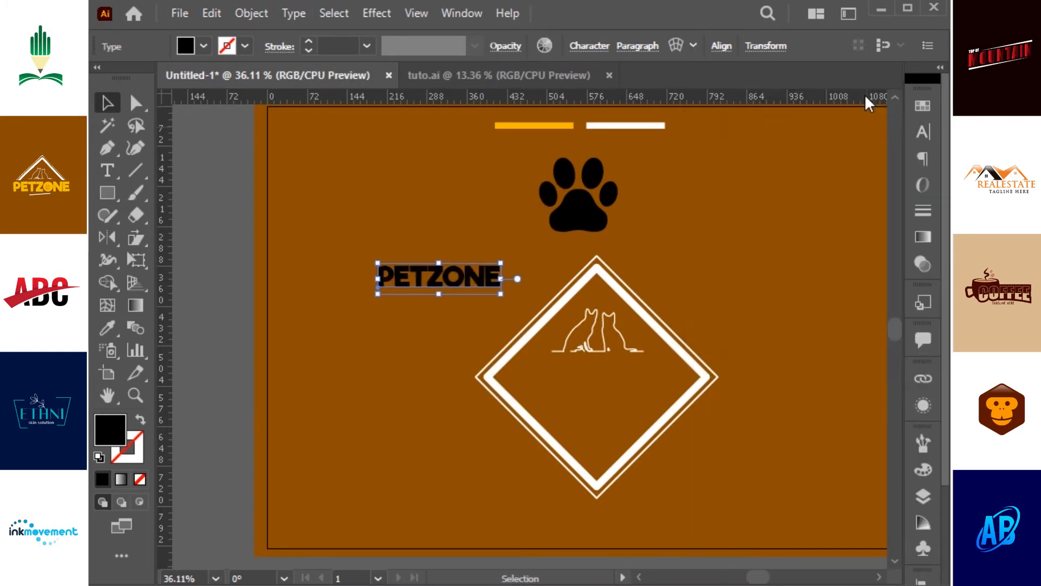
Enlarge PETZONE to span the diamond's width just below the animals and expand it into shapes
drag(517, 296, 675, 411)
click(251, 13)
click(314, 174)
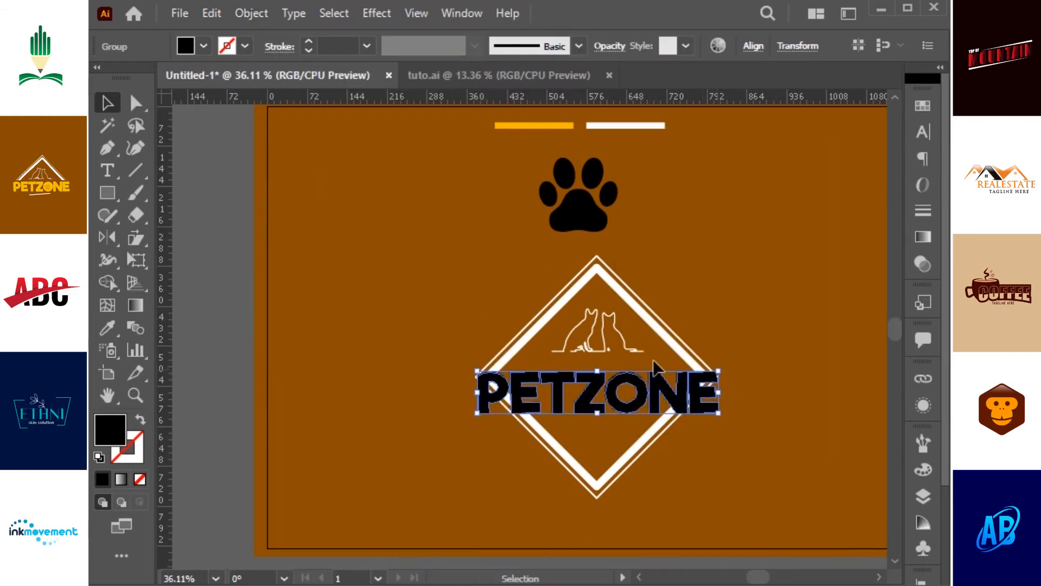
Offset the PETZONE letter paths by 11 pt with miter joins
click(252, 13)
mouse_move(321, 397)
click(597, 464)
scroll(927, 158, up, 12)
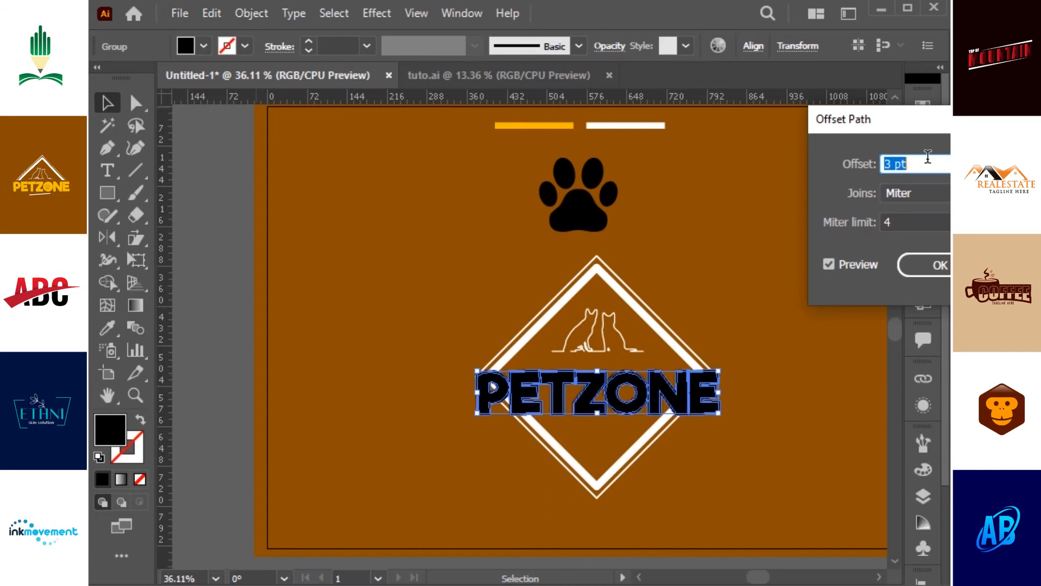
drag(917, 124, 720, 124)
scroll(732, 168, up, 2)
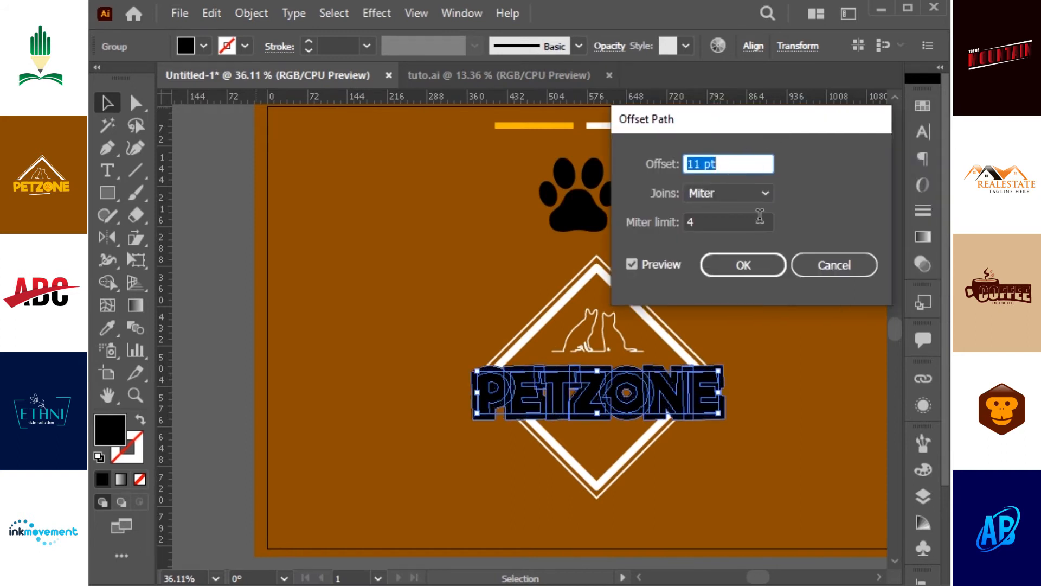
click(744, 265)
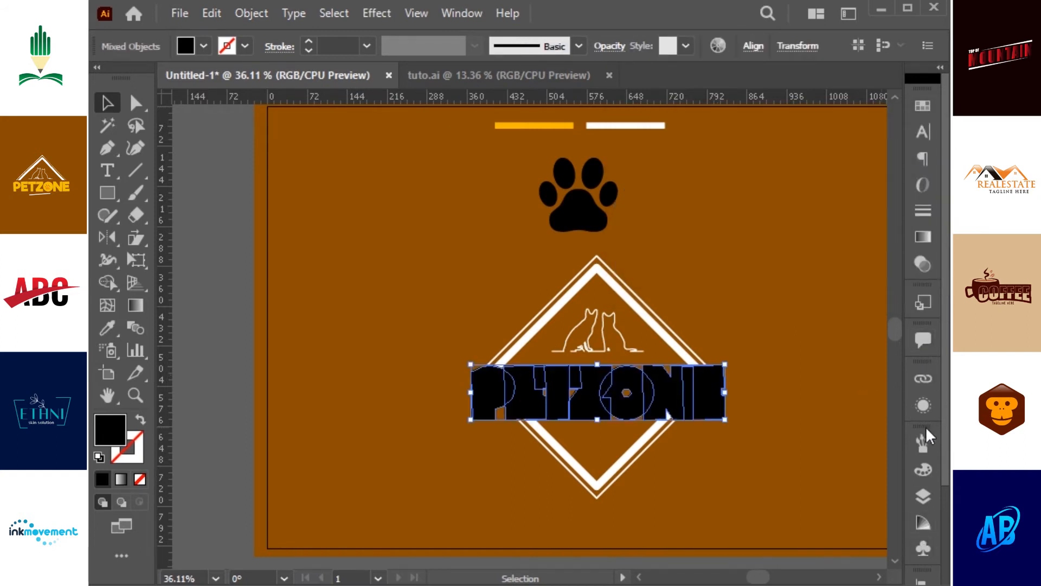
Unite the offset letter shapes and fill them with the brown sampled from the background
scroll(925, 492, down, 2)
click(922, 557)
click(707, 511)
key(i)
click(790, 283)
key(v)
Erase the lower half of both diamonds, leaving only the roof shape above PETZONE
click(688, 457)
click(625, 454)
key(shift+e)
drag(774, 523, 457, 406)
key(v)
click(758, 291)
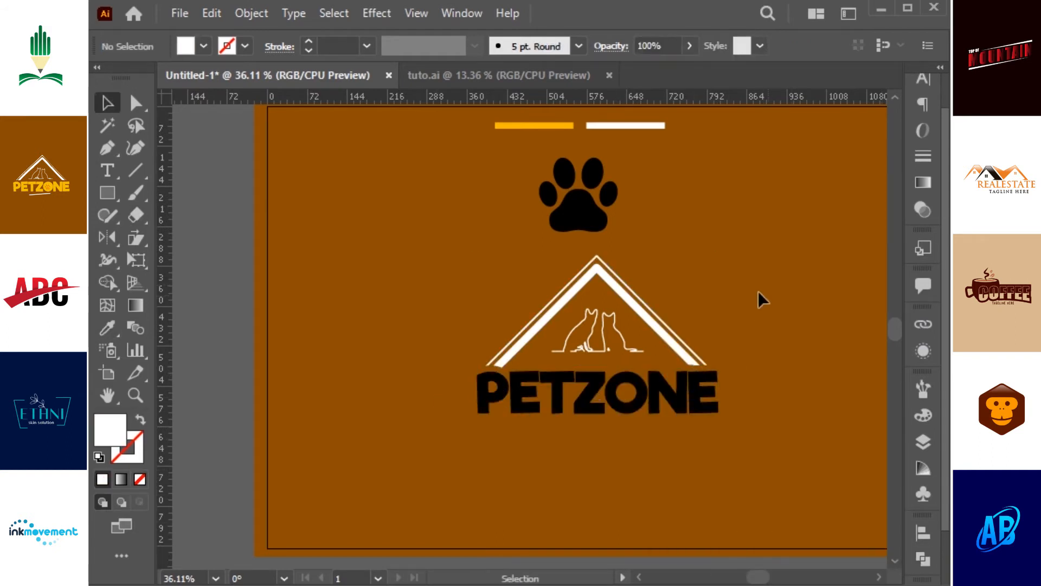
Fill the PETZONE letters with the amber sampled from the colour bar
drag(758, 291, 761, 290)
click(687, 391)
key(i)
click(558, 124)
key(a)
key(ctrl+shift+a)
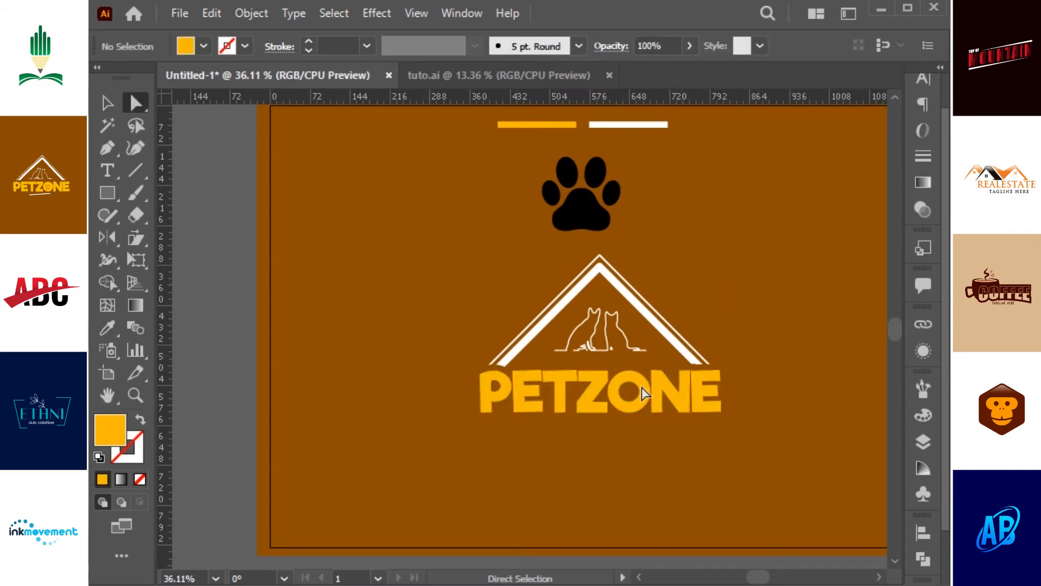
Bring the paw print to the front over the solid letter O and scale it down to fit inside
key(v)
click(570, 226)
drag(626, 402, 626, 401)
drag(567, 339, 742, 450)
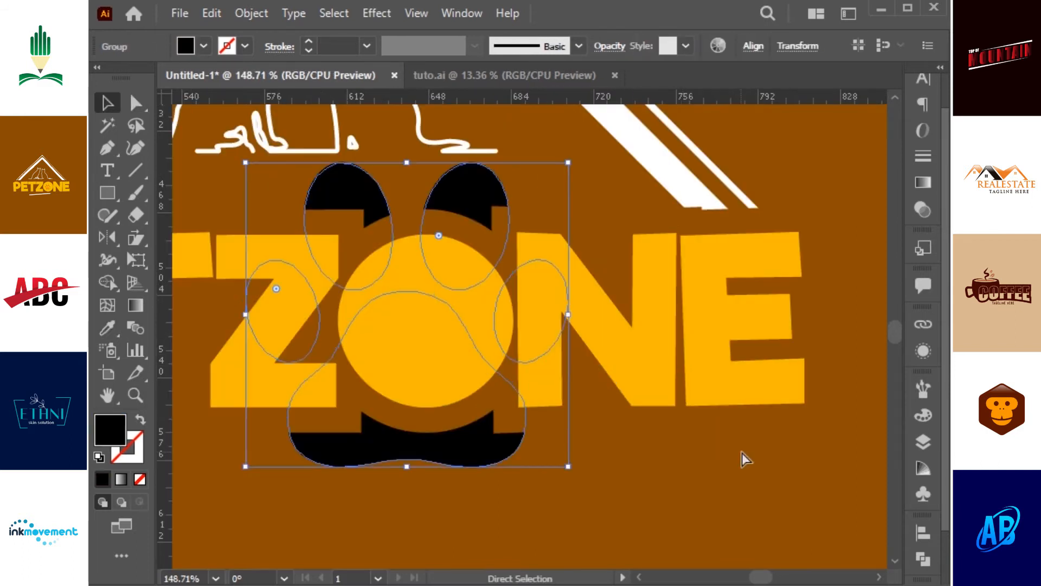
key(ctrl+shift+])
drag(567, 163, 456, 269)
drag(424, 332, 454, 341)
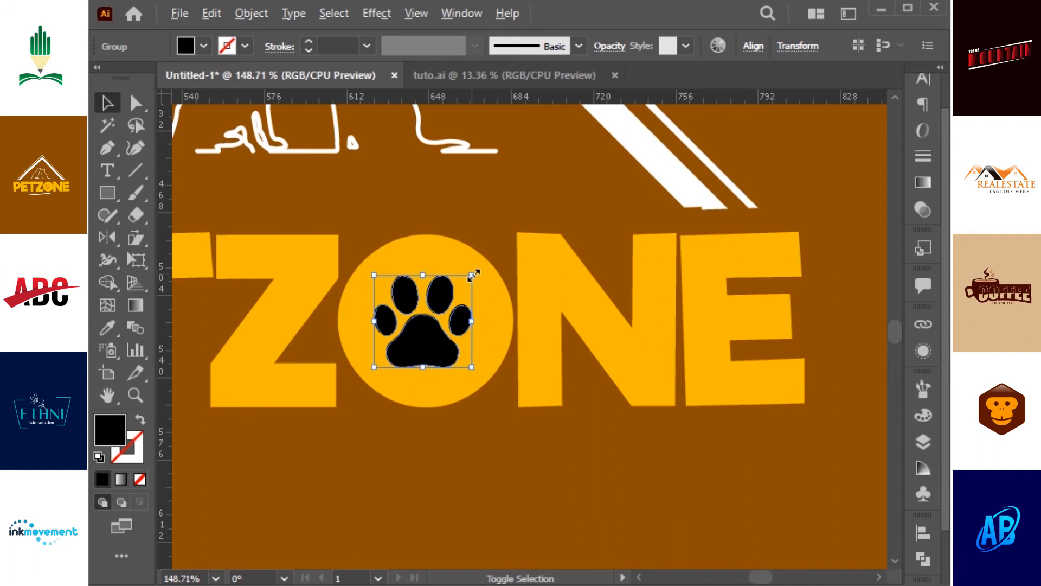
Fill the paw print in the O with the brown background colour
key(i)
click(554, 477)
key(v)
click(554, 477)
Duplicate the paw print with a slight diagonal offset and fill the copy with white
drag(321, 197, 616, 437)
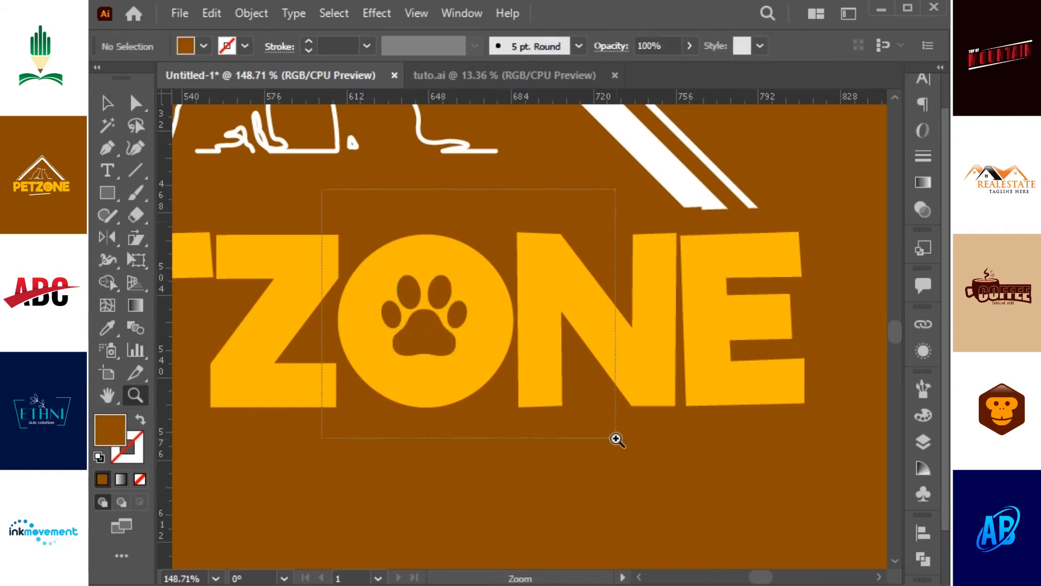
click(469, 393)
drag(451, 400, 456, 394)
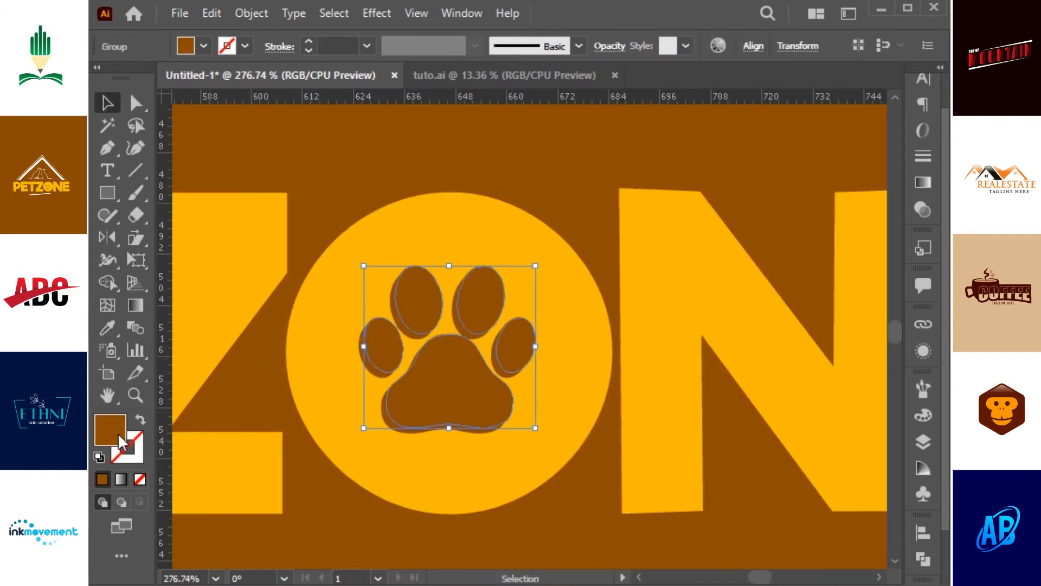
double_click(118, 432)
drag(483, 271, 372, 175)
click(841, 187)
Set the white paw print's blending mode to Overlay
click(921, 210)
click(765, 114)
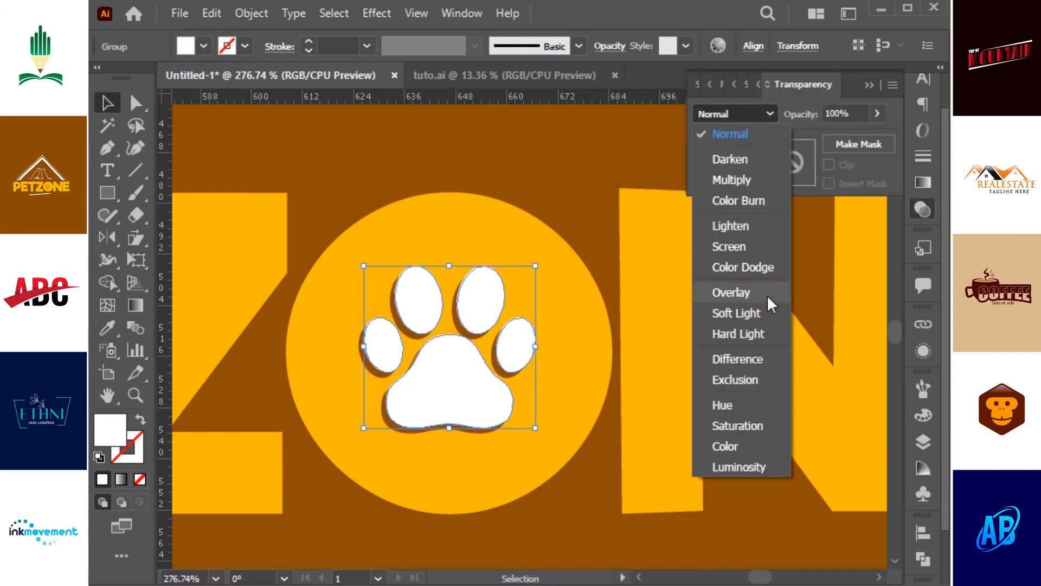
click(767, 294)
Duplicate the Overlay paw print slightly down and to the left, and fill the copy with near-black
drag(502, 298, 494, 307)
double_click(112, 440)
click(373, 401)
click(806, 182)
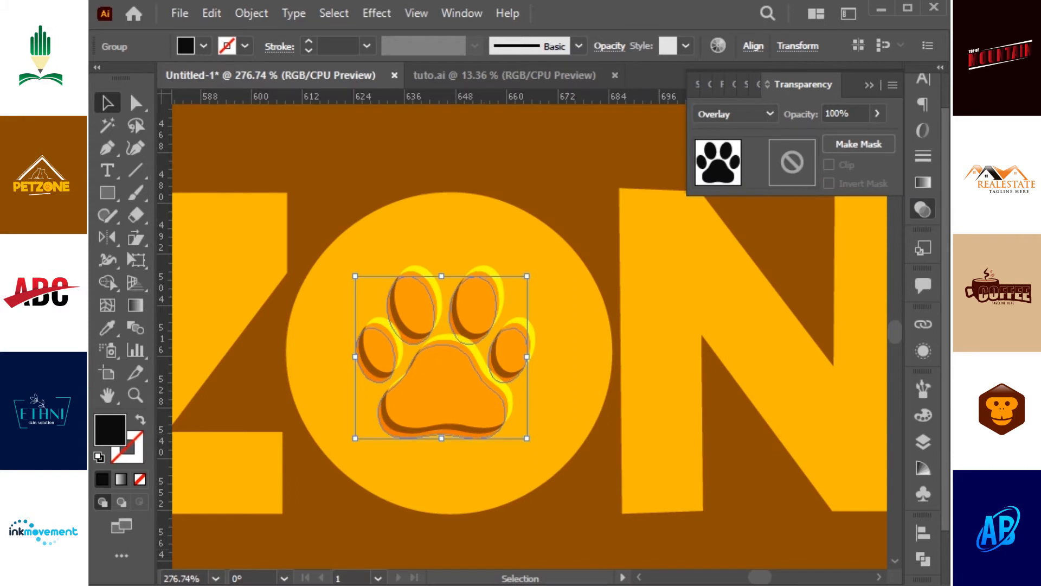
key(ctrl+minus)
key(ctrl+minus)
key(ctrl+minus)
key(ctrl+minus)
click(580, 484)
Set the dog and cat outlines' stroke to 2.5 pt and reposition them under the roof
drag(737, 239, 781, 261)
click(600, 305)
mouse_move(606, 307)
mouse_down()
mouse_move(617, 312)
mouse_move(580, 314)
mouse_up()
double_click(327, 47)
text(2.5)
key(Return)
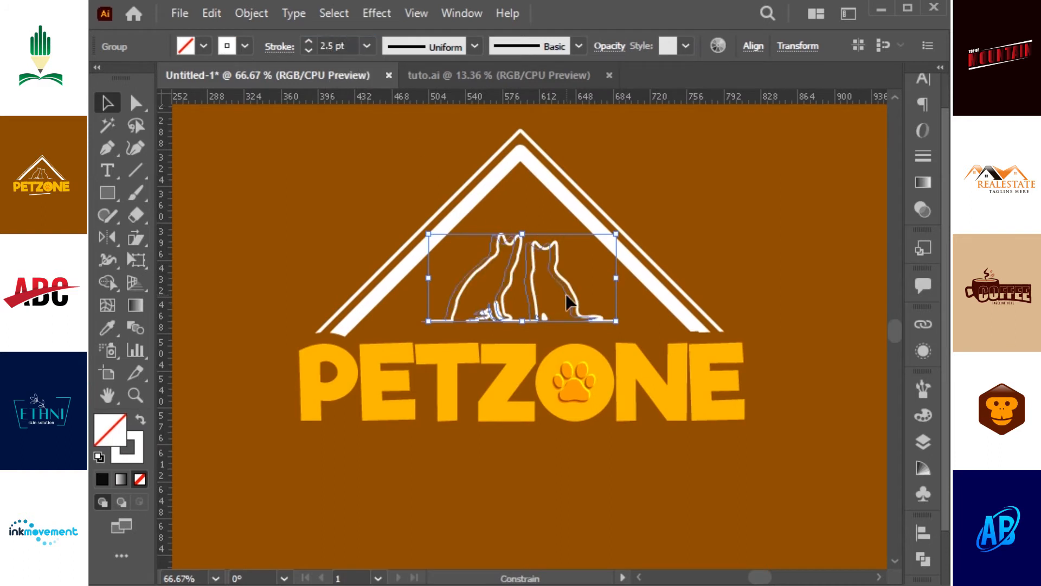
click(663, 216)
Draw a slightly slanted white line beneath PETZONE with the Pen tool and set its stroke to 5 pt
key(ctrl+minus)
click(435, 424)
click(601, 411)
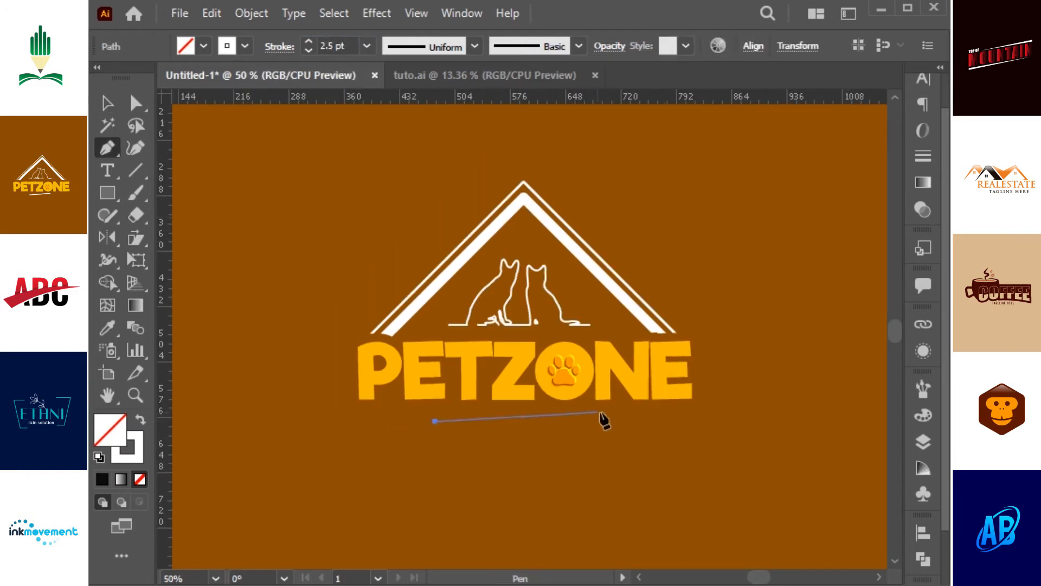
key(v)
click(480, 440)
click(488, 420)
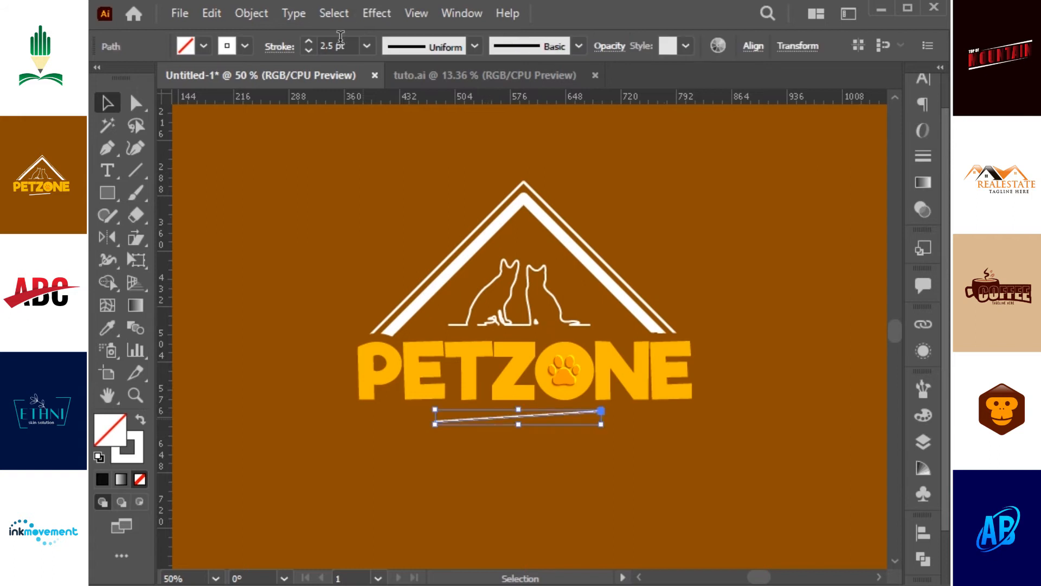
click(765, 248)
Change the slanted line's stroke caps to flat ends
key(a)
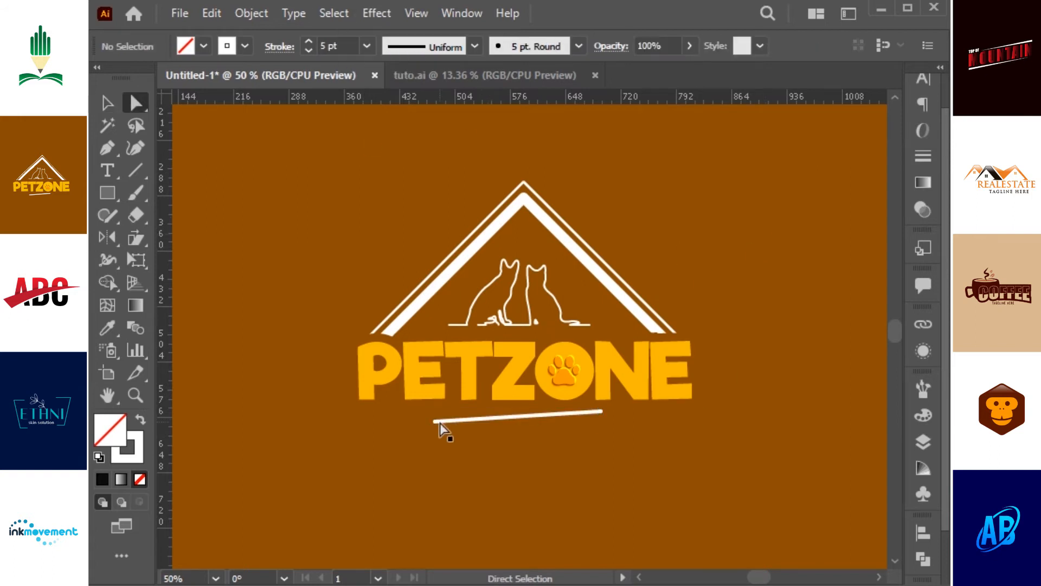
click(486, 421)
click(279, 47)
click(610, 430)
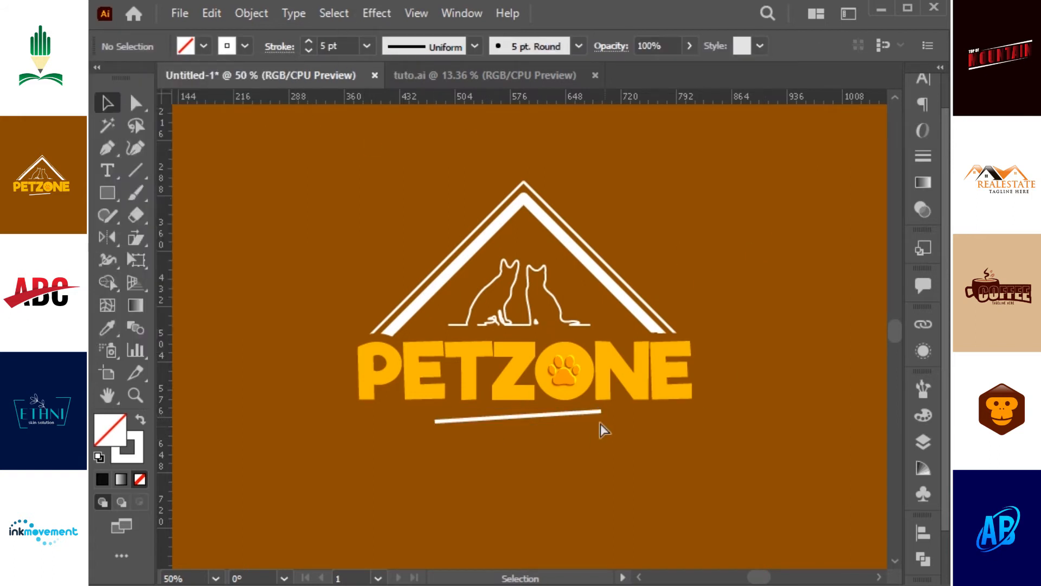
Shorten the slanted line from both ends and set its stroke weight to 6 pt
key(a)
click(578, 414)
drag(577, 412, 577, 410)
drag(437, 421, 447, 422)
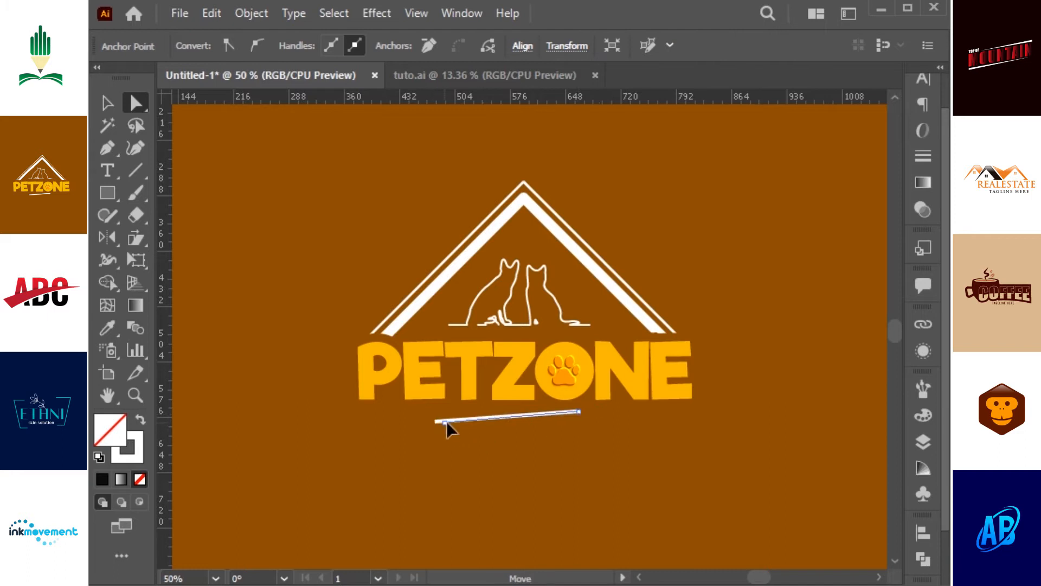
click(562, 456)
key(v)
click(482, 419)
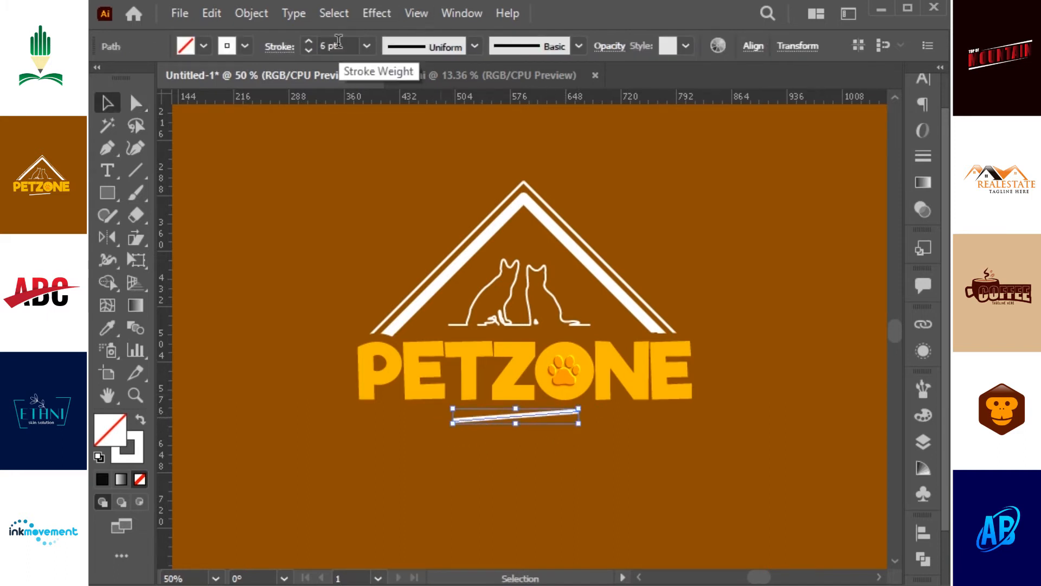
Apply a Twist effect with a 5° angle to the roof shape
click(656, 252)
click(373, 15)
mouse_move(467, 163)
click(615, 269)
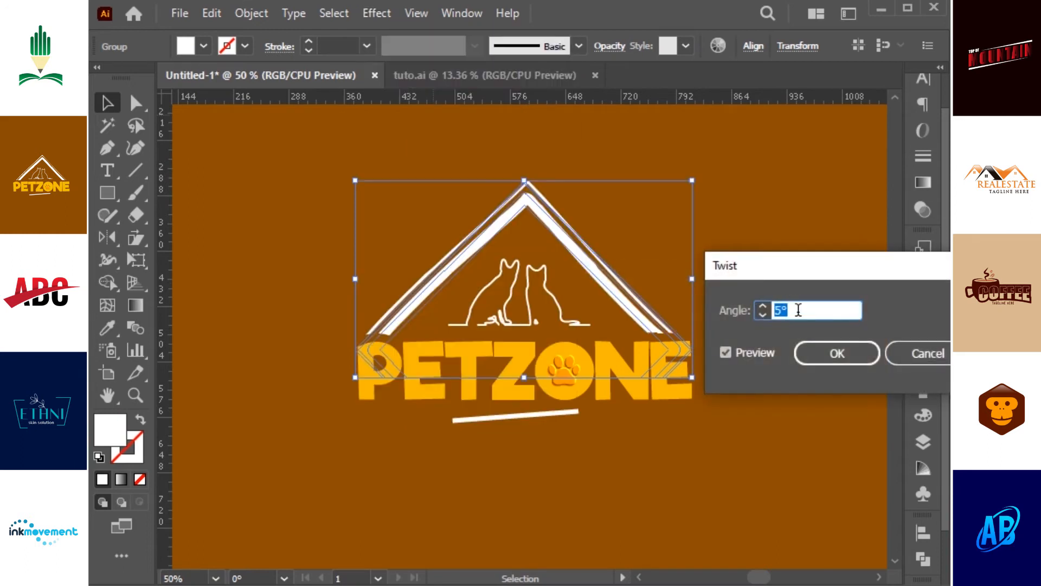
click(836, 354)
click(739, 265)
click(634, 308)
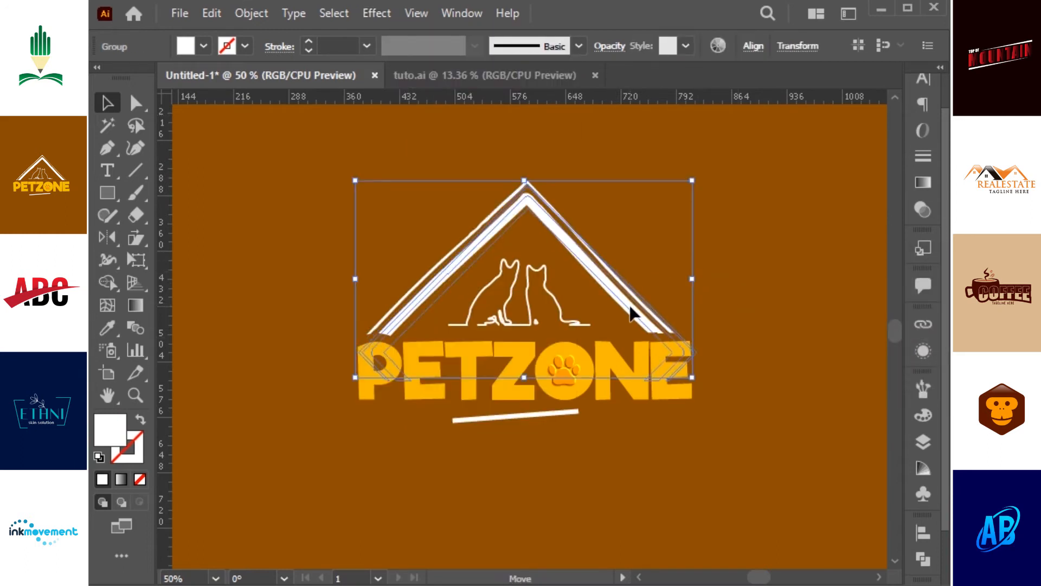
Select the whole PETZONE logo, enlarge it slightly and deselect it
click(779, 271)
drag(757, 180, 326, 444)
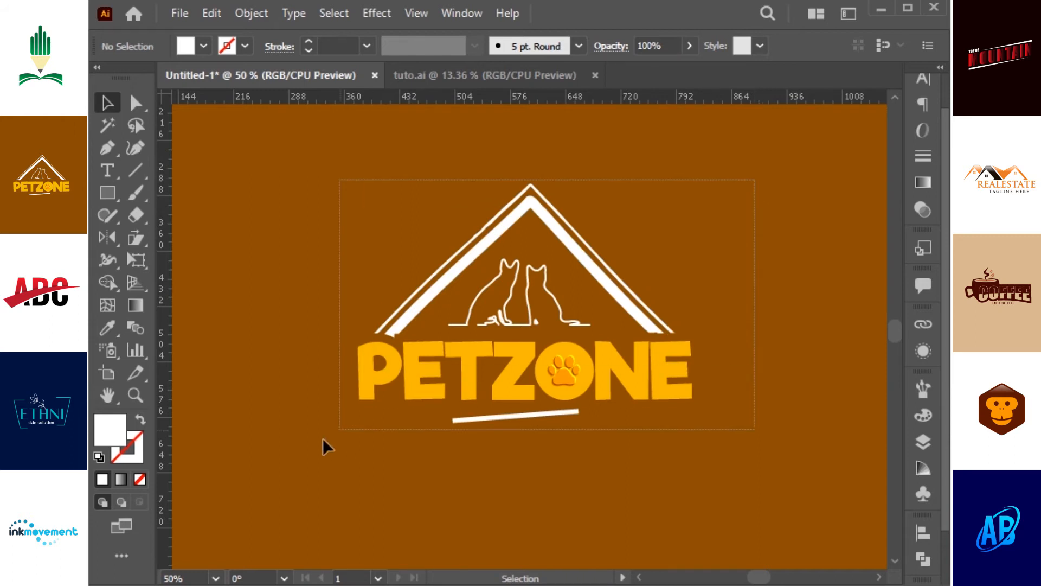
drag(702, 425, 739, 454)
click(825, 249)
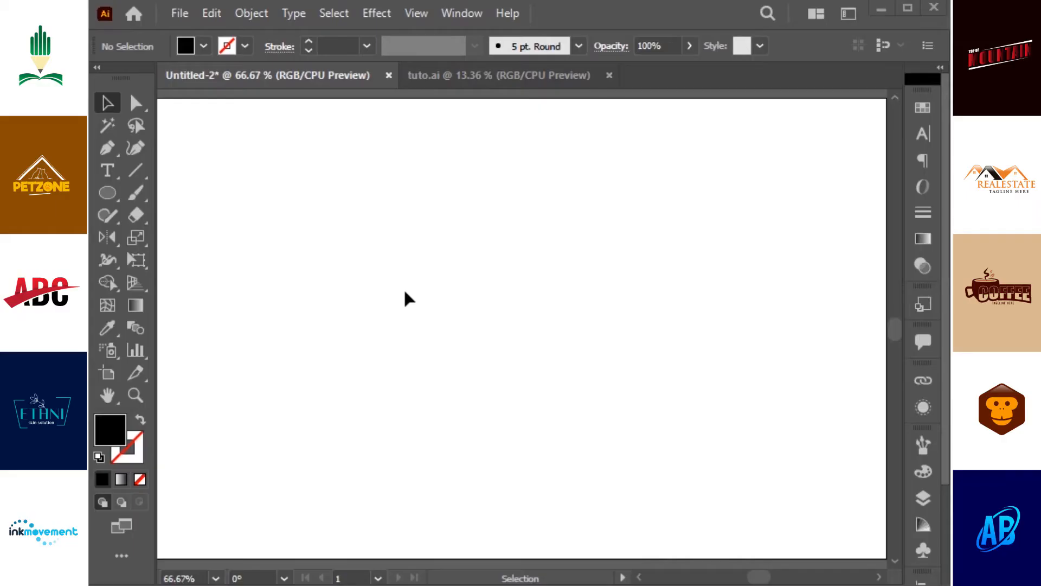
Add the text "ABC" near the middle of the blank white artboard
key(t)
click(552, 299)
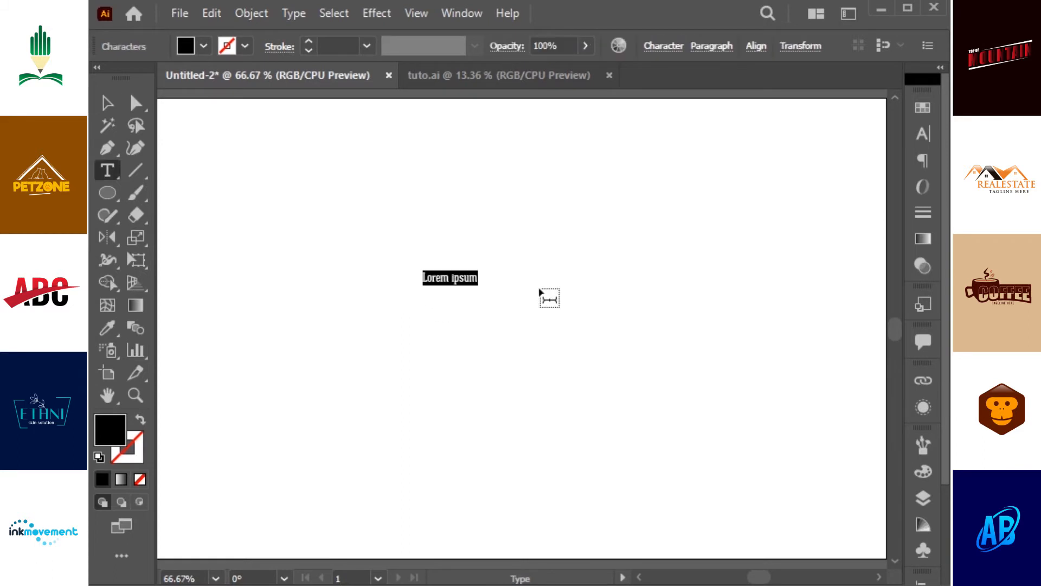
text(ABC)
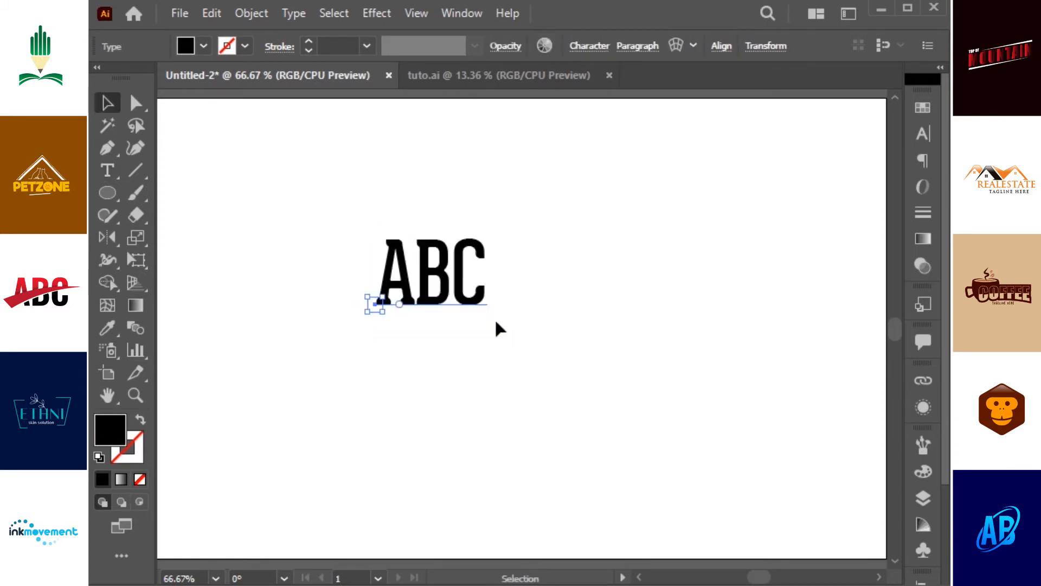
Try the Impact font on the ABC text and replace it with the bold font found by searching "osw"
key(ctrl+t)
click(786, 127)
key(BackSpace)
text(impa)
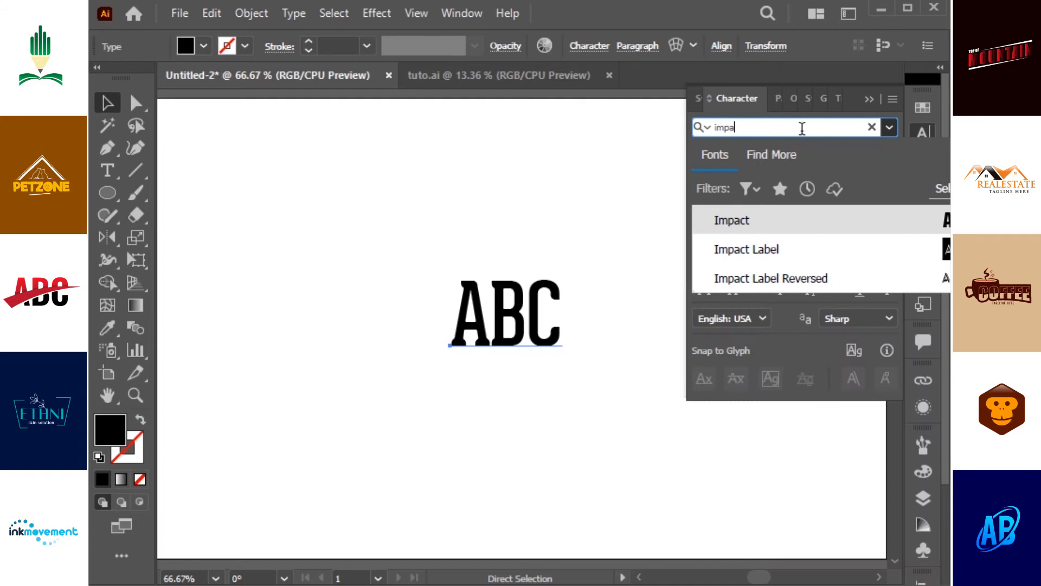
key(Return)
text(osw)
key(Return)
click(588, 276)
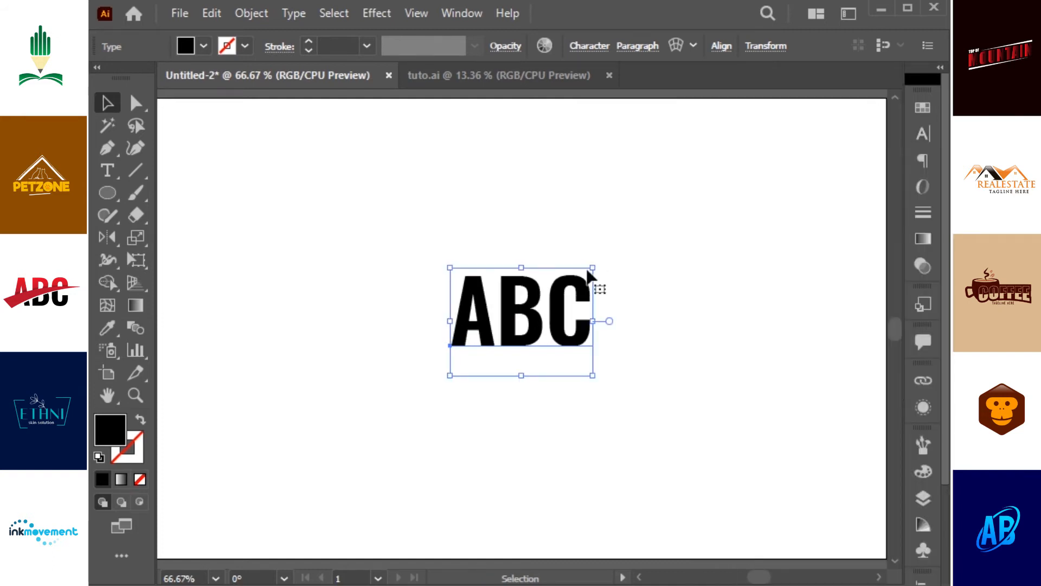
Enlarge the ABC text from its centre and expand it into shapes
drag(592, 268, 624, 248)
click(251, 13)
click(348, 179)
key(Return)
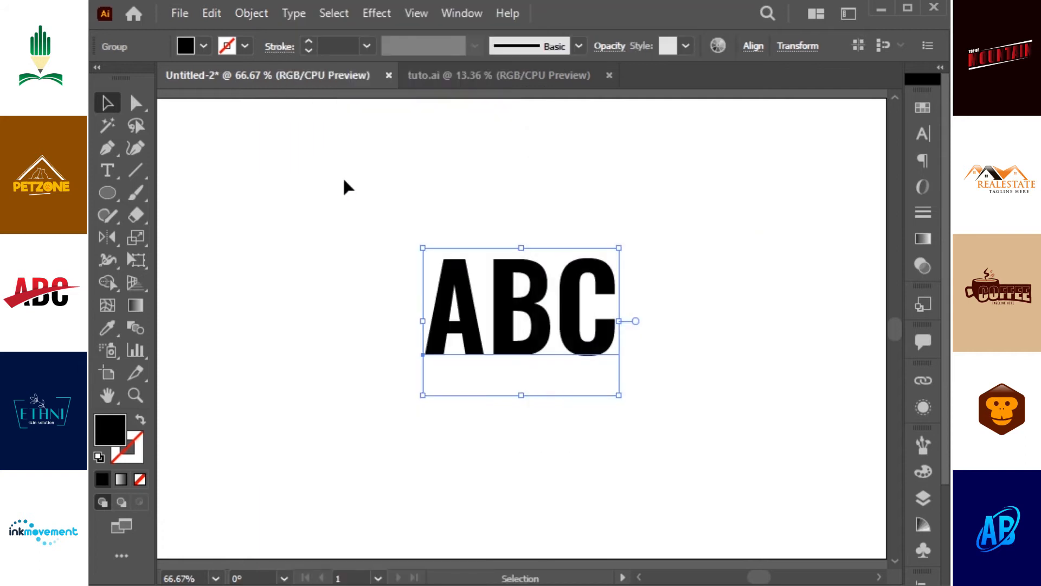
Draw a long, thin black rectangle above the ABC letters
key(m)
drag(388, 189, 564, 194)
key(v)
Warp the rectangle into a tapered swoosh with the Arc style, -23% bend and 99% horizontal distortion
click(252, 13)
mouse_move(462, 512)
click(596, 512)
drag(343, 266, 638, 261)
click(543, 306)
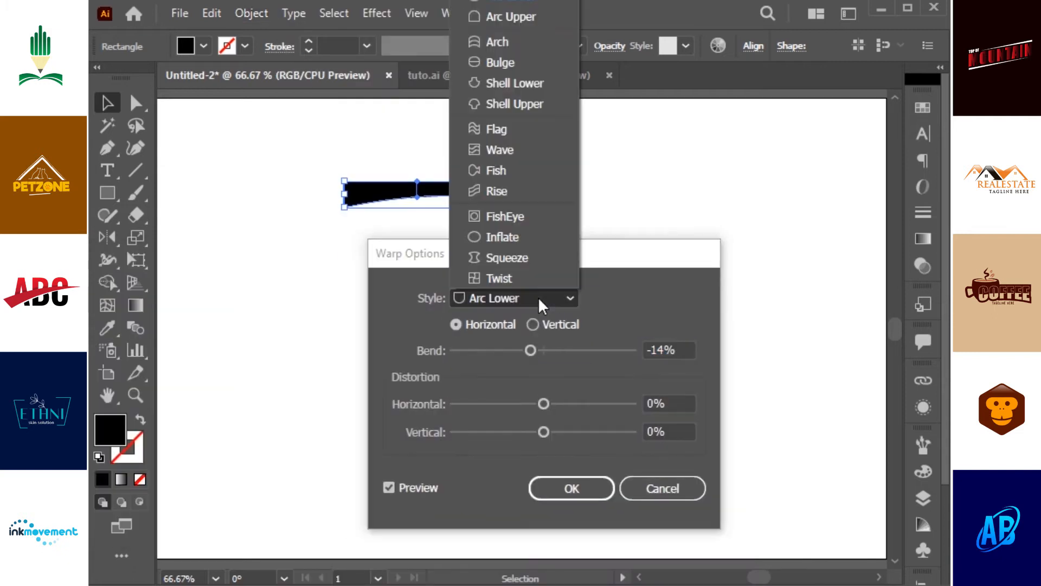
click(505, 0)
drag(543, 404, 630, 404)
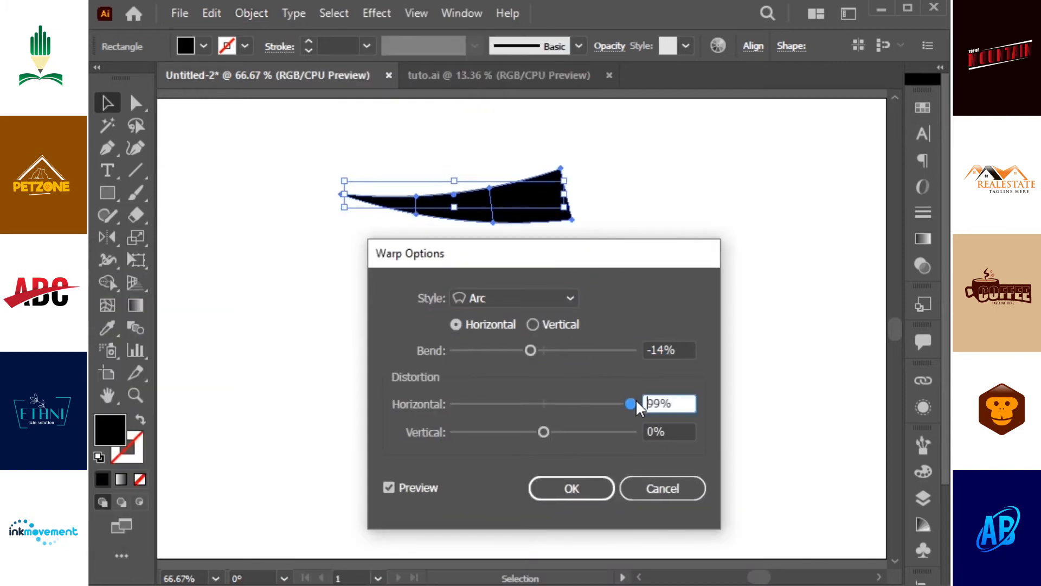
drag(533, 352, 522, 348)
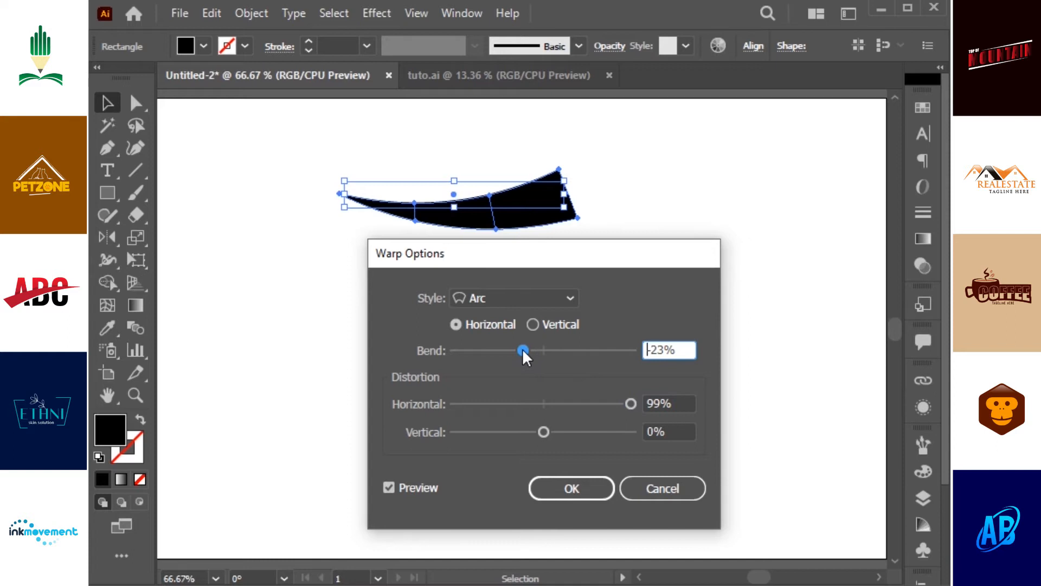
click(573, 490)
Rotate the swoosh 180°, flatten it slightly and expand it with Object and Fill
drag(502, 217, 402, 217)
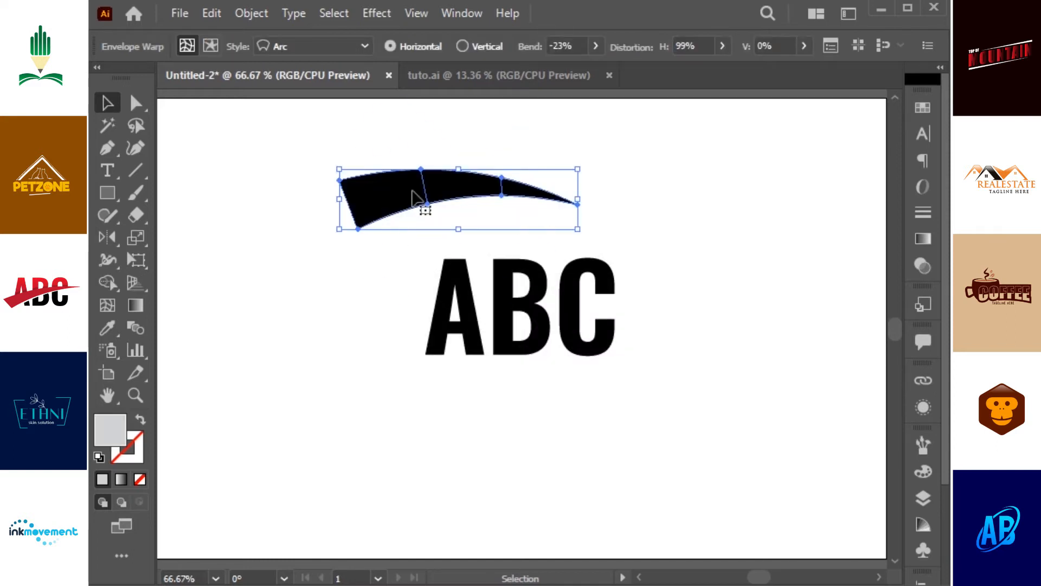
click(251, 13)
click(331, 181)
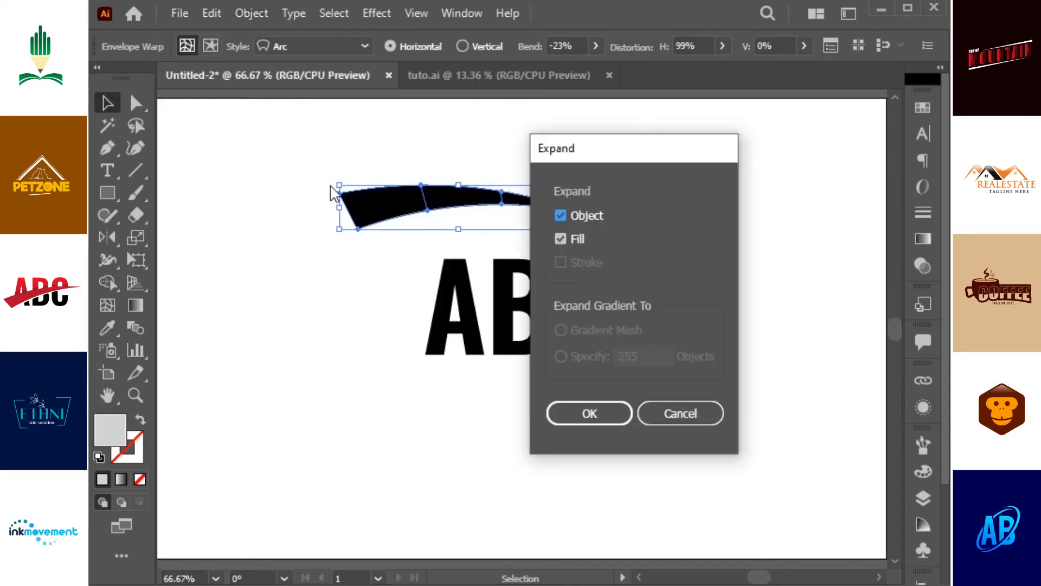
key(Return)
Place the swoosh across ABC, tilt it upward to the right and duplicate it slightly below
drag(525, 225, 602, 352)
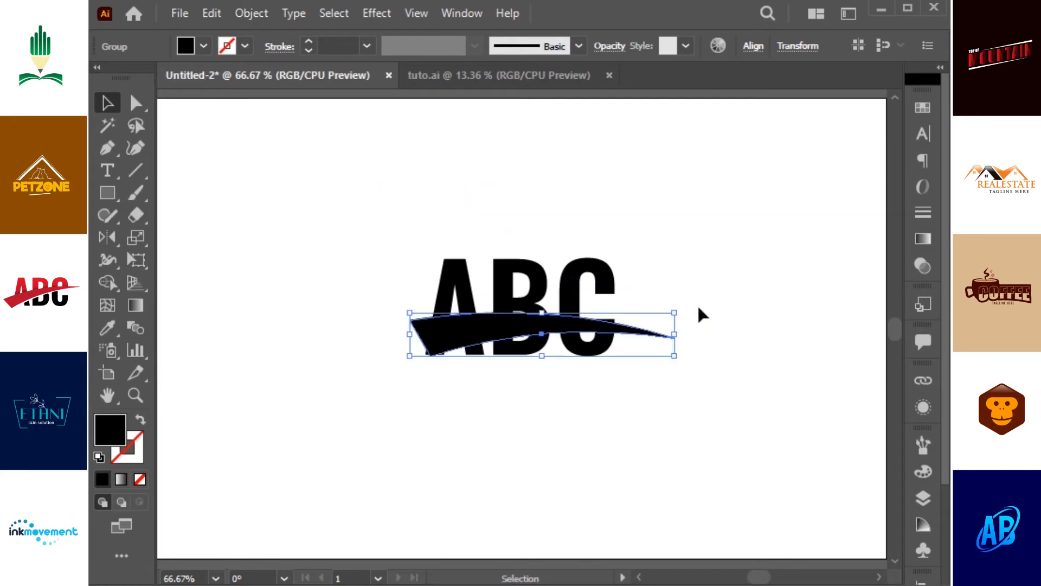
mouse_move(682, 298)
mouse_down()
mouse_move(661, 298)
mouse_move(665, 271)
mouse_move(666, 283)
mouse_move(684, 278)
mouse_up()
click(685, 278)
drag(535, 302, 536, 310)
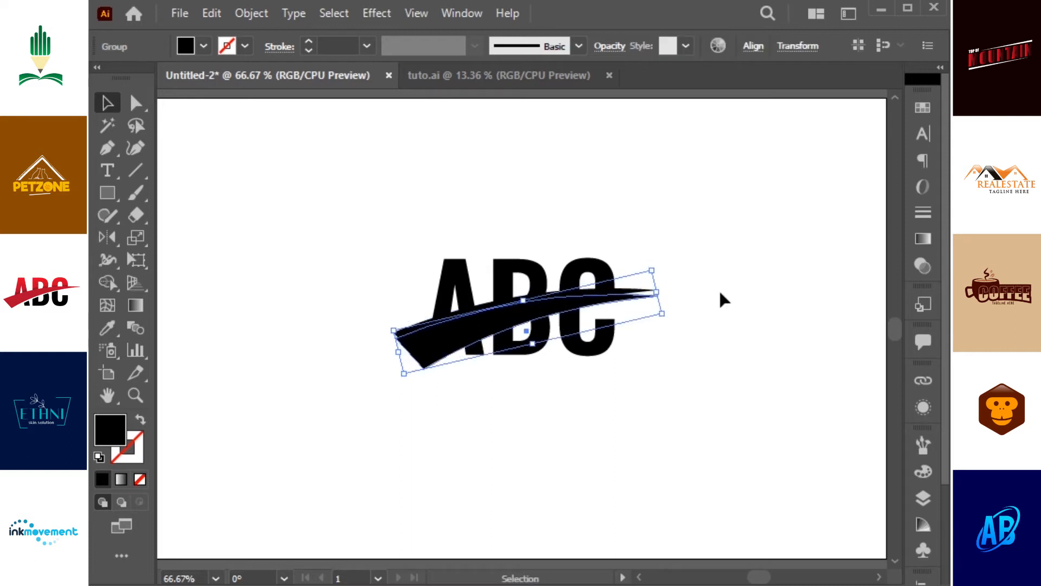
Fill one swoosh copy with white and send it behind the black swoosh to leave a thin gap under it
key(i)
click(757, 239)
key(ctrl+bracketleft)
key(v)
drag(652, 262, 658, 264)
click(693, 266)
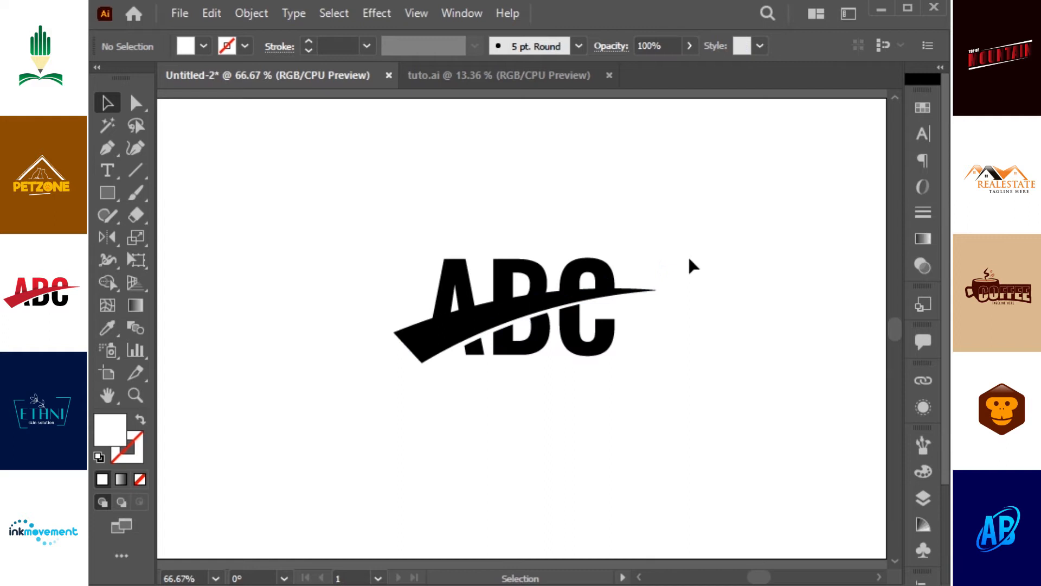
Select the ABC letters with both swooshes and split them with the Pathfinder Divide operation
drag(635, 264, 384, 394)
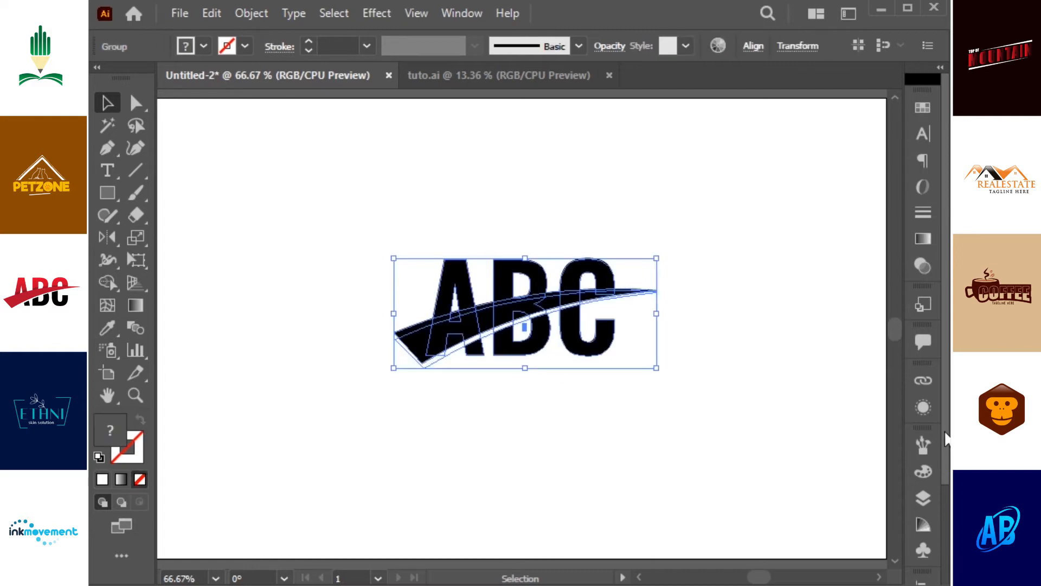
drag(945, 477, 945, 539)
click(923, 530)
click(674, 438)
click(482, 316)
click(694, 219)
Isolate the divided group and keep only its black pieces, using the Magic Wand, by cutting them, deleting the rest and pasting in front
click(528, 309)
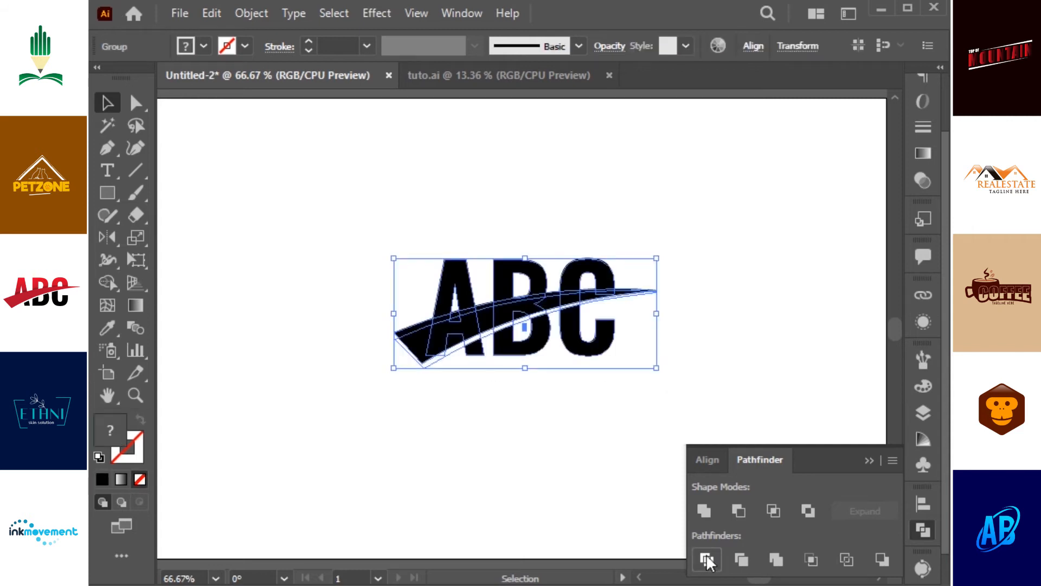
double_click(528, 309)
key(y)
click(527, 308)
key(ctrl+x)
key(ctrl+a)
key(Delete)
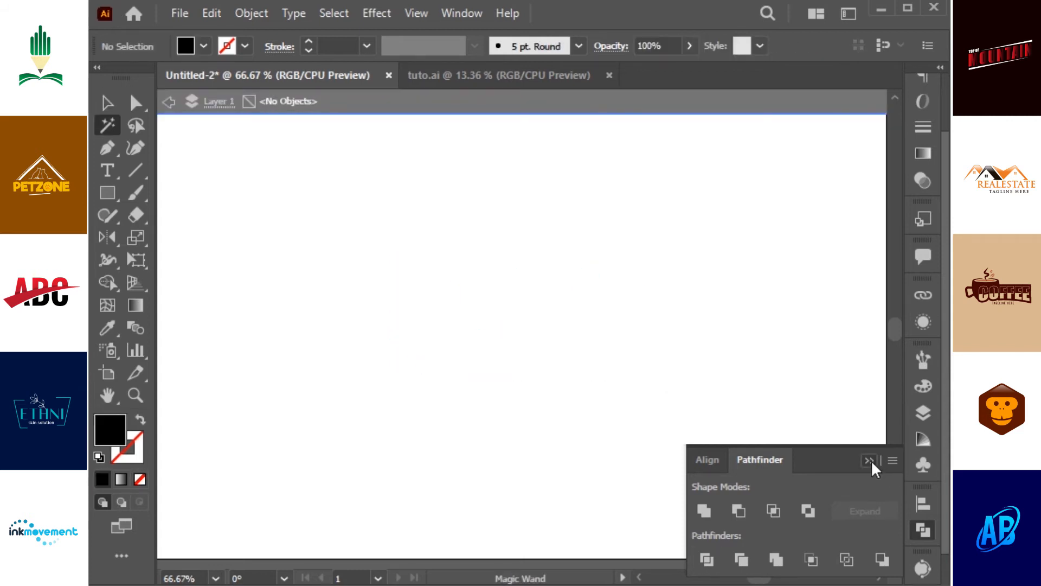
click(871, 461)
key(ctrl+f)
Unite the black pieces with Pathfinder and leave isolation mode
key(v)
click(923, 529)
click(705, 507)
click(868, 462)
click(759, 391)
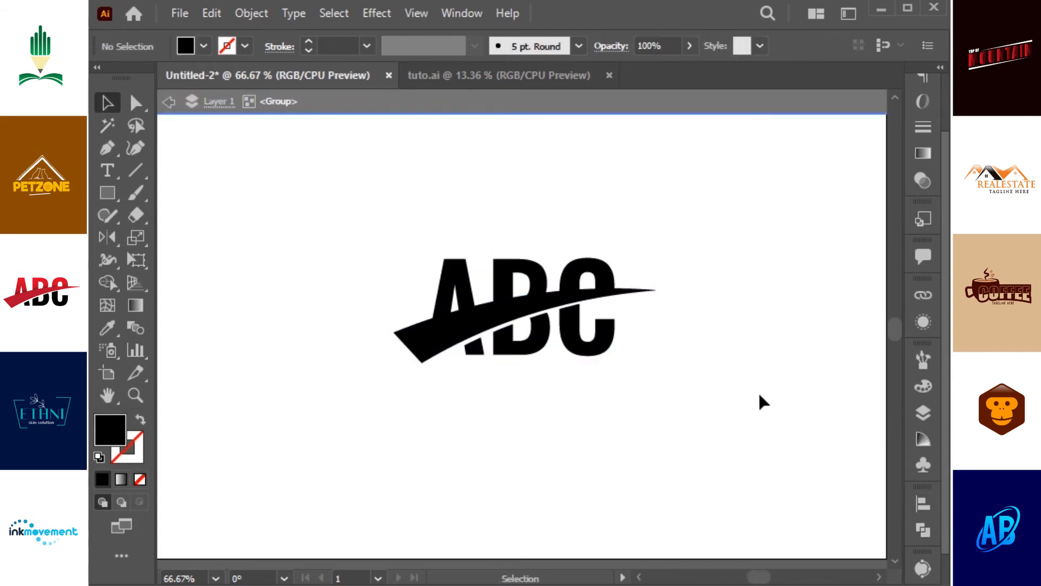
double_click(721, 373)
key(ctrl+alt+3)
click(718, 366)
Select the upper part of the ABC shape and give it a gradient fill
click(594, 264)
click(690, 264)
key(a)
click(588, 265)
key(period)
Colour the gradient's end stop bright red and its start stop a darker red from the swatches
double_click(866, 274)
click(624, 373)
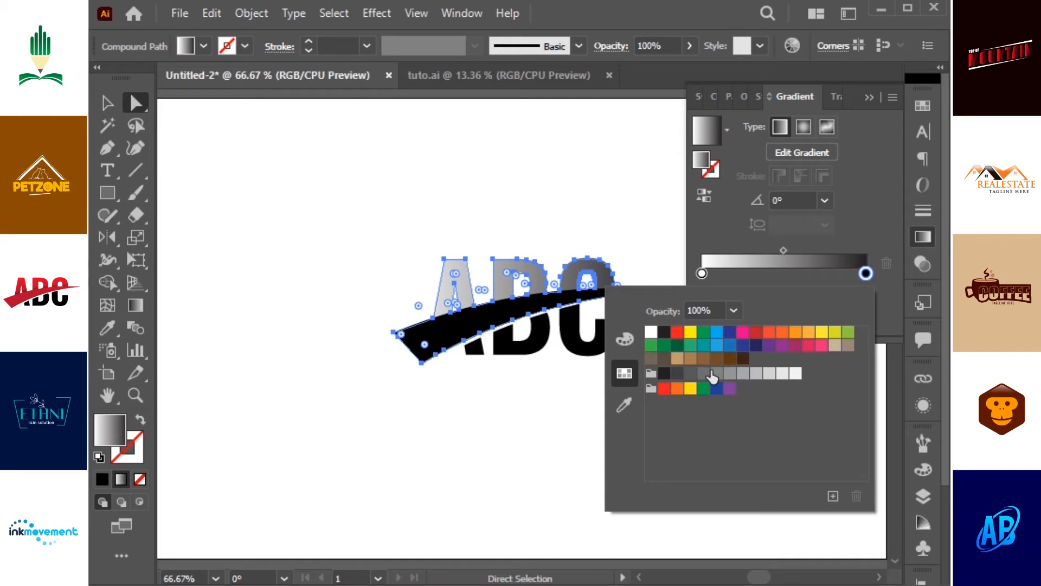
click(678, 332)
double_click(702, 274)
click(757, 333)
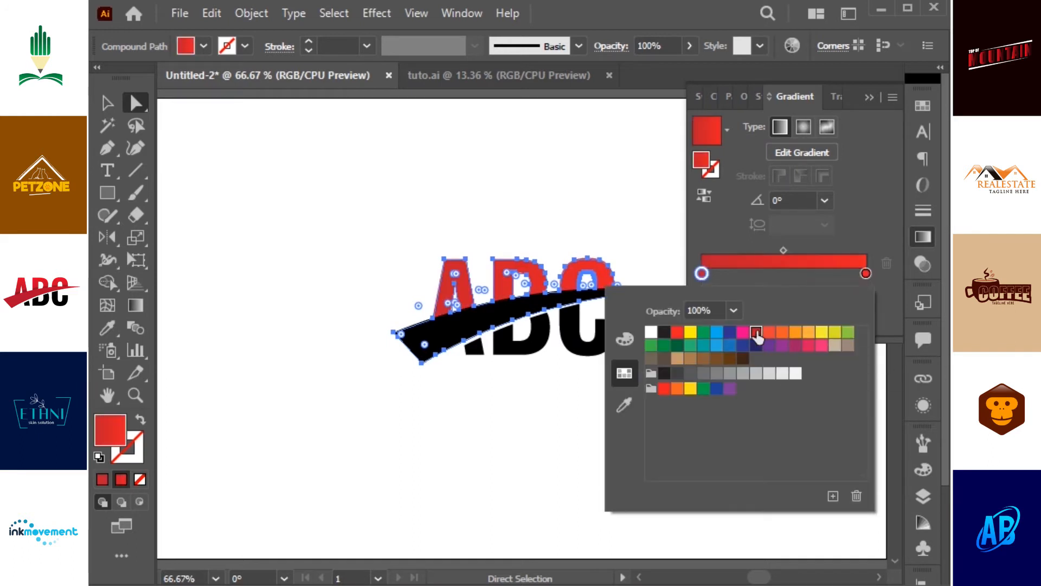
click(869, 97)
Run the gradient vertically, from dark red at the swoosh to bright red at the letters' top
key(g)
mouse_move(519, 326)
mouse_down()
mouse_move(519, 293)
mouse_move(540, 263)
mouse_up()
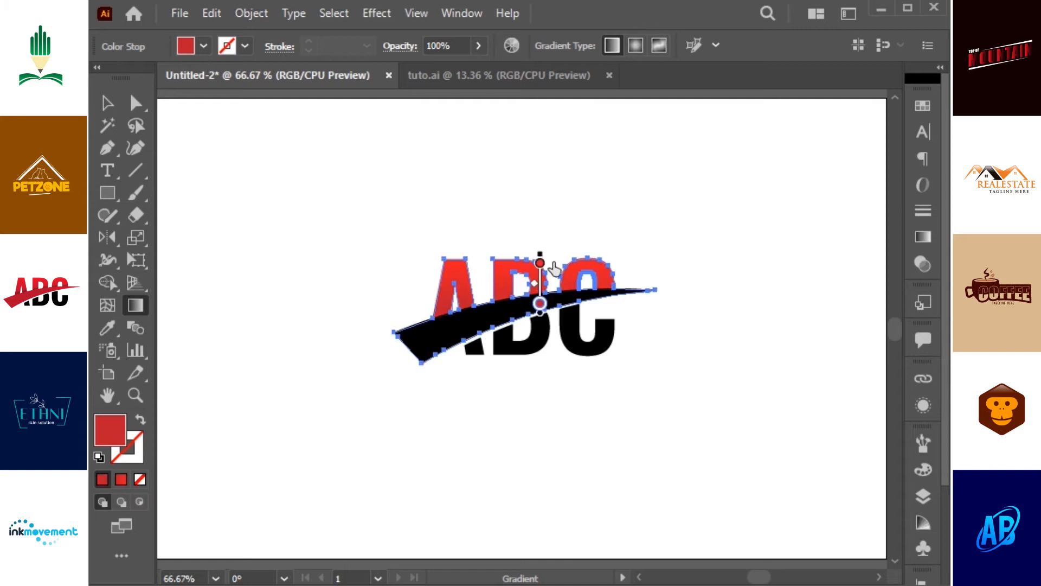
key(v)
Offset a copy of the black swoosh slightly above the original and adjust its tilt
click(621, 324)
click(503, 310)
key(z)
drag(378, 218, 661, 380)
key(v)
drag(523, 343, 524, 330)
drag(858, 222, 861, 228)
drag(697, 304, 697, 300)
drag(695, 183, 392, 483)
click(448, 458)
drag(571, 307, 575, 320)
Use the Shape Builder to split off the slivers where the upper swoosh copy overlaps the red letters, and select them
drag(639, 179, 407, 399)
key(shift+m)
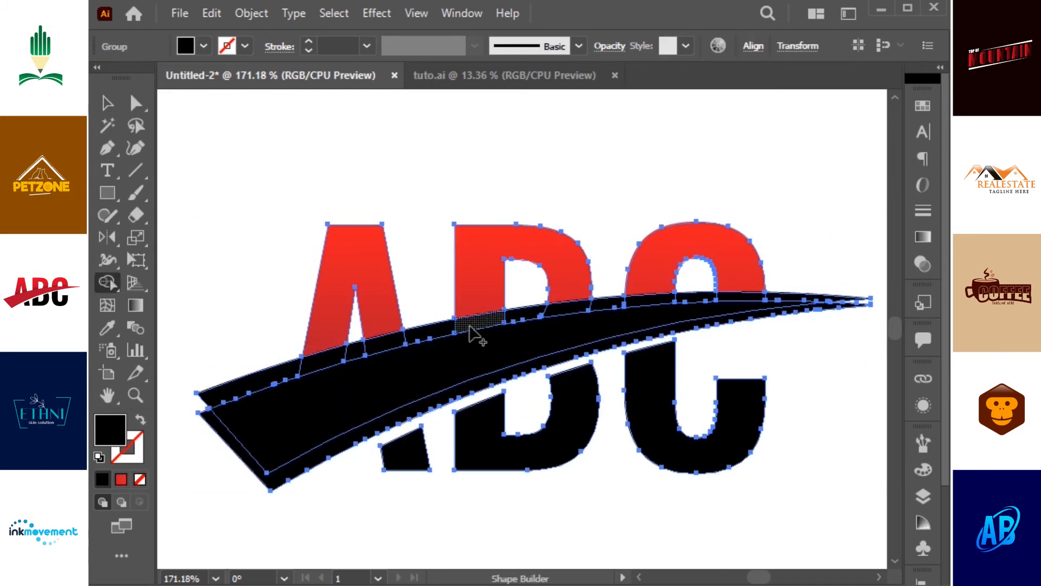
key(v)
click(814, 255)
key(a)
click(667, 303)
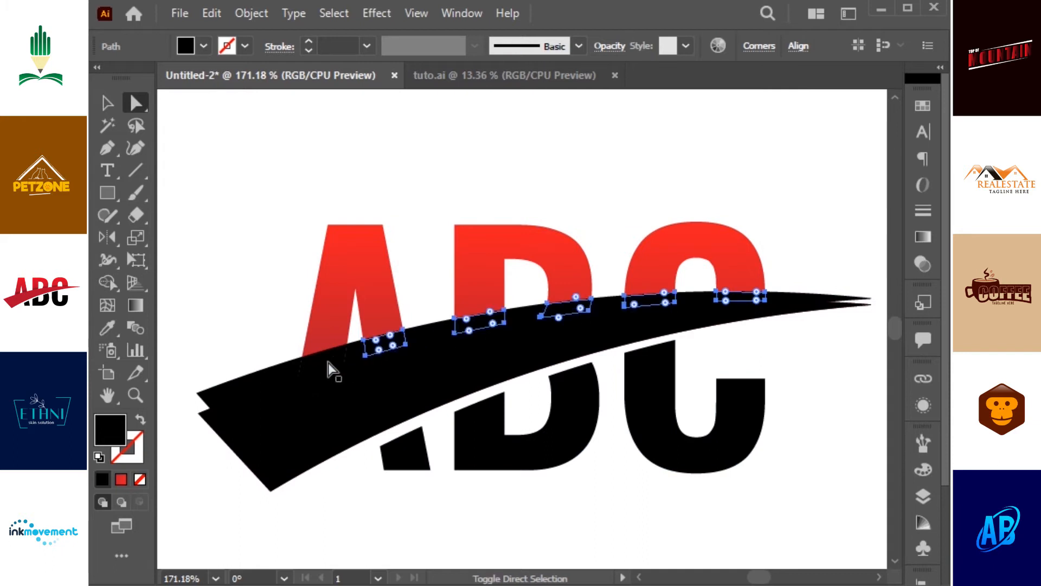
Delete the leftover black swooshes, keeping the red swoosh and the black slivers on the letters
key(ctrl+a)
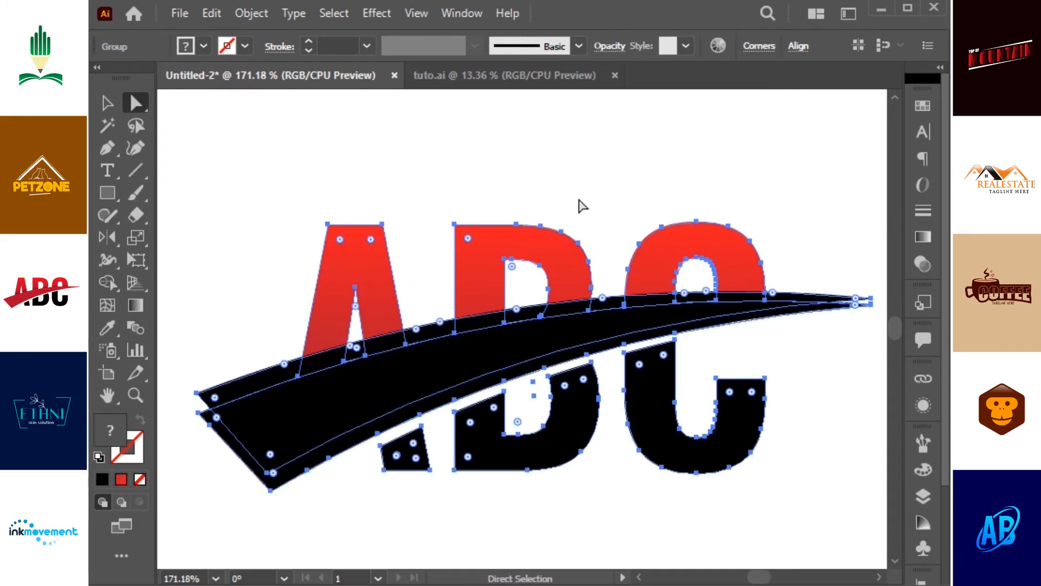
click(582, 206)
click(567, 305)
key(v)
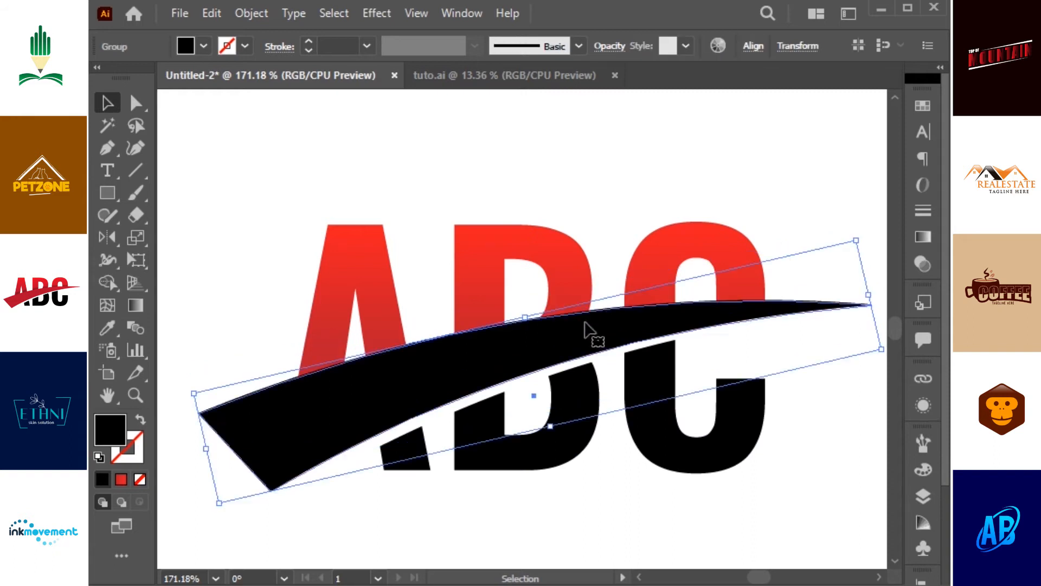
key(Delete)
click(588, 332)
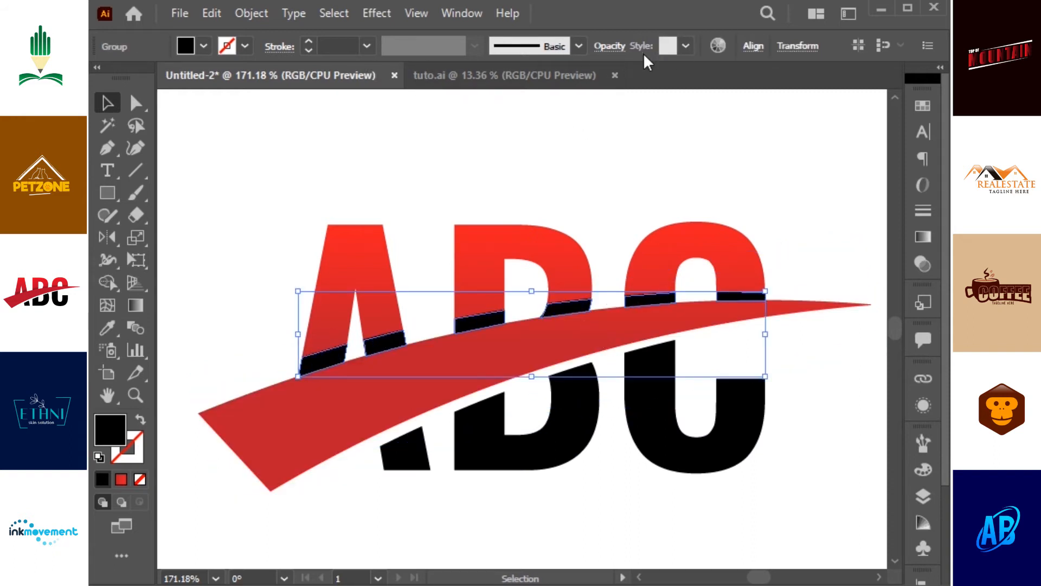
Set the opacity of the black slivers to 20% to form a shadow along the swoosh
click(613, 47)
click(578, 81)
text(20)
key(Return)
click(697, 158)
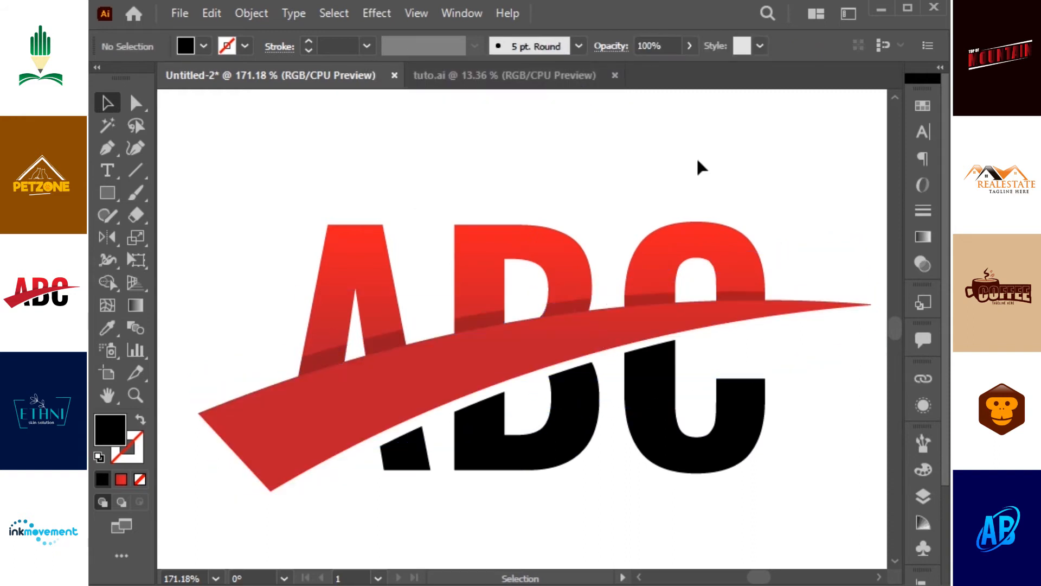
Select the whole ABC logo, move it up slightly, enlarge it and deselect it
key(ctrl+minus)
key(ctrl+minus)
drag(815, 203, 313, 480)
drag(562, 413, 563, 381)
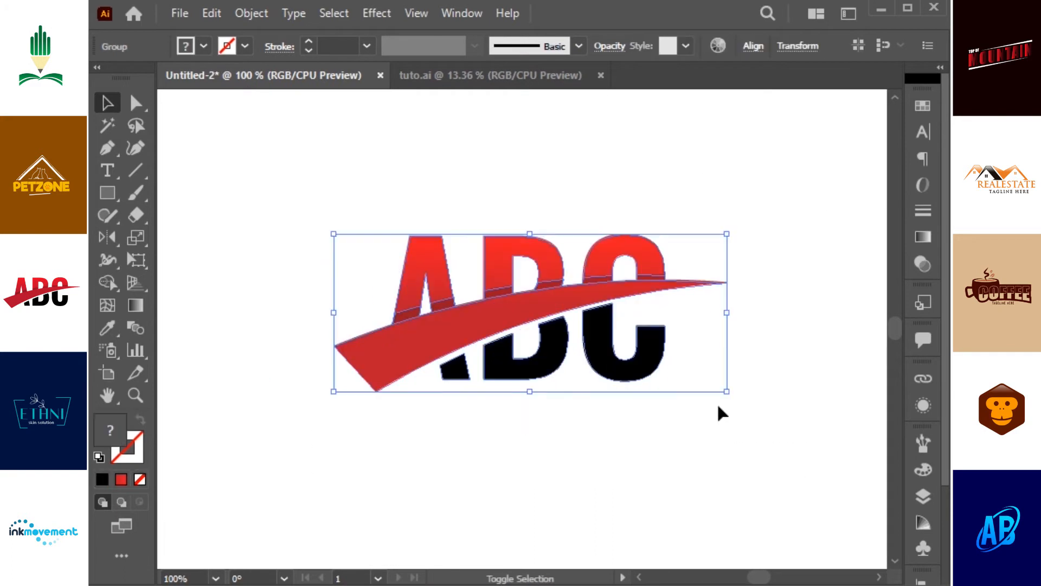
drag(727, 391, 762, 406)
click(664, 471)
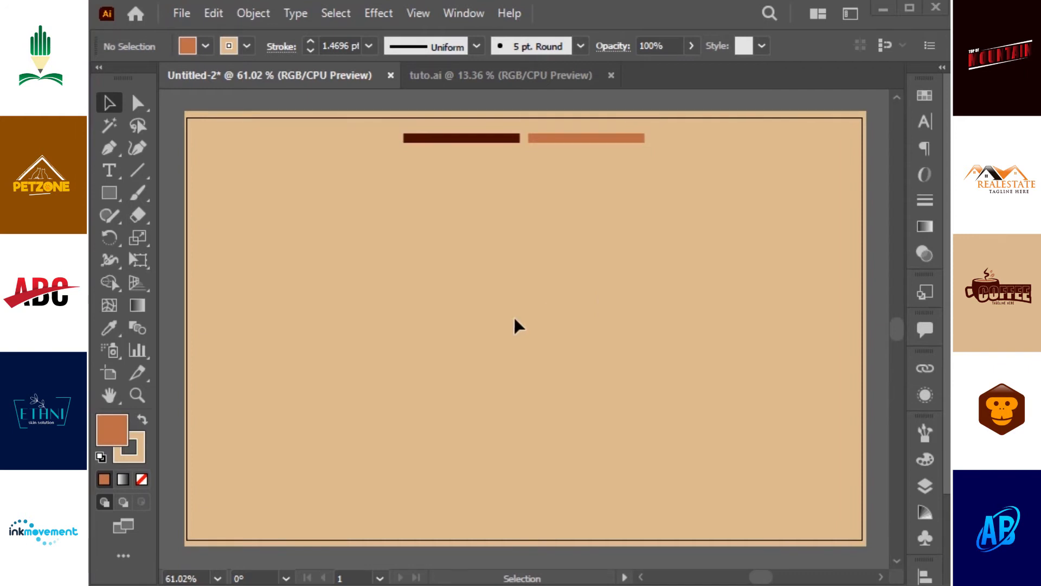
Add the text "coffee" near the middle of the beige artboard
key(t)
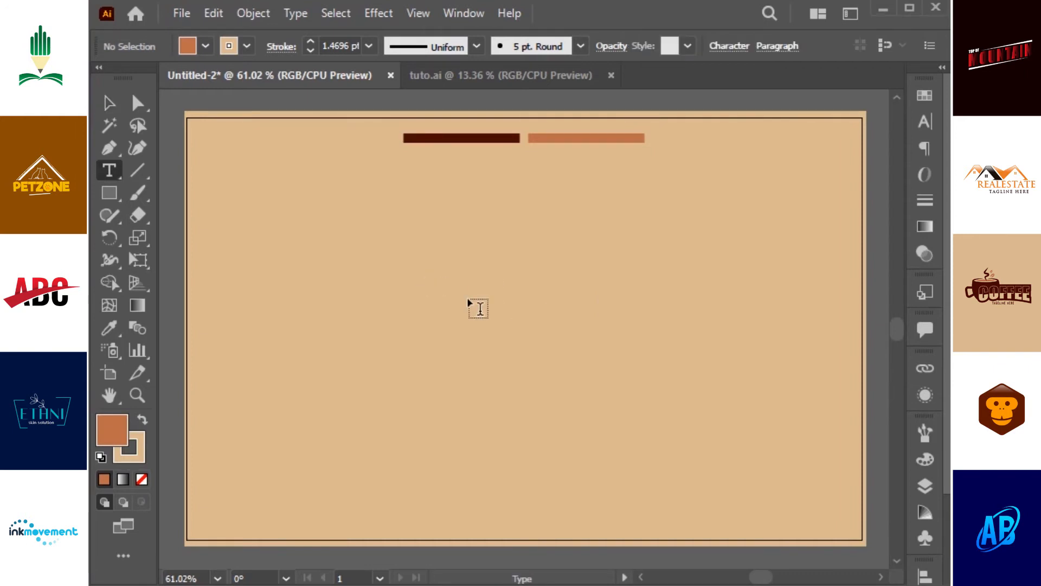
click(469, 297)
text(coffee)
key(Escape)
Enlarge the coffee text, change it to uppercase and move it slightly down
drag(496, 303, 579, 353)
key(alt+t)
key(c)
click(617, 309)
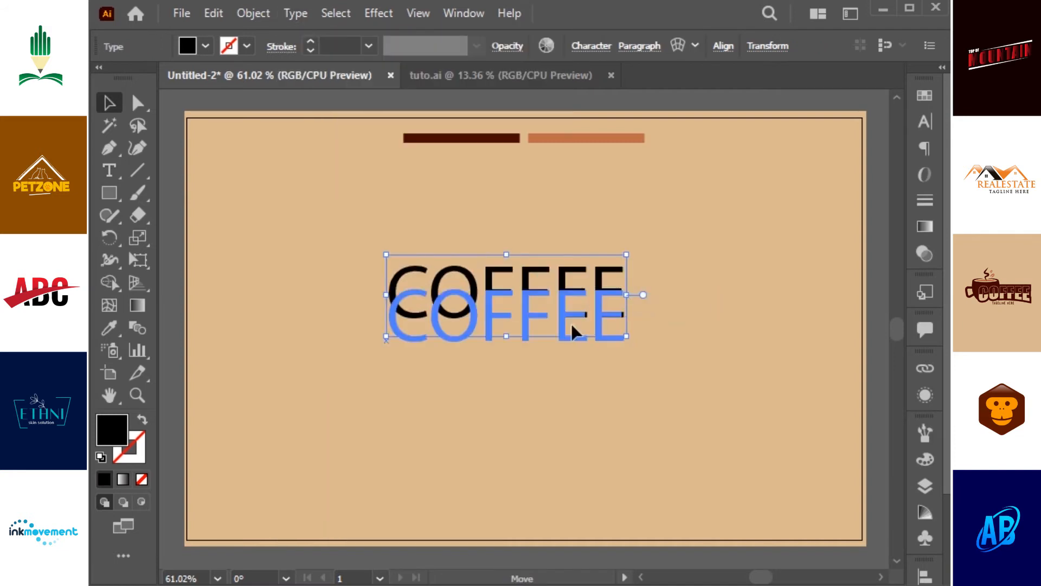
Set the font of the COFFEE text to Impact
click(925, 122)
click(776, 112)
text(impact)
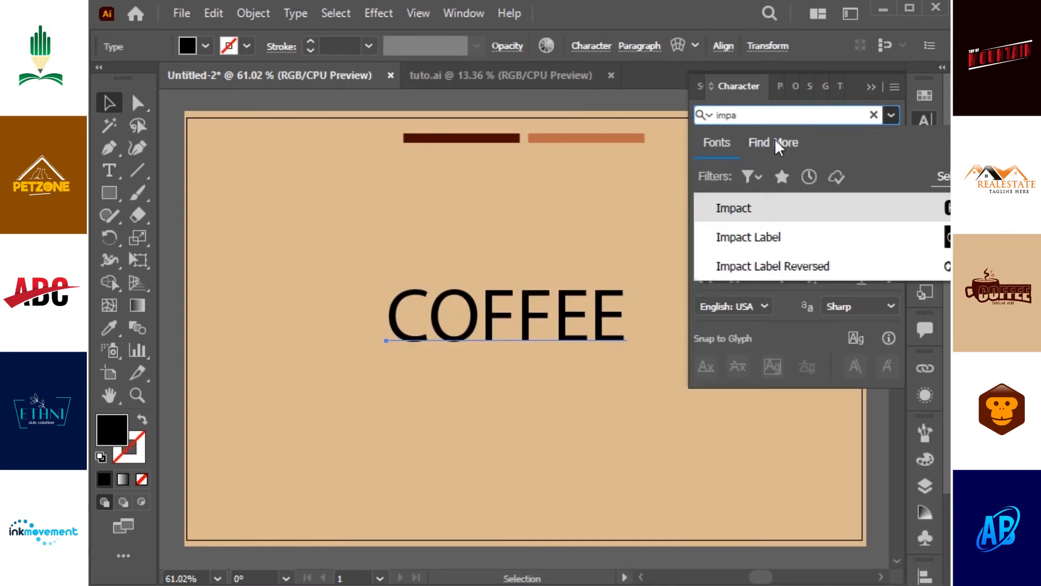
click(760, 206)
Expand the COFFEE text into shapes and move it slightly toward the artboard's centre
click(254, 13)
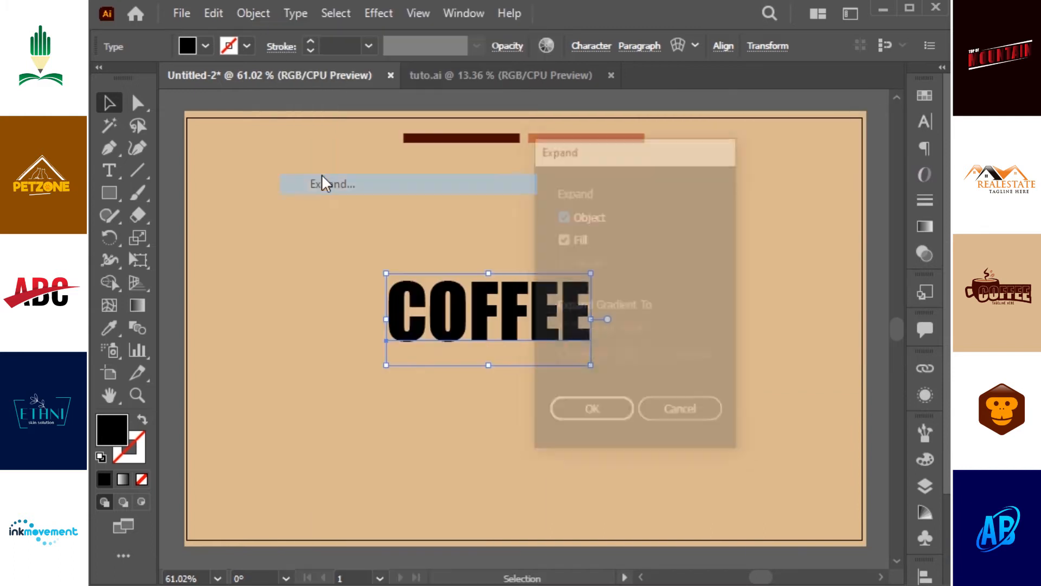
click(323, 182)
drag(518, 315, 534, 323)
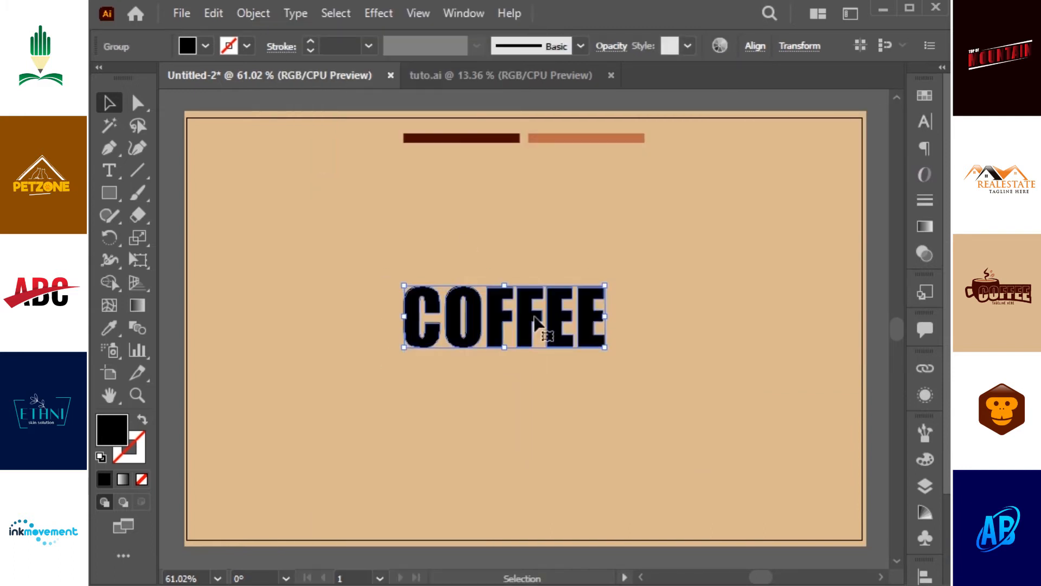
Apply a horizontal Arc Lower envelope warp with a -14% bend to the COFFEE shapes
click(253, 13)
mouse_move(360, 516)
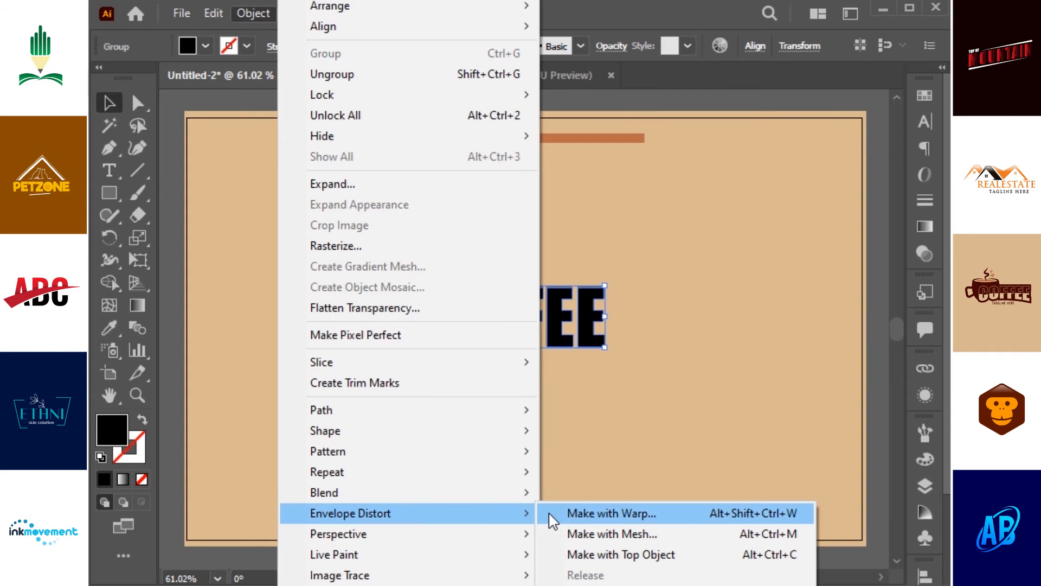
click(506, 514)
drag(332, 208, 356, 267)
click(391, 311)
click(368, 16)
drag(334, 354, 282, 356)
drag(318, 265, 282, 266)
drag(240, 355, 235, 355)
click(309, 494)
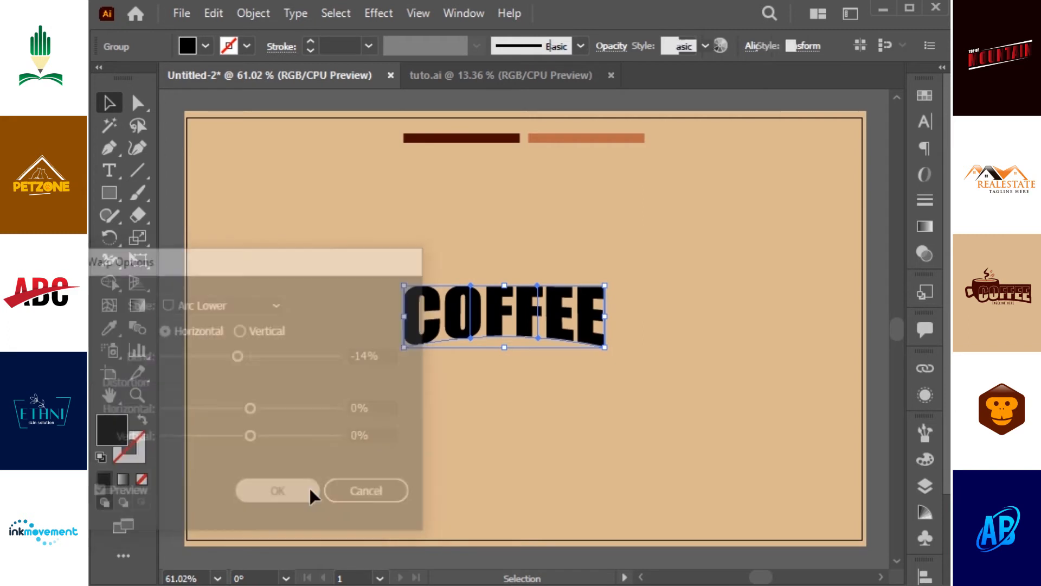
Enlarge the warped COFFEE shapes near the artboard's centre and expand the envelope into editable paths
drag(611, 349, 619, 352)
drag(588, 331, 643, 344)
click(248, 15)
click(334, 188)
click(600, 417)
click(755, 45)
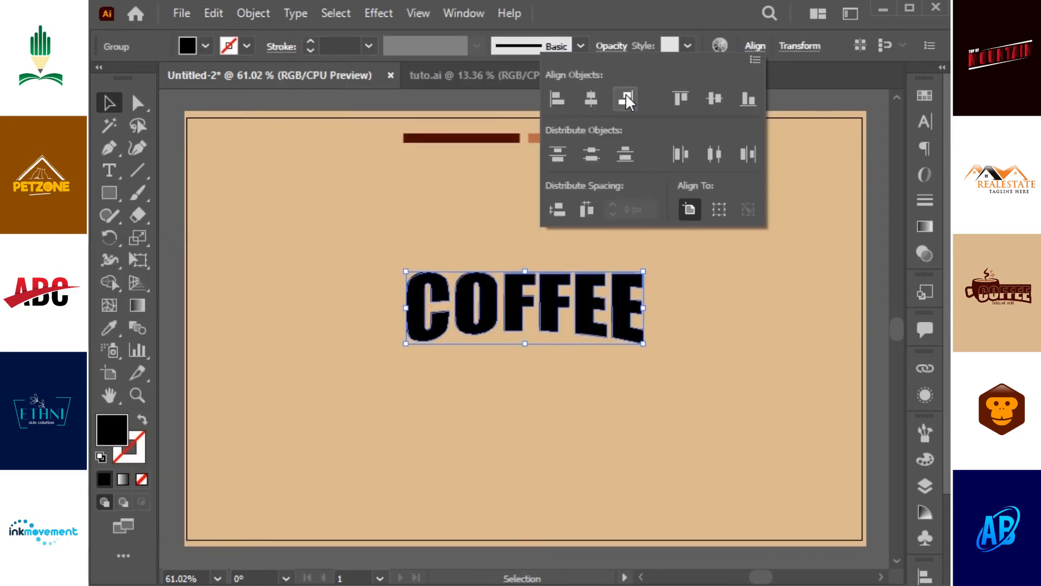
Offset the paths of the warped COFFEE letters outward by 9 px with miter joins
click(248, 14)
mouse_move(399, 414)
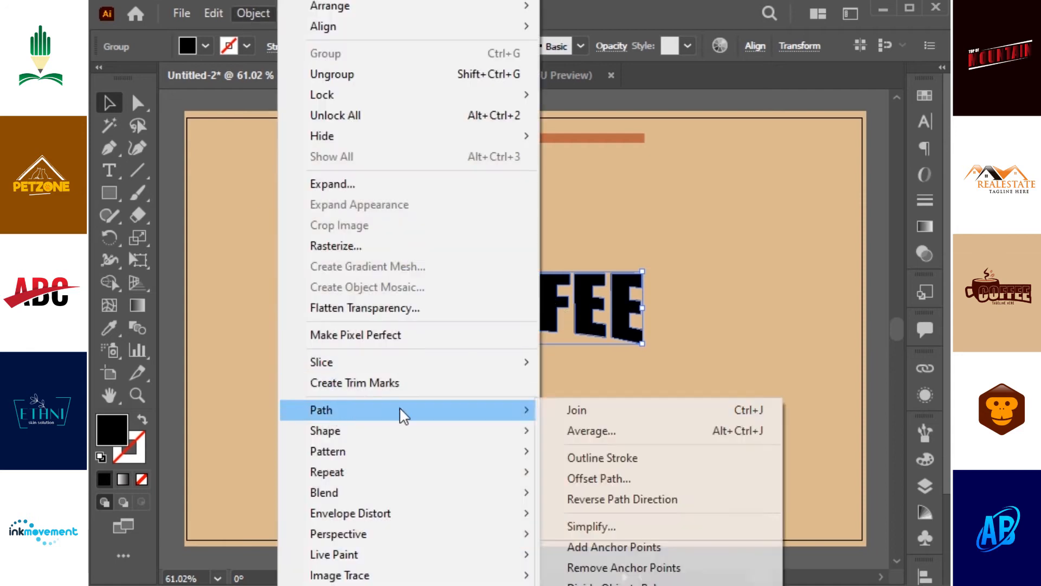
click(600, 479)
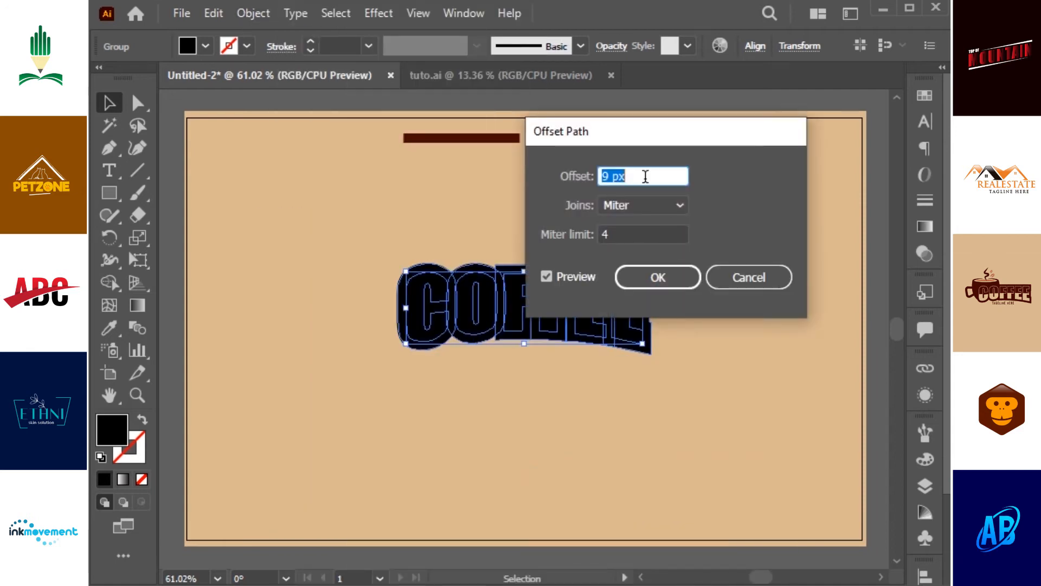
click(643, 283)
Unite the overlapping offset outlines into a single shape
scroll(947, 516, down, 2)
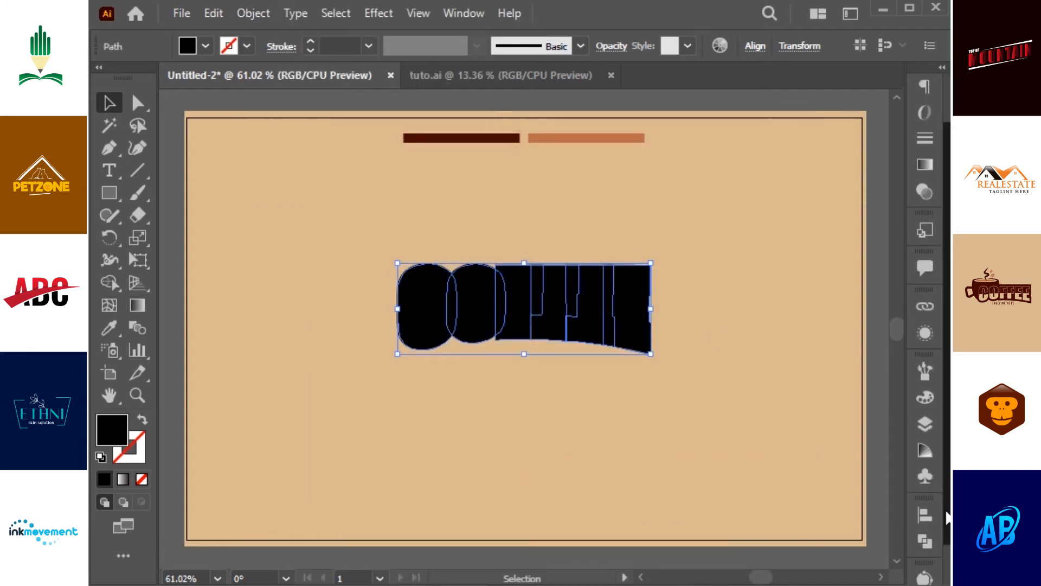
scroll(947, 517, down, 1)
click(925, 507)
click(710, 515)
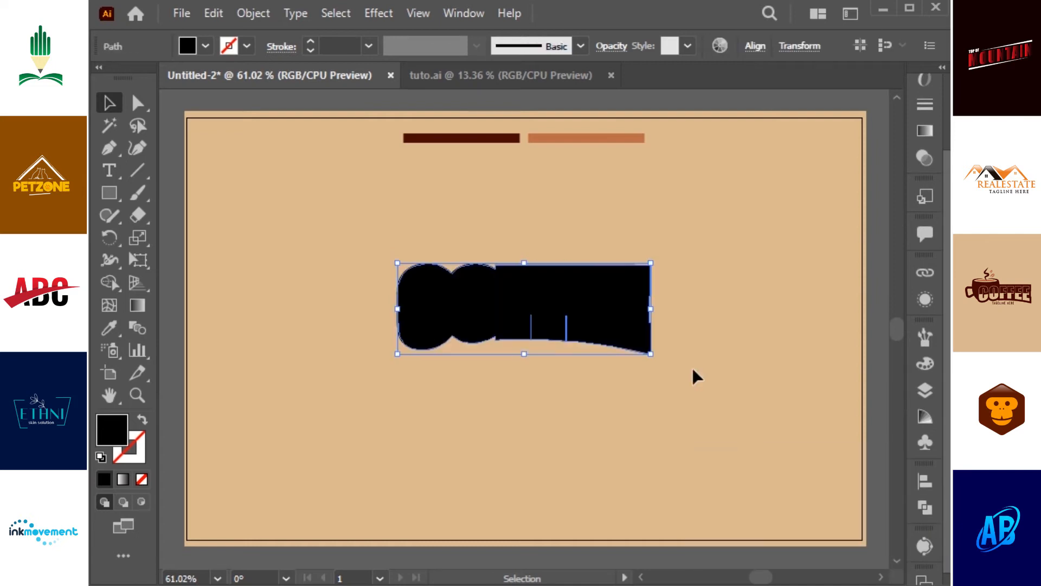
Fill the united outline with the dark brown of the swatch bar and arrange it behind the letters
key(i)
click(504, 136)
key(v)
key(ctrl+z)
key(ctrl+z)
key(ctrl+shift+z)
key(ctrl+shift+z)
key(ctrl+[)
Fill the COFFEE letters with the beige sampled from the artboard background
click(742, 293)
click(615, 302)
key(i)
click(705, 231)
key(v)
click(712, 215)
Draw a wide, flat ellipse above the letters C and O with a dark brown outline and no fill
key(z)
drag(359, 201, 559, 334)
drag(252, 192, 563, 258)
key(v)
key(i)
click(592, 289)
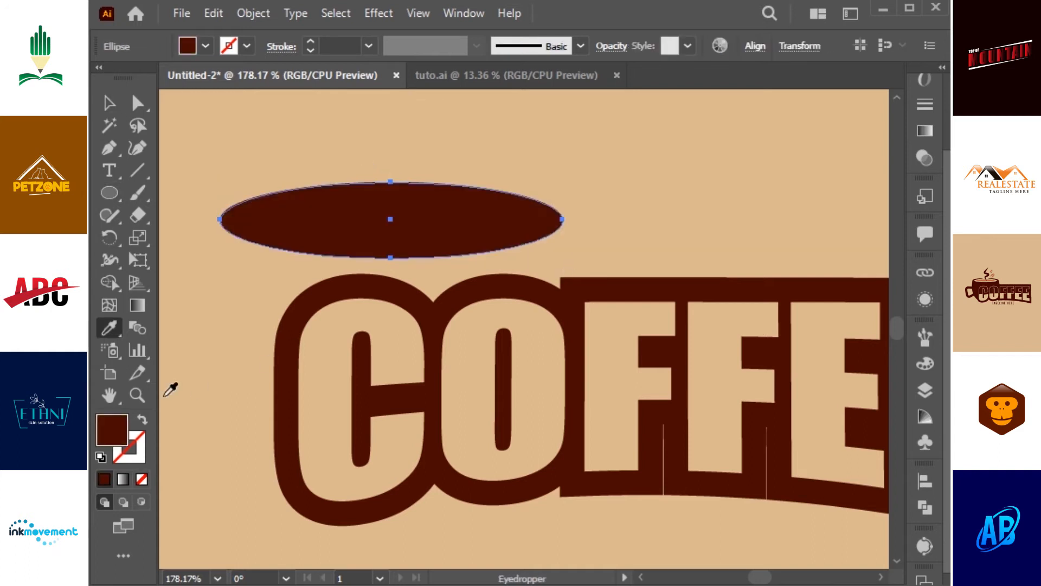
click(142, 419)
key(v)
drag(394, 183, 392, 195)
Cut the ellipse's upper edge with the Scissors tool and delete the short middle segment to leave a gap
key(c)
click(435, 201)
click(701, 325)
click(430, 197)
click(695, 327)
click(407, 207)
click(698, 326)
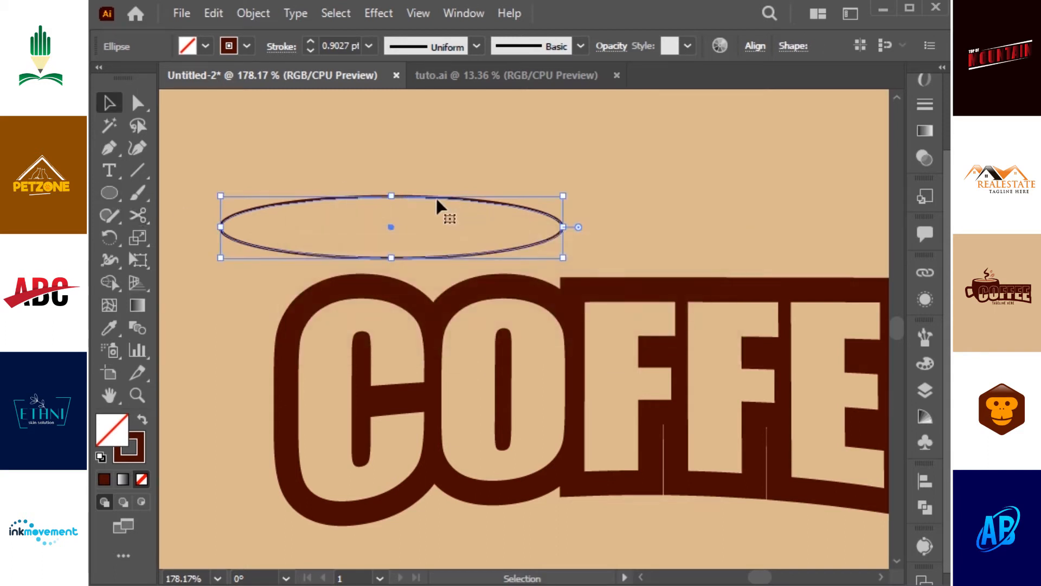
click(426, 198)
key(v)
key(Delete)
drag(486, 186, 450, 143)
click(418, 197)
key(Delete)
drag(438, 206, 415, 159)
Give the open ellipse a stroke profile tapered at both ends and an 8 pt weight
click(477, 46)
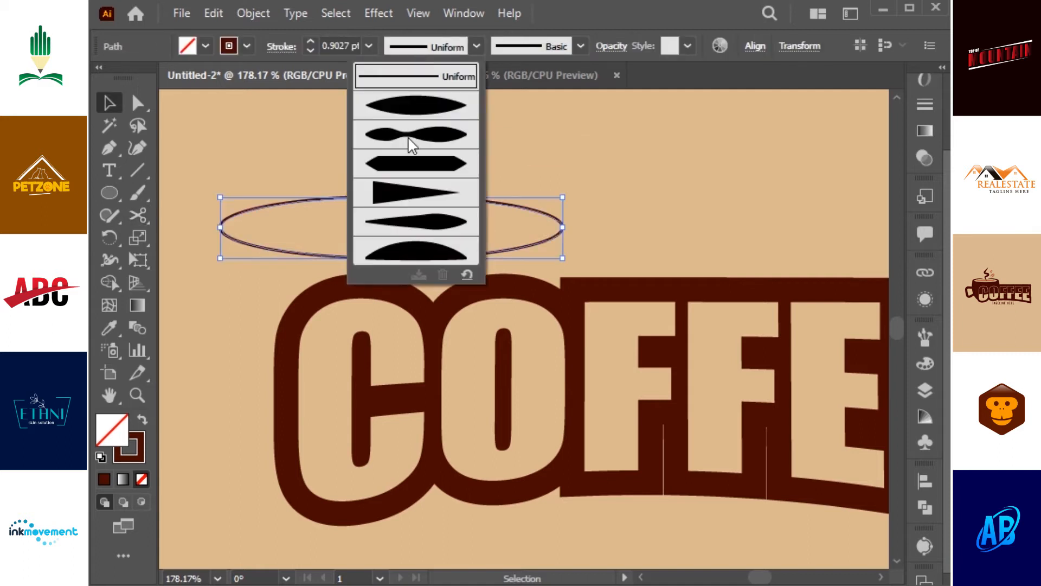
click(407, 132)
scroll(353, 46, up, 7)
click(741, 194)
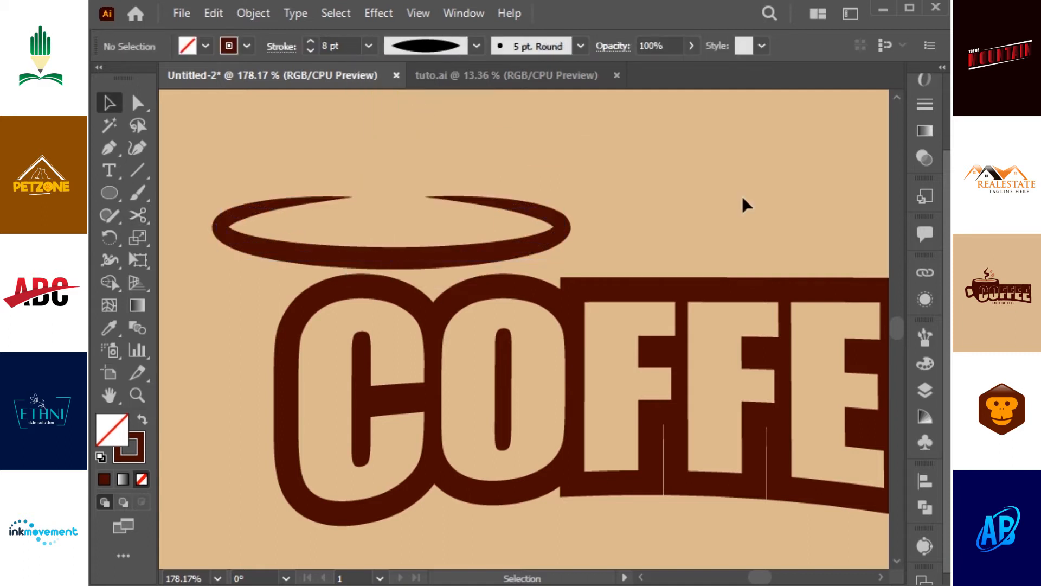
Draw a closed cup body with the Pen tool, curving from the rim's ends down around the letters C and O
key(p)
scroll(414, 268, down, 1)
scroll(414, 268, left, 1)
click(237, 208)
scroll(333, 249, down, 4)
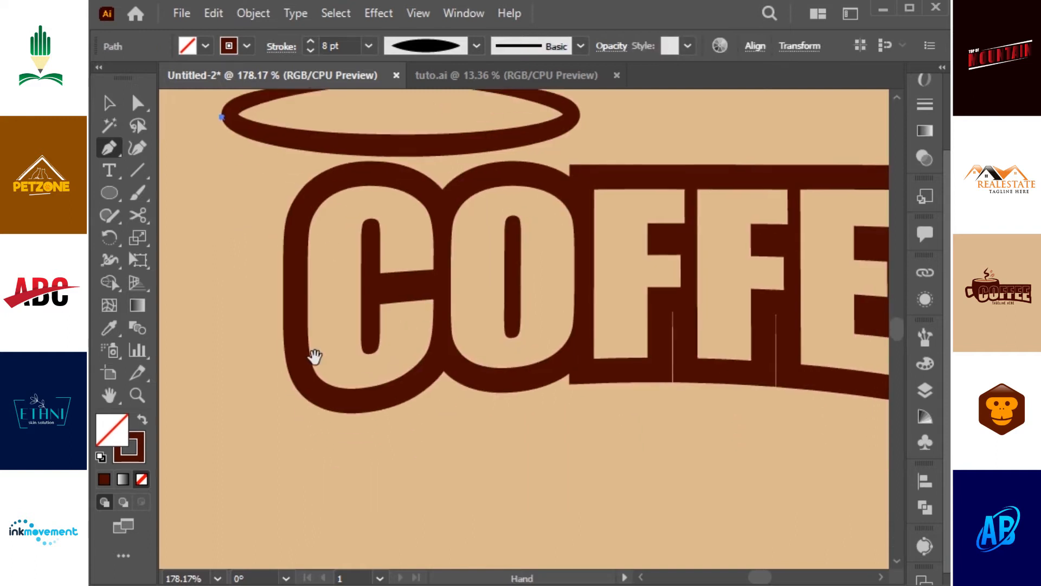
scroll(333, 249, left, 3)
drag(551, 528, 553, 546)
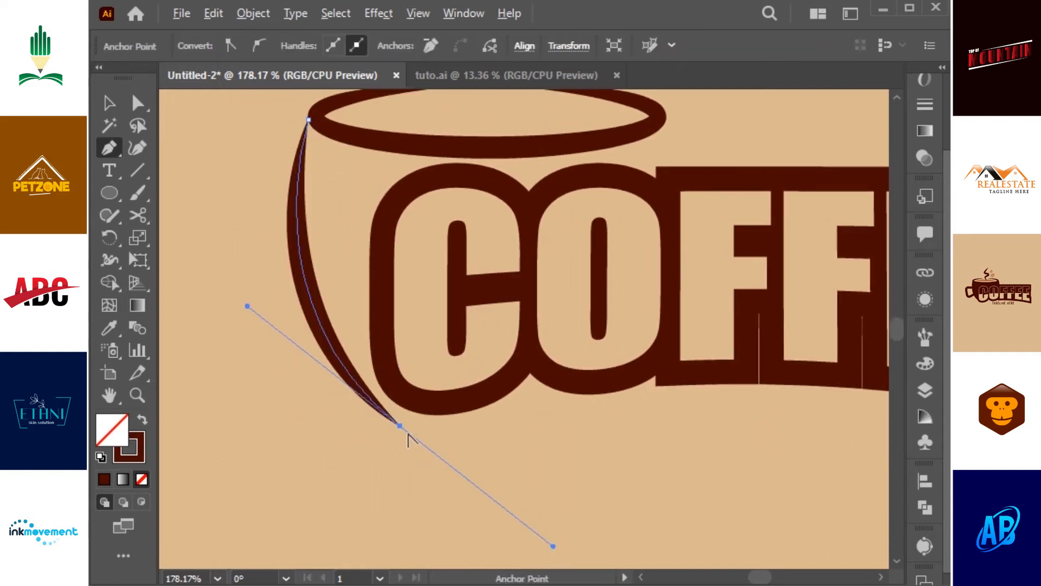
scroll(564, 433, up, 2)
scroll(561, 413, right, 6)
scroll(484, 457, up, 4)
scroll(484, 458, left, 1)
drag(551, 259, 510, 138)
scroll(621, 266, down, 1)
scroll(621, 266, left, 2)
drag(251, 238, 204, 193)
scroll(507, 384, left, 5)
Turn the cup body's dark brown stroke into its fill and send the shape behind the letters
key(v)
key(shift+x)
drag(692, 396, 590, 372)
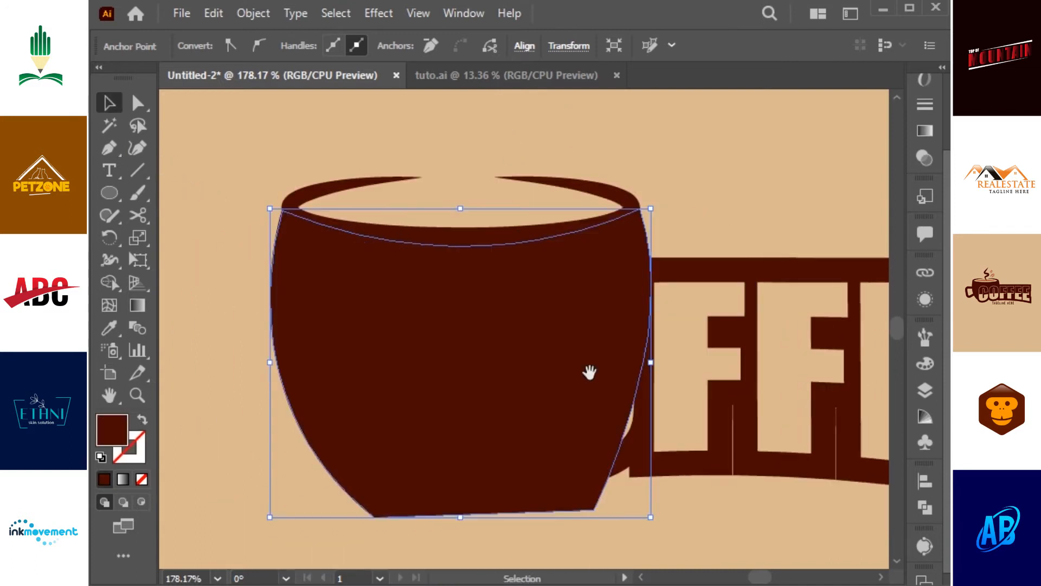
key(ctrl+shift+bracketleft)
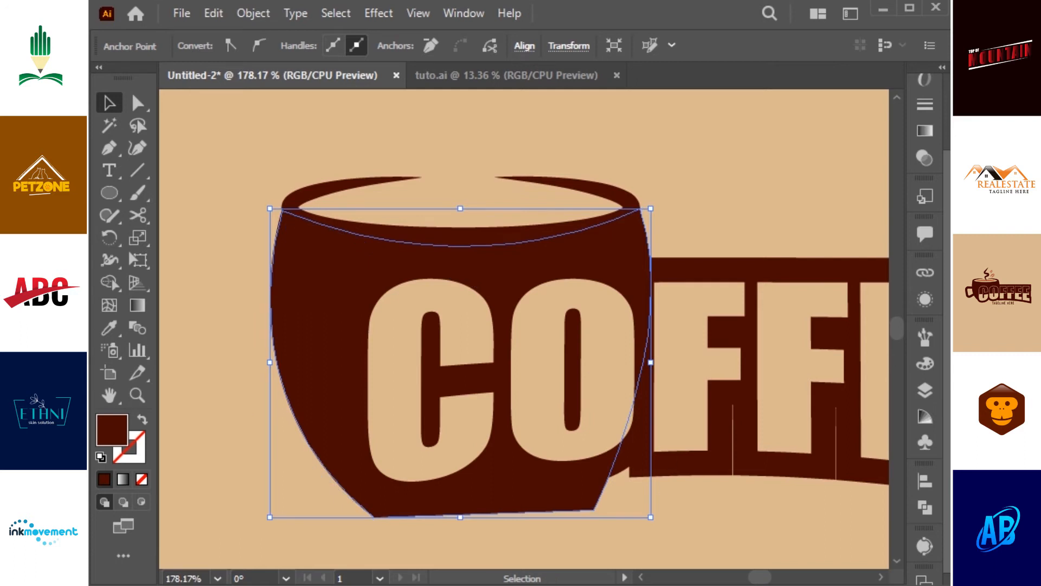
Raise the cup body's two bottom corner points so its base tucks behind the lettering outline
scroll(414, 500, down, 1)
scroll(413, 499, left, 1)
key(a)
drag(384, 483, 402, 451)
drag(604, 483, 604, 437)
drag(402, 457, 242, 360)
click(237, 304)
Fine-tune an anchor point so the cup body's side blends smoothly into the rim
key(z)
drag(298, 144, 372, 199)
key(a)
click(427, 383)
drag(421, 374, 423, 350)
drag(803, 456, 211, 331)
drag(814, 423, 217, 337)
drag(720, 386, 228, 423)
drag(532, 332, 838, 154)
key(ctrl+minus)
key(ctrl+minus)
key(ctrl+minus)
key(ctrl+minus)
key(ctrl+minus)
key(ctrl+minus)
key(v)
click(341, 375)
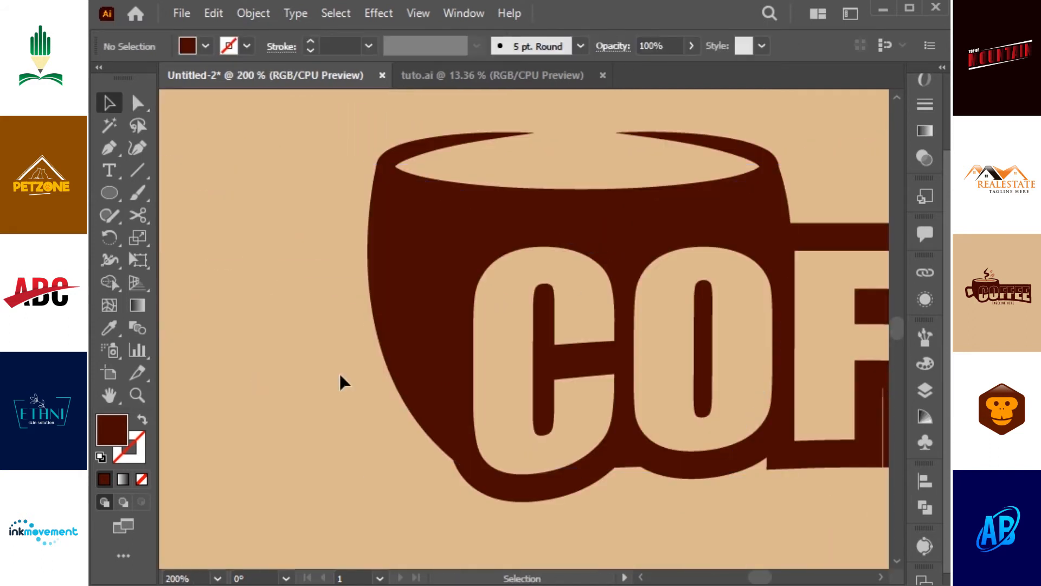
Draw an open, angular handle path against the cup's outer side and shift it slightly up
click(379, 293)
click(264, 279)
click(291, 423)
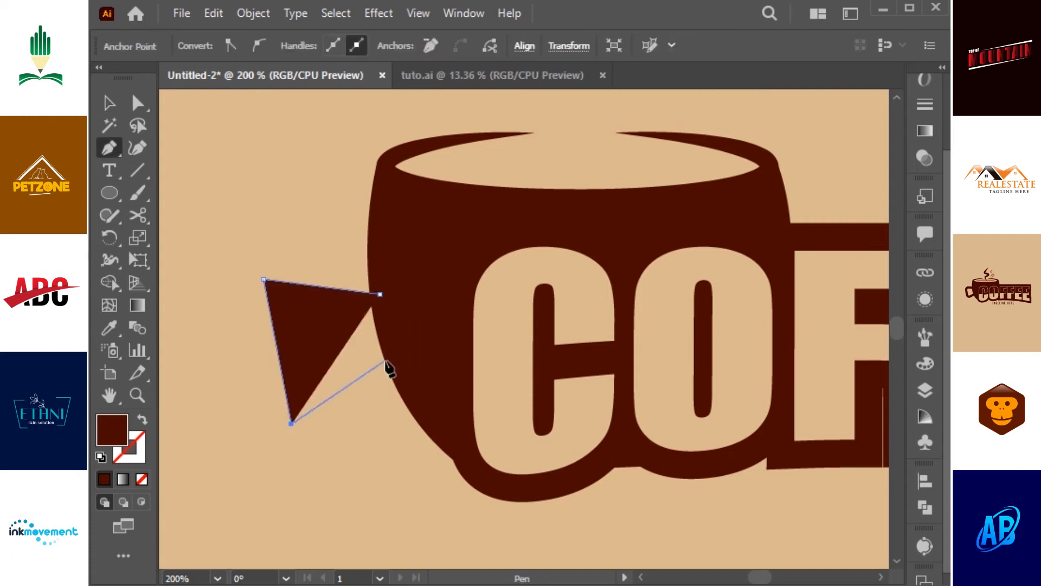
click(413, 364)
key(v)
click(349, 280)
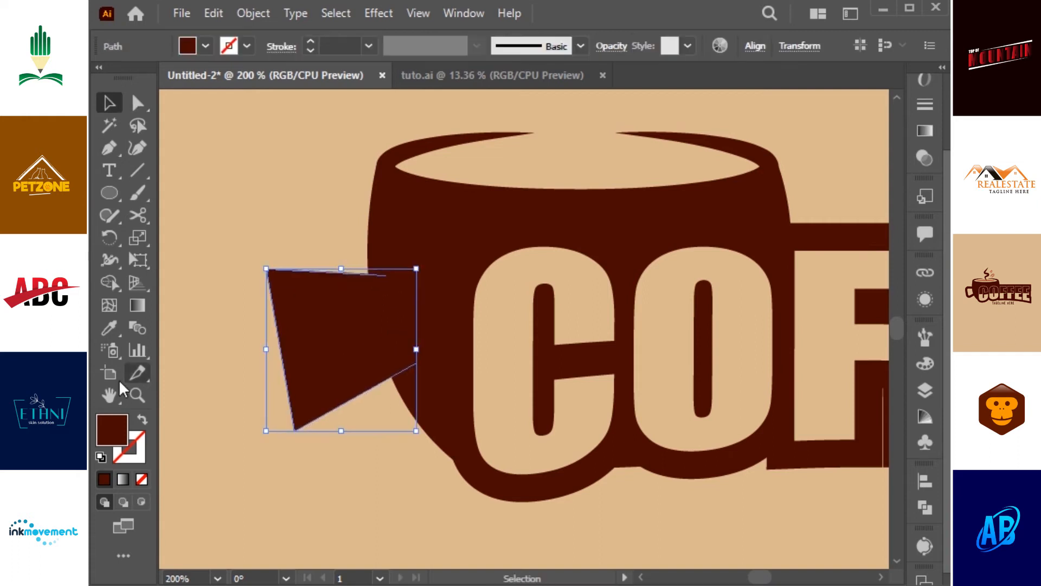
Change the handle to a dark brown stroke without fill, with round caps and joins and a heavier weight
key(shift+x)
key(a)
key(v)
click(292, 47)
click(174, 93)
click(174, 117)
click(335, 48)
scroll(336, 47, up, 2)
scroll(336, 48, up, 3)
Round the handle path's two outer corners and set its stroke weight to 11 pt
key(a)
drag(246, 406, 321, 458)
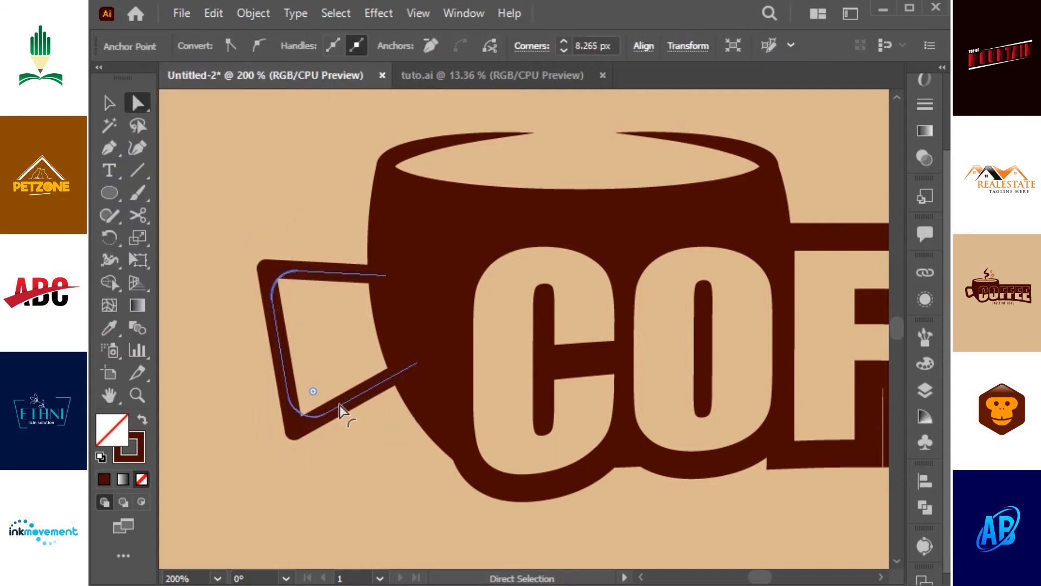
drag(341, 411, 354, 414)
key(v)
scroll(334, 43, up, 3)
click(367, 472)
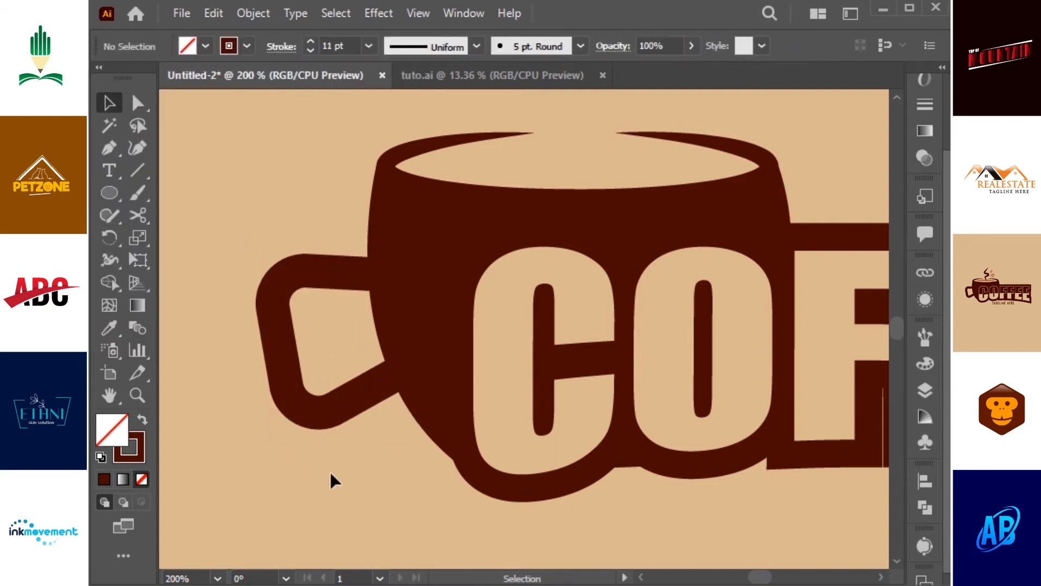
Remove the two thin notches in the lower edge of the brown outline by deleting their anchor points
key(ctrl+minus)
click(365, 380)
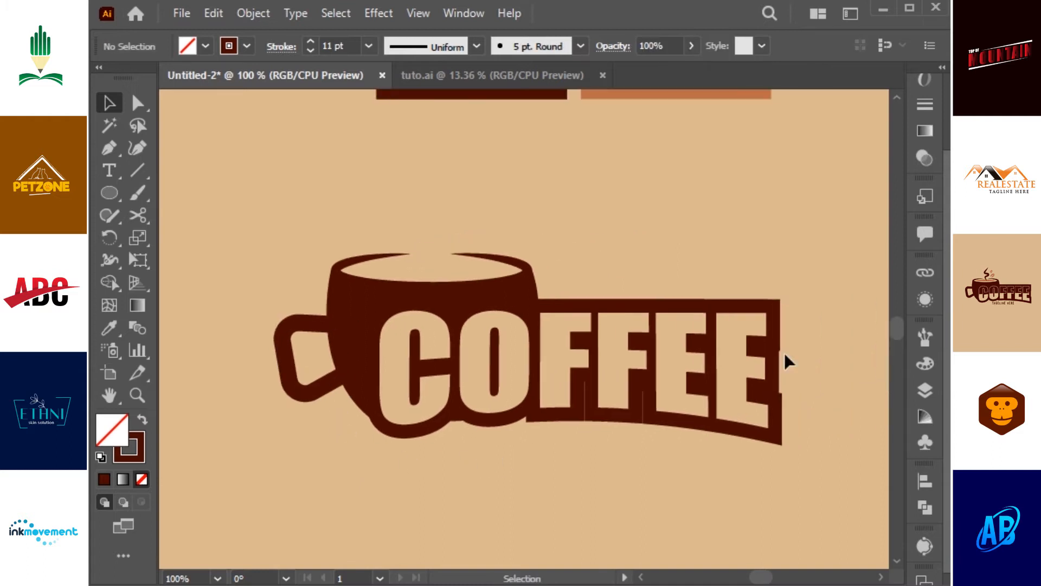
click(779, 333)
ctrl+click(787, 232)
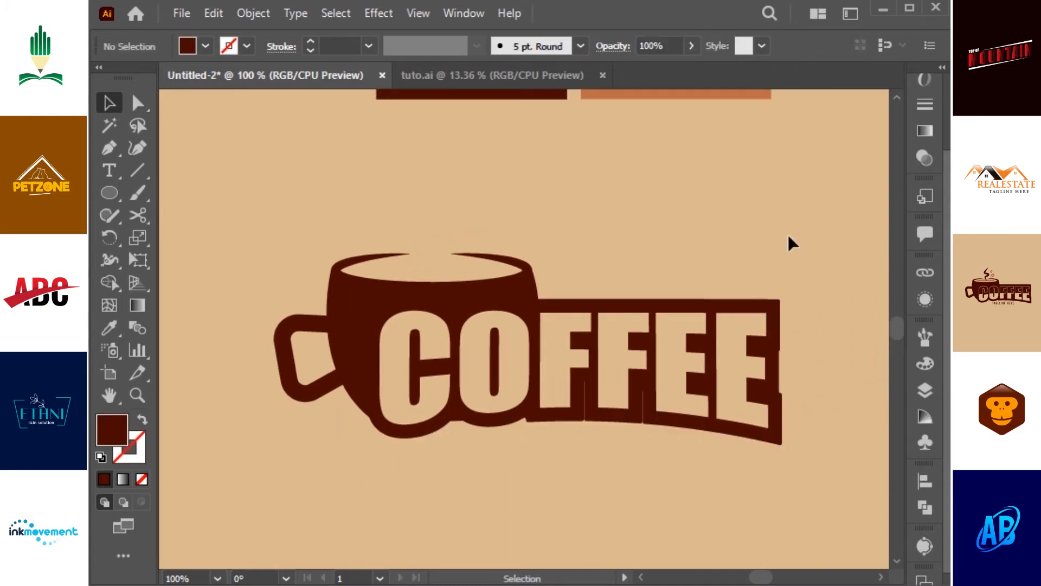
double_click(652, 415)
key(a)
drag(645, 437, 630, 369)
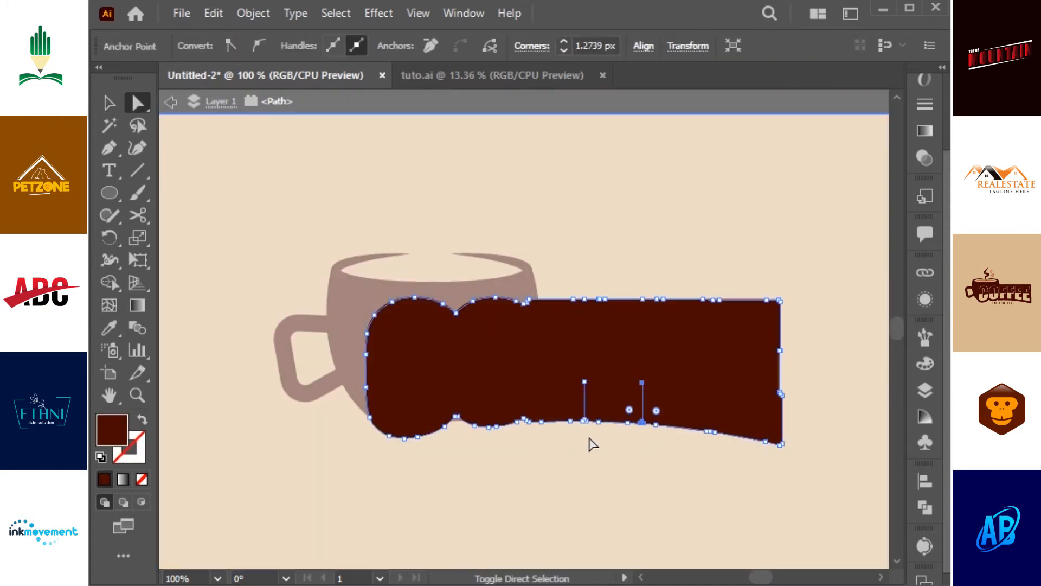
double_click(663, 249)
key(v)
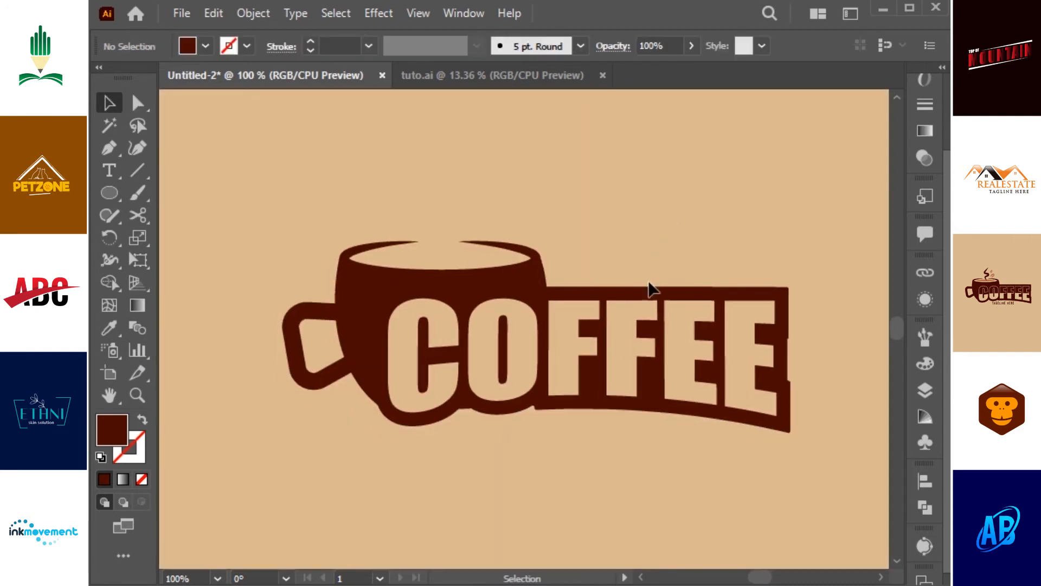
Offset the paths of the beige COFFEE letters inward by -1.5 px
click(621, 344)
click(254, 13)
mouse_move(326, 410)
click(584, 476)
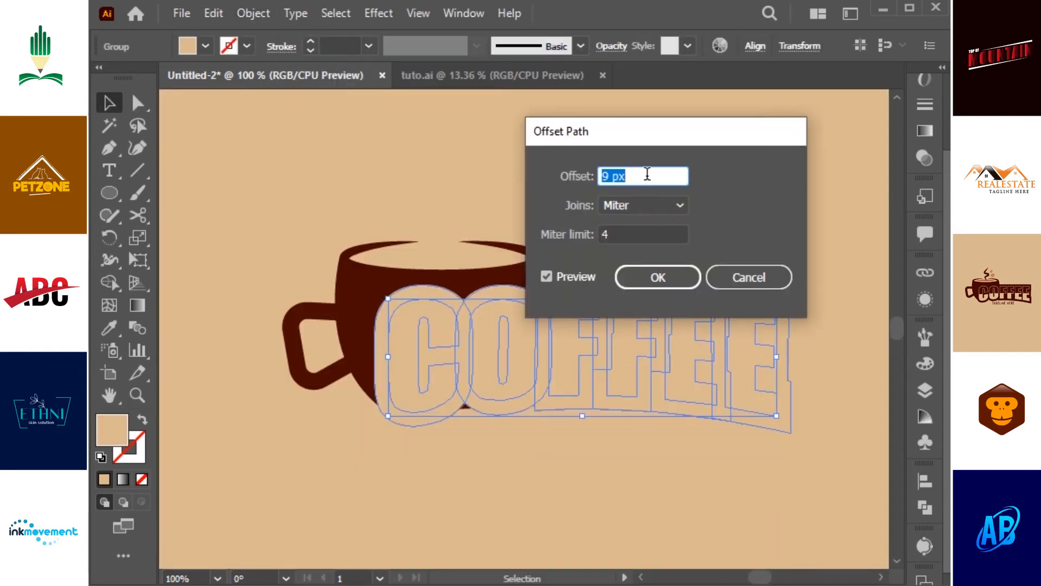
key(Down)
key(Down)
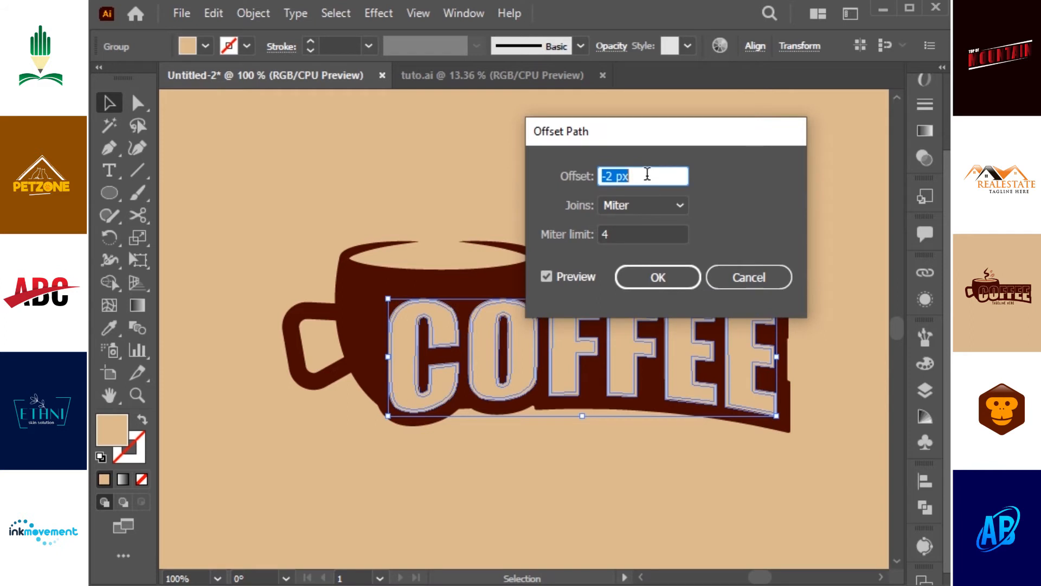
text(-1.5)
key(ctrl+z)
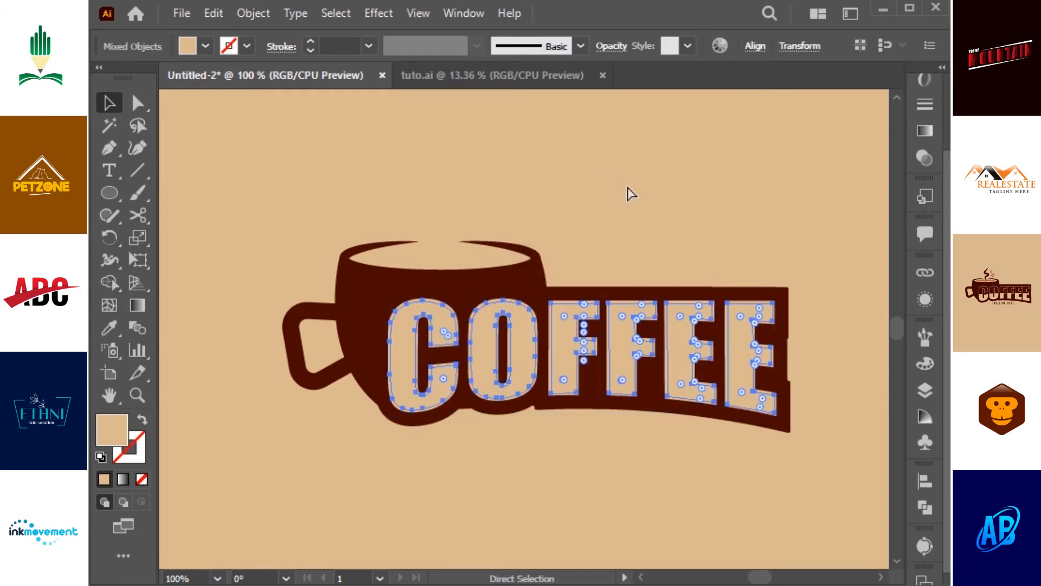
Draw a dividing shape and position it across the middle of the beige COFFEE letters
click(654, 177)
mouse_move(335, 354)
mouse_down()
mouse_move(860, 411)
mouse_move(849, 492)
mouse_up()
key(space)
drag(468, 446, 787, 442)
key(v)
drag(671, 427, 510, 433)
drag(598, 432, 594, 431)
Split the COFFEE letters into upper and lower parts along the dividing shape with the Shape Builder tool
shift+click(525, 333)
key(shift+m)
drag(711, 395, 248, 399)
key(v)
key(shift+m)
drag(544, 380, 380, 375)
key(v)
click(546, 510)
Fill the upper parts of the COFFEE letters with the cup's dark brown
key(space)
drag(546, 509, 637, 509)
click(548, 320)
key(i)
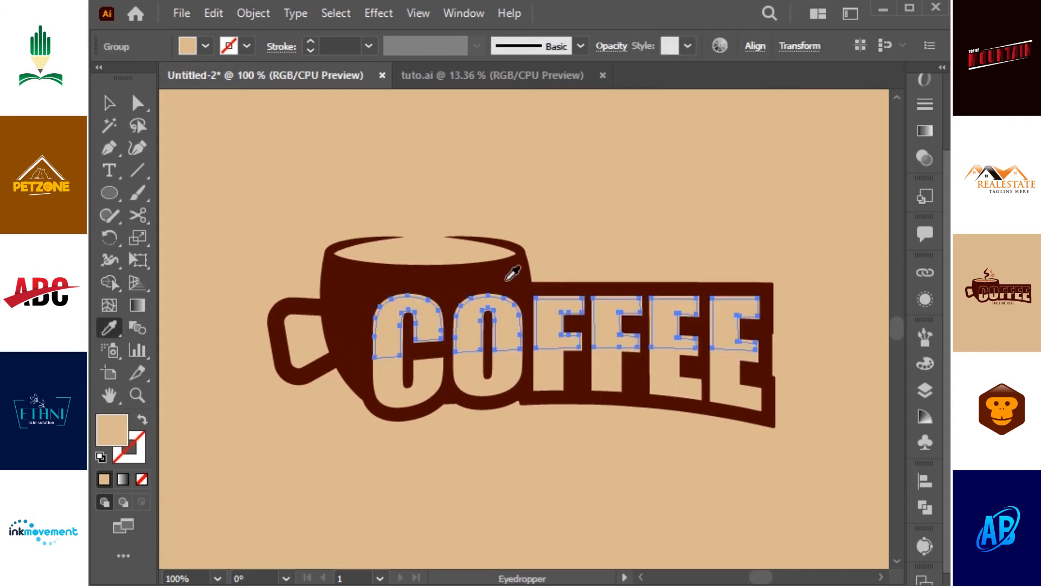
click(506, 274)
key(v)
click(610, 238)
key(space)
drag(620, 240, 622, 244)
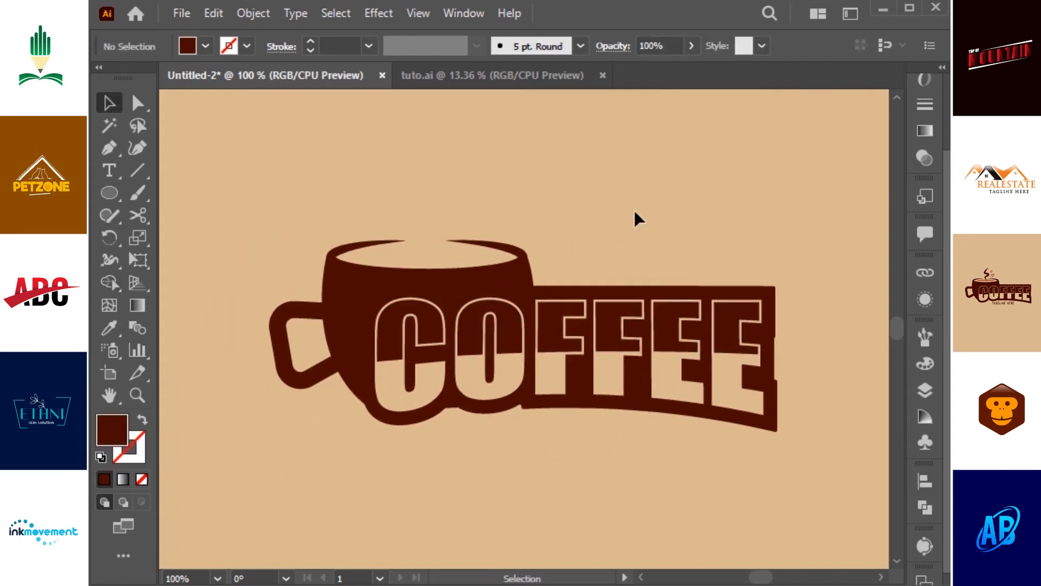
click(465, 293)
key(shift+e)
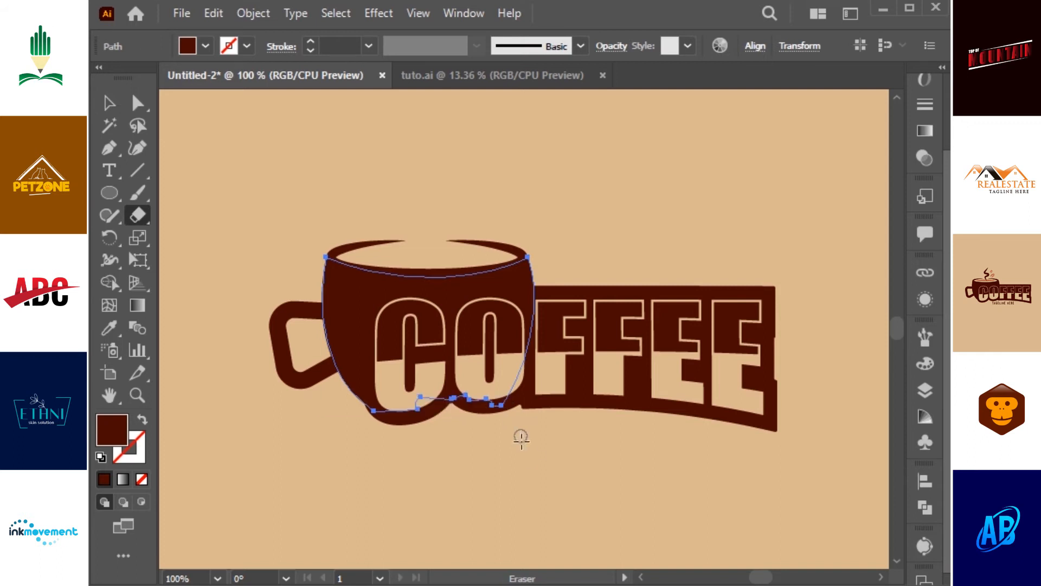
key(v)
click(550, 455)
Add the text "tageline here" below the COFFEE lettering
key(t)
click(495, 449)
text(tageline here)
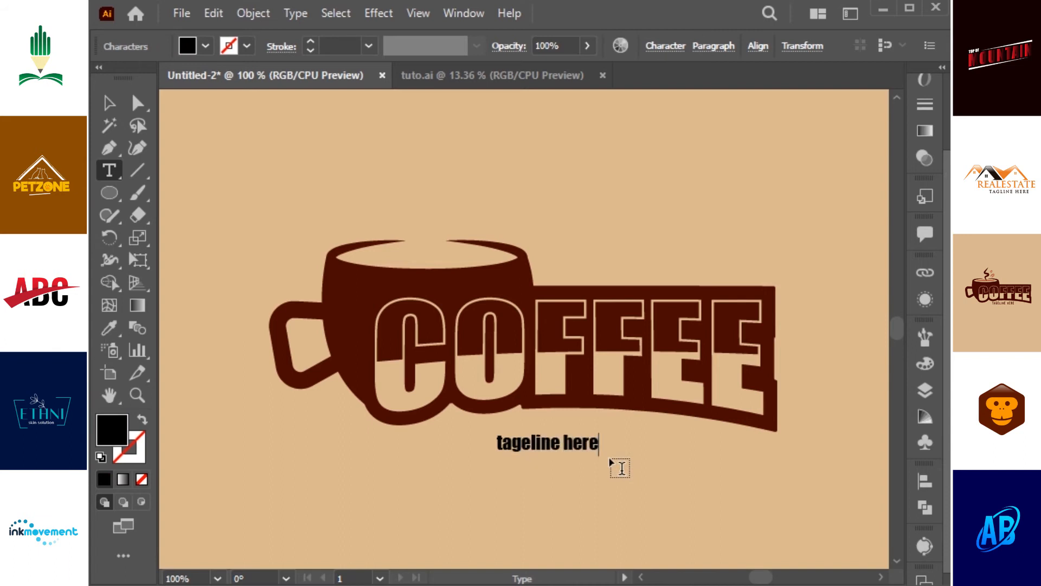
key(Escape)
Change the tagline's font to a condensed slab typeface found by searching "slab"
click(924, 163)
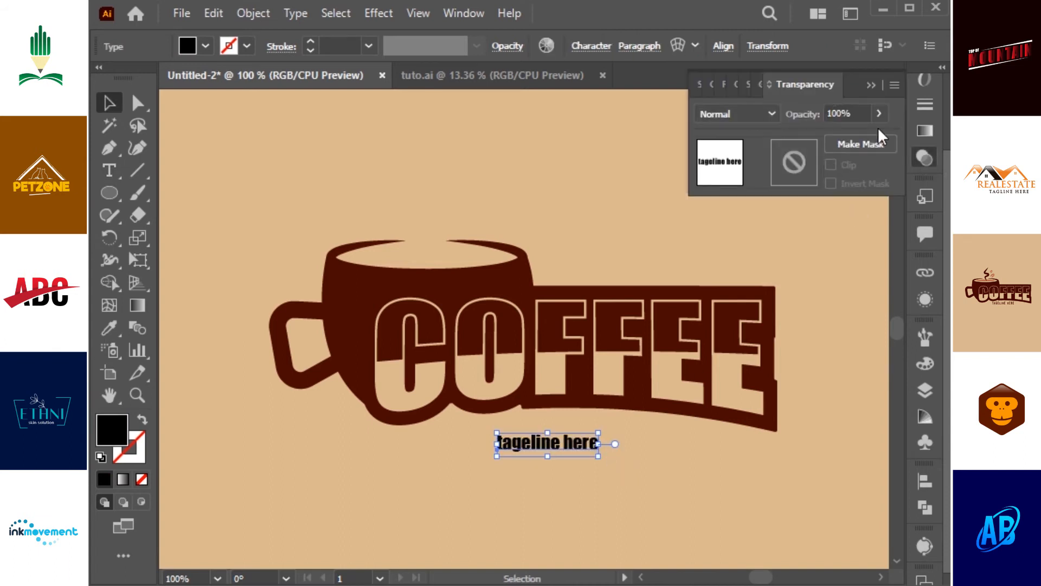
key(ctrl+t)
click(785, 126)
text(slab)
click(771, 333)
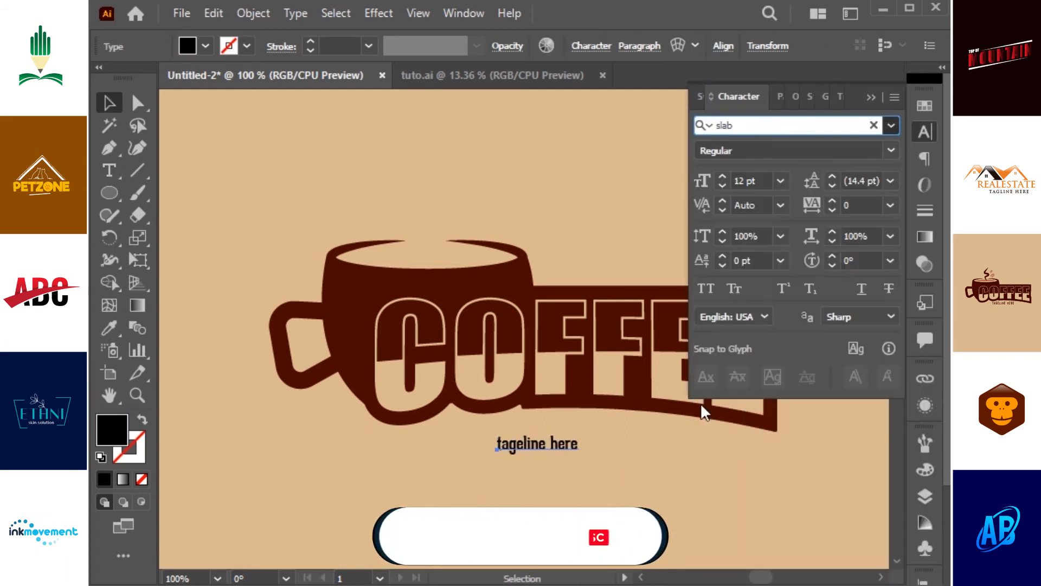
click(873, 99)
Convert the tagline to uppercase and widen its letter spacing
key(alt+t)
key(c)
key(u)
key(alt+Right)
key(alt+Right)
key(alt+Right)
key(alt+Right)
key(alt+Right)
key(alt+Right)
key(alt+Right)
key(alt+Right)
Colour the tagline dark brown and place it close beneath the banner's curved lower edge
key(i)
click(583, 358)
key(v)
mouse_move(621, 442)
mouse_down()
mouse_move(605, 438)
mouse_move(615, 434)
mouse_up()
click(594, 455)
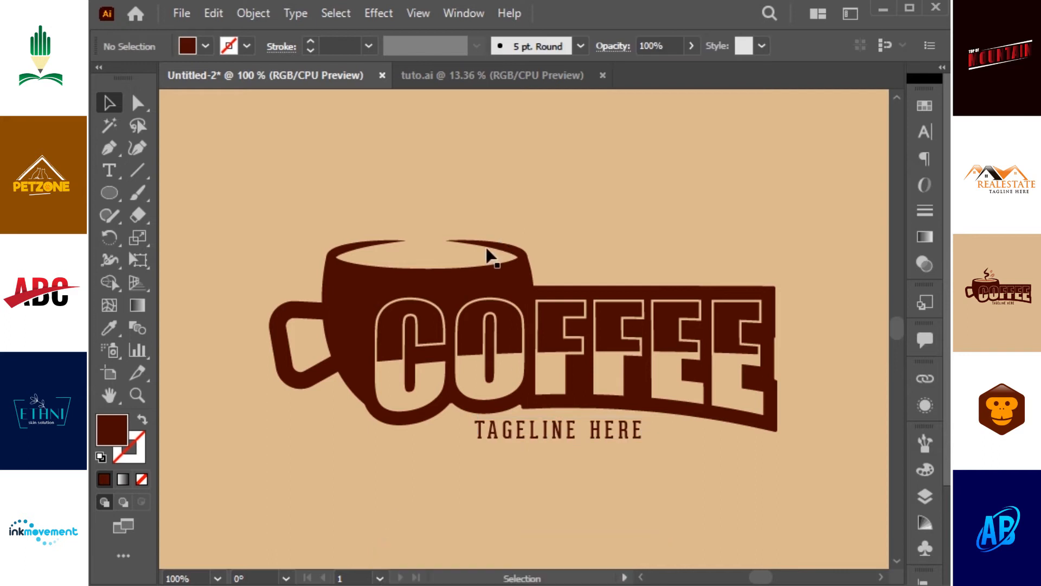
Draw an open five-point zigzag above the cup's opening with a dark brown stroke and no fill
key(p)
click(466, 125)
click(431, 166)
click(483, 174)
click(436, 199)
click(457, 221)
key(v)
key(shift+x)
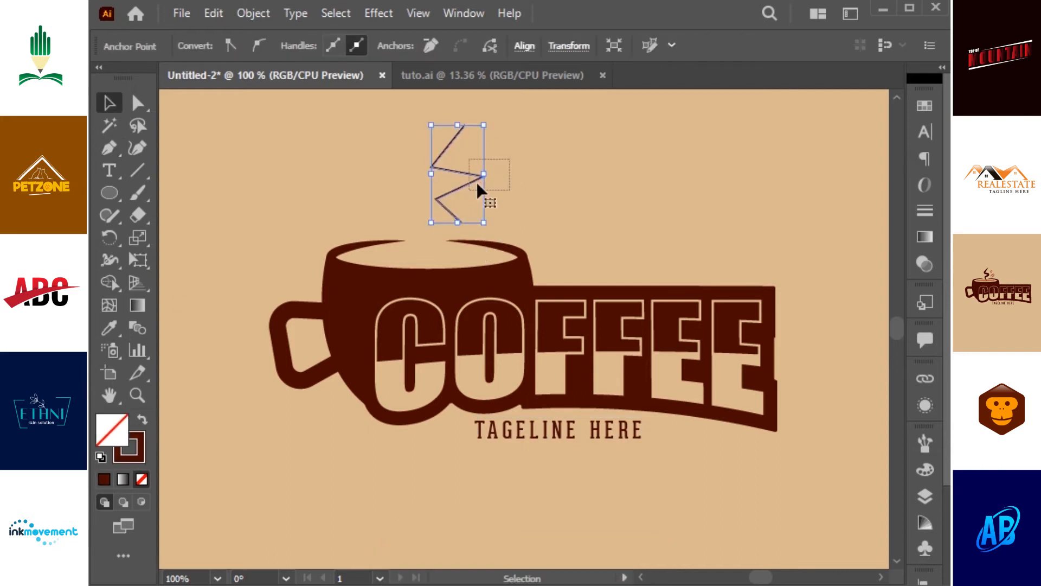
Round the zigzag's corners and give its stroke a tapered width profile at 8 pt
key(a)
drag(444, 164, 444, 165)
key(v)
drag(488, 152, 448, 173)
click(429, 47)
click(432, 75)
scroll(359, 53, up, 1)
scroll(359, 53, up, 6)
Adjust the steam path's lowest anchor point and position the steam in the gap of the cup's rim
key(a)
drag(460, 222, 452, 225)
key(v)
click(512, 187)
drag(464, 187, 445, 219)
click(528, 182)
Draw an upright oval in empty space above the banner and fill it with dark brown
scroll(524, 212, up, 2)
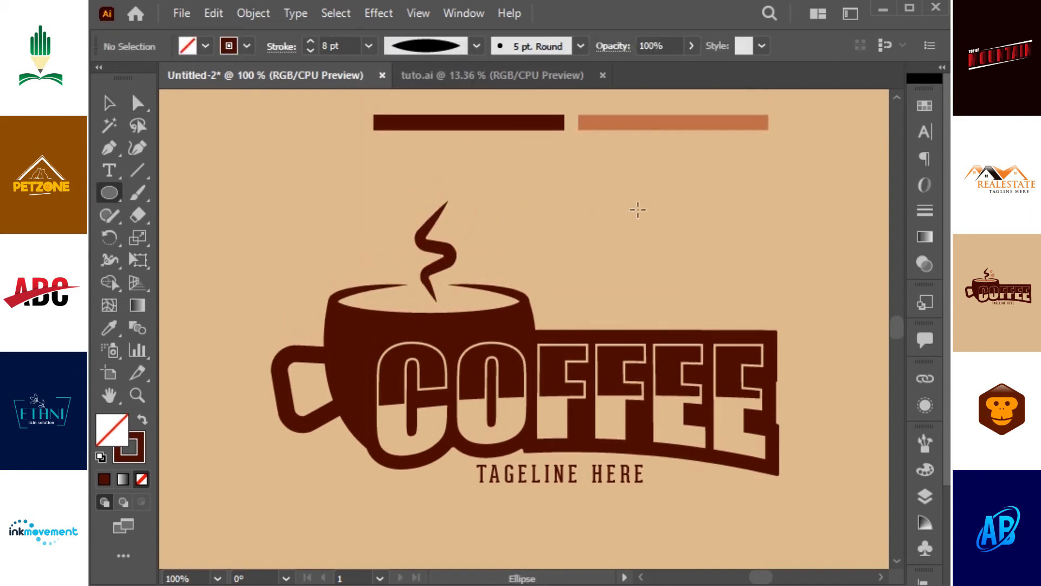
drag(712, 292, 674, 261)
key(shift+x)
key(ctrl+shift+a)
Draw a closed beige zigzag strip down through the brown oval and cut it out with the Shape Builder tool
key(p)
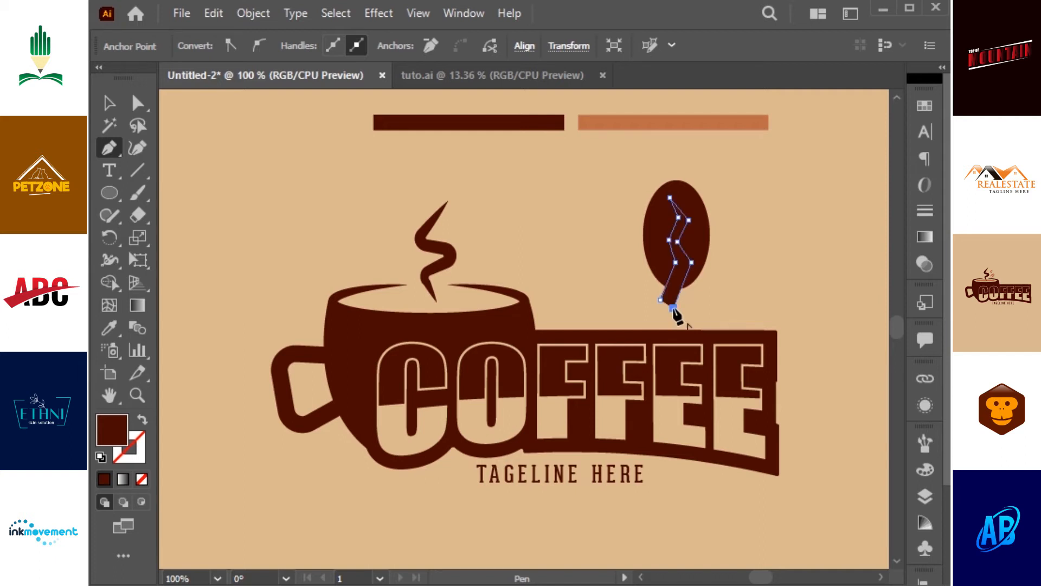
key(i)
click(759, 254)
key(v)
mouse_move(743, 217)
mouse_down()
mouse_move(659, 276)
mouse_move(679, 249)
mouse_up()
key(shift+m)
Tilt and shrink the coffee bean, place it beside the steam, and add a smaller copy above it
key(v)
drag(701, 208, 647, 208)
drag(649, 202, 640, 245)
click(658, 244)
drag(619, 247, 482, 258)
click(565, 236)
drag(506, 241, 485, 223)
click(594, 219)
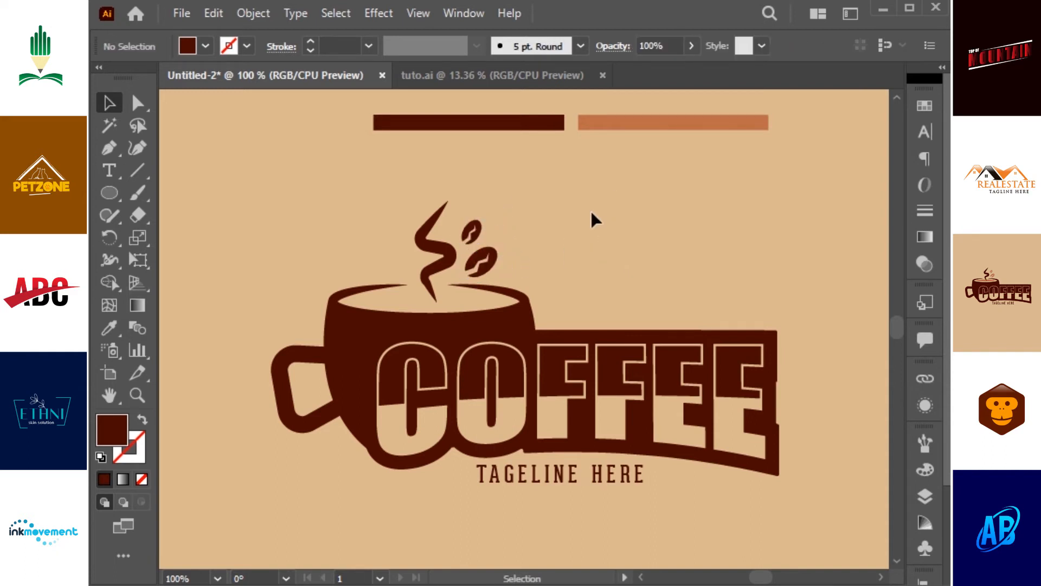
Nudge the tagline slightly to the right and move the whole COFFEE logo a little lower on the artboard
click(628, 482)
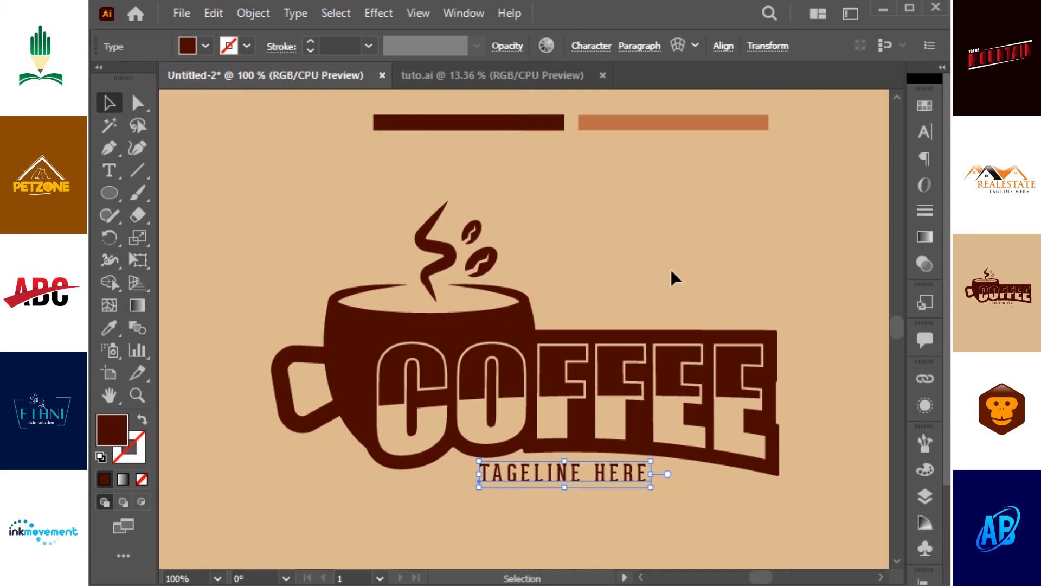
key(ctrl+minus)
drag(672, 270, 697, 378)
drag(737, 270, 316, 497)
drag(551, 386, 556, 407)
click(525, 290)
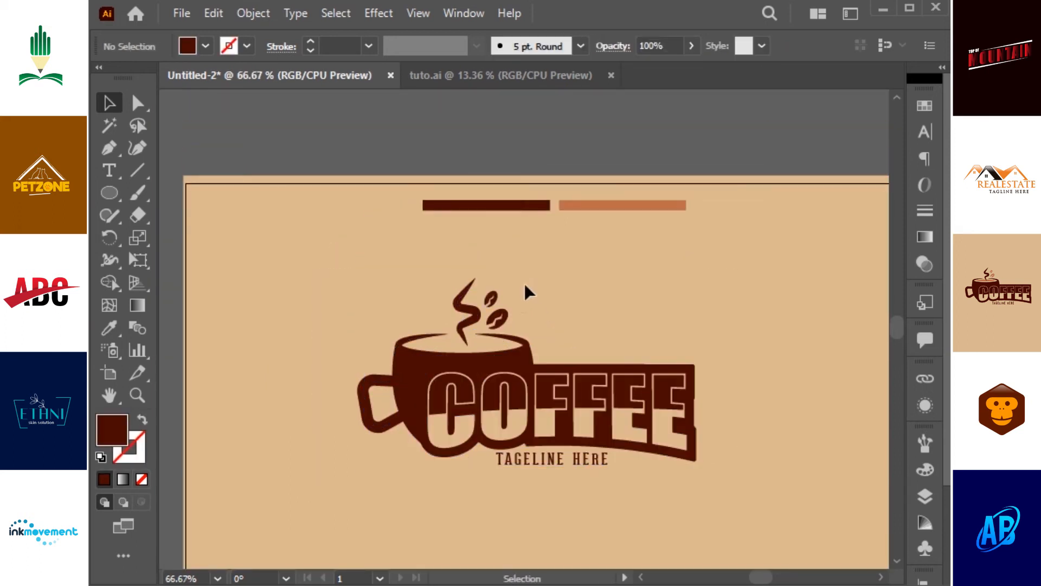
Recolour the two coffee beans with the light orange-brown swatch colour above the logo
click(493, 300)
key(i)
click(602, 205)
click(534, 352)
click(520, 344)
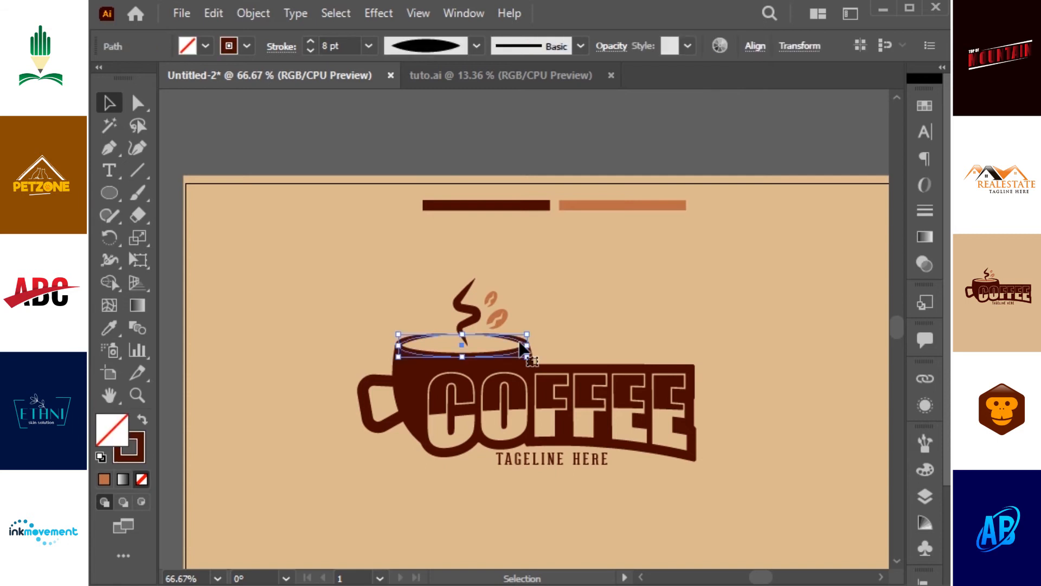
Draw a flat ellipse inside the cup's opening and fill it with the light orange-brown swatch colour
drag(344, 262, 698, 452)
click(700, 245)
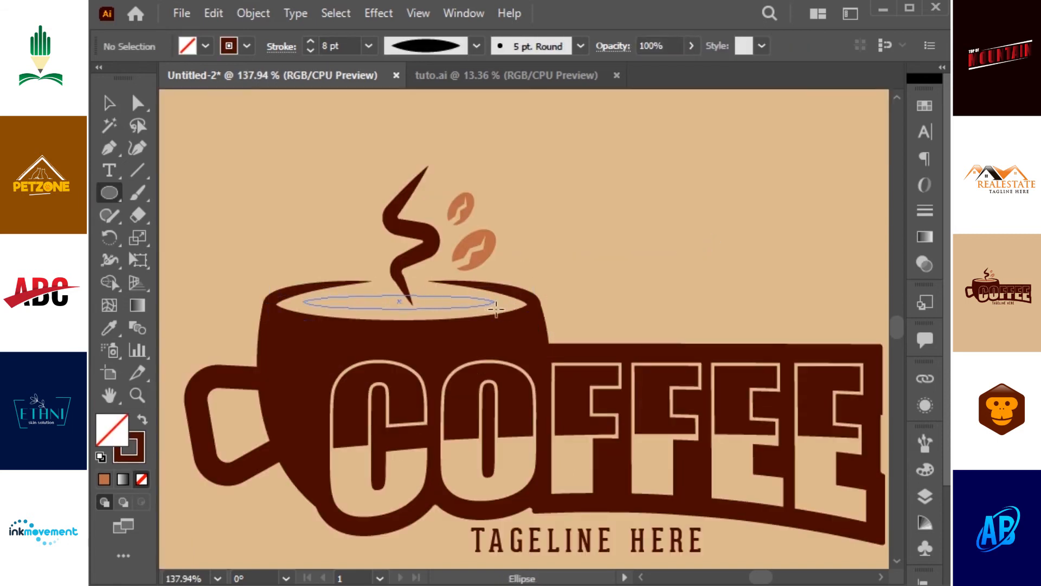
drag(501, 311, 503, 312)
drag(589, 289, 562, 440)
key(i)
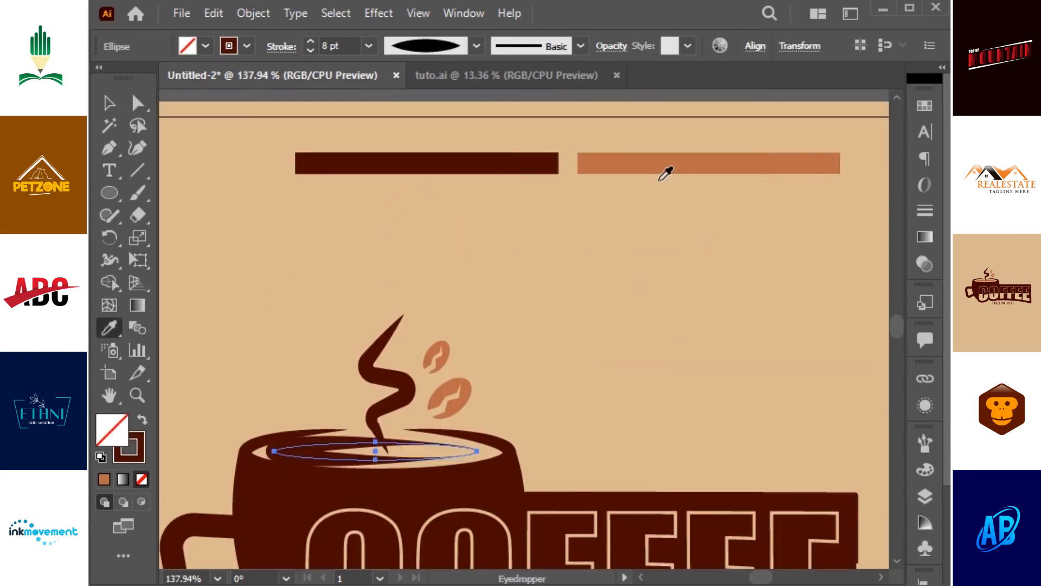
click(660, 169)
Widen the coffee ellipse and refine its fit inside the cup's opening
drag(456, 464, 547, 412)
key(v)
drag(441, 287, 542, 435)
key(a)
drag(436, 432, 436, 428)
key(v)
click(226, 302)
Bring the steam shape in front of the orange-brown coffee surface
key(ctrl+minus)
key(ctrl+minus)
key(ctrl+minus)
key(ctrl+minus)
key(ctrl+minus)
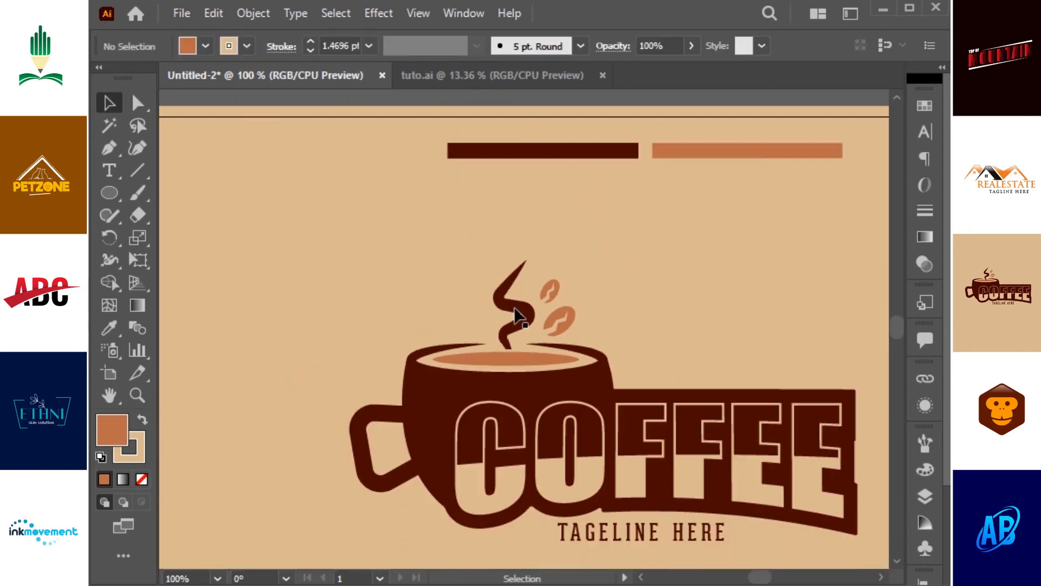
ctrl+click(519, 314)
click(669, 282)
drag(669, 281, 550, 210)
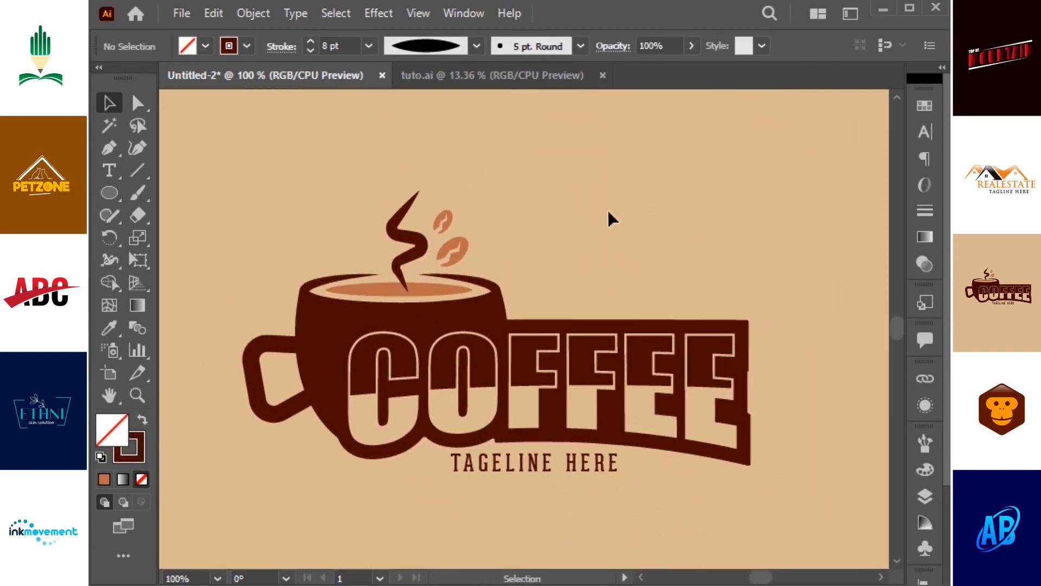
Move the entire COFFEE logo slightly down and to the right
drag(821, 143, 249, 532)
drag(488, 374, 493, 379)
click(607, 261)
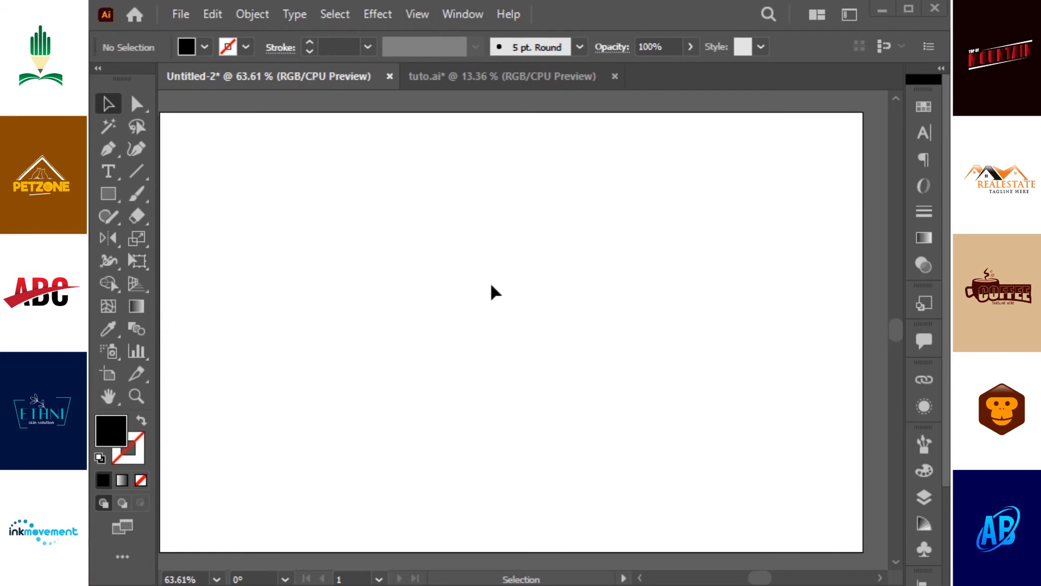
Draw a wide black rectangle on the white artboard and fully round its ends
drag(490, 300, 456, 285)
key(v)
drag(447, 288, 534, 350)
click(522, 330)
Draw a black circle overlapping the rounded bar's lower edge and centre it horizontally on the bar
key(l)
key(v)
shift+click(526, 251)
click(529, 262)
click(754, 47)
click(591, 96)
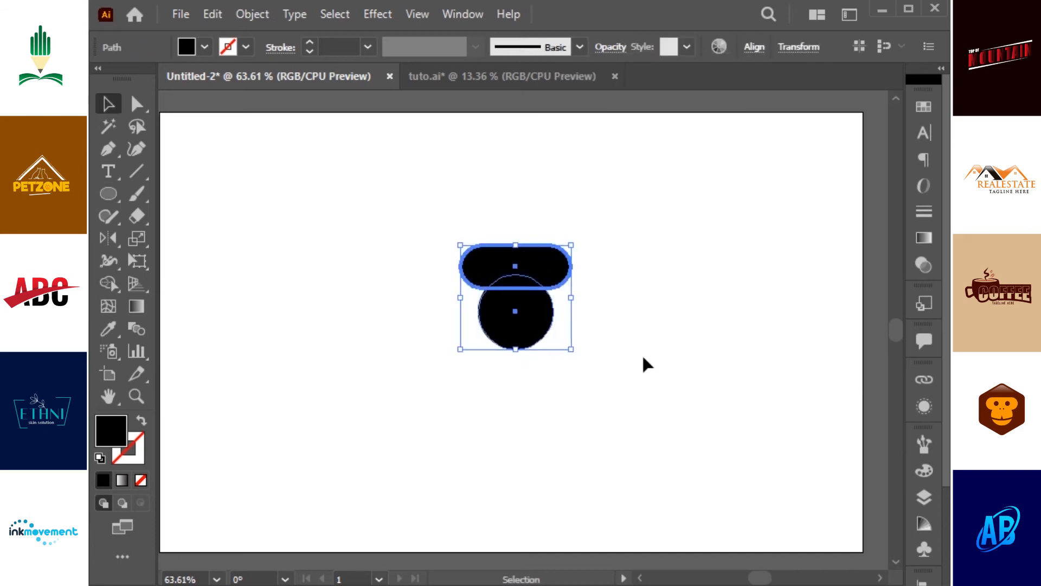
click(644, 358)
Draw a small circle on the rounded bar and colour it white
key(l)
key(v)
drag(528, 318, 529, 279)
drag(553, 237, 533, 265)
key(i)
click(582, 200)
Centre the small white circle vertically on the rounded bar and place it right of the bar's middle
key(v)
shift+click(555, 265)
click(557, 266)
click(756, 46)
click(711, 100)
click(585, 237)
click(516, 268)
drag(525, 275, 538, 271)
key(ctrl+shift+a)
click(551, 265)
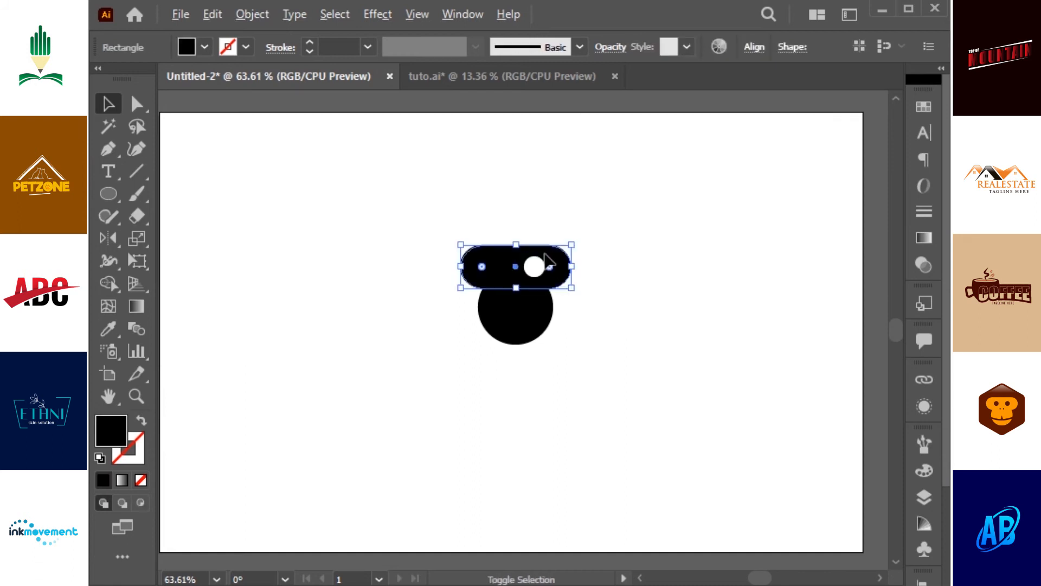
Duplicate the white eye circle to the left and centre the pair of eyes horizontally on the rounded bar
key(z)
drag(427, 201, 650, 348)
key(v)
click(649, 346)
click(533, 293)
drag(530, 302, 401, 306)
shift+click(627, 274)
click(755, 47)
click(591, 101)
Copy the two eyes downward and shrink the copies into small nostrils just below and between the eyes
click(747, 366)
drag(513, 312, 511, 372)
drag(542, 340, 480, 356)
click(628, 410)
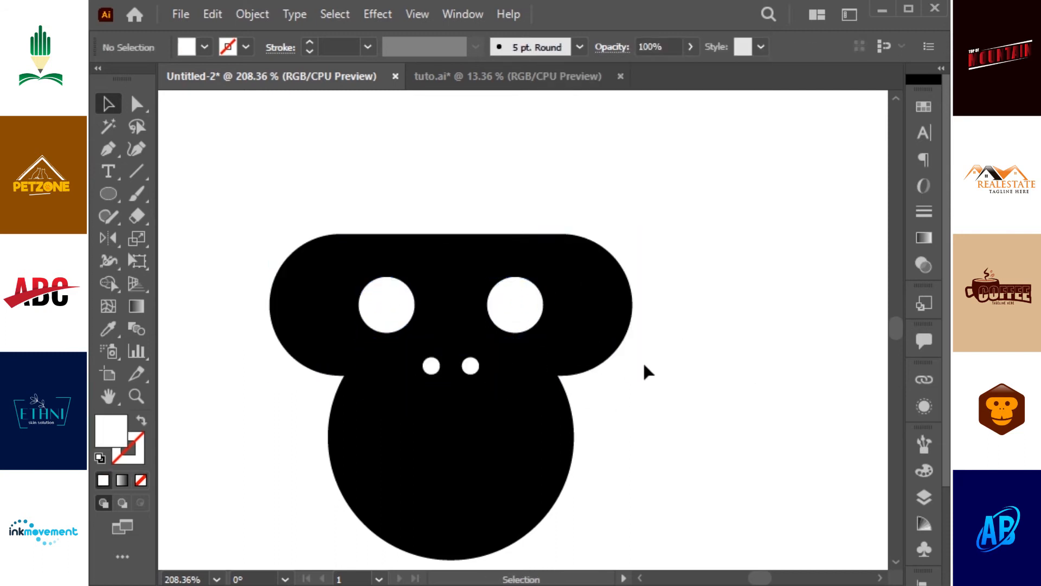
Draw a straight horizontal line across the lower face circle with a white 4 pt stroke and no fill
key(p)
click(311, 465)
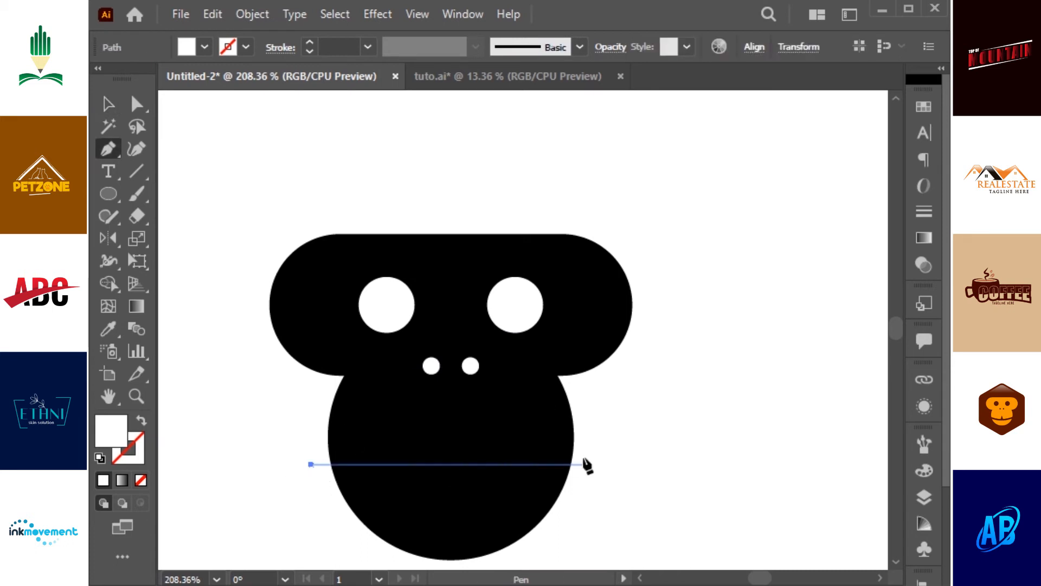
click(585, 464)
key(shift+x)
key(v)
click(576, 453)
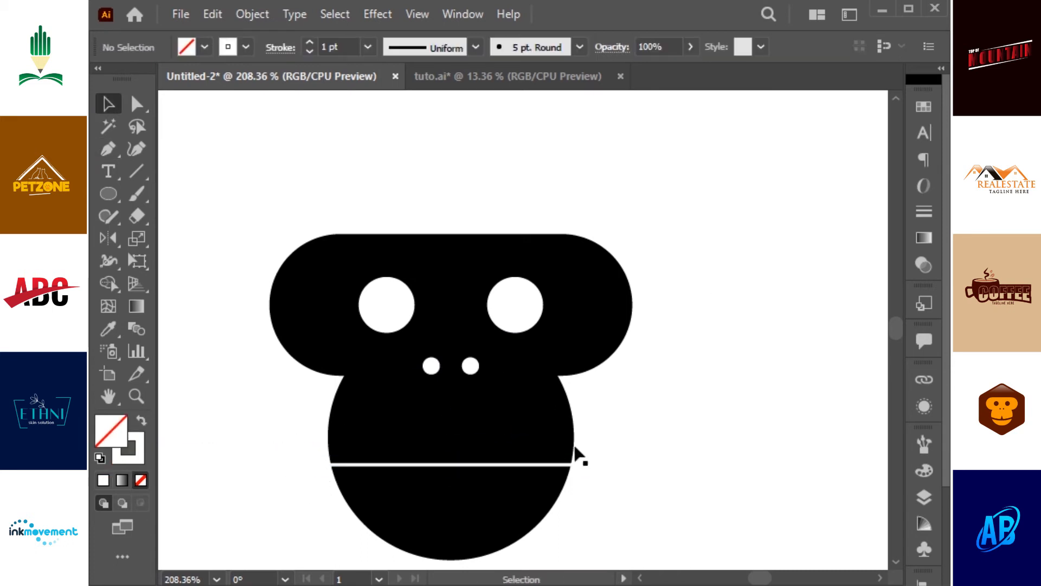
click(542, 465)
scroll(350, 50, up, 3)
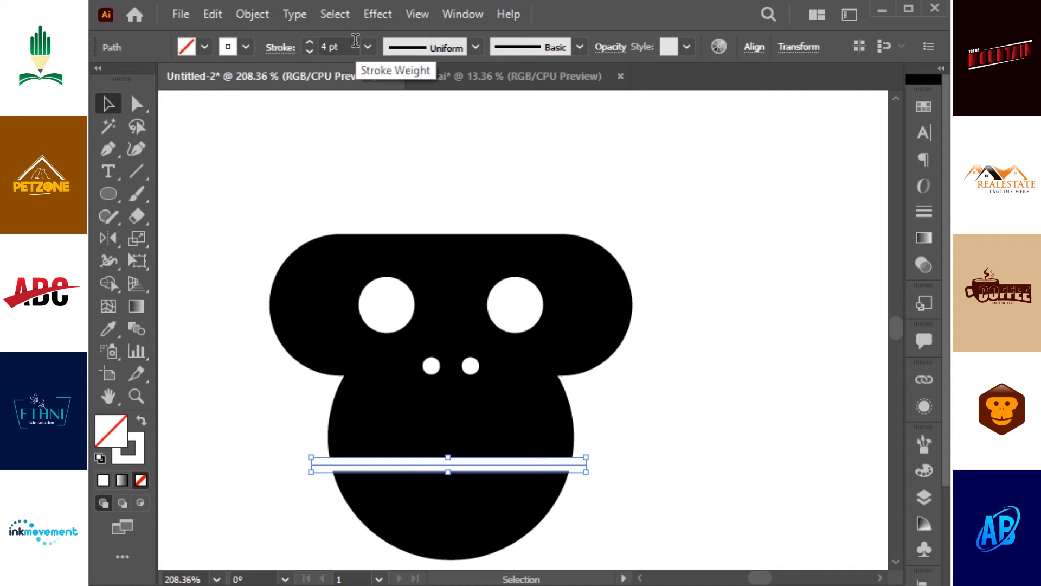
Bend the mouth line downward into a smile, adjust its placement on the circle and set its stroke to 6 pt
key(p)
drag(448, 470, 448, 496)
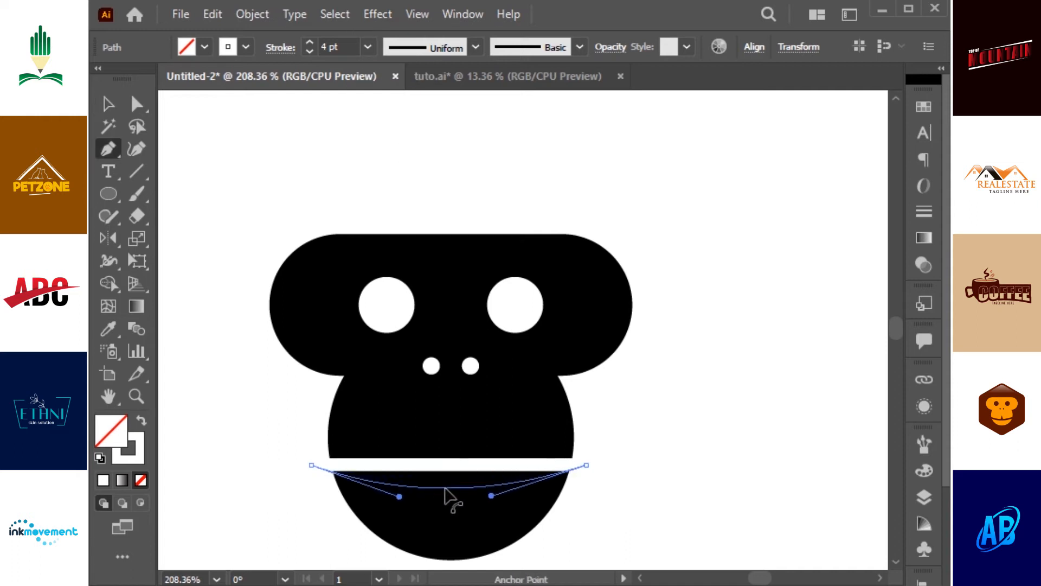
key(v)
click(678, 439)
drag(686, 437, 333, 537)
click(557, 485)
click(516, 487)
click(514, 484)
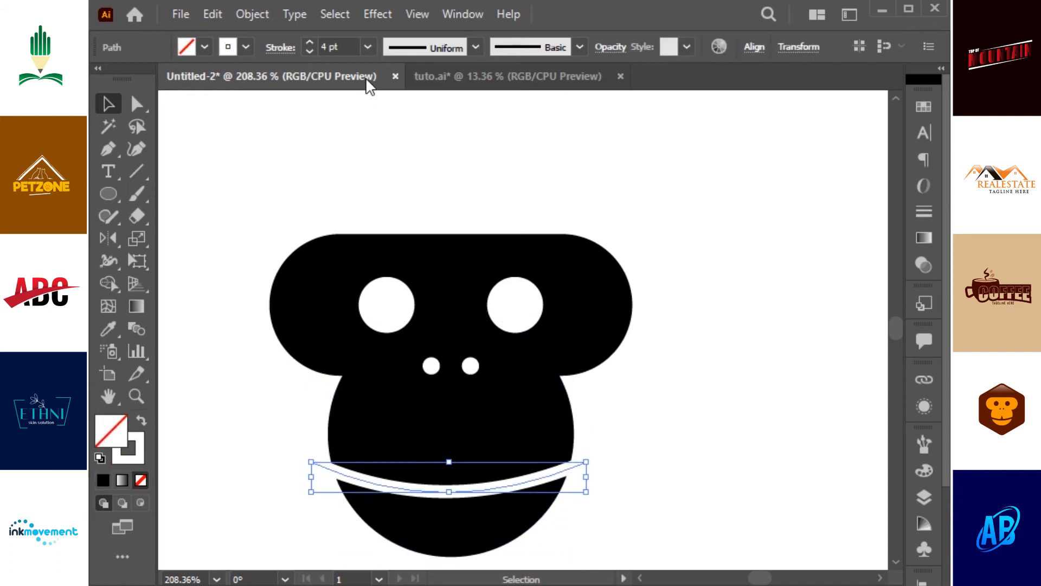
scroll(347, 46, up, 2)
click(686, 408)
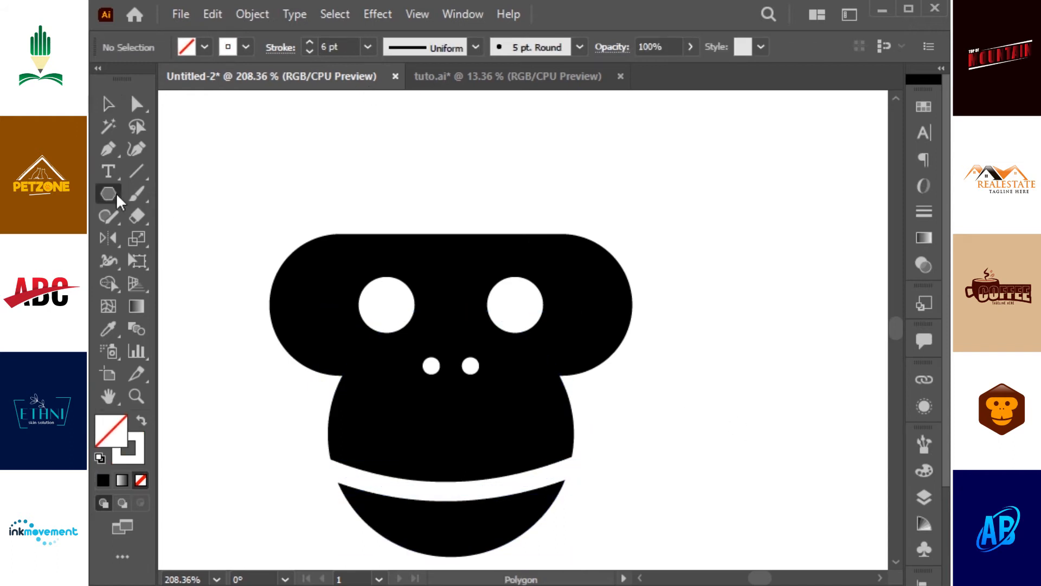
Draw a triangle beside the face and fill it with the white of the eyes, without a stroke
alt+click(116, 193)
alt+click(116, 193)
alt+click(116, 193)
click(676, 377)
key(Return)
key(v)
key(i)
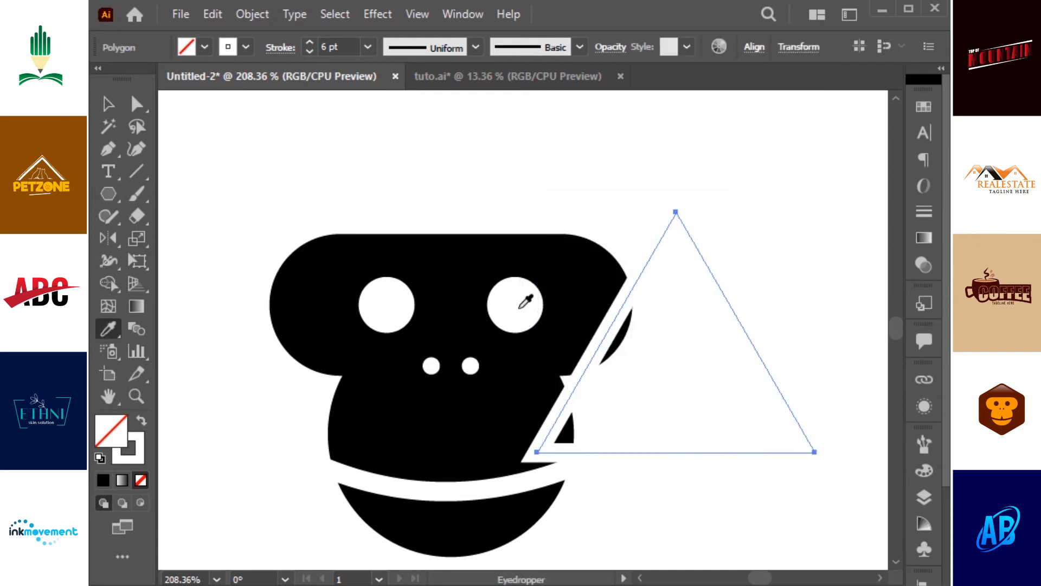
click(528, 304)
key(v)
Shrink the white triangle into a narrow notch above the mouth line and centre it horizontally on the lower circle
drag(812, 215, 454, 479)
shift+click(540, 448)
click(535, 442)
click(754, 48)
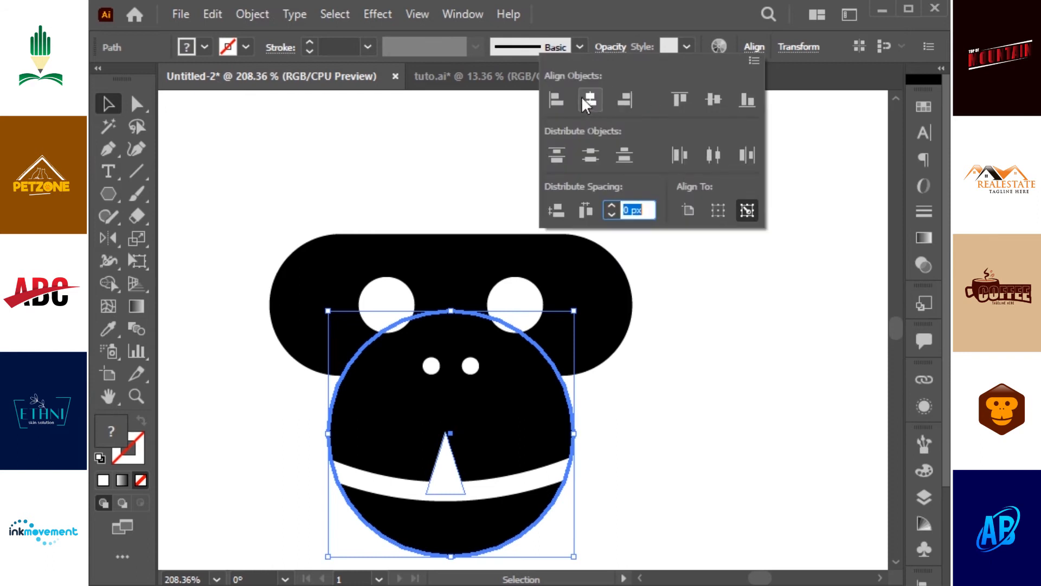
click(590, 100)
click(710, 444)
click(453, 468)
drag(470, 432, 465, 439)
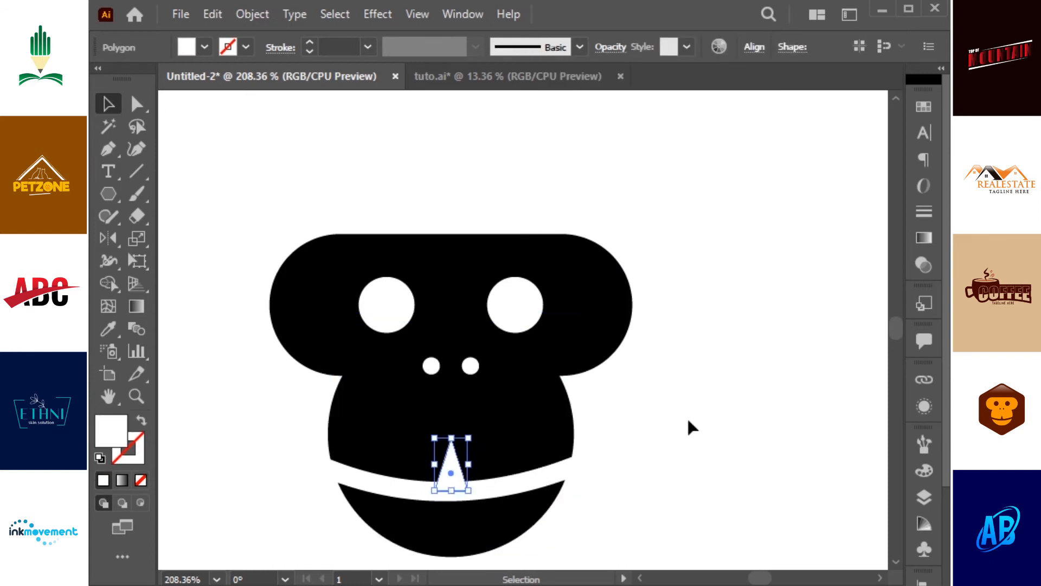
click(688, 420)
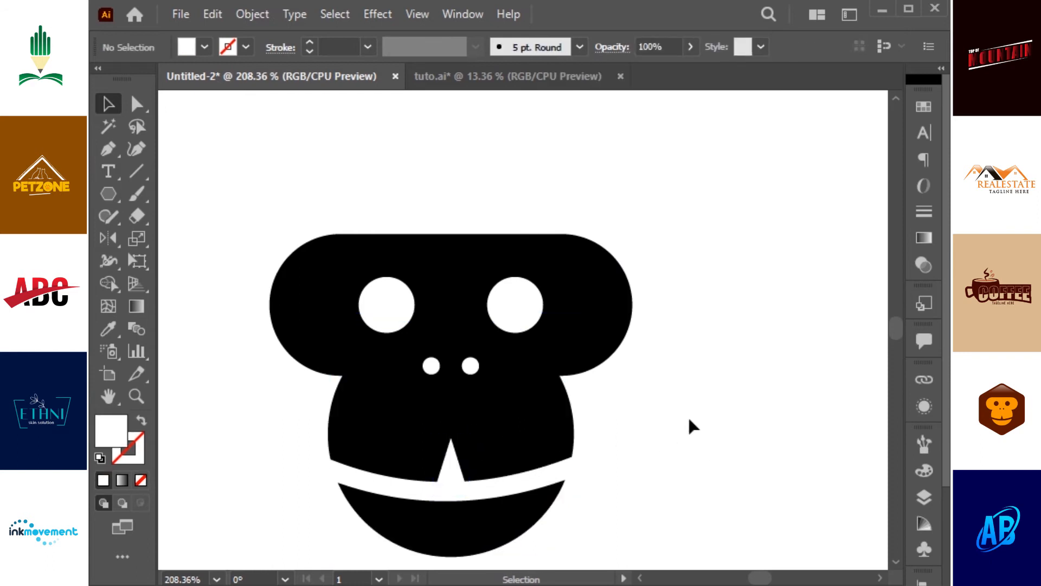
Draw a hexagon to the right of the monkey face and give it the face's black fill
key(ctrl+minus)
key(ctrl+minus)
key(ctrl+minus)
key(ctrl+a)
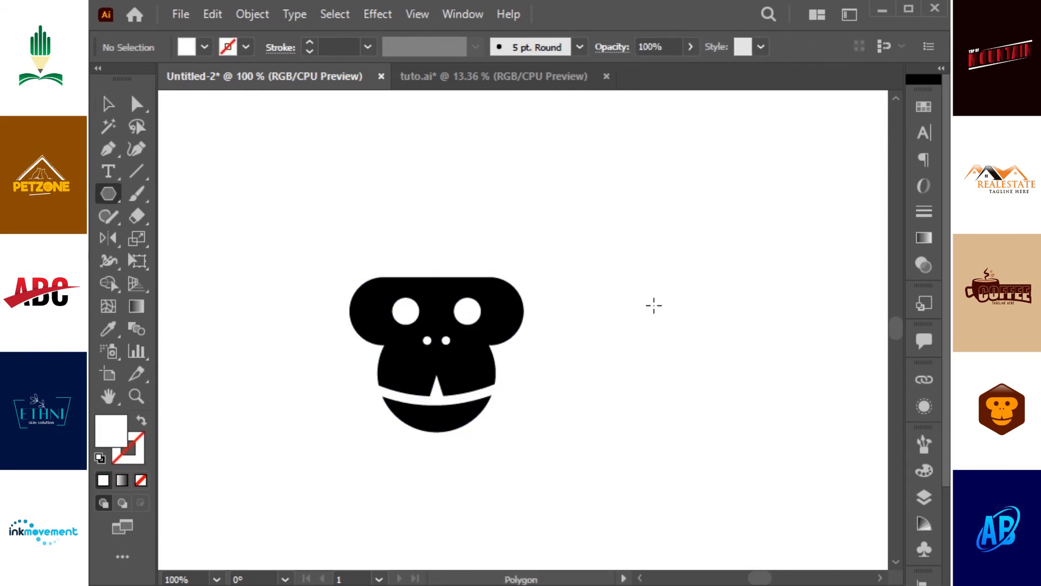
click(654, 305)
key(Return)
key(v)
key(i)
click(509, 313)
key(v)
Adjust the hexagon's position and size beside the face, and round its corners slightly
drag(683, 306, 682, 351)
mouse_move(733, 276)
mouse_down()
mouse_move(707, 431)
mouse_move(728, 271)
mouse_up()
key(a)
drag(659, 307, 700, 293)
key(v)
Change the hexagon's fill to a dark reddish brown
double_click(106, 434)
drag(559, 366, 551, 399)
drag(516, 242, 522, 241)
click(701, 200)
click(740, 184)
click(751, 377)
double_click(105, 434)
drag(550, 303, 549, 416)
drag(519, 329, 523, 332)
click(715, 203)
click(648, 225)
Expand all the shapes of the monkey face, including the mouth stroke, into filled outlines
drag(564, 242, 325, 461)
click(251, 14)
click(321, 184)
click(610, 407)
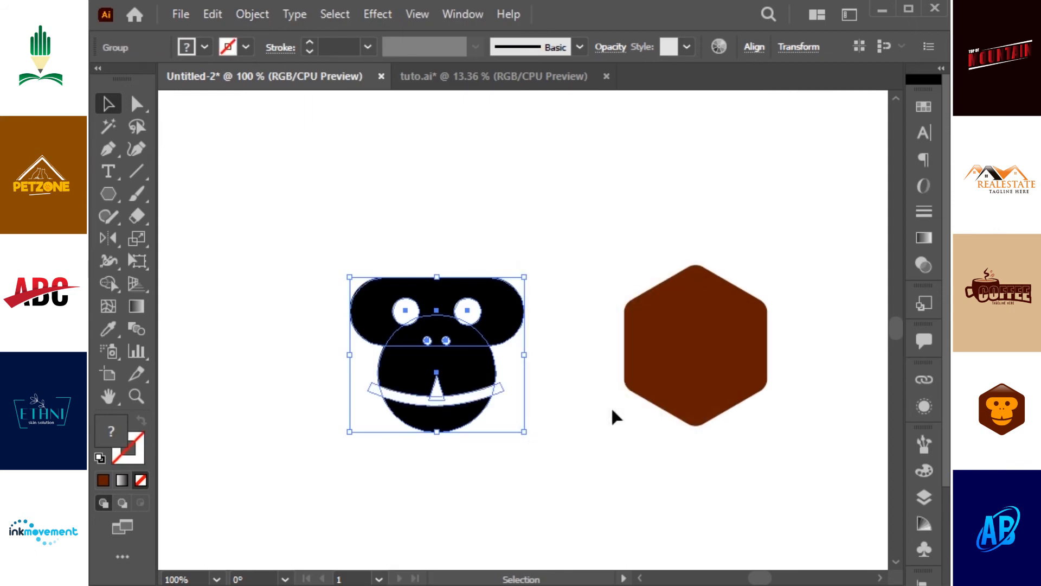
Merge the face shapes with Pathfinder and delete the white pieces to leave cut-out eyes, nostrils and mouth
scroll(925, 542, down, 2)
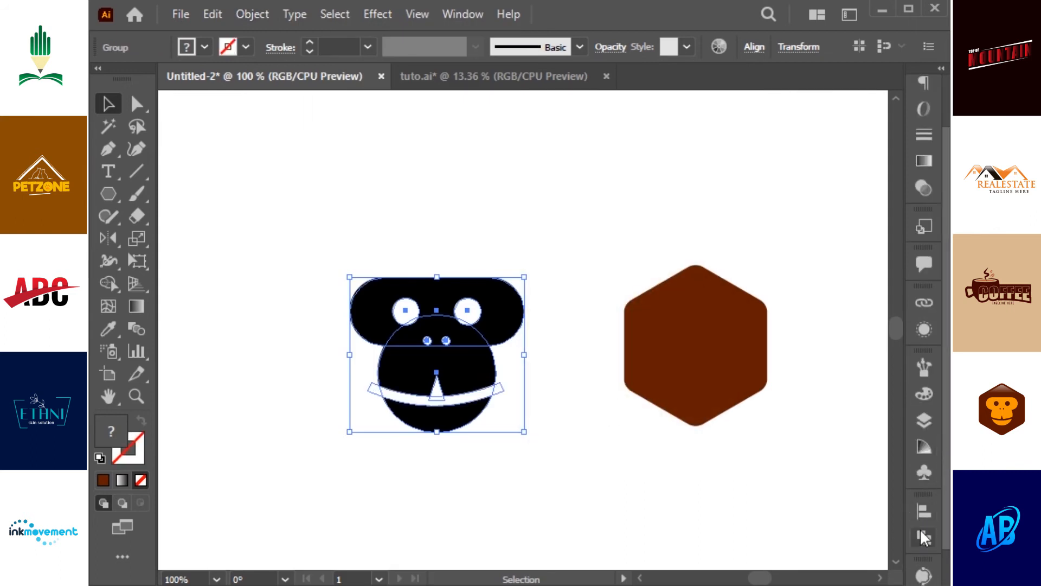
click(924, 537)
double_click(477, 374)
key(y)
click(475, 374)
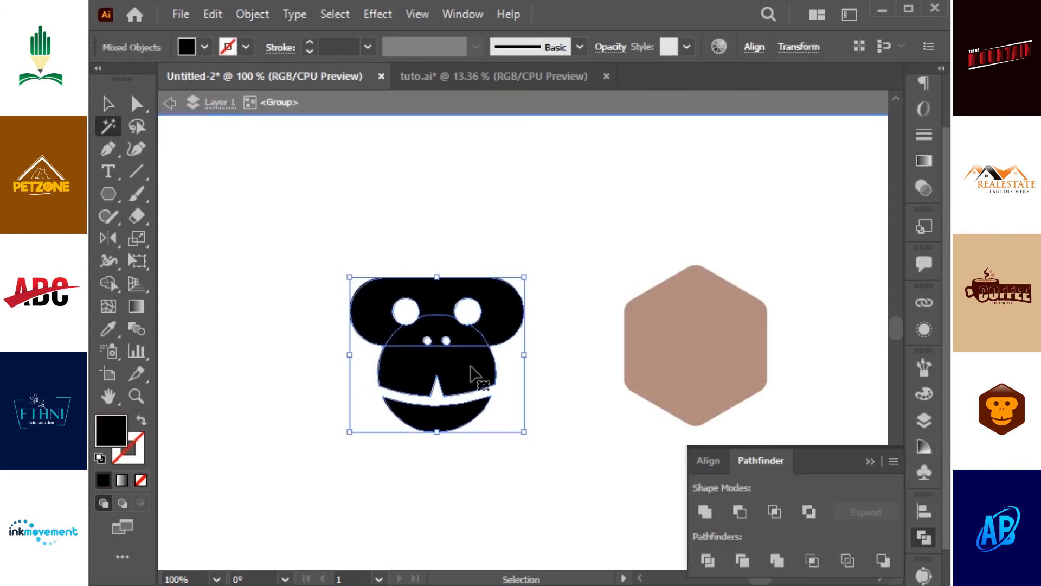
key(Delete)
click(478, 379)
key(Delete)
click(870, 461)
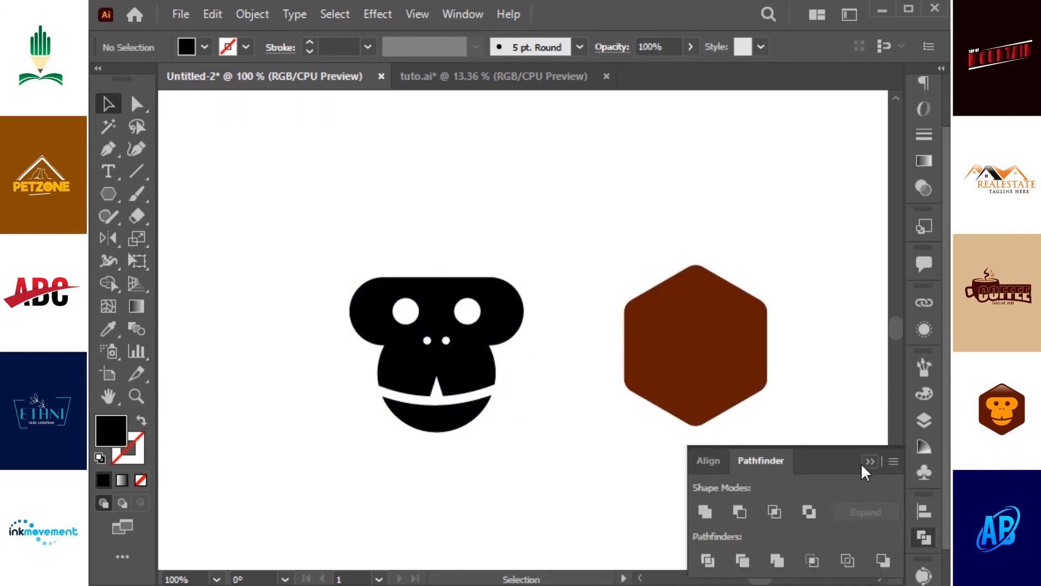
click(868, 462)
Centre the monkey face horizontally and vertically on the brown hexagon
click(477, 372)
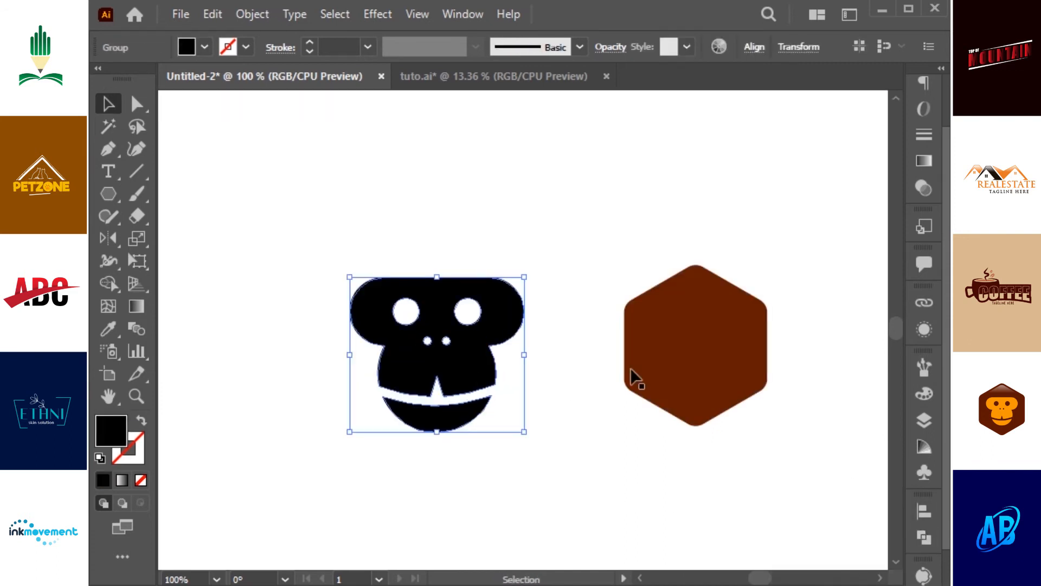
shift+click(681, 332)
click(754, 47)
click(590, 100)
click(714, 99)
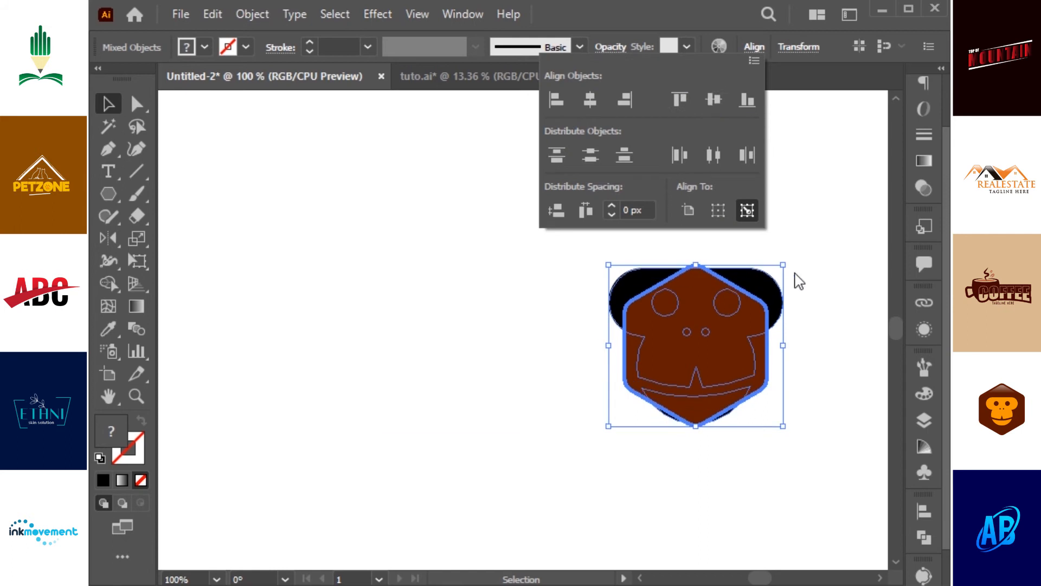
click(781, 269)
Bring the face in front of the hexagon, shrink it to fit inside and nudge it slightly down
click(768, 293)
key(ctrl+shift+bracketright)
drag(782, 267, 744, 309)
key(shift+Down)
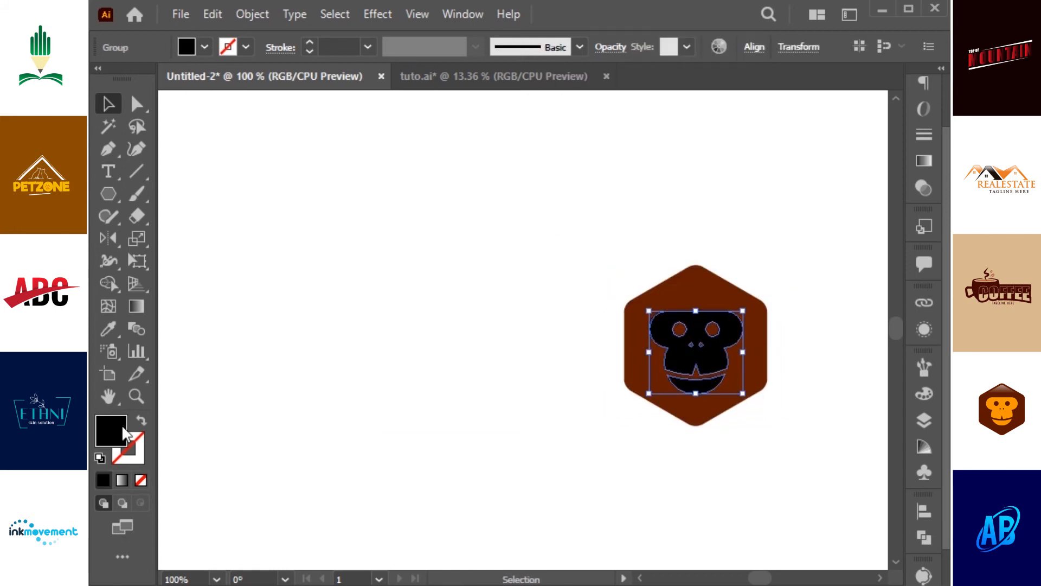
Fill the monkey face with orange FF9700
double_click(122, 427)
text(FF9700)
click(728, 195)
Enlarge the whole badge toward the middle of the artboard and scale the face up slightly within it
key(ctrl+a)
drag(762, 420, 619, 433)
shift+click(590, 280)
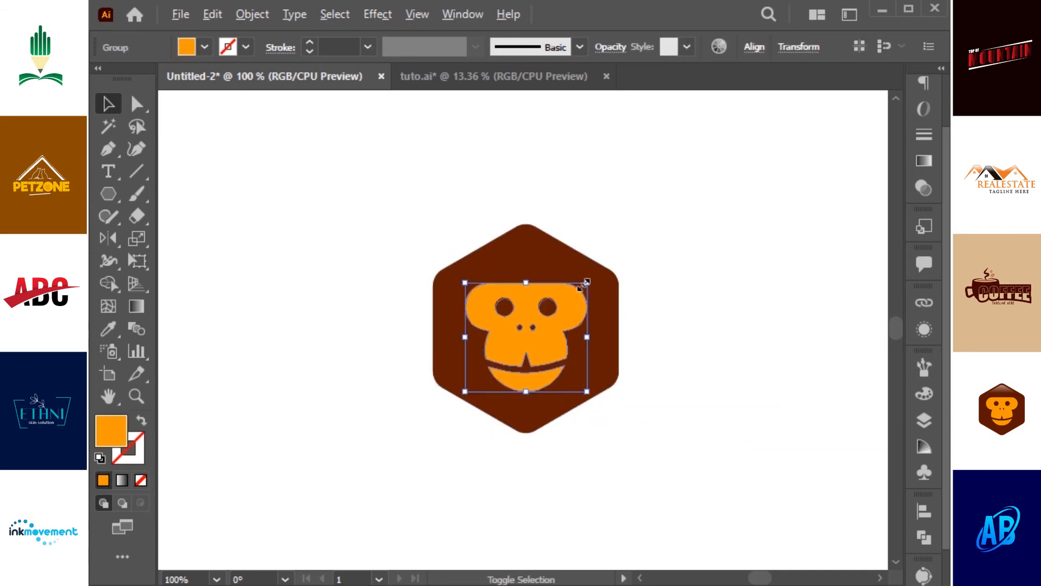
click(641, 258)
Make a slightly smaller copy of the hexagon and fill it with a gradient whose stops are both white
click(568, 276)
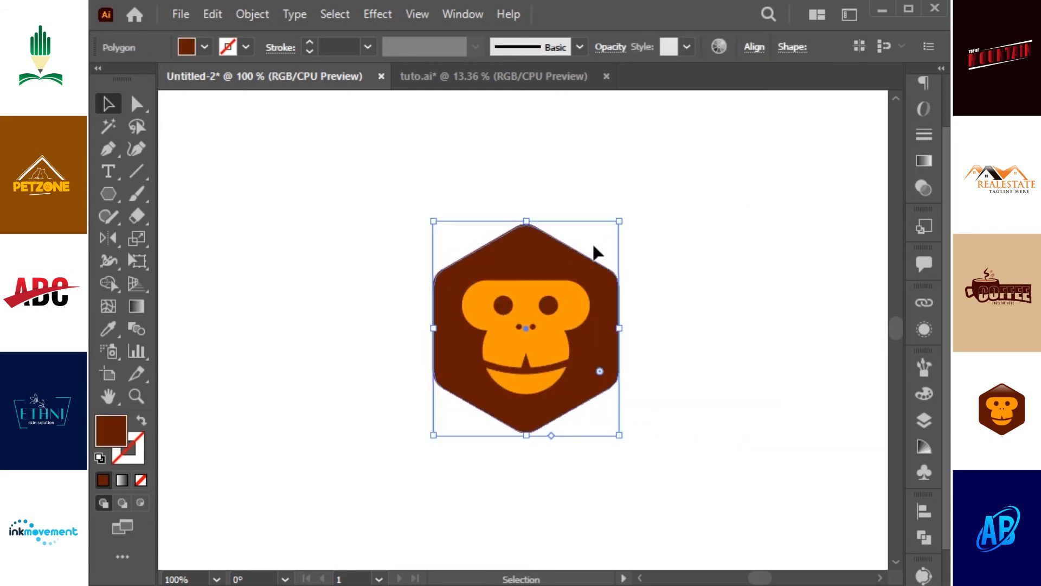
drag(620, 221, 616, 227)
key(period)
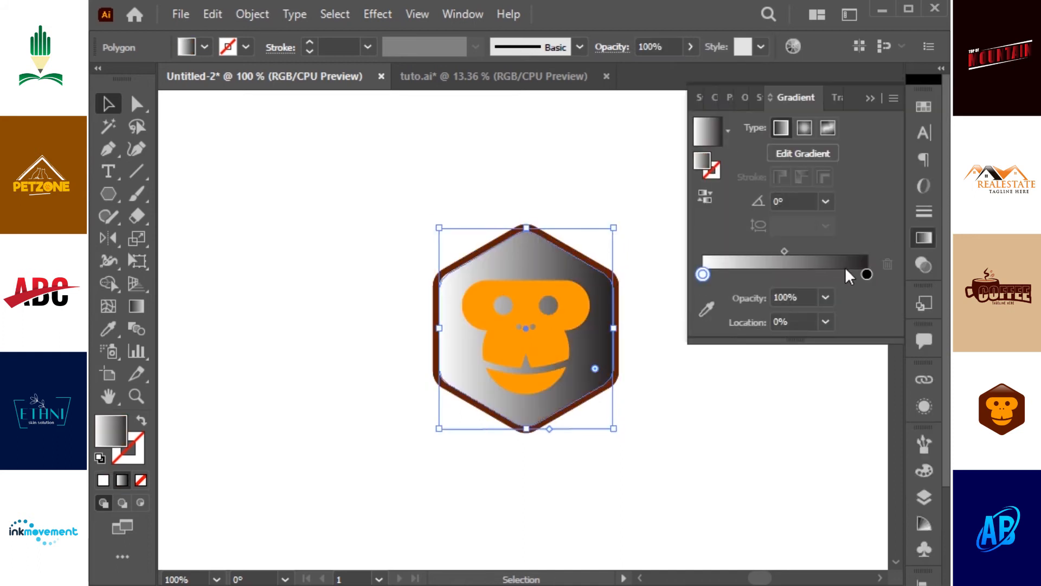
double_click(867, 275)
click(652, 333)
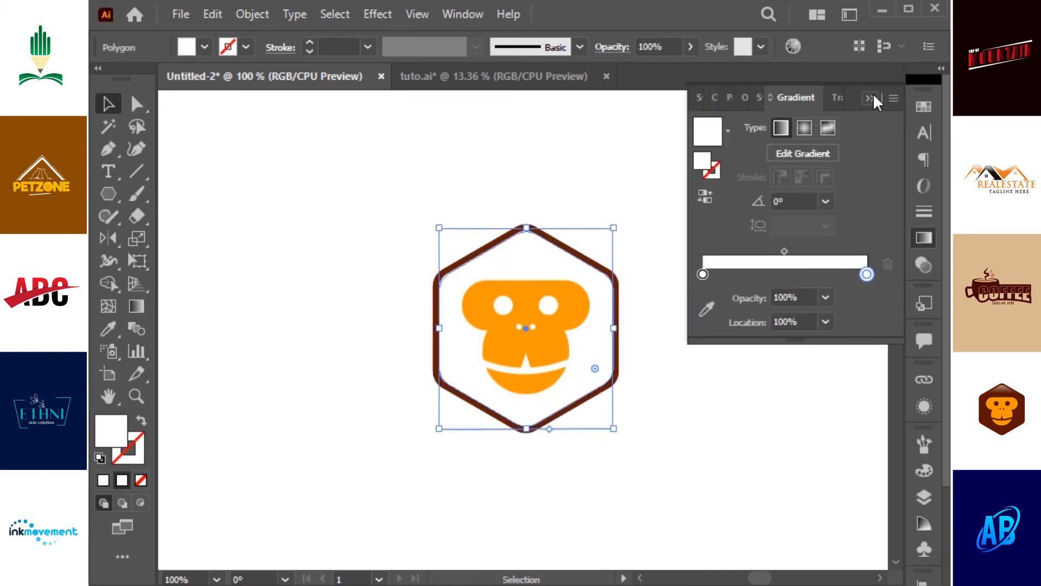
click(871, 97)
Set the gradient's end stop to 0% opacity and run the fade vertically across the top of the hexagon
click(924, 237)
drag(801, 297, 731, 296)
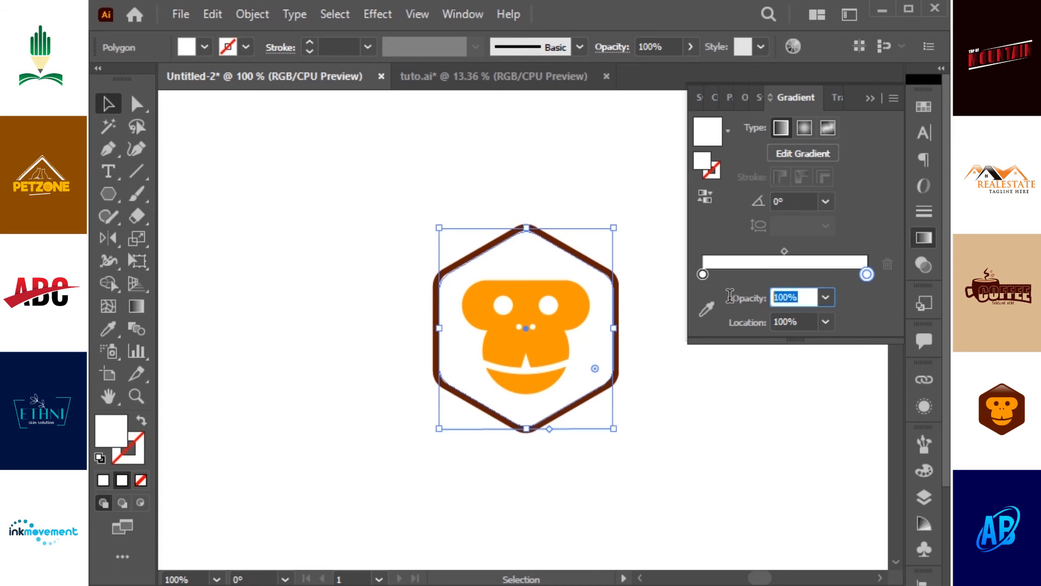
text(0)
key(Return)
click(874, 97)
key(g)
drag(526, 197, 526, 264)
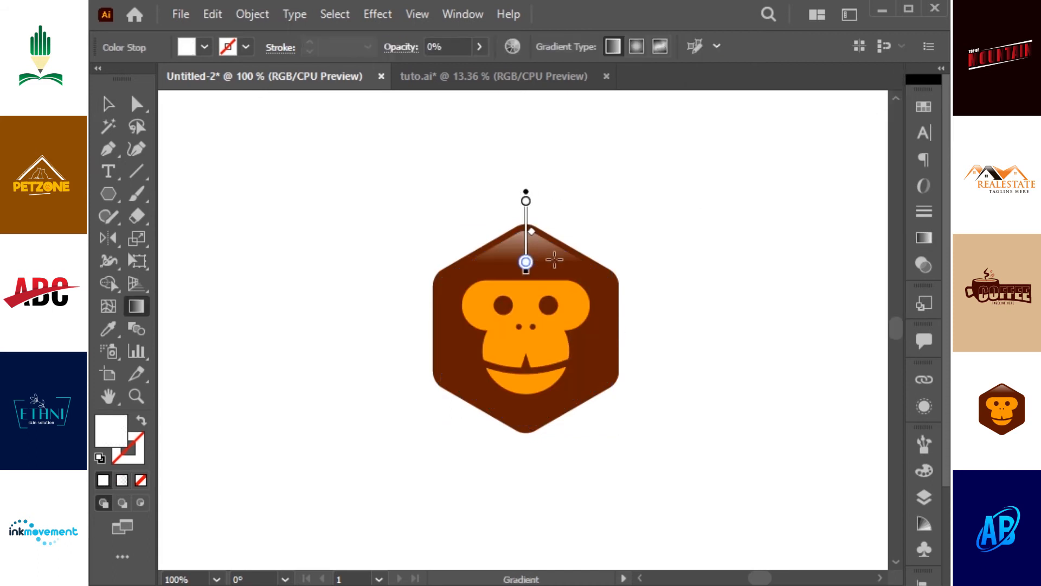
Create a slightly offset copy of the monkey face and colour it a darker orange
key(v)
click(632, 230)
click(572, 309)
drag(570, 314, 568, 314)
double_click(111, 431)
click(522, 239)
click(724, 194)
click(721, 190)
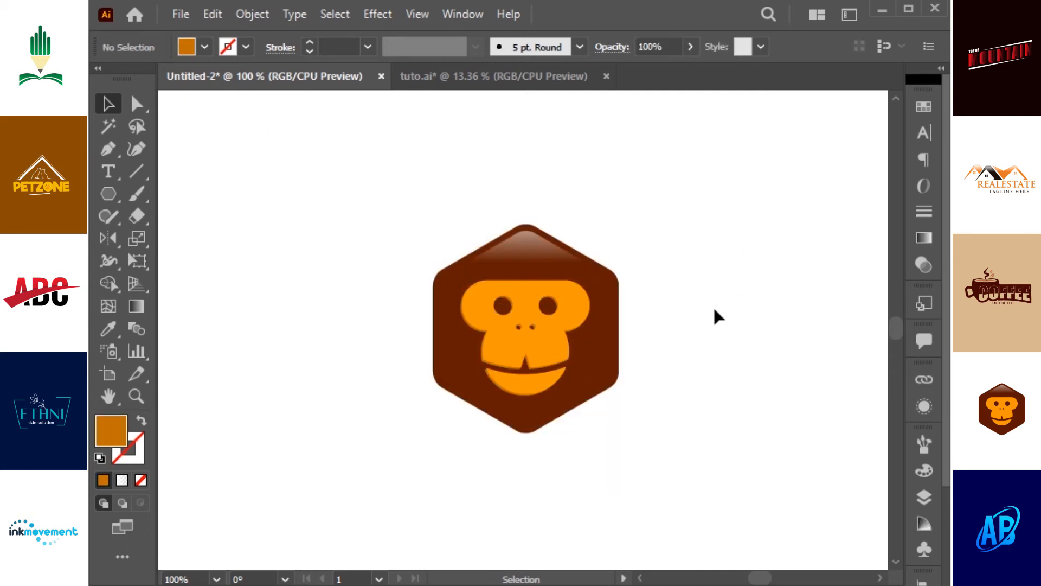
click(573, 313)
key(ctrl+shift+a)
drag(486, 364, 468, 381)
key(ctrl+z)
key(ctrl+shift+a)
Bring the darker face copy forward and set its blending mode to Multiply
key(z)
drag(461, 265, 671, 382)
key(v)
click(479, 246)
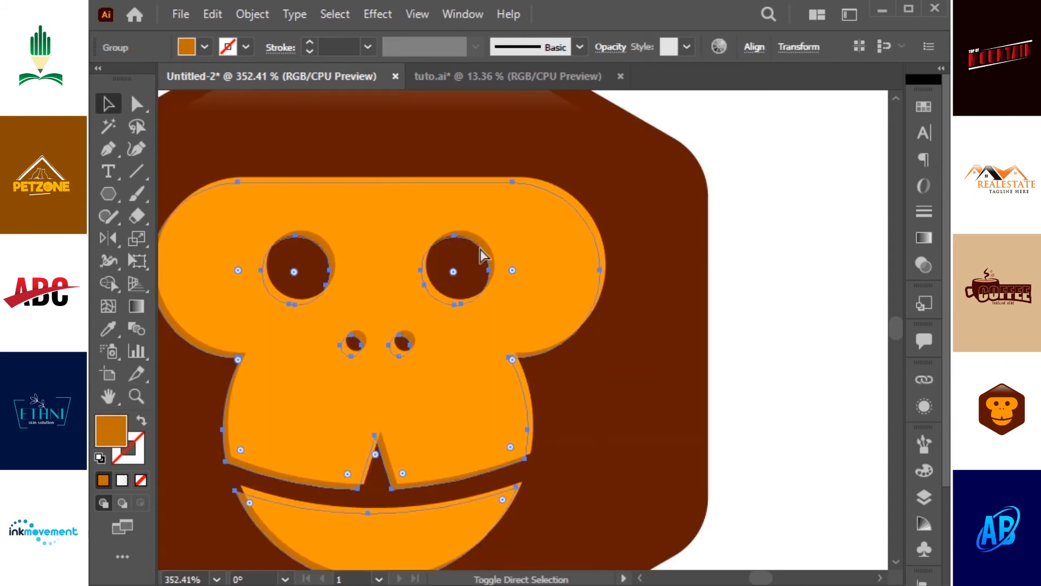
key(ctrl+bracketright)
click(924, 265)
click(735, 127)
click(726, 193)
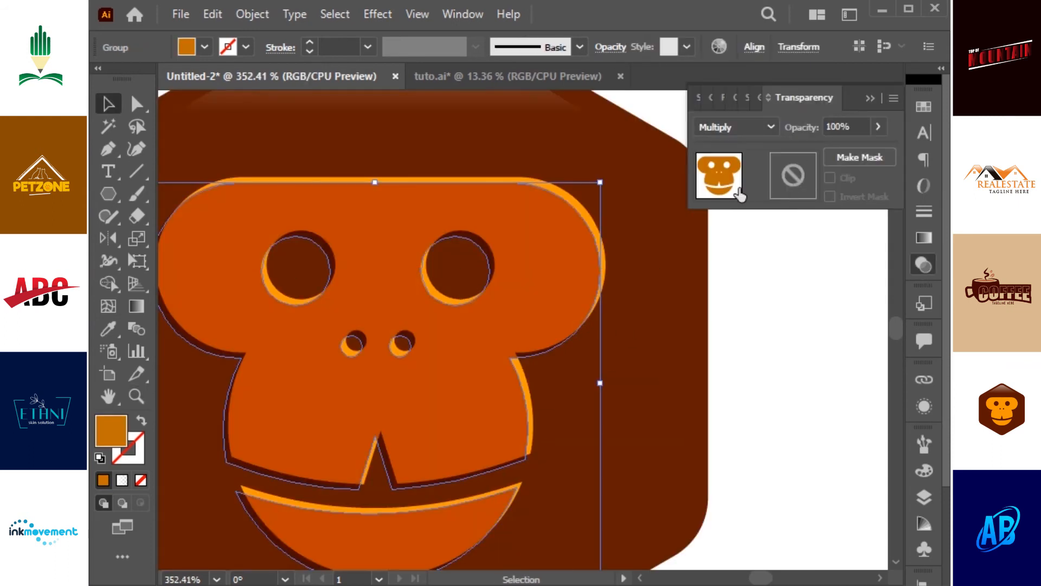
Fill the face copy offset toward the upper right with white sampled from the artboard
click(754, 367)
click(578, 282)
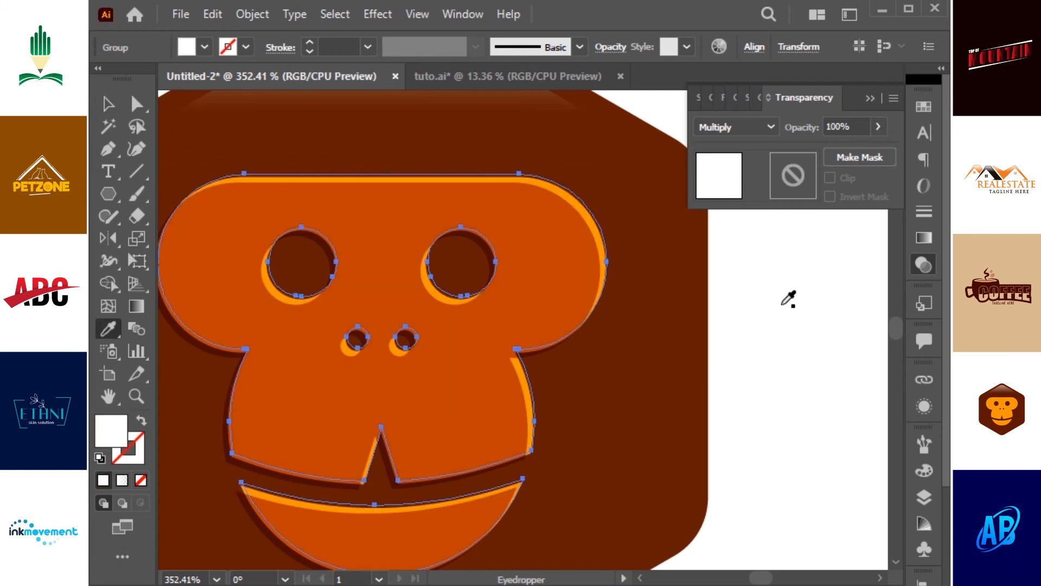
click(785, 376)
key(ctrl+1)
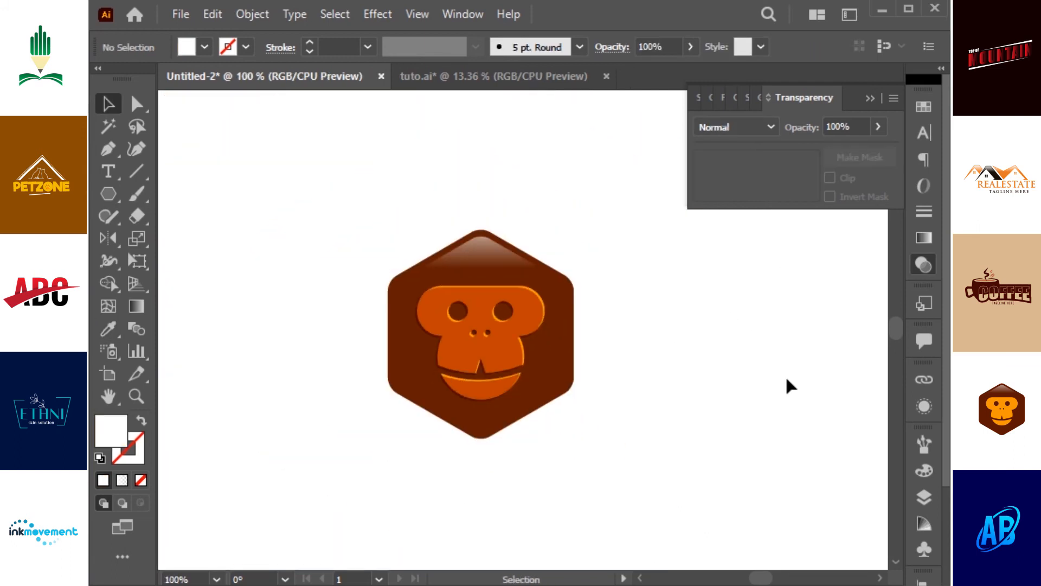
click(870, 99)
drag(660, 327, 745, 327)
drag(683, 235, 627, 449)
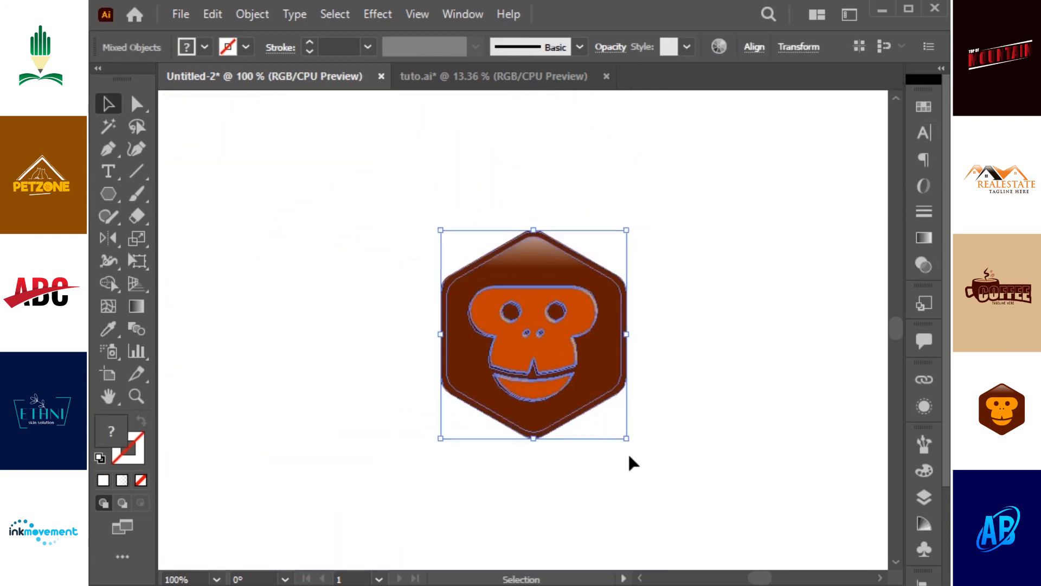
click(700, 373)
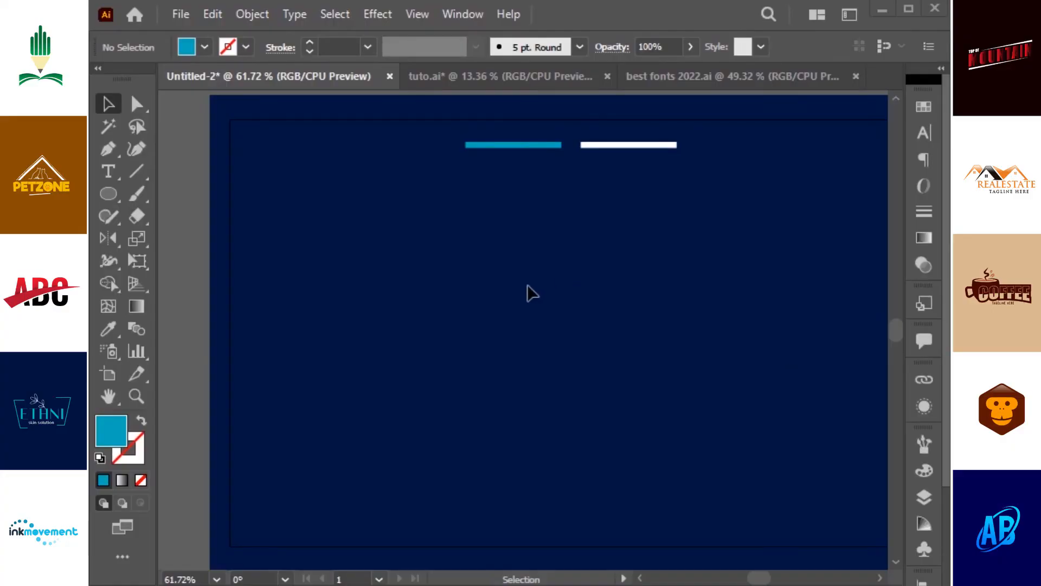
Add the text "ethni" to the middle of the dark blue artboard and enlarge it
drag(527, 284, 506, 290)
key(t)
click(549, 293)
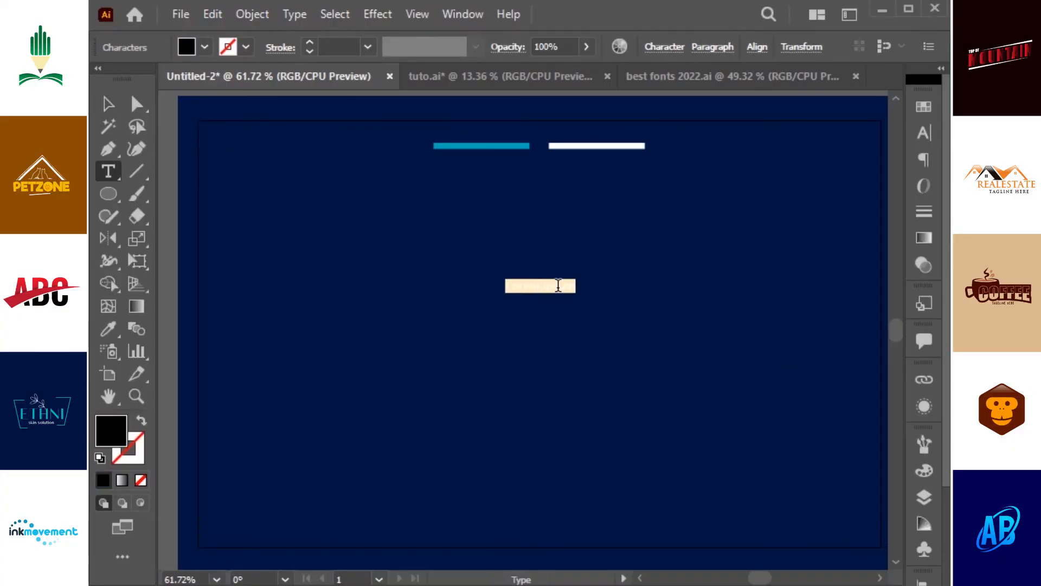
key(Escape)
drag(535, 293, 614, 346)
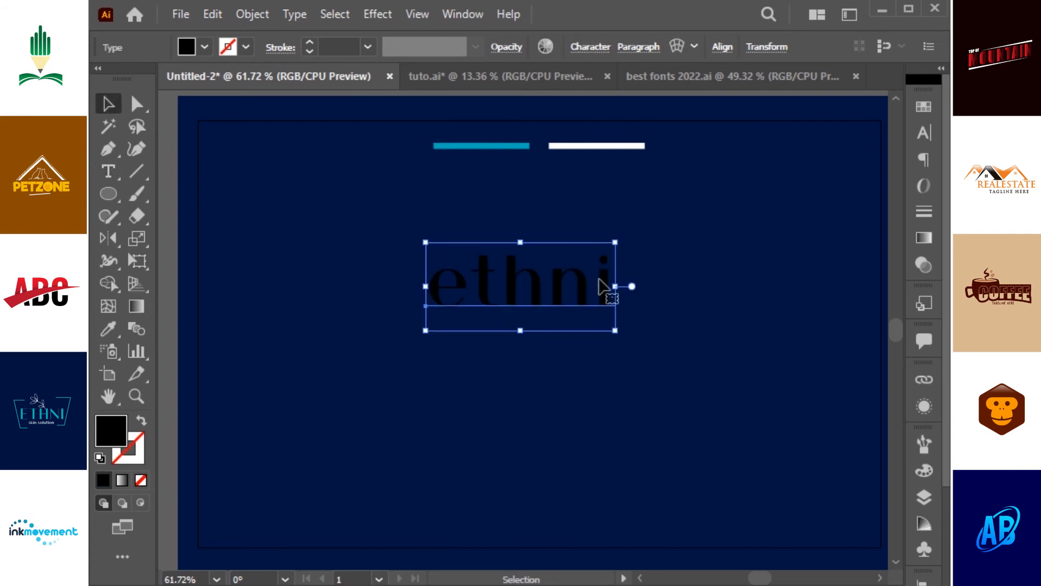
Give the ethni text the teal colour of the sample bar, change it to uppercase and reposition it below the bars
key(i)
click(523, 147)
key(v)
key(alt+t)
key(c)
key(u)
drag(588, 275, 597, 301)
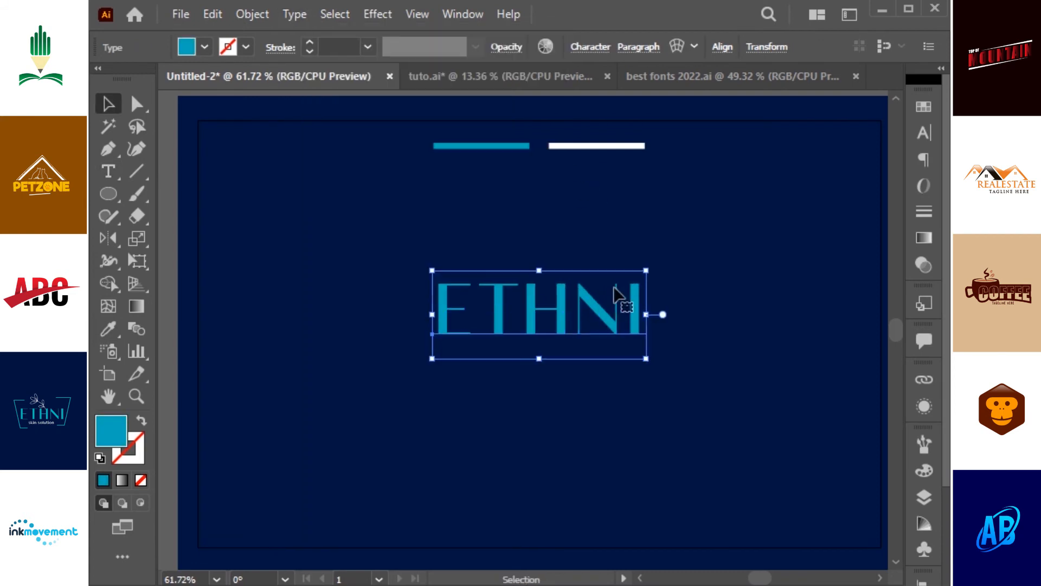
Shrink the ETHNI text slightly and centre it under the colour bars
drag(645, 272, 639, 276)
drag(597, 309, 602, 306)
click(587, 230)
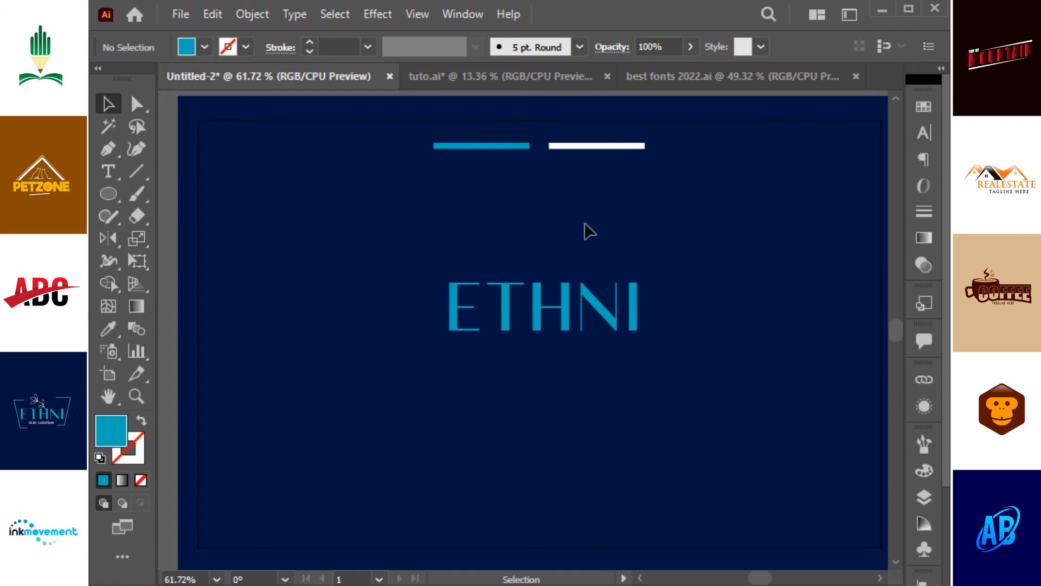
key(p)
key(v)
Duplicate the ETHNI text directly below itself and change the copy to "skin solution"
drag(584, 318, 586, 385)
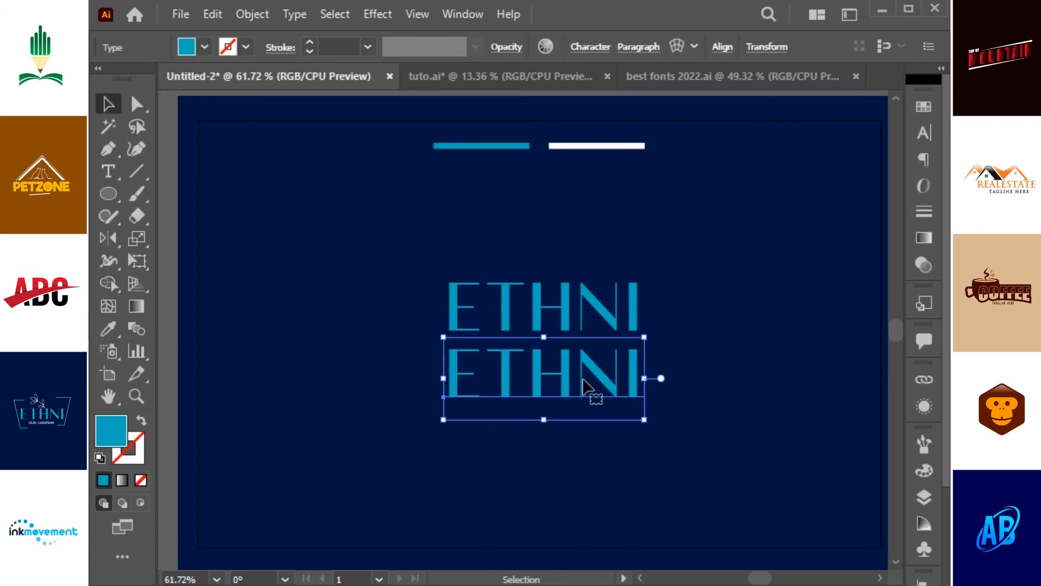
double_click(570, 369)
key(ctrl+a)
text(skin so)
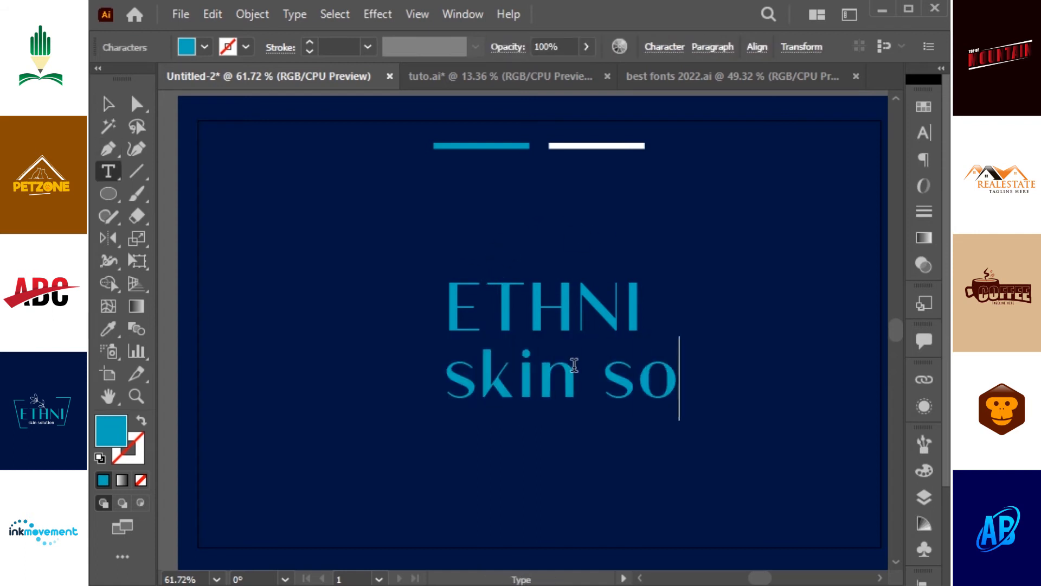
text(lution)
key(Escape)
Shrink the "skin solution" tagline, colour it with the white sample bar and centre it under ETHNI
drag(663, 337, 665, 363)
drag(678, 378, 559, 356)
key(i)
click(585, 146)
key(v)
drag(623, 342, 569, 354)
click(677, 262)
key(p)
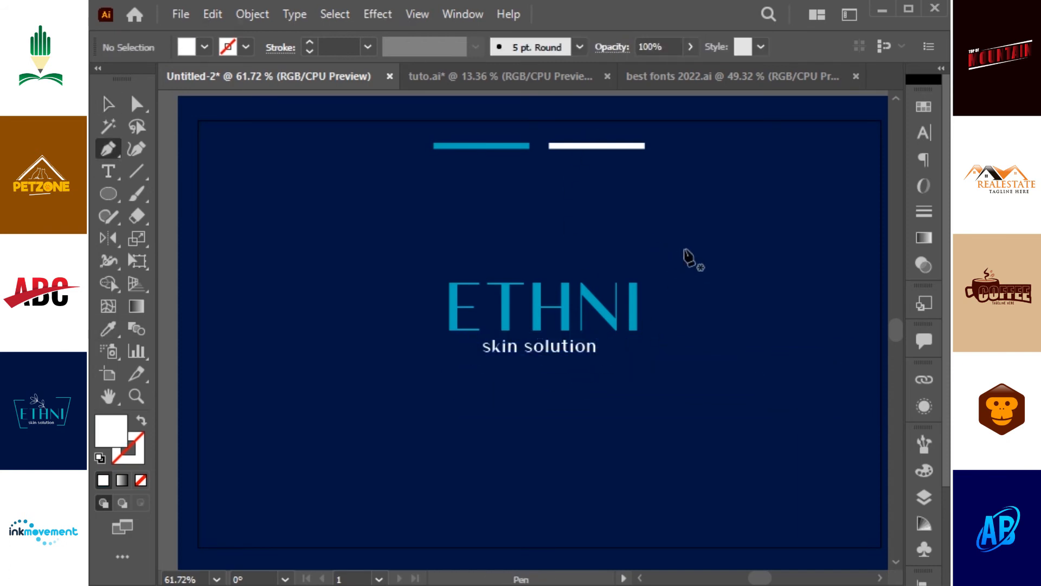
click(723, 297)
key(Escape)
Draw a narrow white upright ellipse beside the ETHNI text and convert its lowest anchor to a sharp corner
key(l)
drag(757, 323, 757, 322)
key(a)
click(743, 321)
click(230, 47)
key(v)
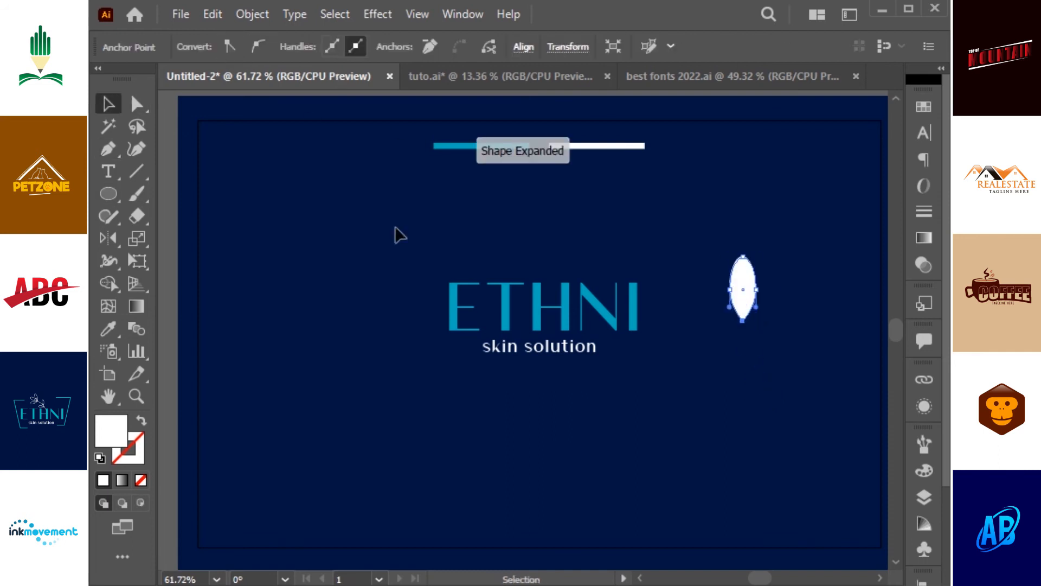
click(780, 363)
Nudge the petal's side anchors upward to taper its lower half, and turn it into a white outline without fill
drag(783, 269, 786, 330)
key(a)
key(Up)
key(Up)
key(Up)
key(Up)
key(Up)
key(Up)
key(Up)
key(Up)
key(Up)
key(Up)
click(808, 328)
key(v)
click(793, 293)
click(788, 301)
Draw a vertical vein in the petal's lower half, centre it, and give both paths a 2 pt stroke with round caps
key(backslash)
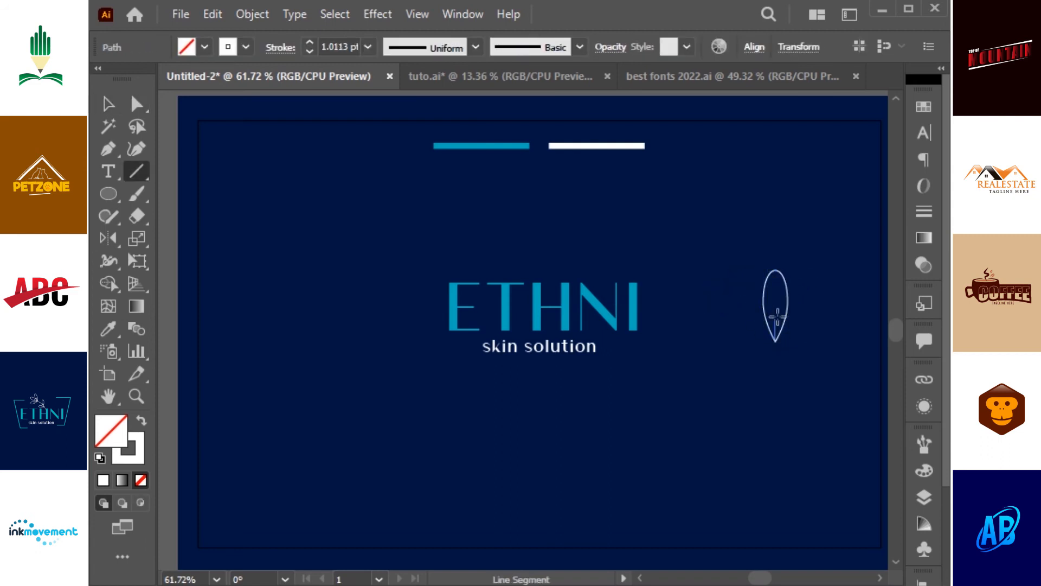
key(v)
click(788, 295)
click(281, 47)
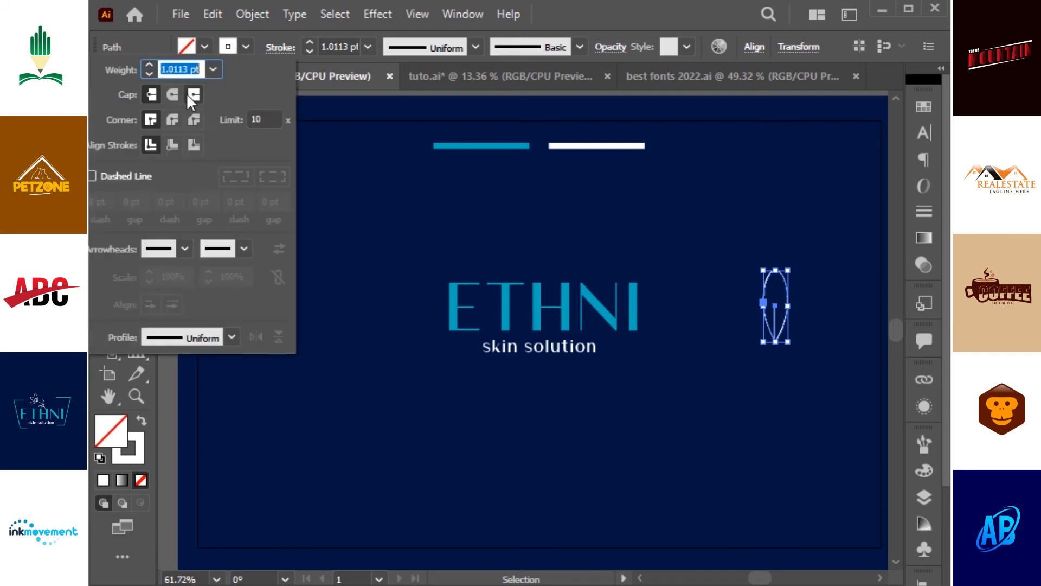
click(345, 43)
scroll(345, 43, up, 1)
click(814, 229)
key(z)
drag(741, 268, 818, 362)
key(v)
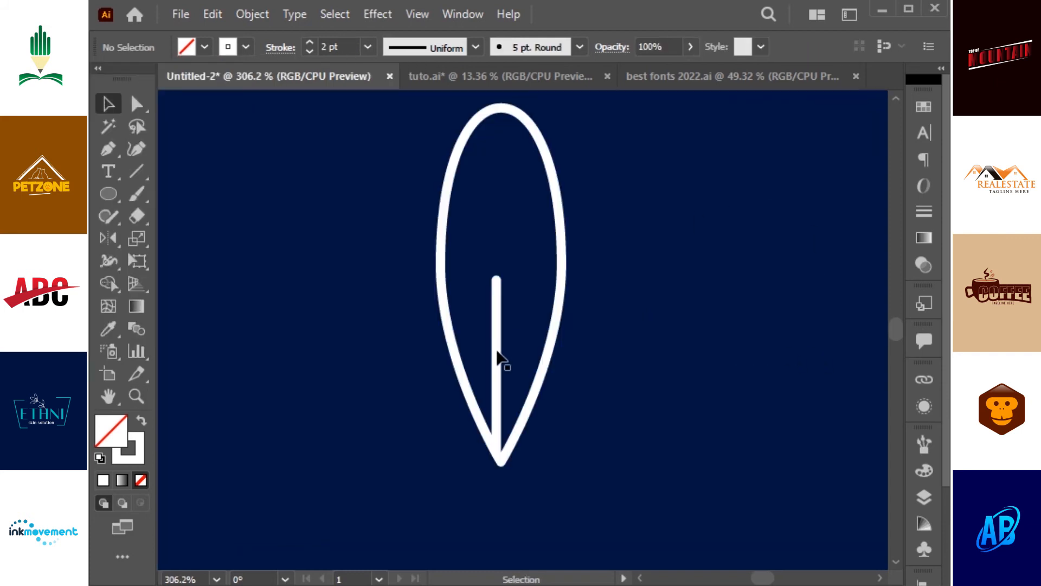
drag(501, 352, 500, 353)
Duplicate the petal with its vein and tilt the copy to the right, with its tip at the original petal's base
drag(650, 234, 444, 450)
drag(499, 396, 572, 393)
drag(652, 110, 716, 161)
drag(497, 280, 510, 280)
mouse_move(666, 118)
mouse_down()
mouse_move(690, 156)
mouse_move(708, 157)
mouse_up()
Reflect a copy of the tilted petal to the left side and join its tip to the shared base
drag(616, 186, 351, 250)
double_click(108, 239)
key(Return)
key(v)
drag(442, 462, 496, 462)
click(610, 469)
key(ctrl+1)
Rotate the three-petal flower counterclockwise and scale it down slightly
drag(612, 474, 728, 435)
click(760, 342)
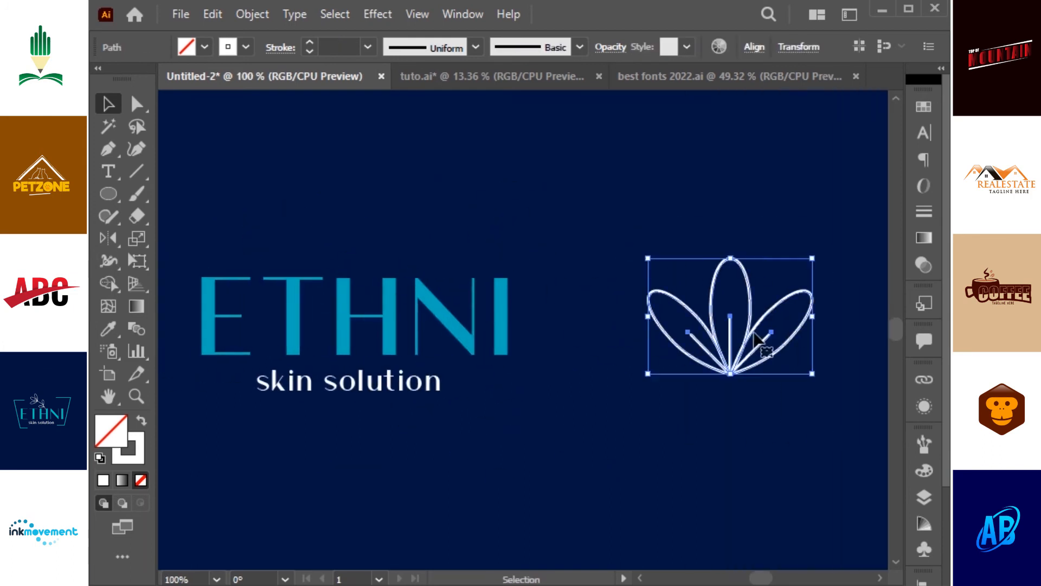
drag(806, 255, 774, 225)
drag(729, 304, 687, 270)
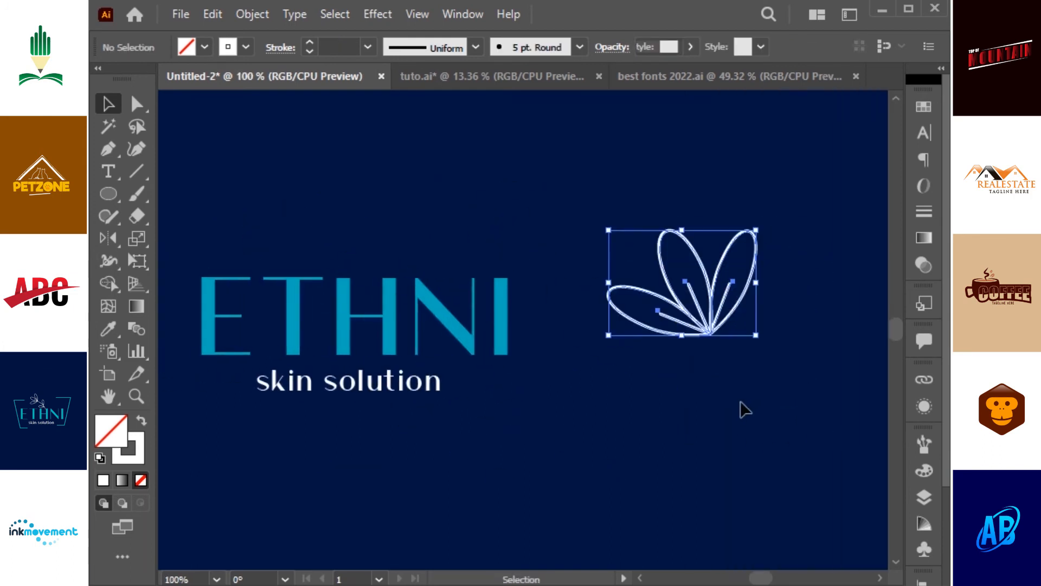
click(746, 409)
click(738, 304)
drag(771, 325, 784, 317)
click(781, 398)
Draw a curved stem from the flower's base, bending down to the right, with the Pen tool
key(p)
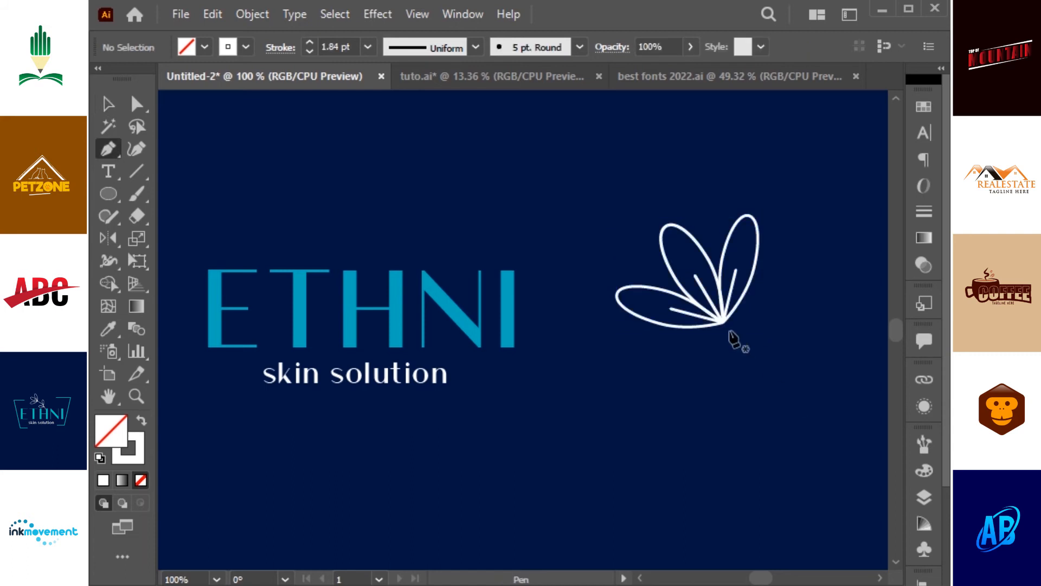
click(719, 319)
drag(752, 447, 809, 463)
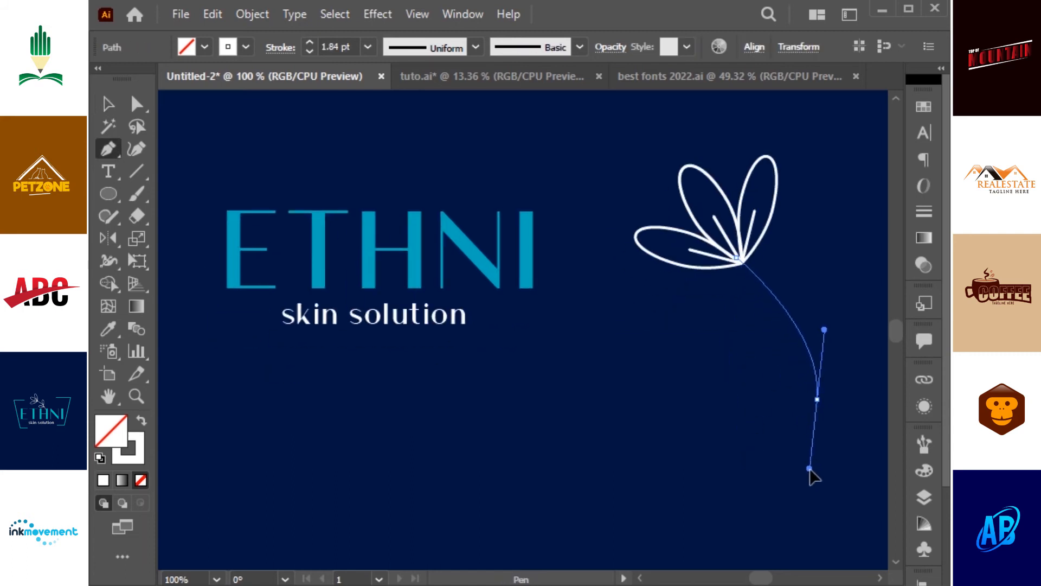
key(v)
click(785, 262)
Rotate the flower head further counterclockwise and set its base on the stem's upper end
drag(789, 186, 724, 221)
drag(783, 153, 752, 142)
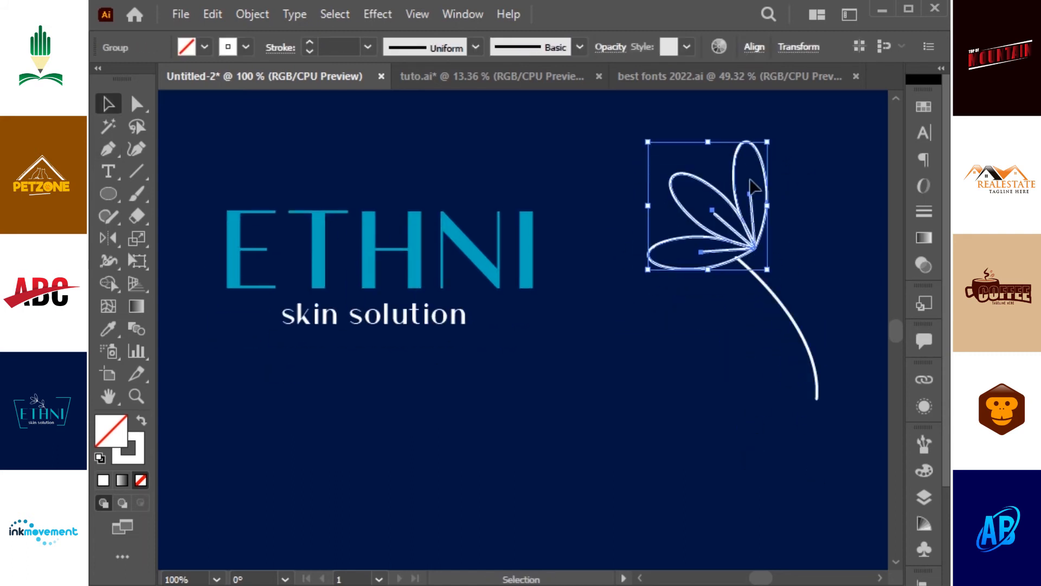
drag(753, 247, 737, 258)
click(779, 230)
Copy the middle petal out of the flower group and place a smaller copy as a leaf left of the lower stem
double_click(721, 245)
click(718, 243)
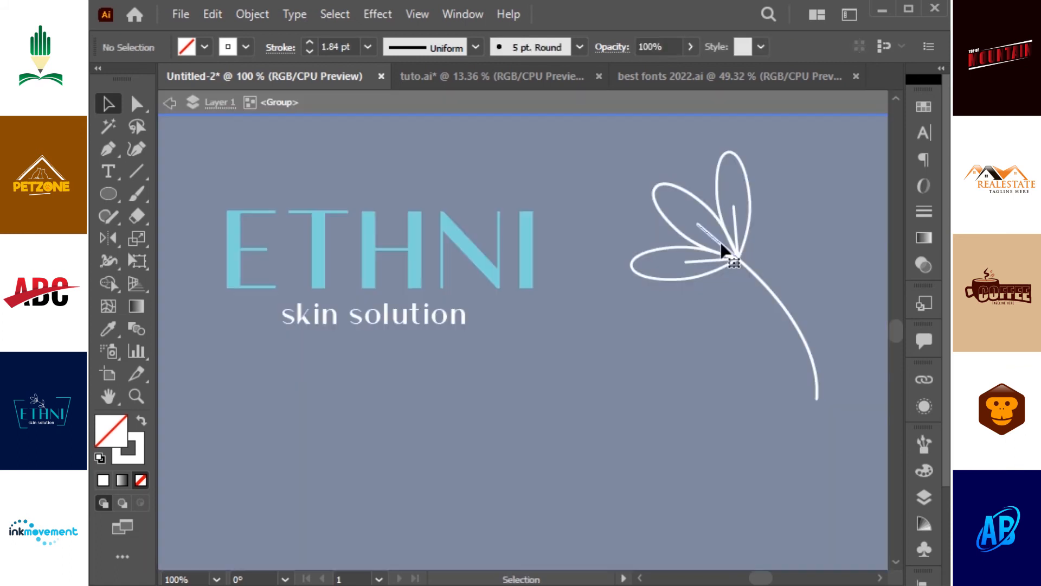
double_click(741, 344)
key(ctrl+v)
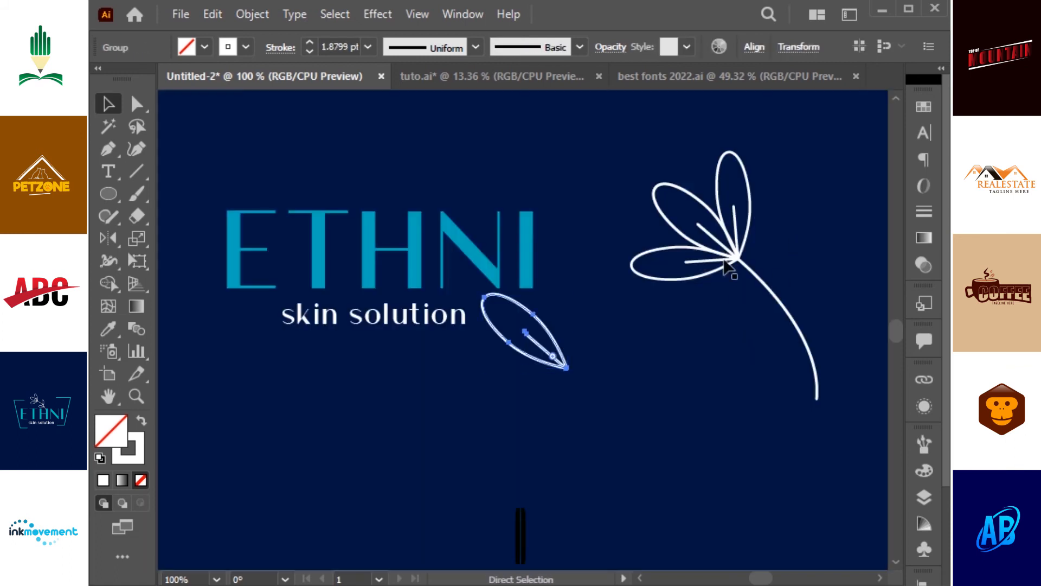
drag(572, 290, 566, 294)
drag(523, 331, 797, 353)
Place a mirrored copy of the leaf on the stem's right side and rotate it nearly upright
key(ctrl+shift+a)
drag(827, 311, 827, 312)
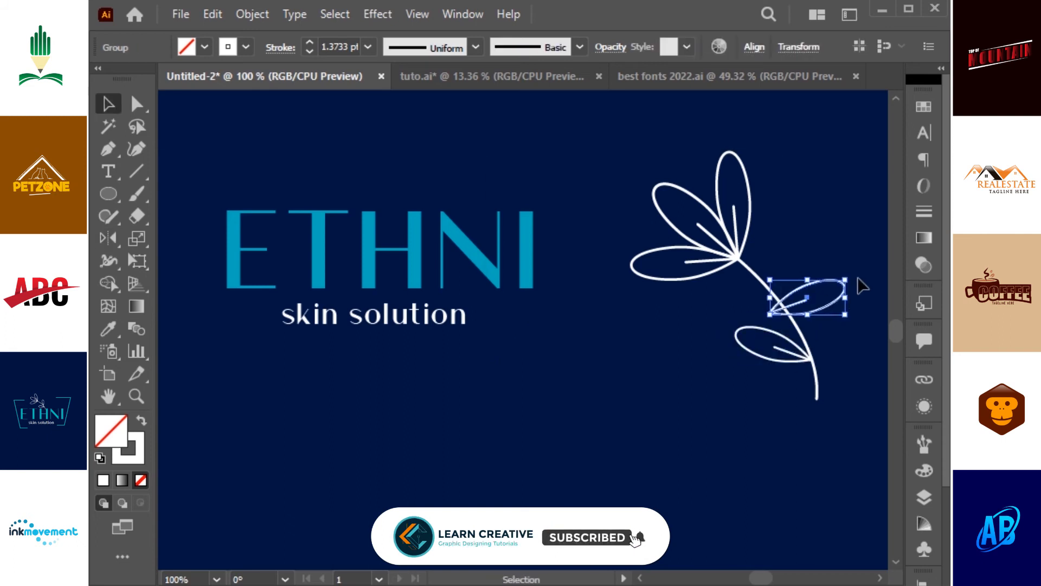
drag(851, 271, 805, 233)
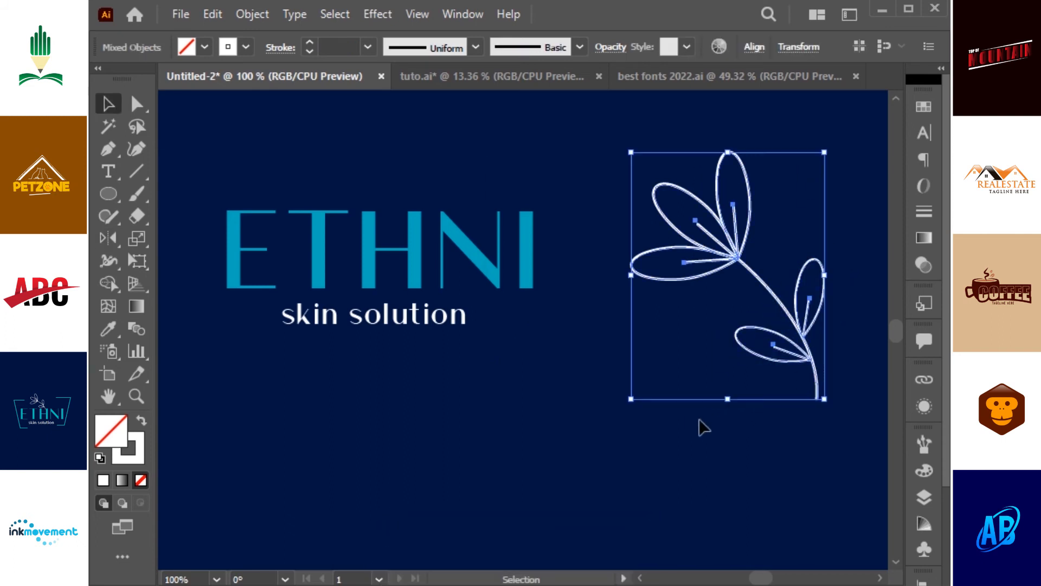
Apply the lower leaf's 1.3733 pt white stroke to the whole flower branch
key(i)
click(814, 355)
key(v)
click(672, 326)
Group the flower branch, scale it down and move it above the ETHNI text
key(ctrl+minus)
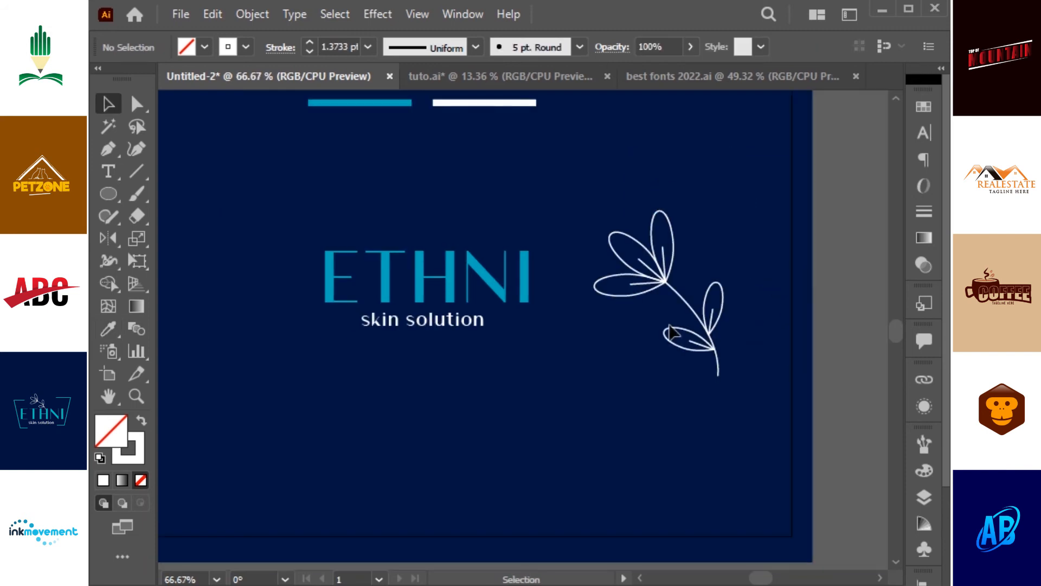
drag(672, 326, 772, 401)
drag(841, 261, 820, 299)
key(ctrl+g)
mouse_move(750, 332)
mouse_down()
mouse_move(622, 272)
mouse_move(490, 254)
mouse_up()
Rotate and reposition the branch so its stem meets the H of ETHNI, with a 1 pt stroke
mouse_move(558, 219)
mouse_down()
mouse_move(554, 235)
mouse_move(555, 213)
mouse_up()
click(585, 247)
drag(556, 278, 554, 286)
click(625, 277)
Draw an open slanted bracket with short upper and lower arms along the left side of the ETHNI text
scroll(639, 265, left, 1)
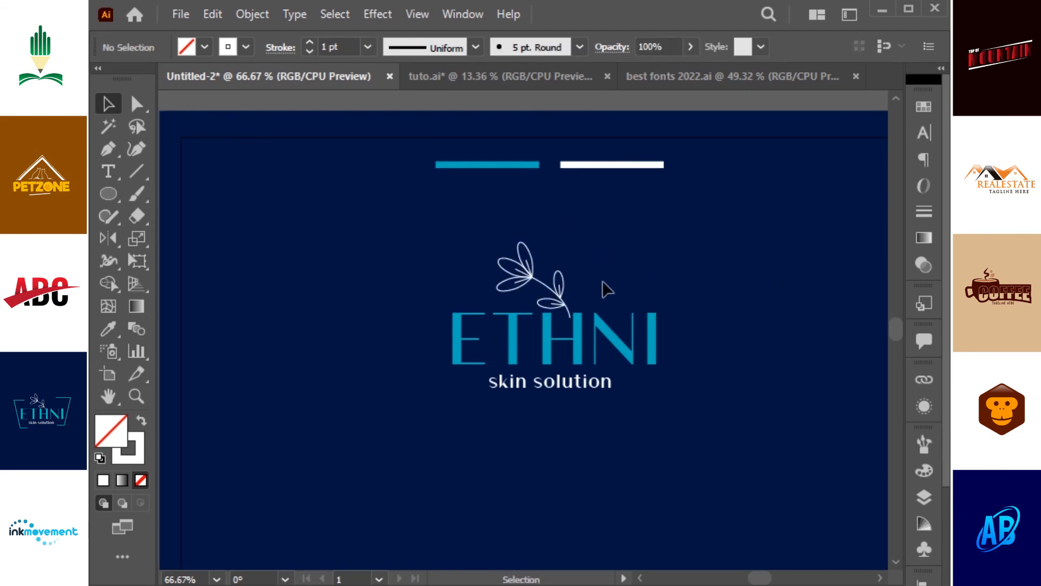
key(p)
click(457, 279)
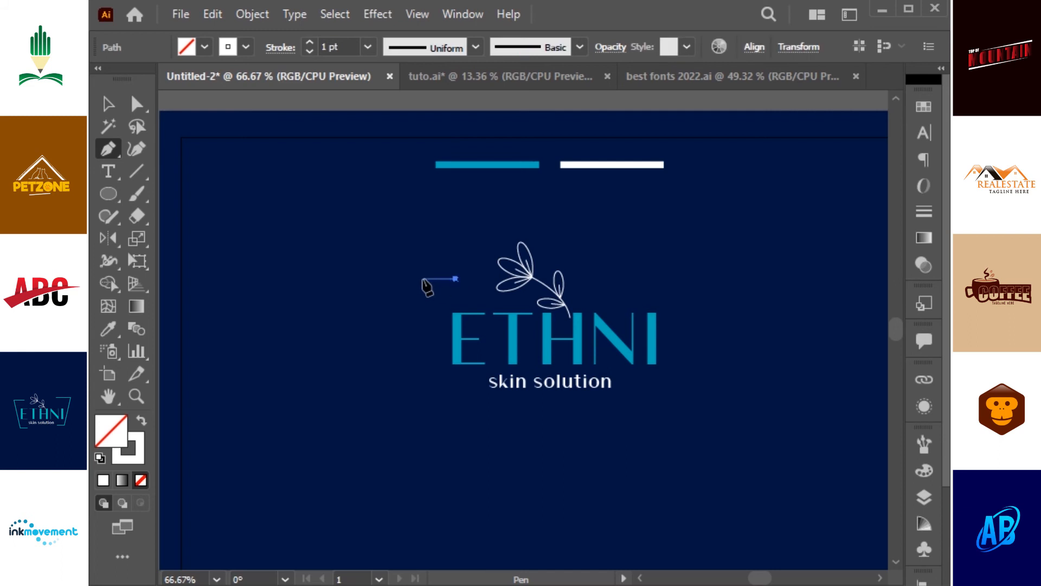
click(415, 279)
click(481, 411)
Give the left bracket the teal colour of the sample bar and a 3 pt stroke
key(v)
key(i)
click(509, 165)
key(v)
drag(439, 240, 434, 306)
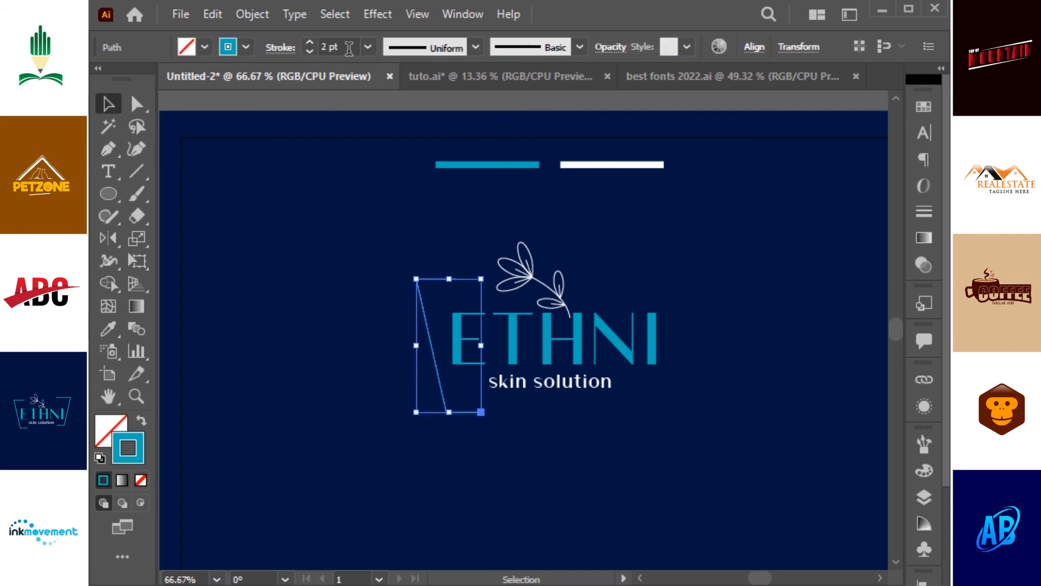
click(421, 196)
Reflect a copy of the bracket and place it on the right side of the ETHNI text
drag(442, 396, 667, 391)
key(o)
key(Return)
key(Return)
key(v)
click(753, 347)
drag(690, 348, 728, 350)
click(727, 351)
Reposition the right bracket and lengthen its upper arm toward the branch
key(a)
key(v)
drag(661, 394, 656, 393)
click(631, 288)
key(a)
drag(652, 260, 622, 261)
click(729, 267)
key(space)
key(v)
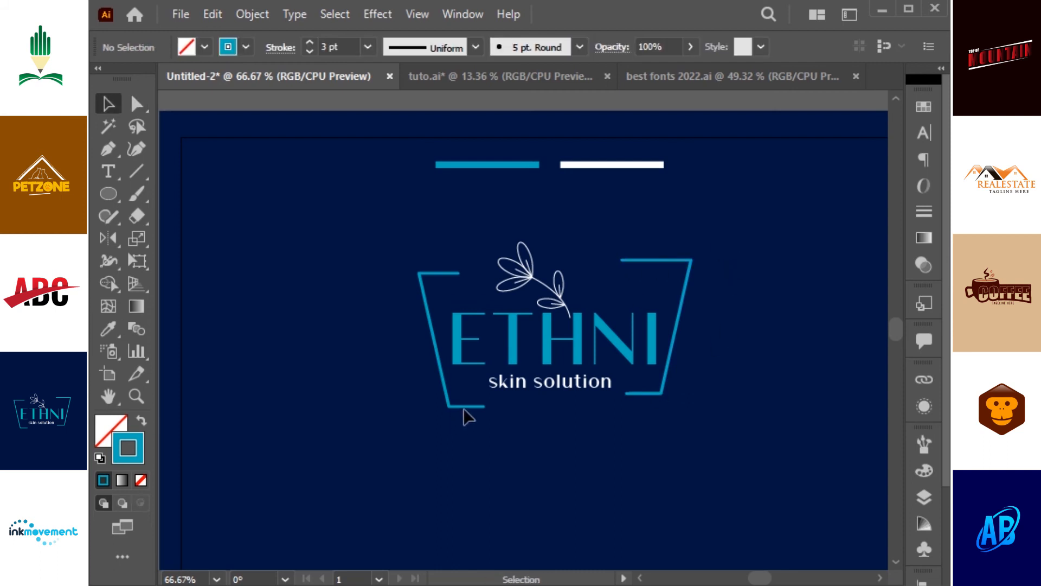
Lengthen the left bracket's upper arm toward the flower branch
key(a)
drag(459, 273, 469, 274)
click(748, 278)
drag(750, 278, 770, 284)
key(v)
Group all parts of the ETHNI logo, then resize and reposition the group on the artboard
drag(775, 233, 380, 510)
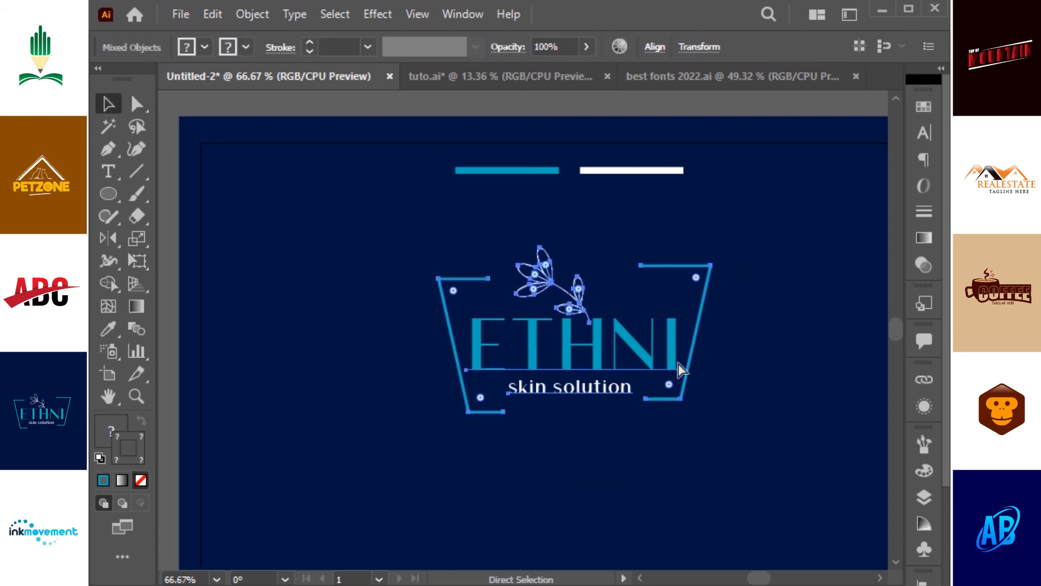
key(ctrl+g)
drag(625, 346, 653, 374)
drag(739, 276, 731, 189)
click(783, 239)
key(space)
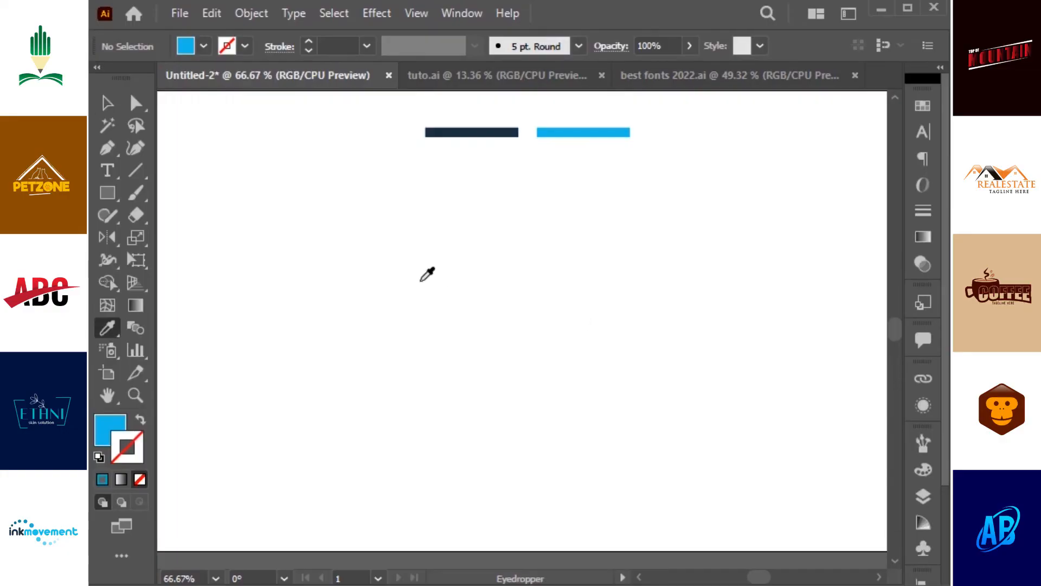
Add the text "inkmovement" below the sample bars on the white artboard and enlarge it
key(t)
click(424, 275)
text(inkmove)
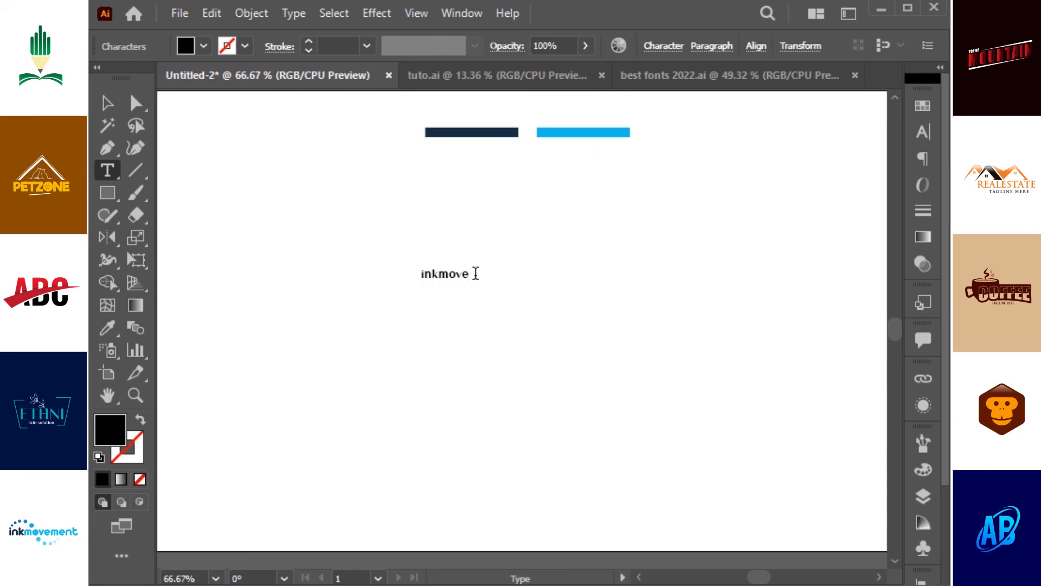
text(ment)
key(Escape)
drag(498, 283, 590, 319)
Change the inkmovement text to the Arista font and enlarge it from its centre
key(ctrl+t)
click(778, 125)
text(arista)
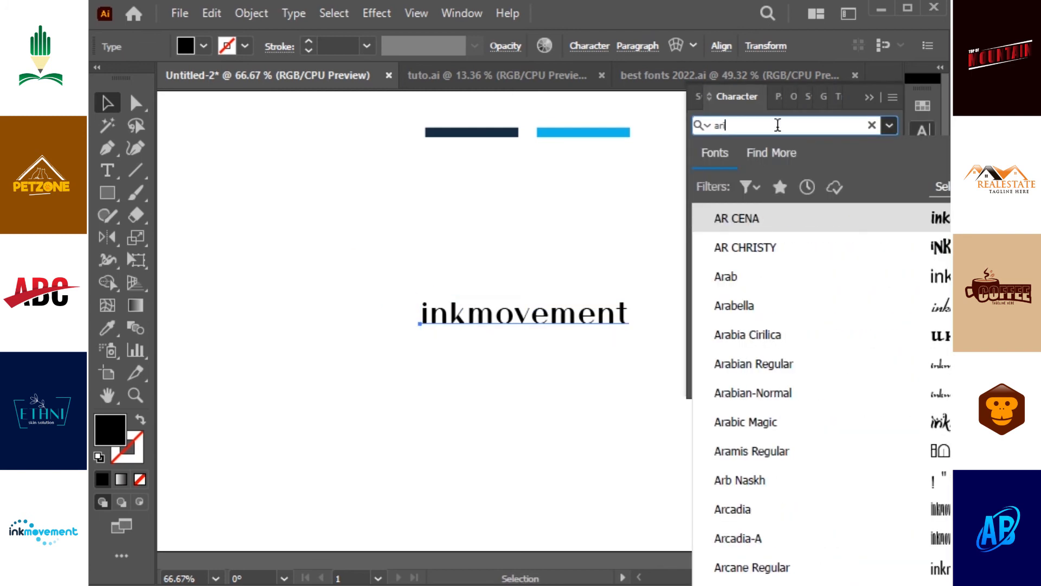
key(Return)
click(869, 97)
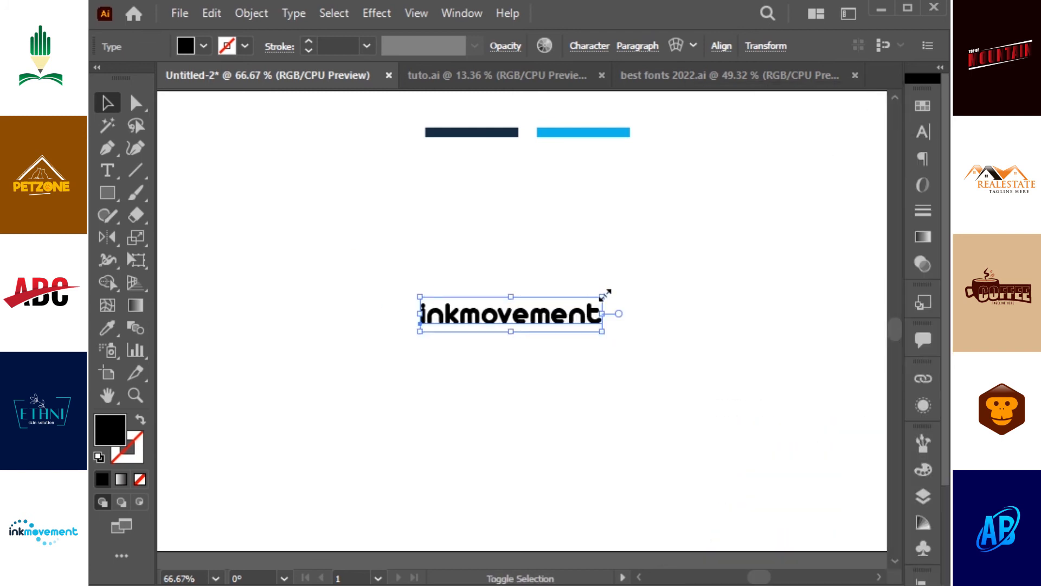
drag(602, 297, 632, 320)
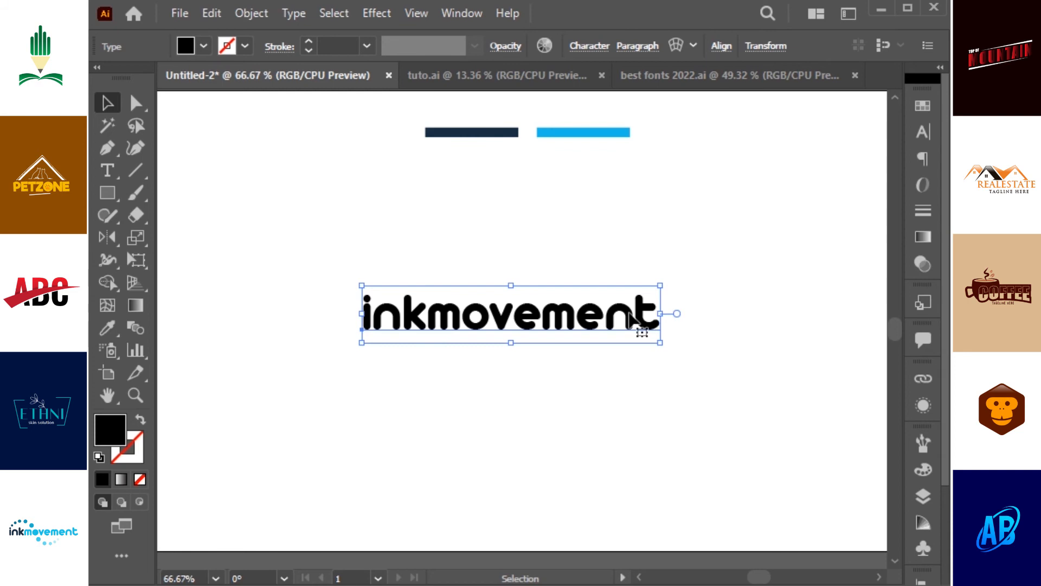
Expand the inkmovement text into shapes, ungroup the letters and remove the inner hole of the first o to make it solid
click(252, 13)
click(314, 182)
key(ctrl+shift+g)
click(501, 255)
key(a)
click(487, 304)
key(Delete)
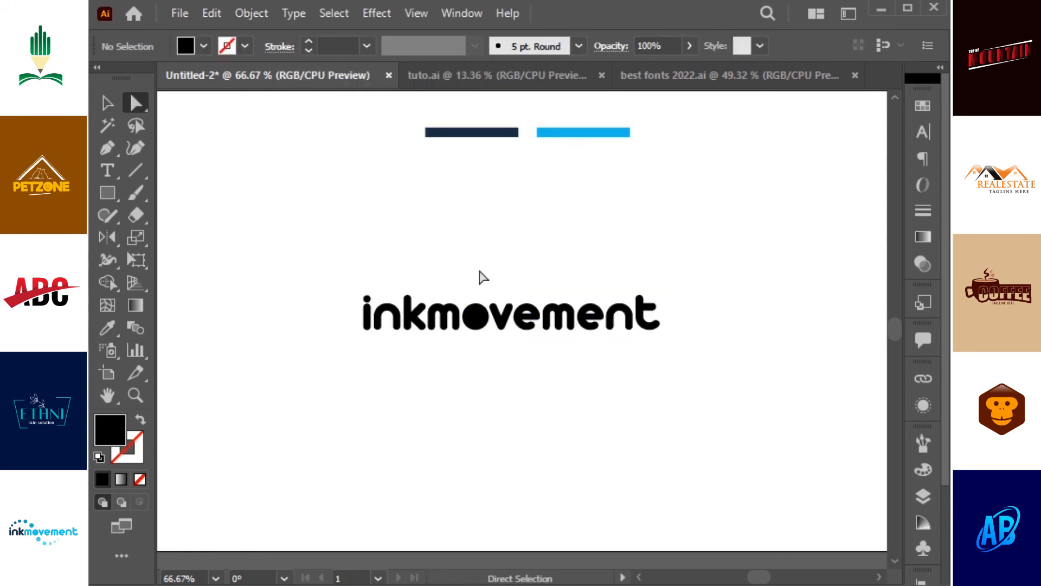
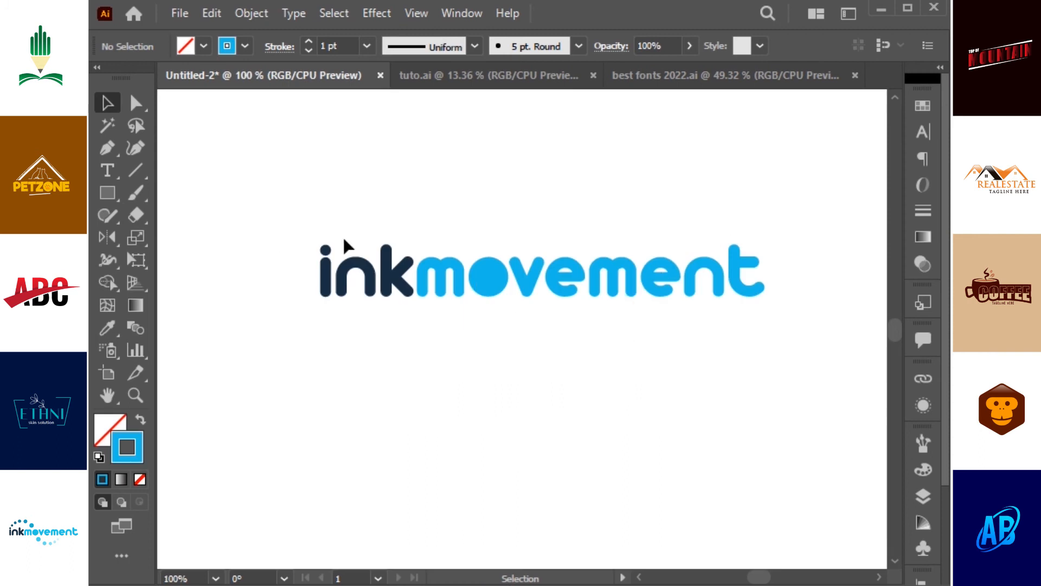
Draw a curved path from the dot of the i, arching over the letters, through the solid o and below the wordmark
key(p)
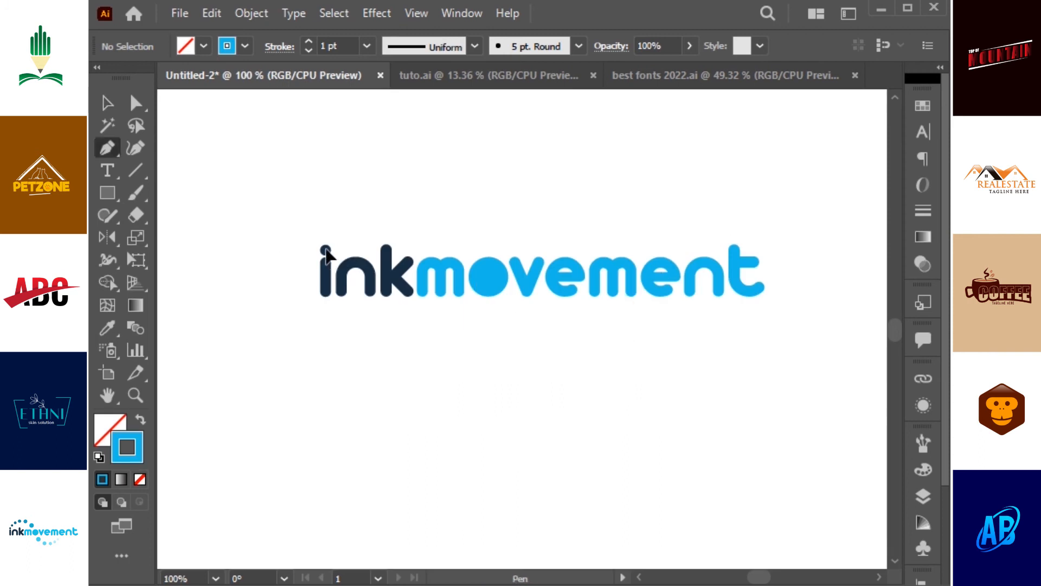
click(325, 249)
mouse_move(488, 222)
mouse_down()
mouse_move(496, 230)
mouse_move(473, 209)
mouse_up()
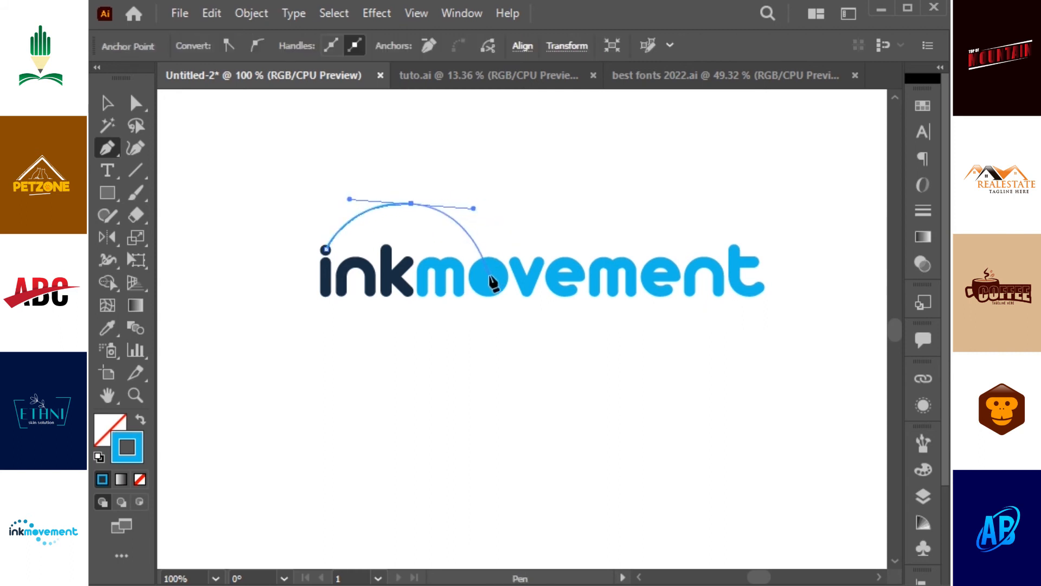
drag(586, 333, 673, 309)
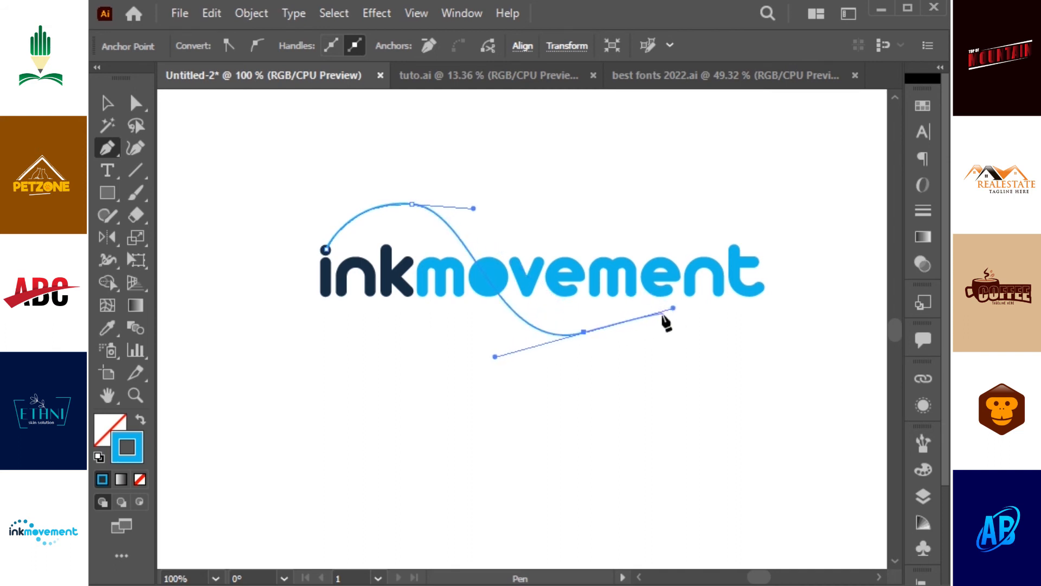
Adjust the curve's lower anchor below the wordmark and extend the path upward to the second e
click(584, 333)
key(a)
drag(495, 357, 498, 344)
drag(584, 332, 579, 341)
drag(493, 353, 485, 337)
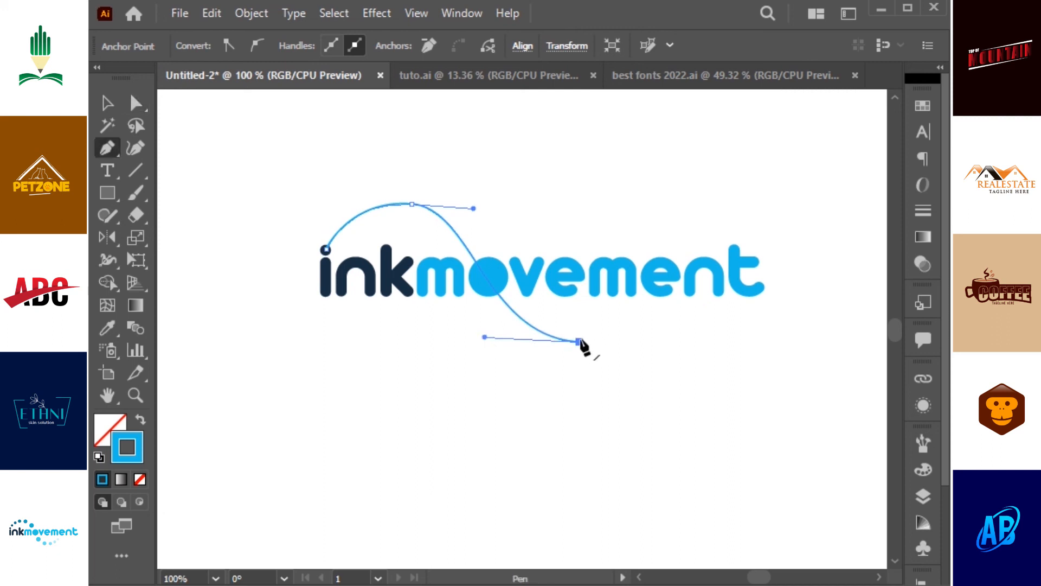
drag(672, 298, 691, 251)
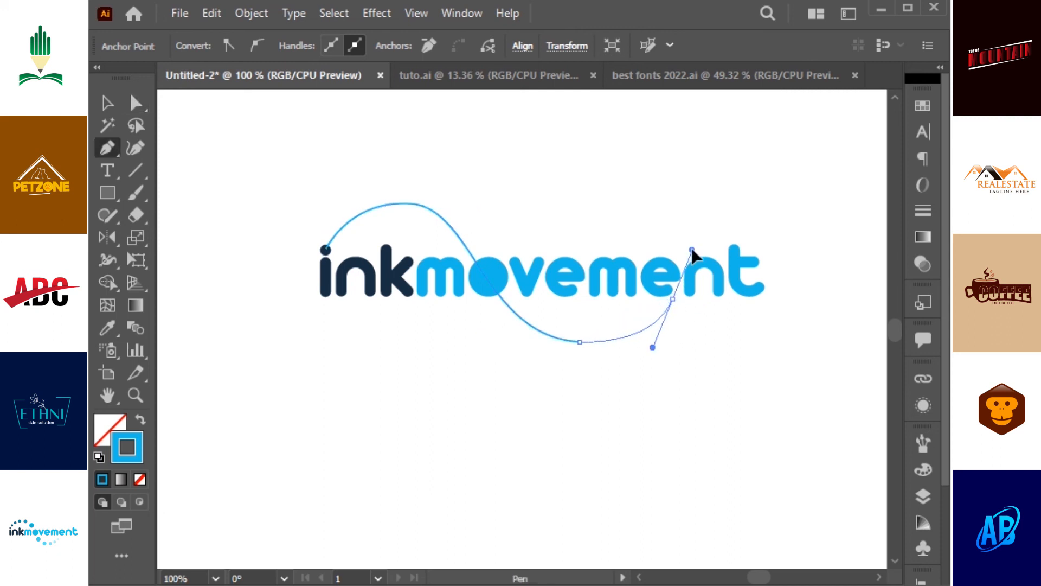
Smooth the wave path running through the wordmark with the Smooth tool
key(v)
click(677, 369)
click(604, 340)
click(106, 217)
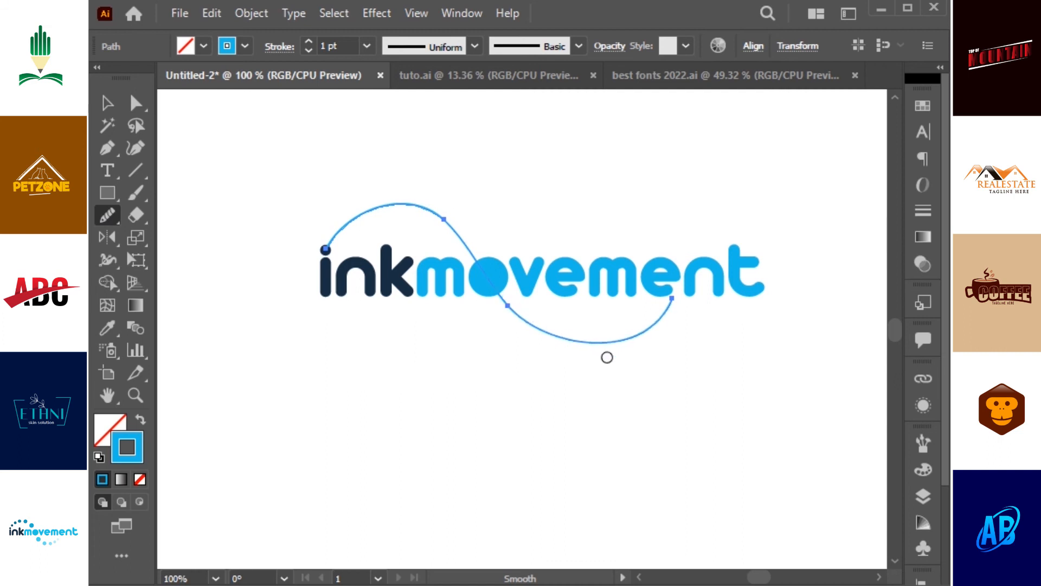
key(a)
click(608, 356)
click(668, 306)
key(Delete)
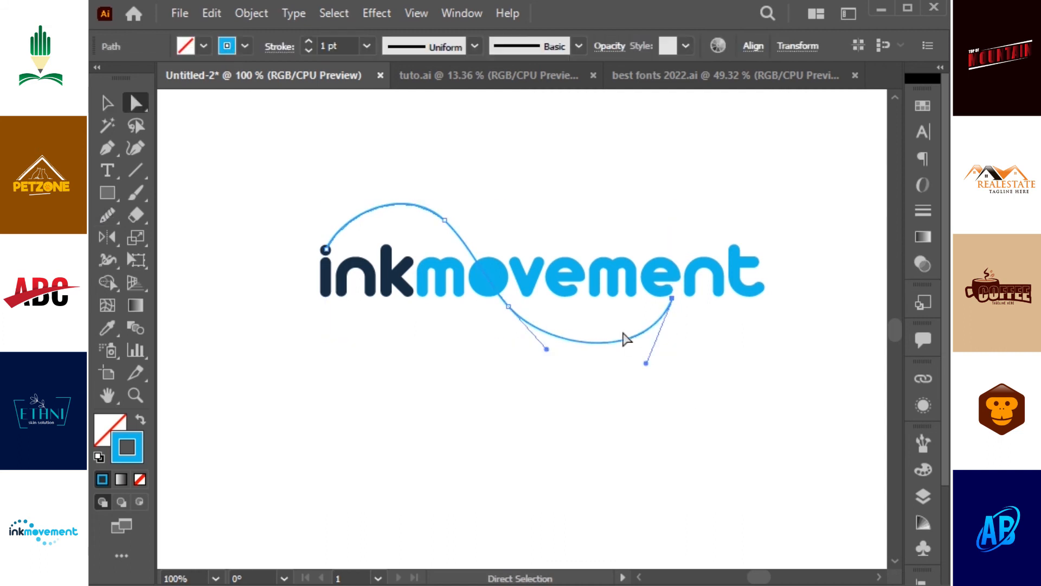
Cut the wave path at the centre of the solid o and delete its lower half
key(c)
click(489, 282)
key(v)
click(504, 300)
key(Delete)
Copy the upper arc, reflect it in both directions and place it below the wordmark as the wave's lower half
drag(458, 234, 609, 318)
key(o)
key(Return)
key(Return)
key(v)
key(o)
key(Return)
click(514, 204)
key(Return)
key(v)
drag(549, 353, 541, 345)
click(661, 380)
Apply a dashed stroke with a 0 pt dash and a gap to both arcs
click(426, 208)
shift+click(548, 345)
click(277, 46)
click(101, 176)
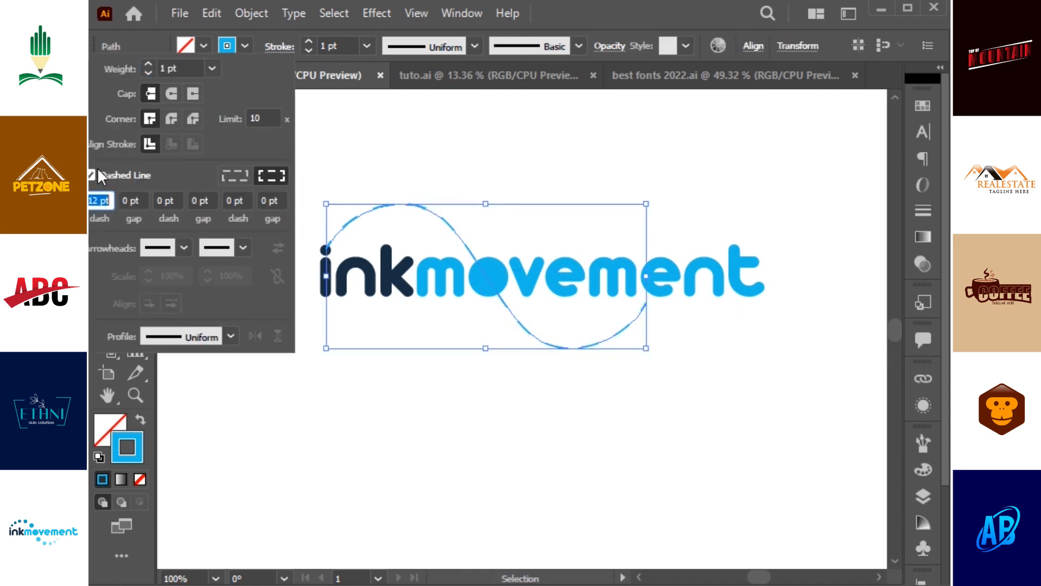
scroll(107, 198, down, 7)
click(134, 202)
scroll(142, 202, up, 7)
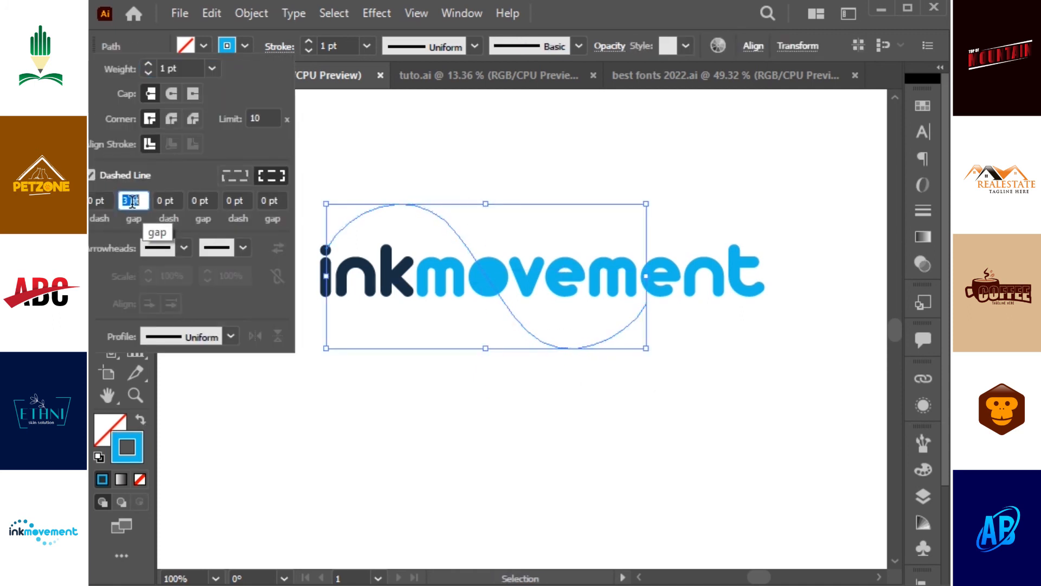
Give the dashed arcs round caps, round corners, a 4 pt weight and a 9 pt gap so they become dotted
click(172, 94)
click(172, 119)
click(168, 69)
scroll(168, 69, up, 3)
click(133, 198)
scroll(133, 197, up, 4)
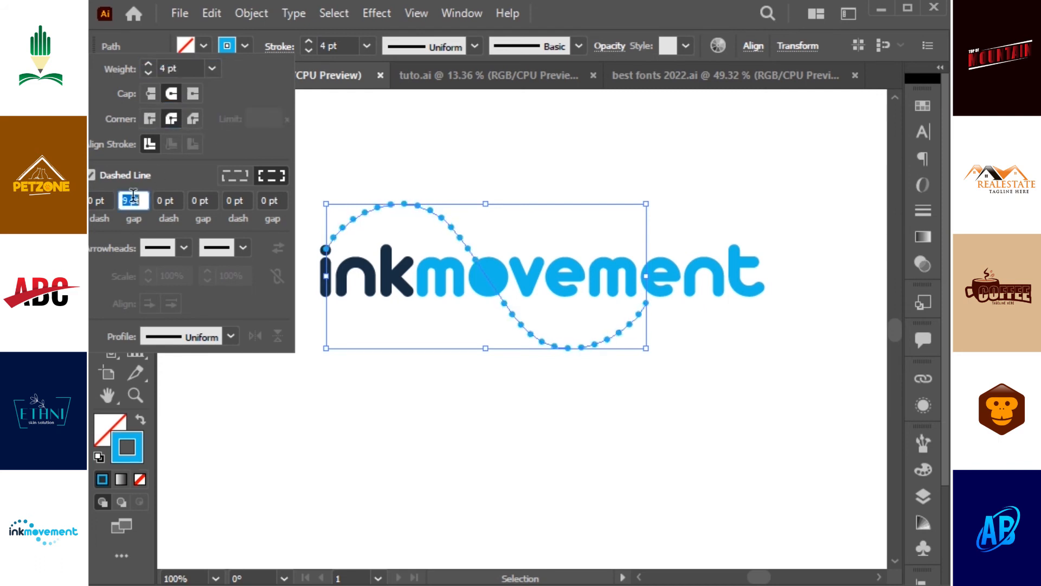
click(451, 217)
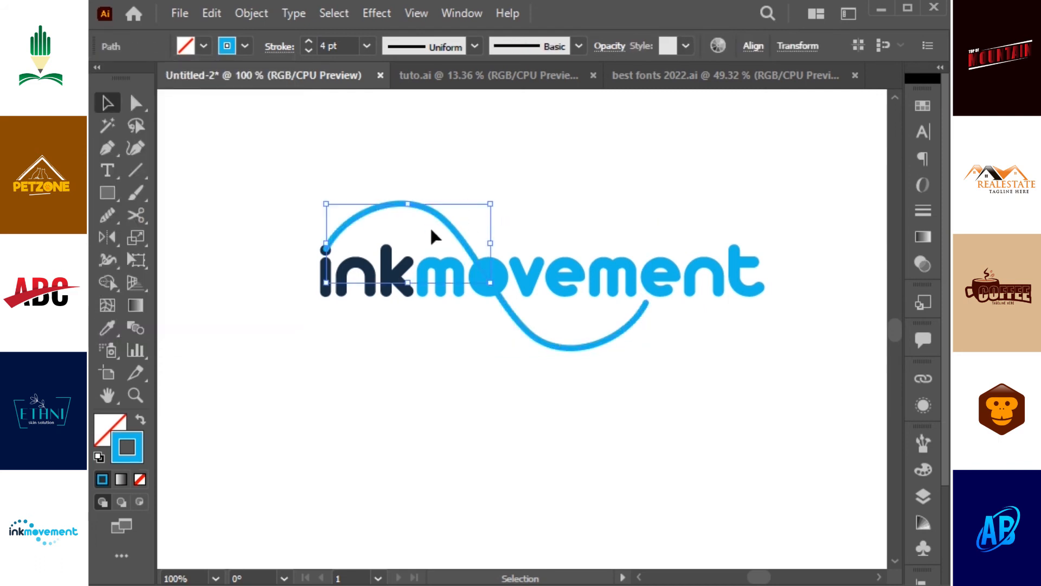
click(280, 47)
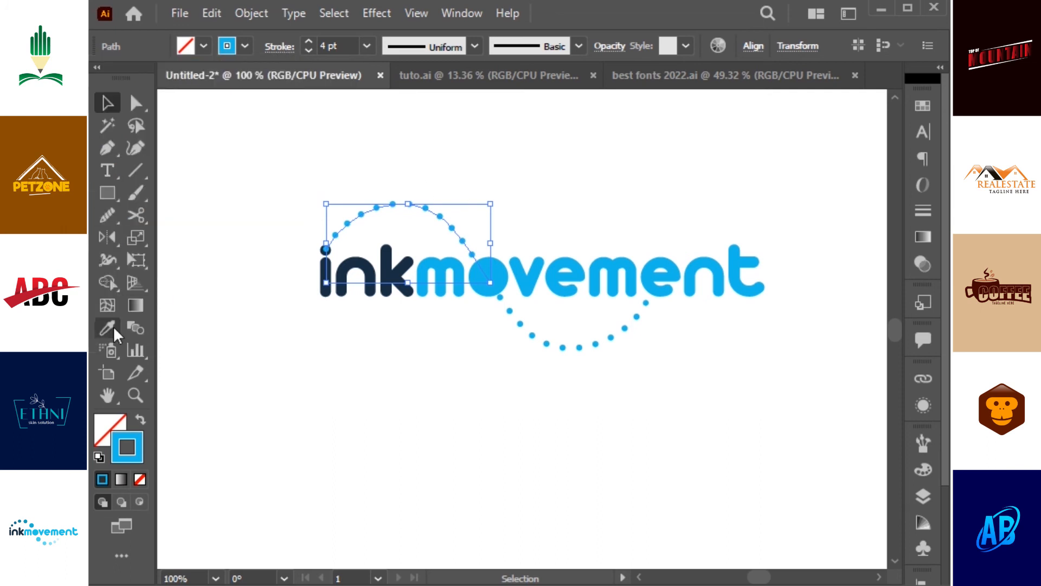
Delete the lower dotted arc beneath the wordmark
click(107, 260)
key(v)
click(509, 310)
key(Delete)
Widen the upper arc's stroke at the solid o with the Width tool so its dots grow toward that end
click(467, 252)
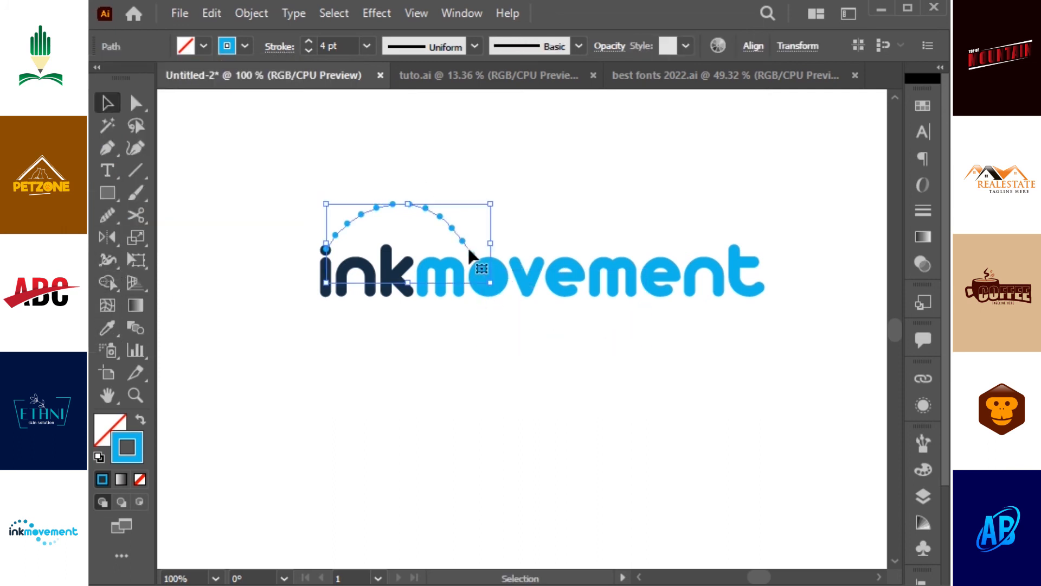
click(107, 260)
drag(484, 291, 477, 293)
key(v)
click(466, 169)
click(440, 215)
Widen the arc's stroke at its start so the first dot matches the dot of the i
key(z)
drag(278, 210, 393, 275)
key(v)
key(shift+w)
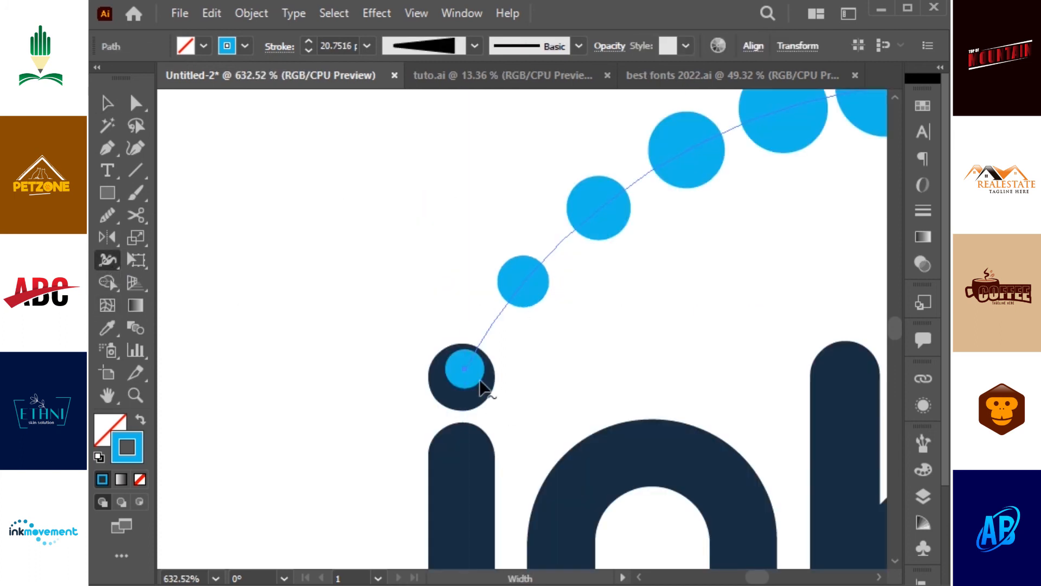
mouse_move(482, 380)
mouse_down()
mouse_move(497, 390)
mouse_move(320, 346)
mouse_up()
key(a)
Set the dotted arc's dash gap to 20 pt
key(ctrl+minus)
key(ctrl+minus)
key(ctrl+minus)
key(ctrl+minus)
key(ctrl+minus)
key(v)
drag(595, 202, 533, 252)
click(280, 46)
click(133, 200)
key(Up)
key(Up)
key(Up)
key(Up)
key(Up)
key(Up)
key(Up)
key(Up)
key(Up)
key(Up)
key(Up)
key(Up)
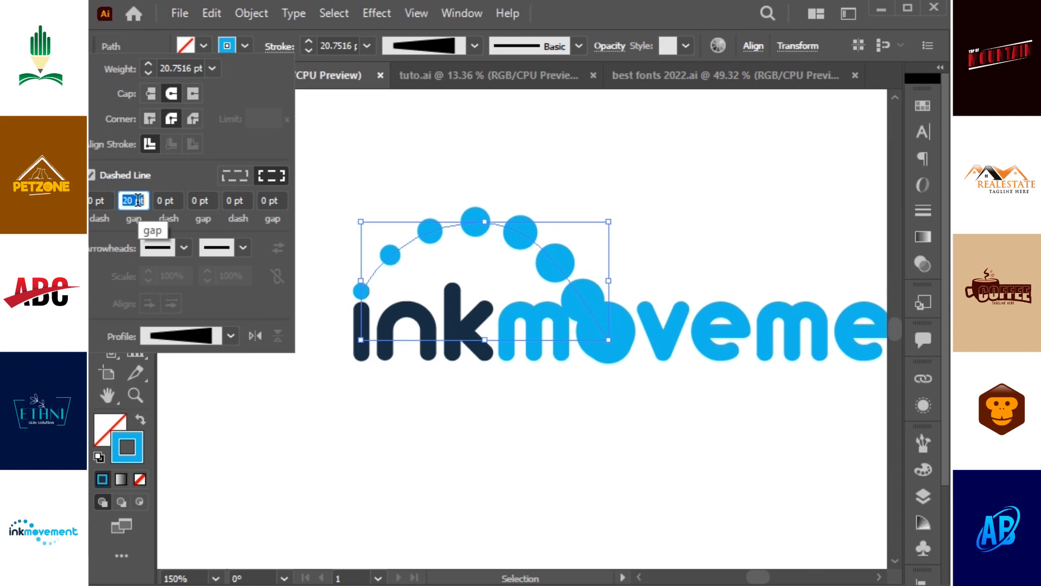
key(Return)
Reshape the dotted arc's right side by moving its upper anchor point and curve handle
key(a)
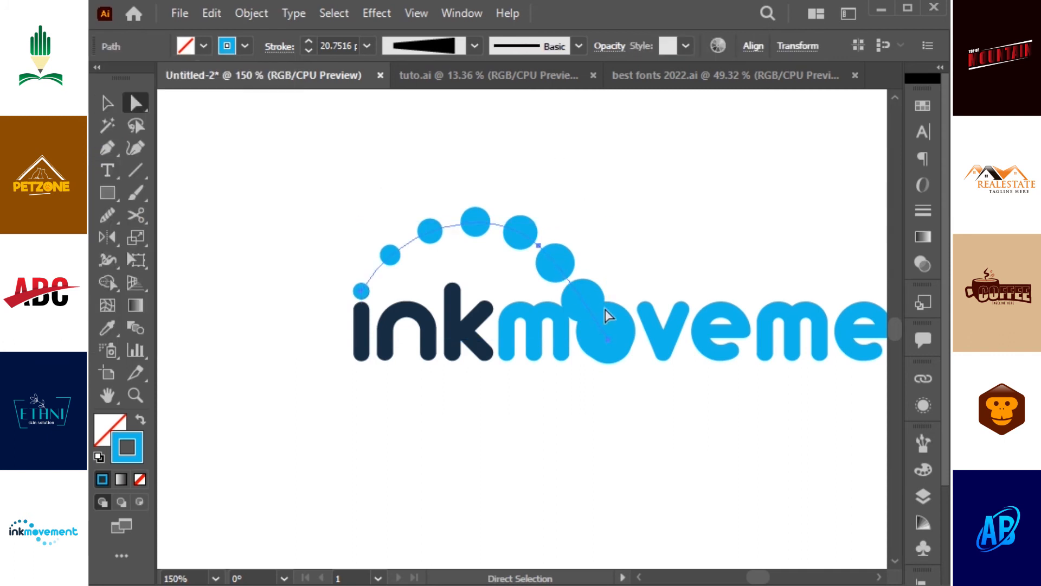
click(538, 245)
drag(545, 242, 591, 274)
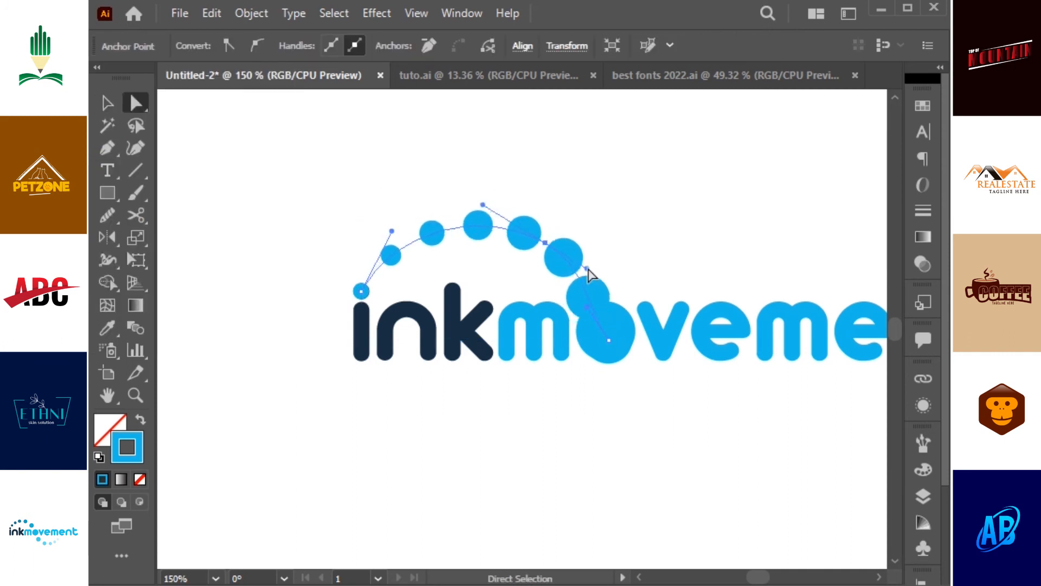
drag(546, 244, 538, 244)
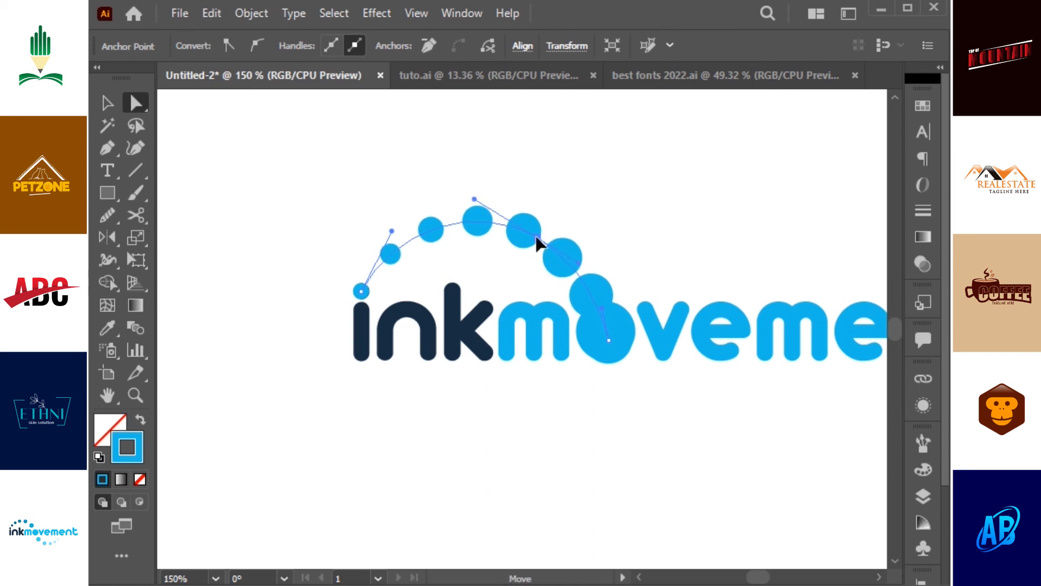
click(544, 242)
click(544, 242)
Expand the dotted arc into separate circles, keeping an in-place copy of the path as an undashed 1 pt guide line
key(v)
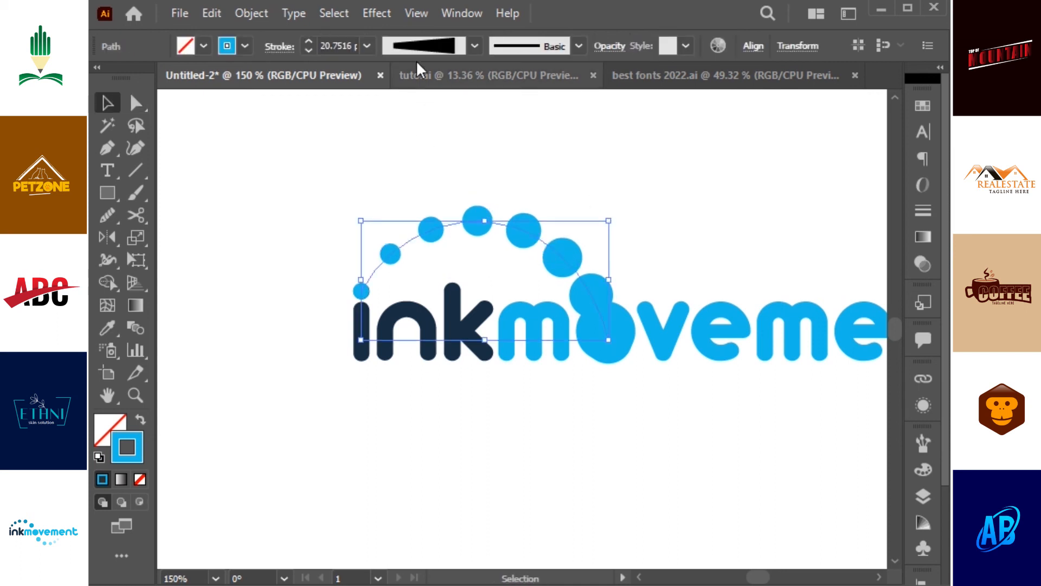
click(251, 13)
click(342, 202)
key(ctrl+z)
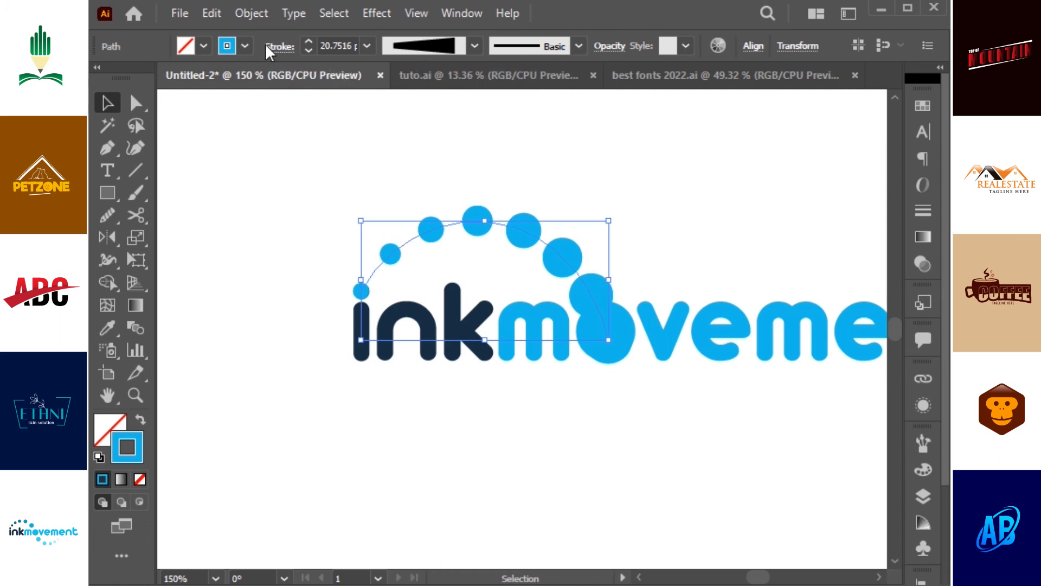
click(273, 47)
click(91, 174)
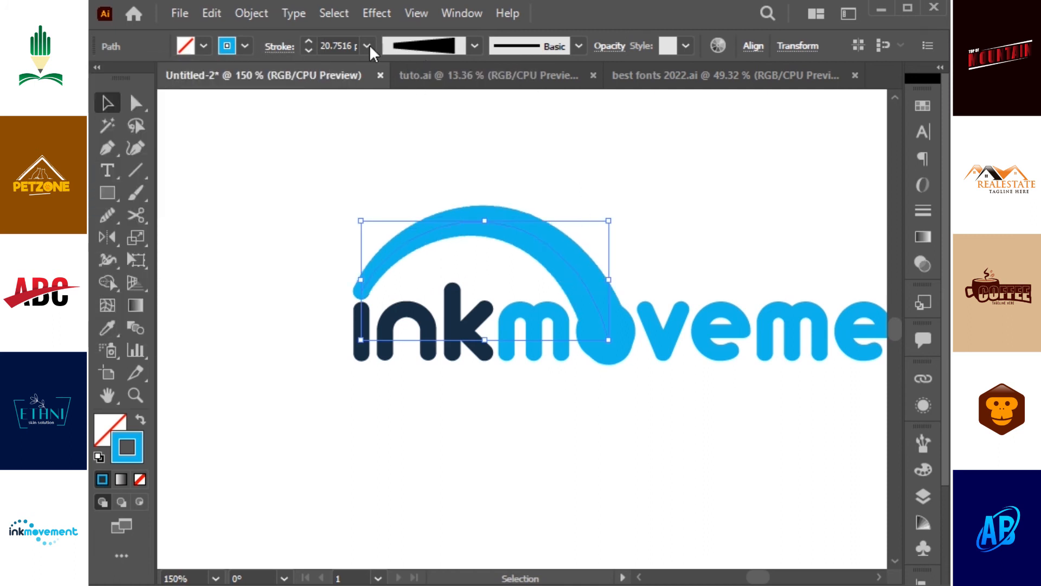
double_click(327, 45)
text(1)
key(Return)
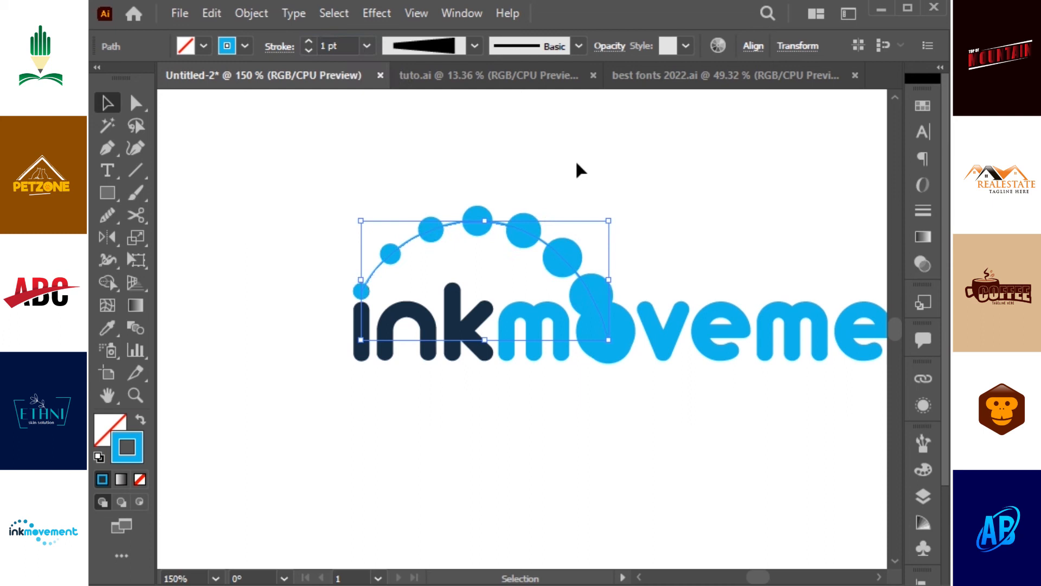
Isolate the group of circles and reposition the smaller ones along the guide arc
click(578, 169)
double_click(569, 256)
drag(294, 167, 632, 330)
drag(412, 405, 450, 370)
drag(267, 230, 802, 548)
key(a)
click(376, 268)
drag(341, 294, 340, 294)
drag(486, 187, 428, 212)
drag(626, 168, 554, 172)
drag(540, 183, 194, 197)
drag(381, 218, 336, 199)
drag(513, 302, 458, 236)
Delete the two circles overlapping the solid o at the end of the arc
drag(582, 363, 579, 356)
key(Delete)
drag(629, 467, 627, 437)
key(Delete)
Space the remaining larger circles more widely along the guide arc toward the solid o
drag(542, 291, 594, 294)
drag(526, 235, 549, 254)
drag(311, 181, 683, 264)
drag(605, 349, 203, 304)
drag(513, 294, 528, 304)
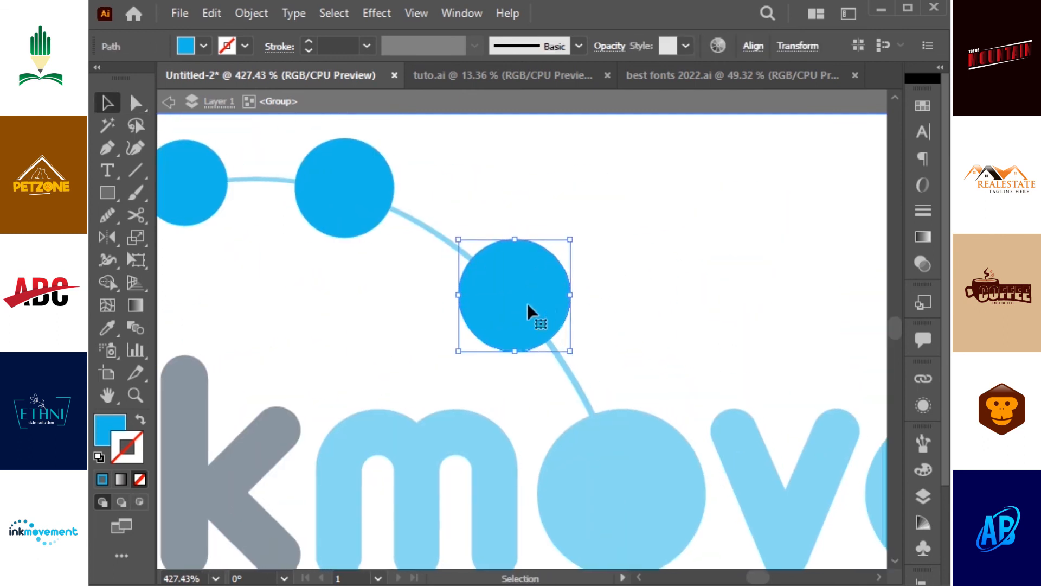
Slightly enlarge the two circles nearest the solid o, centre them on the guide and leave isolation mode
drag(572, 241, 575, 237)
drag(543, 296, 544, 304)
shift+click(515, 325)
click(515, 325)
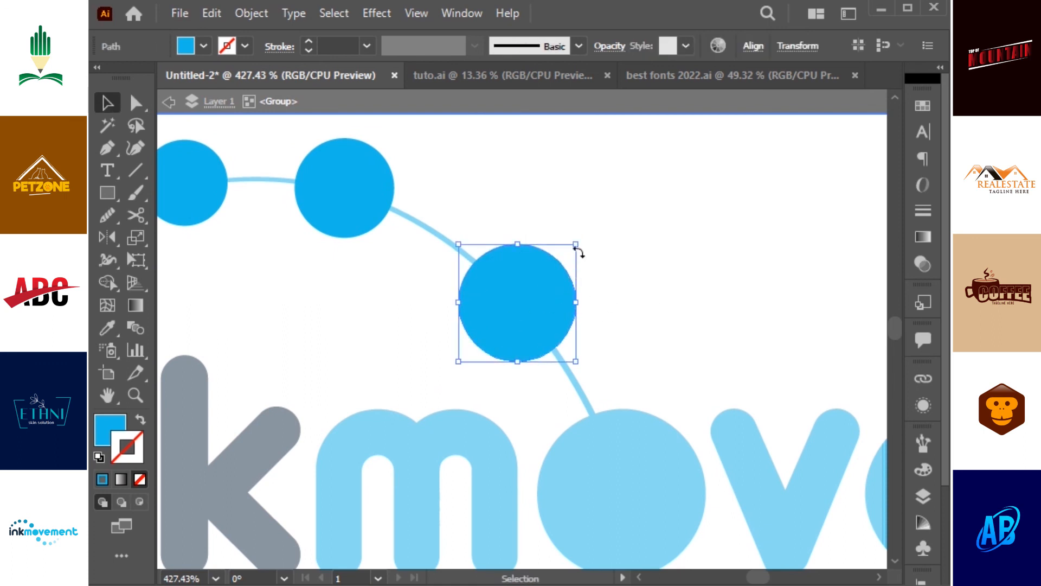
drag(577, 244, 580, 241)
drag(488, 241, 607, 282)
click(491, 263)
double_click(688, 227)
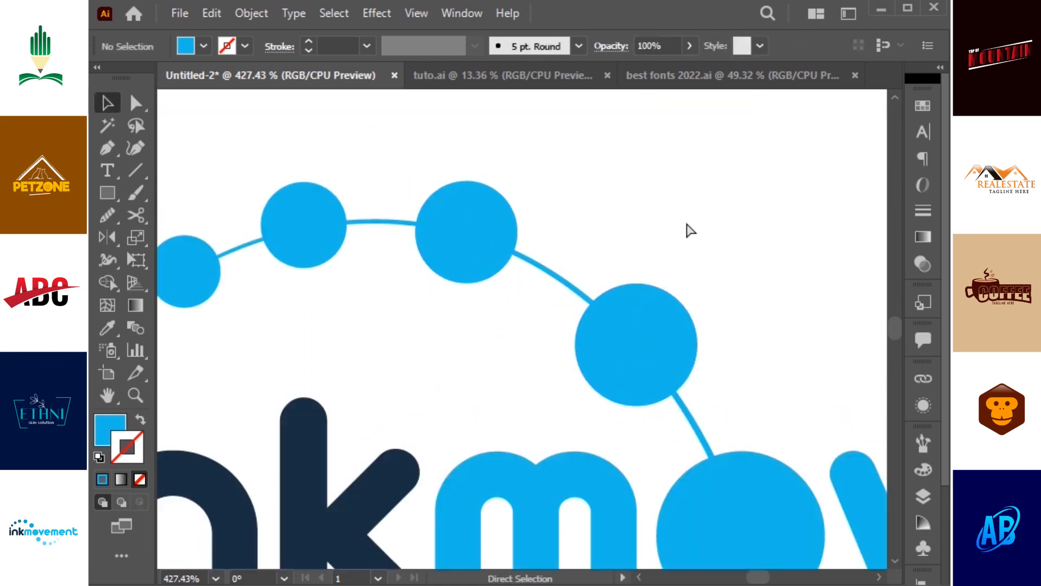
Delete the thin guide line behind the arc of circles
key(ctrl+0)
click(476, 312)
key(Delete)
key(ctrl+space)
drag(246, 186, 633, 404)
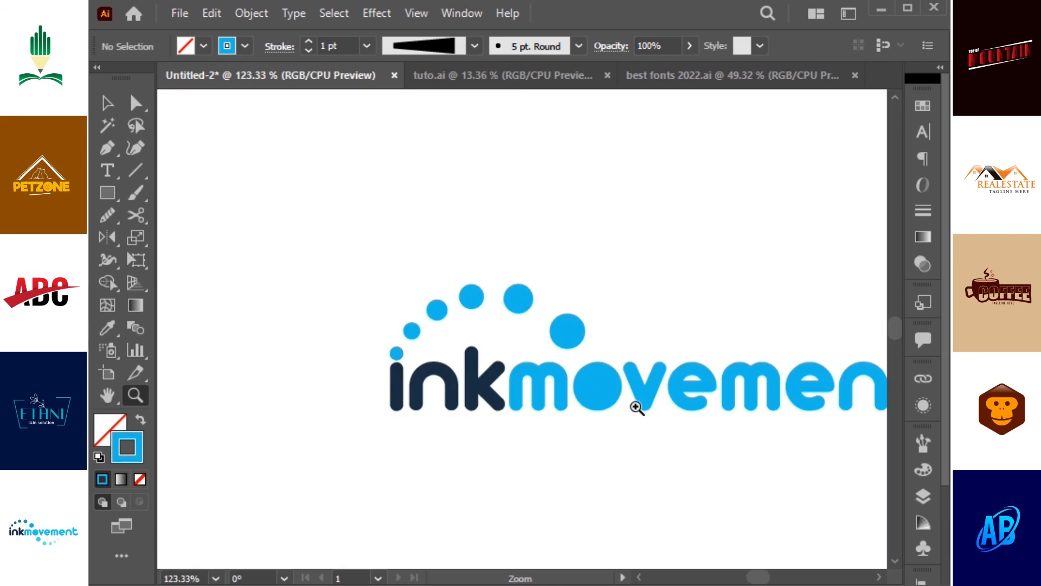
Draw a small rectangle above the logo and fill it with the dark navy of the letter i
click(398, 386)
click(395, 355)
click(510, 243)
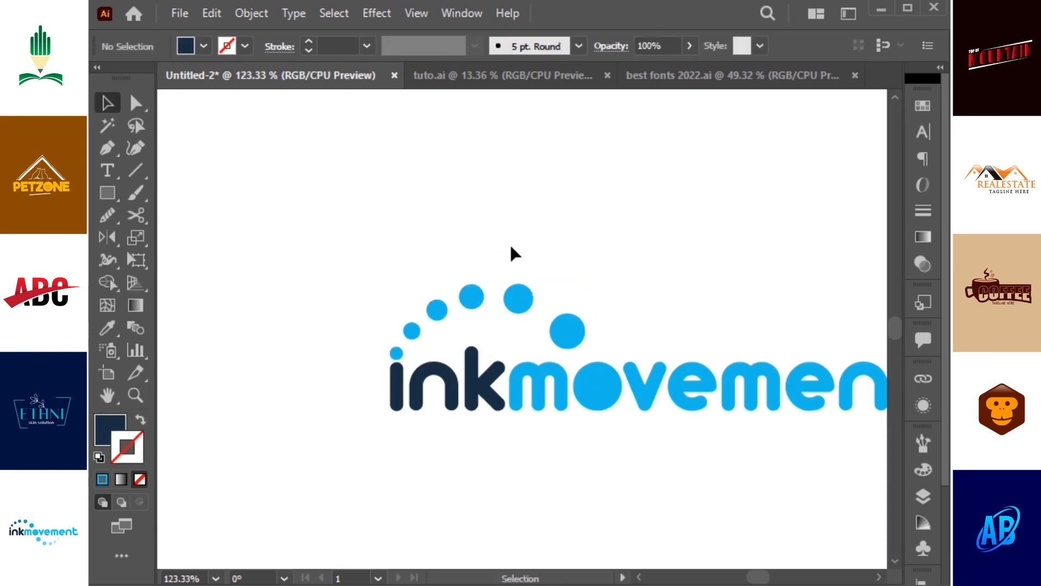
key(m)
mouse_move(409, 203)
mouse_down()
mouse_move(477, 218)
mouse_move(372, 195)
mouse_move(349, 203)
mouse_up()
key(i)
Copy the rectangle to the right in the wordmark's light blue and blend the two rectangles together
key(v)
drag(340, 196, 521, 205)
key(i)
click(608, 362)
key(v)
drag(591, 174, 324, 218)
key(ctrl+alt+b)
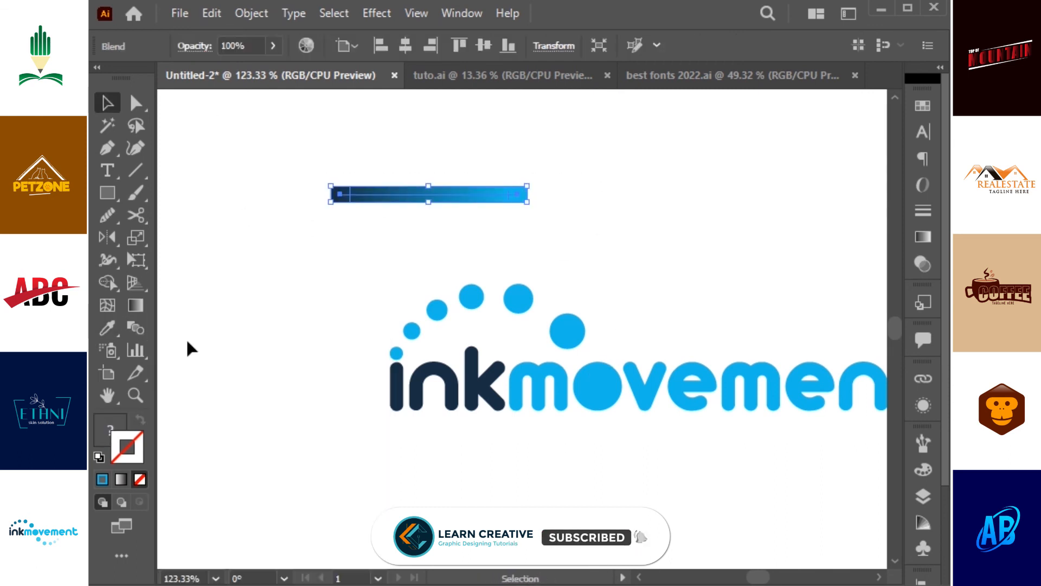
Set the blend between the two rectangles to 6 specified steps and deselect it
double_click(135, 328)
click(601, 259)
click(619, 261)
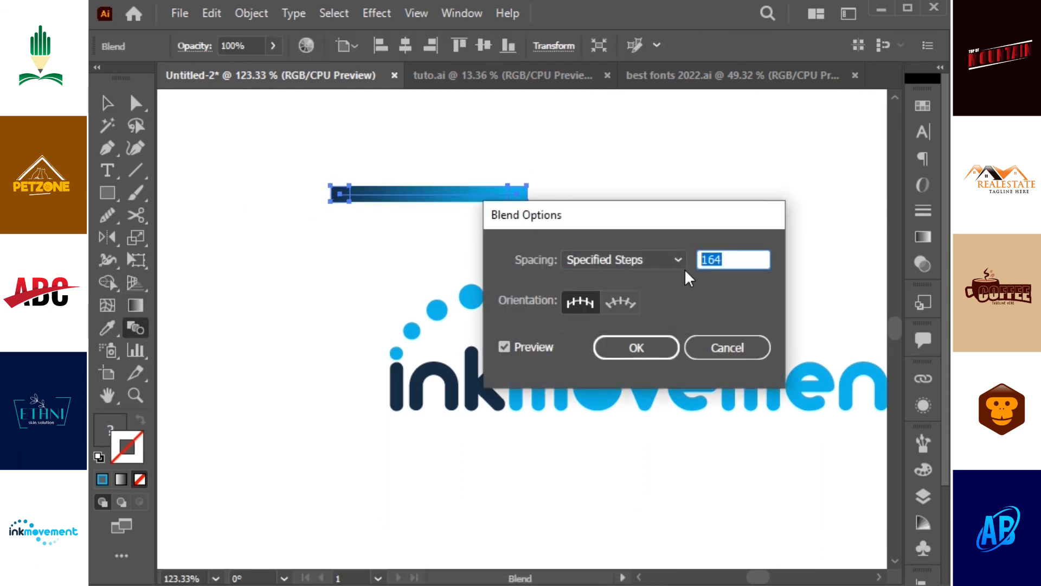
text(6)
key(Return)
key(v)
key(ctrl+shift+a)
Colour only the smallest circle, the dot of the i, with the darkest navy swatch of the blend
click(402, 355)
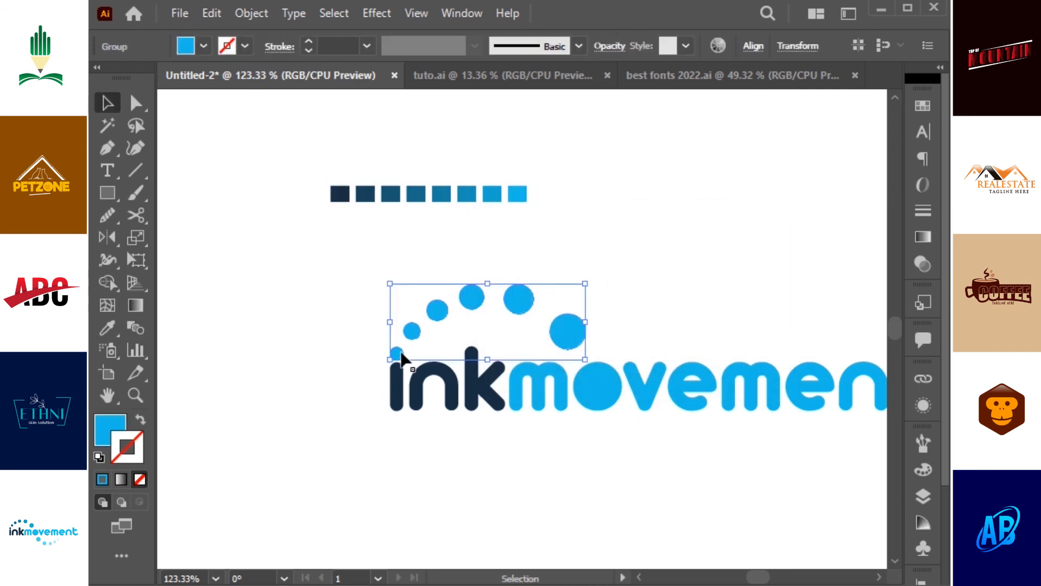
key(ctrl+shift+a)
key(a)
click(397, 351)
key(i)
click(333, 193)
key(v)
key(ctrl+shift+a)
Colour the second and third circles of the arc with the third and fourth swatches of the blend
key(a)
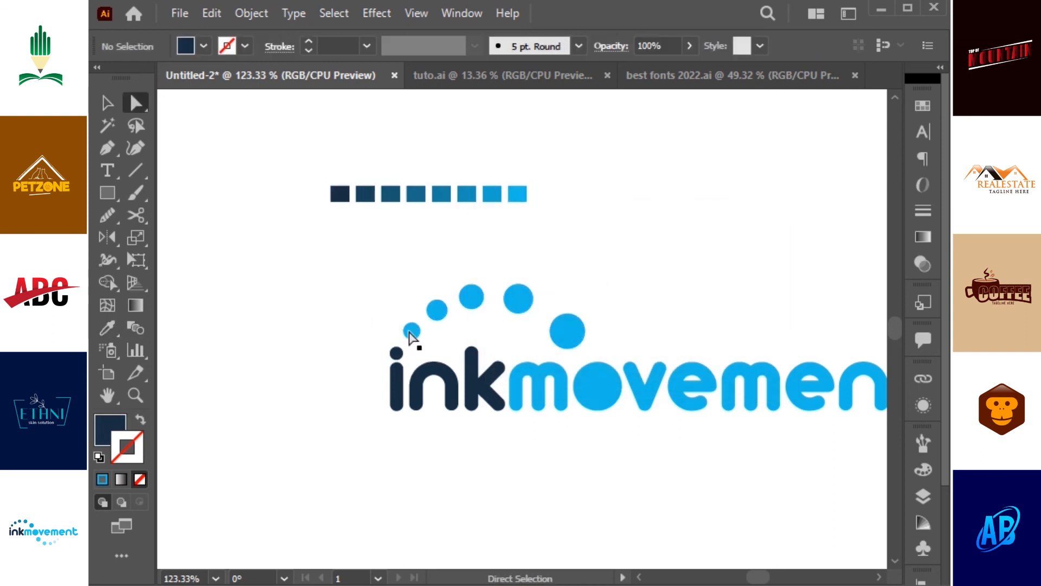
click(411, 336)
key(i)
click(392, 193)
key(a)
click(437, 309)
key(i)
click(415, 194)
Colour the fourth and fifth circles of the arc with the fifth and sixth swatches of the blend
key(a)
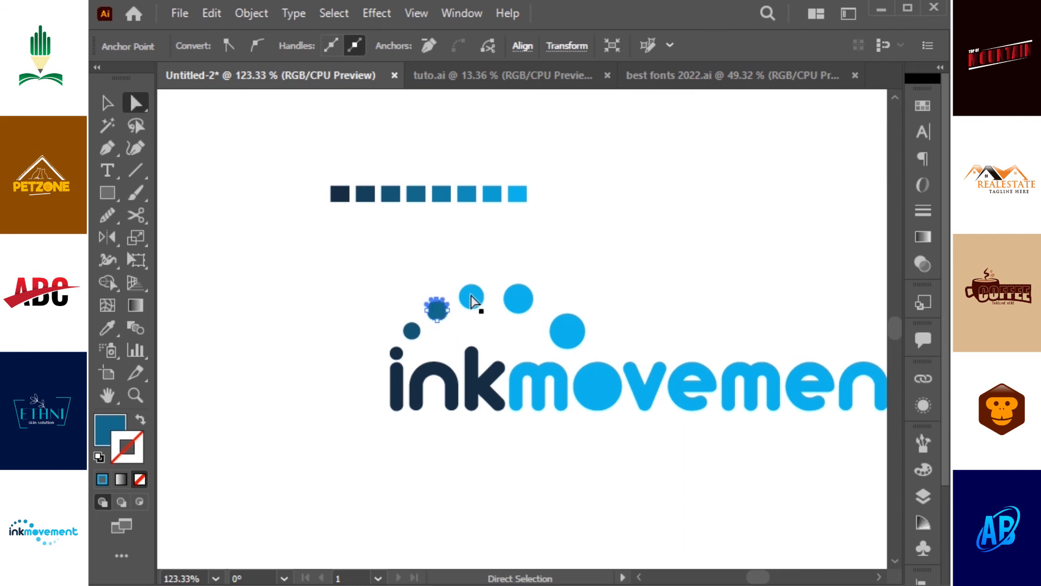
click(471, 297)
key(i)
click(441, 193)
key(a)
click(518, 298)
key(i)
click(492, 194)
Colour the largest circle of the arc with the seventh swatch of the blend and deselect everything
key(a)
click(564, 328)
key(i)
click(492, 194)
key(v)
key(ctrl+shift+a)
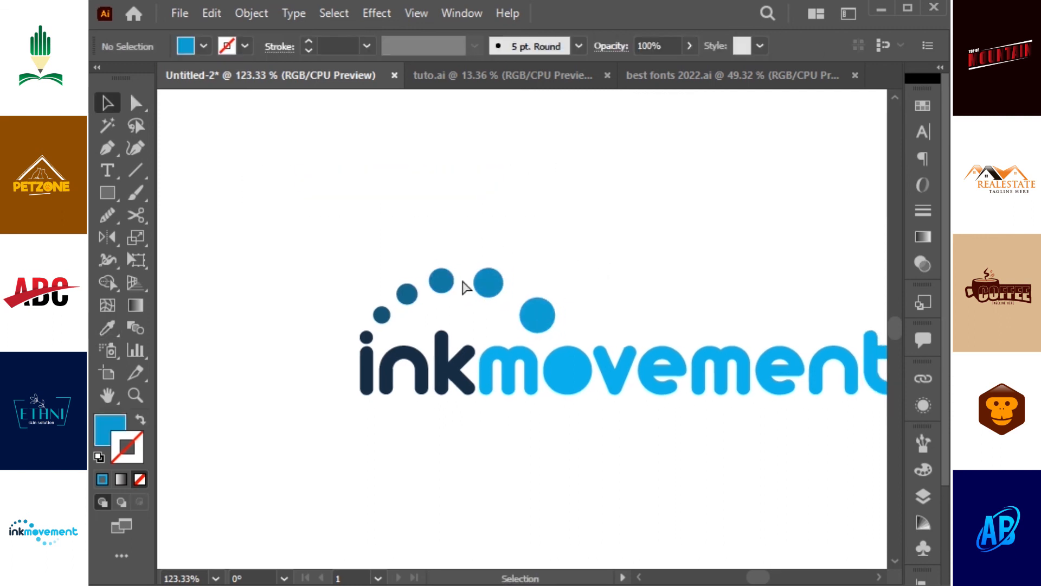
Copy the arc of circles, rotate the copy 180 degrees and place it below the wordmark, running from the solid o to the right
key(ctrl+minus)
click(441, 286)
drag(463, 277, 551, 396)
drag(573, 349, 580, 412)
drag(472, 417, 537, 409)
click(708, 443)
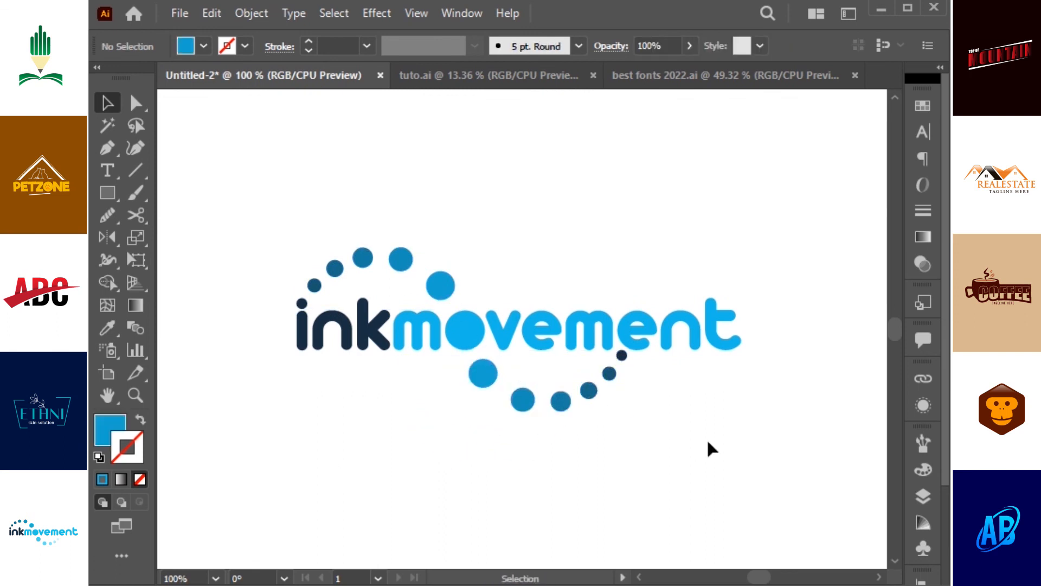
click(483, 379)
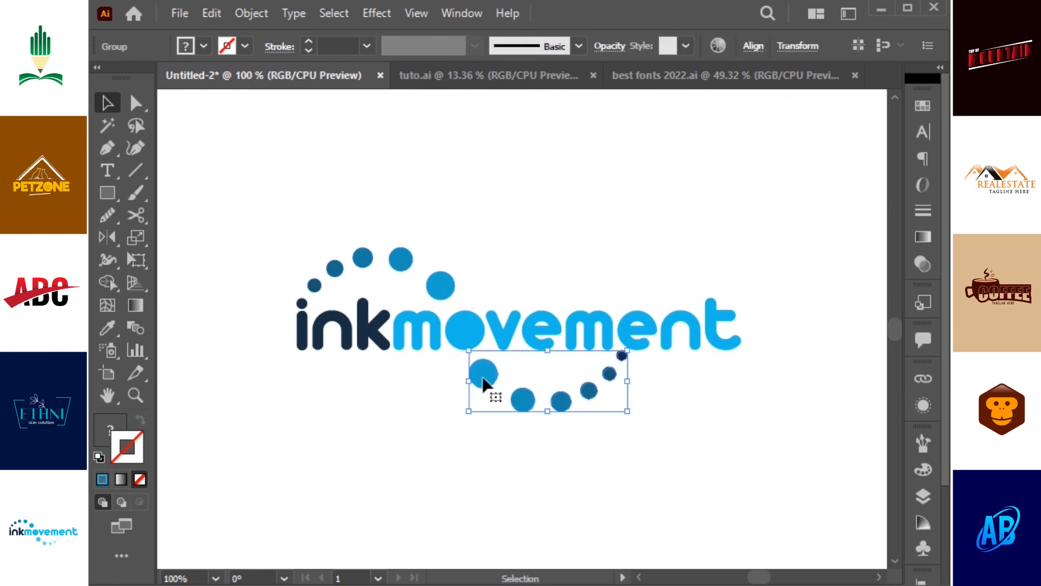
drag(483, 380, 484, 381)
click(590, 425)
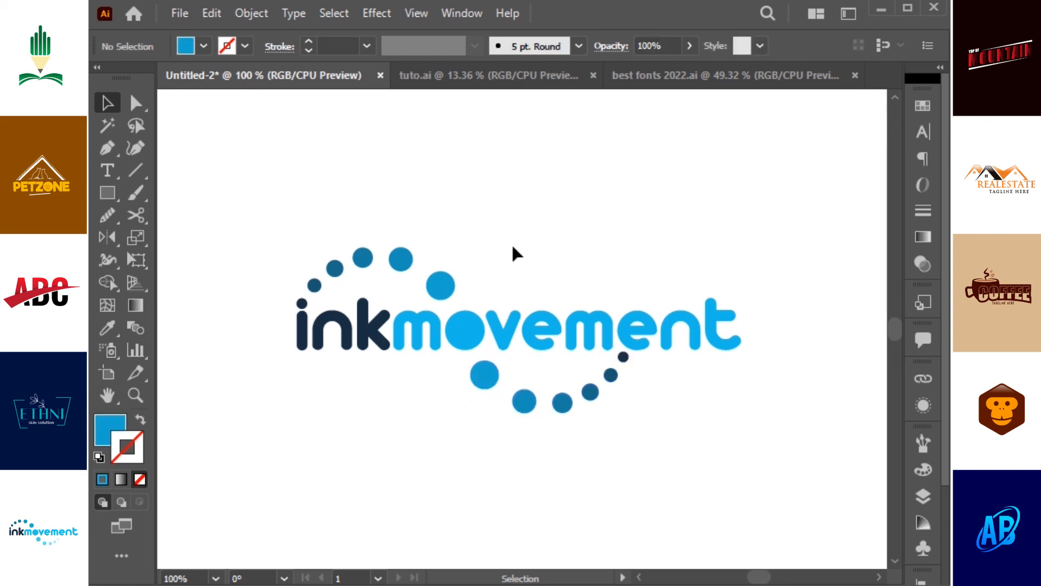
Draw a small rectangle above the logo filled with the wordmark's light blue
key(m)
drag(489, 194, 463, 192)
key(v)
click(487, 174)
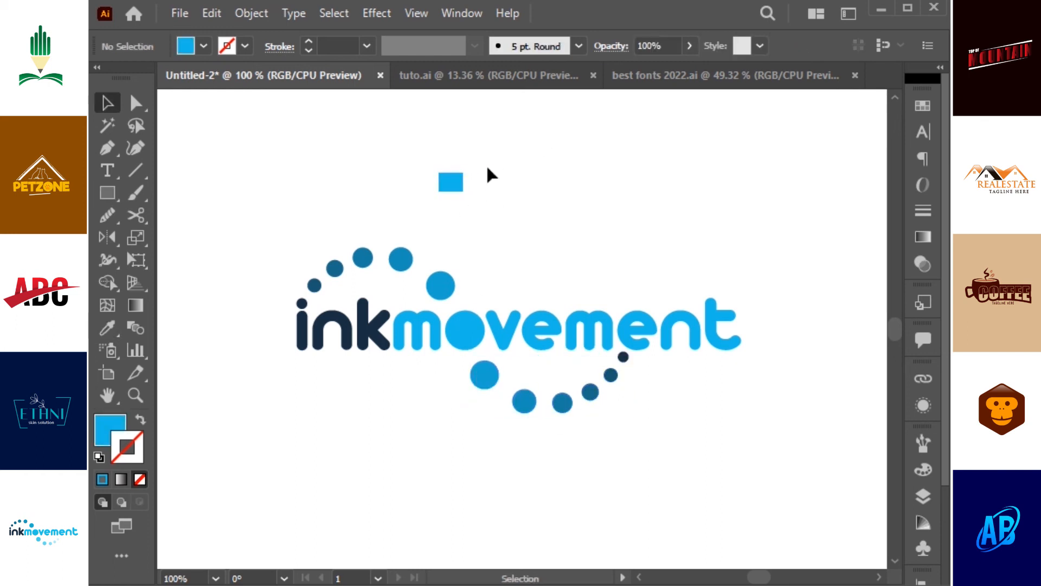
Copy the light blue rectangle to the right, fill the copy with white and blend the two rectangles
drag(572, 187, 573, 187)
key(i)
click(663, 156)
key(v)
drag(648, 137, 426, 202)
key(ctrl+alt+b)
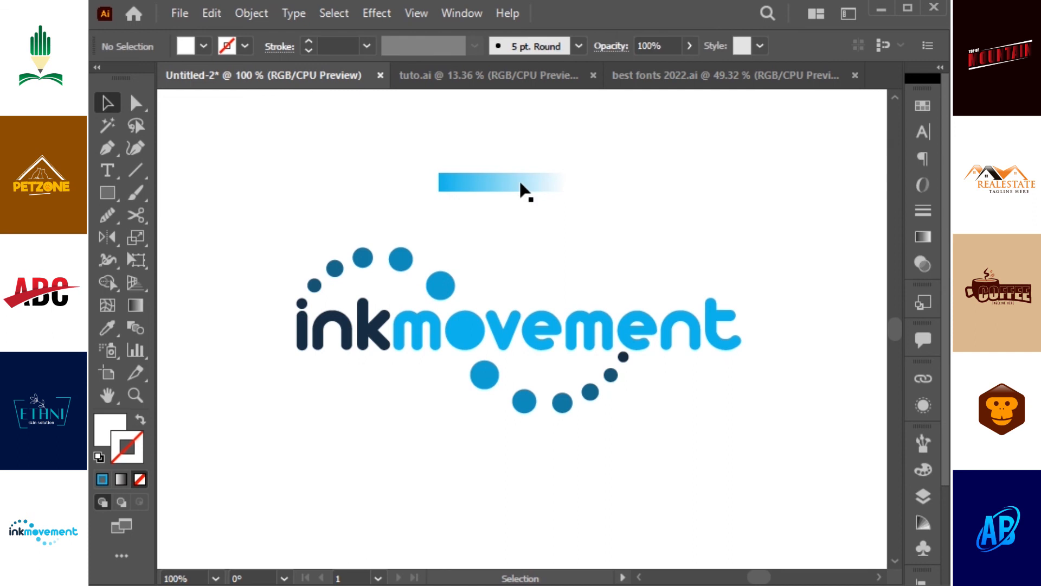
Set the light blue to white blend to 5 specified steps and deselect it
click(522, 184)
click(142, 326)
double_click(142, 326)
click(607, 261)
click(612, 288)
text(5)
key(Return)
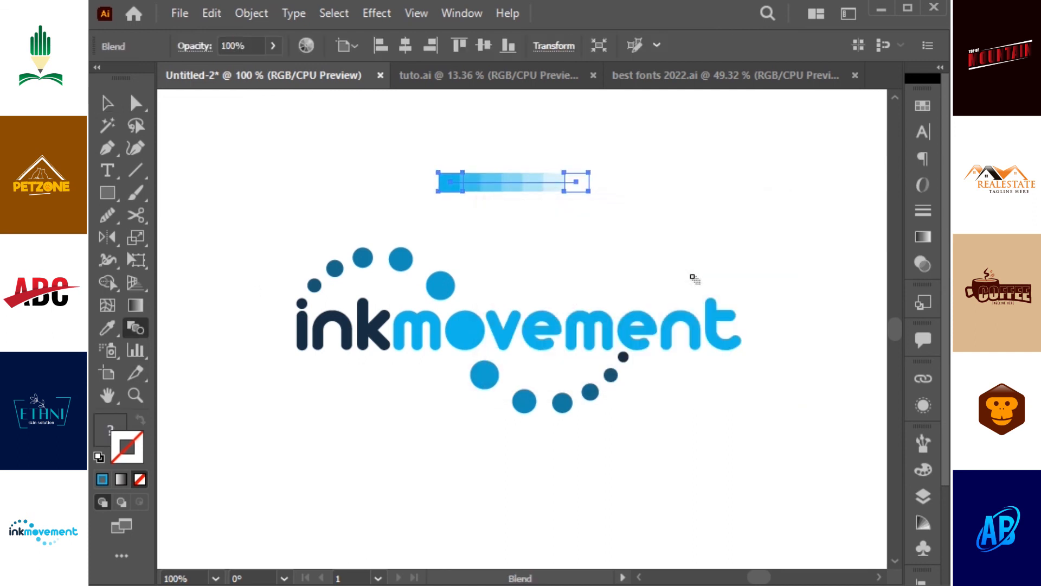
key(v)
click(691, 276)
Colour the largest circle of the lower arc with the second swatch of the light blue blend
key(a)
click(488, 374)
key(i)
click(471, 182)
key(v)
click(551, 213)
Colour the next two circles of the lower arc with the third and fourth swatches of the light blue blend
key(a)
click(525, 402)
click(563, 403)
key(i)
click(534, 182)
key(v)
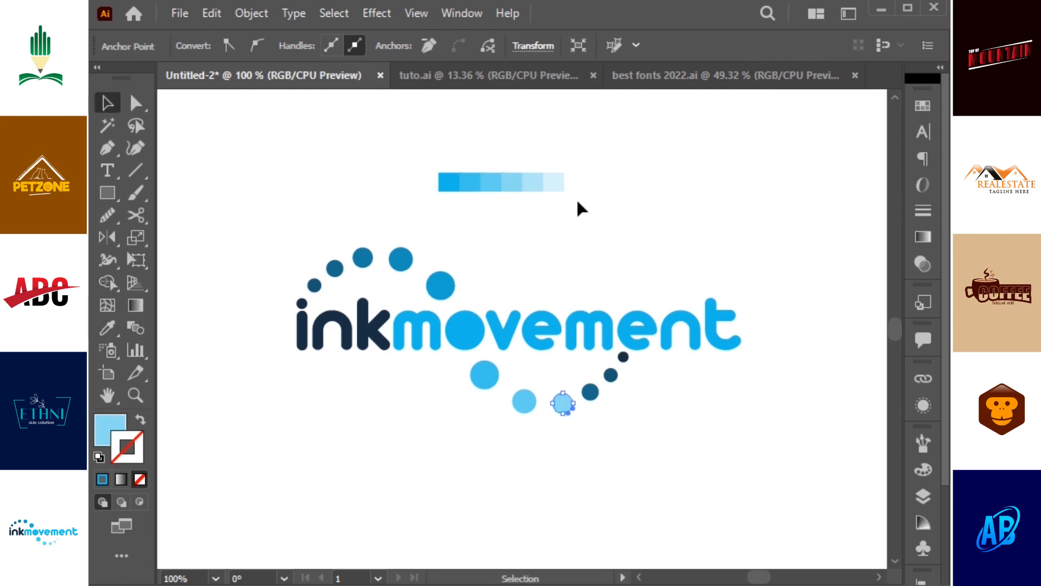
click(579, 205)
Colour the fourth and fifth circles of the lower arc with the two palest blue swatches of the blend
key(a)
click(591, 392)
key(i)
click(534, 182)
key(v)
click(558, 153)
key(a)
click(611, 375)
key(i)
click(555, 183)
Fill the smallest circle of the lower arc with the blend's white end and delete the blended swatch strip
key(a)
click(620, 356)
key(i)
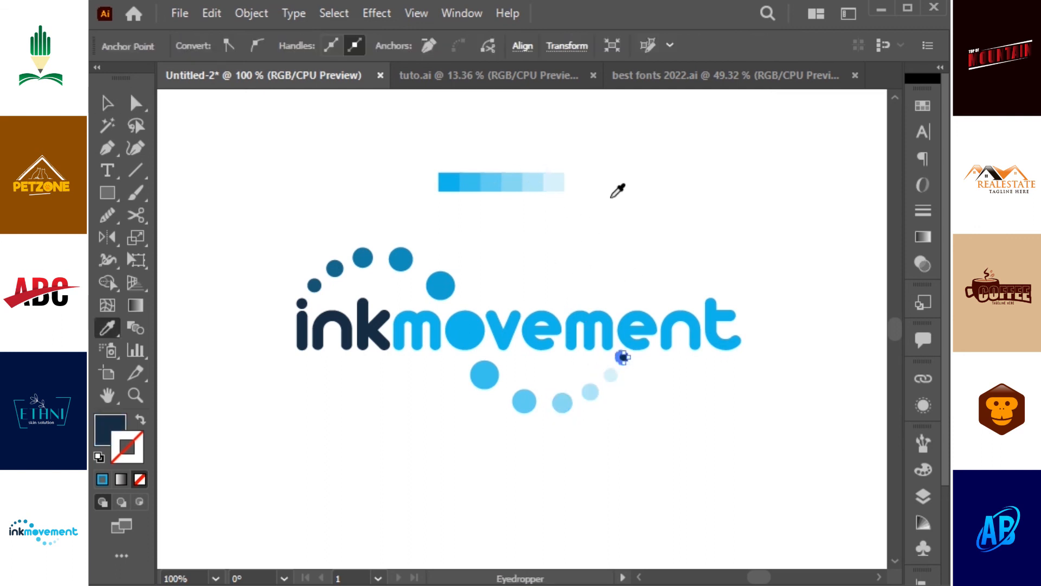
click(574, 186)
key(v)
click(695, 236)
click(578, 183)
key(Delete)
Select the whole inkmovement logo, enlarge it slightly and deselect it
key(a)
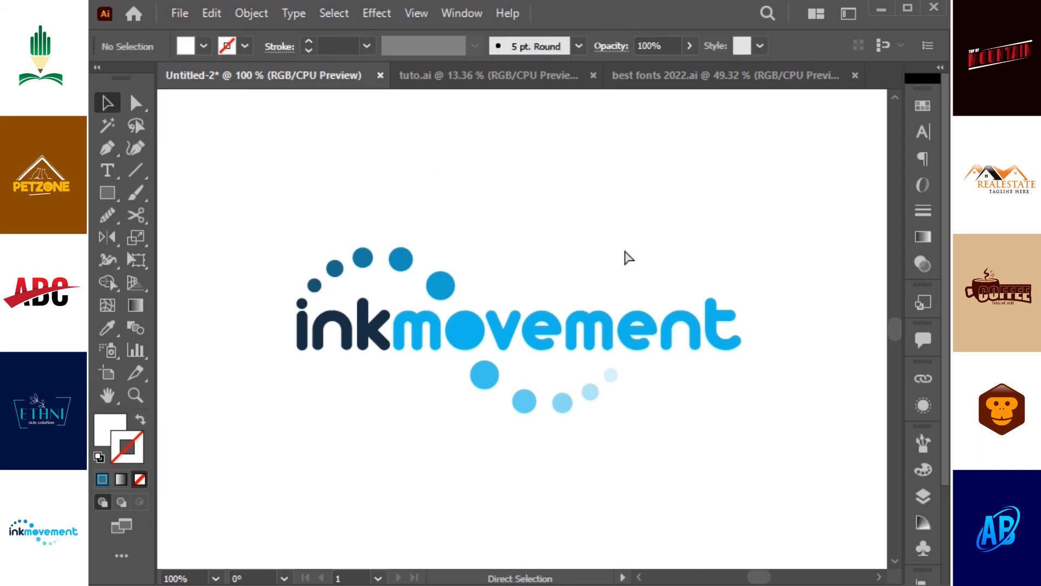
drag(765, 186, 270, 450)
drag(744, 419, 767, 428)
click(626, 228)
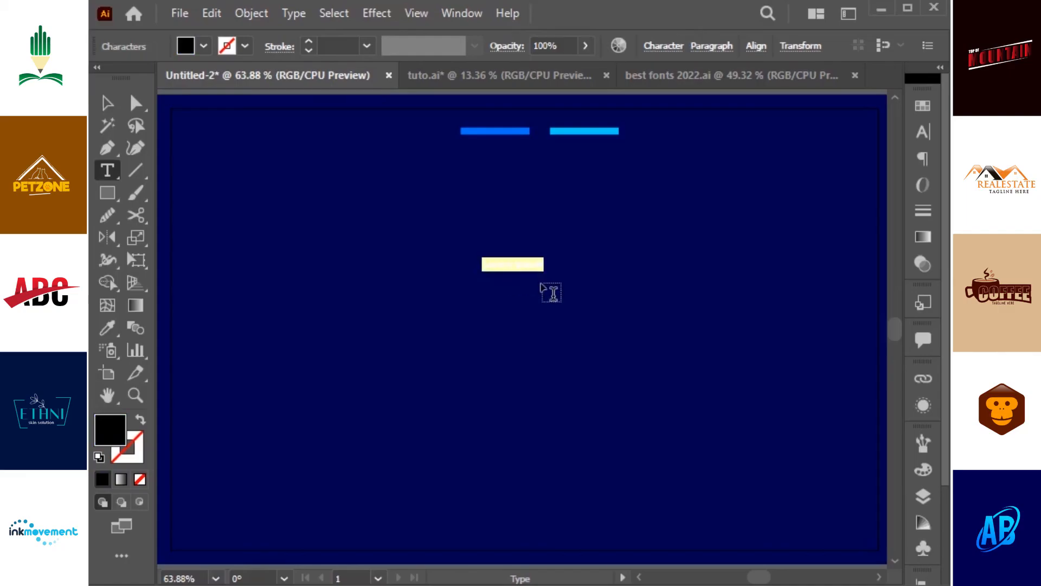
Replace the placeholder text on the dark navy artboard with AB and enlarge it
key(BackSpace)
key(Escape)
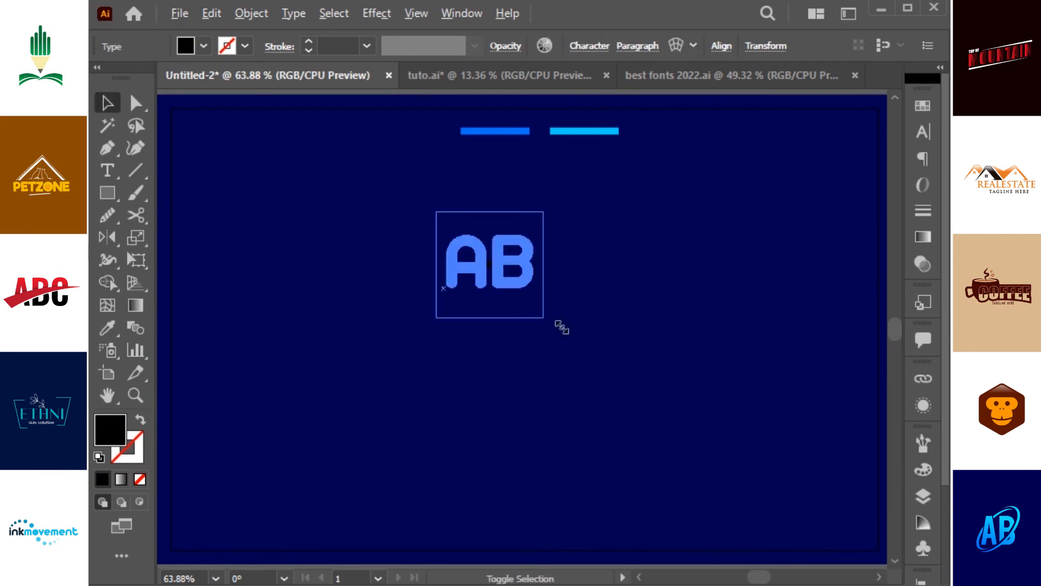
key(Escape)
Fill the AB text with the light blue of the right sample bar and move it down to the left
key(i)
click(584, 128)
key(v)
drag(491, 271, 443, 352)
Set the font of the AB text to Bebas
click(923, 130)
click(776, 122)
text(beb)
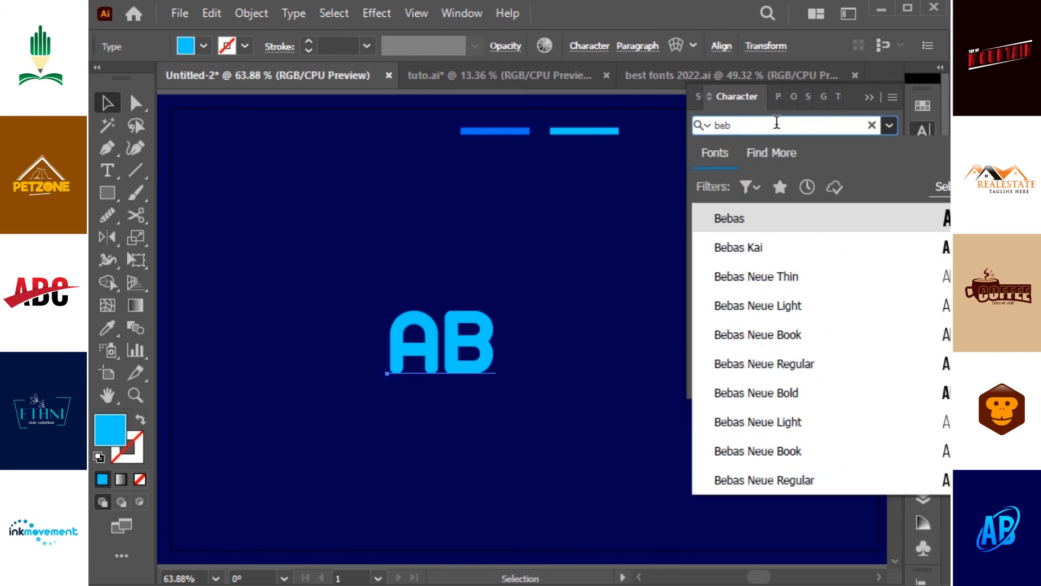
key(Return)
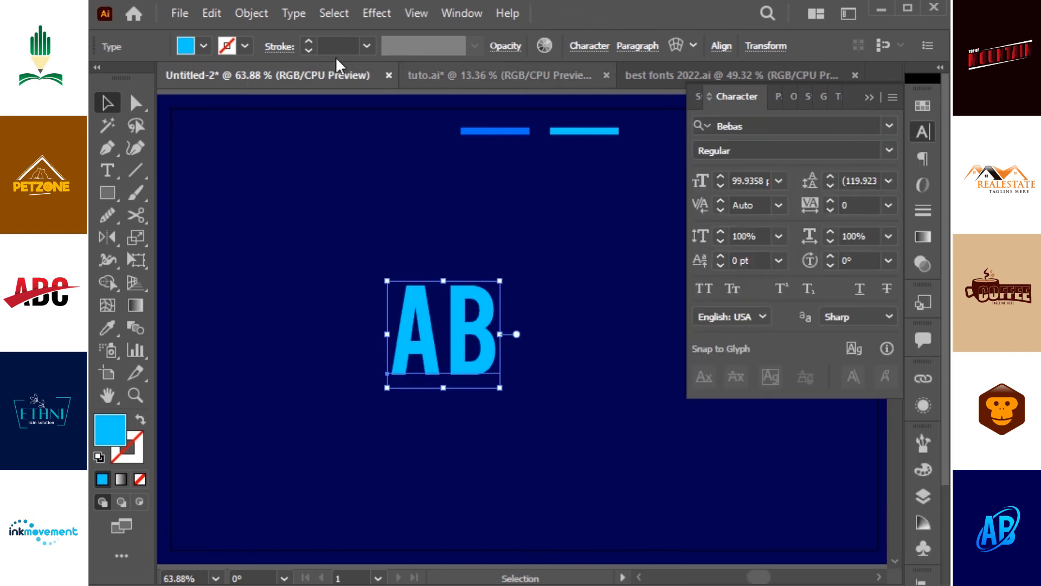
Expand the AB text into outlines and separate the two letters
click(246, 13)
click(334, 202)
click(868, 97)
click(251, 13)
click(280, 184)
key(Return)
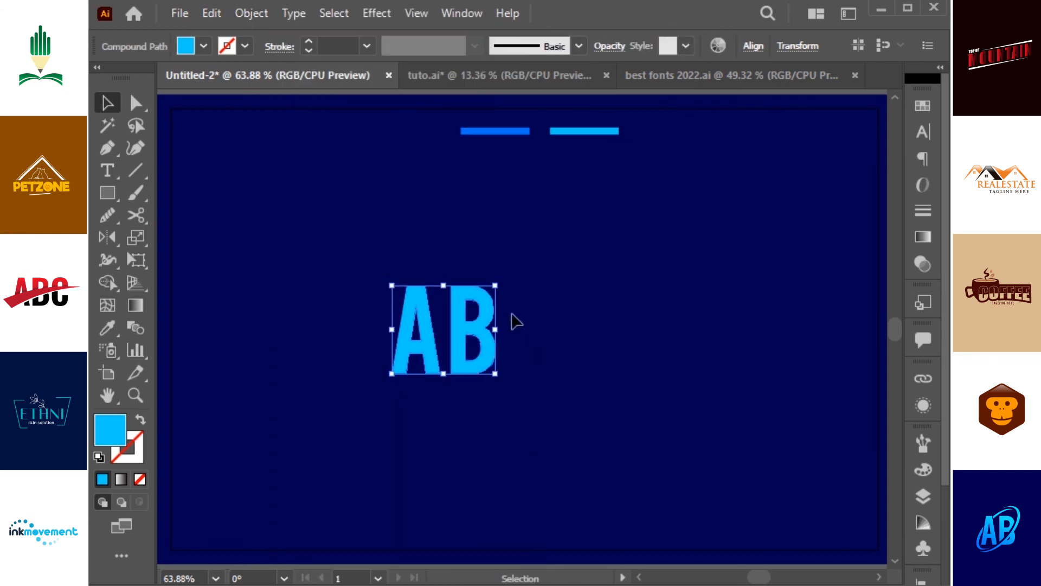
click(492, 331)
double_click(476, 344)
key(a)
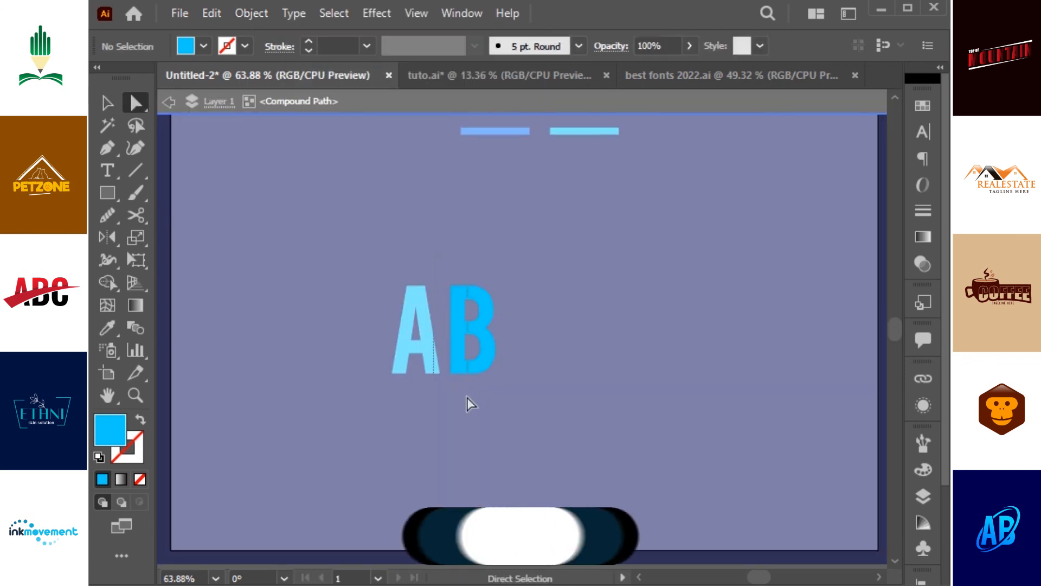
double_click(587, 316)
key(v)
Draw a tall ellipse to the right of the letters and give it an 8 pt light blue stroke without fill
key(l)
mouse_move(566, 255)
mouse_down()
mouse_move(627, 383)
mouse_move(653, 387)
mouse_up()
key(v)
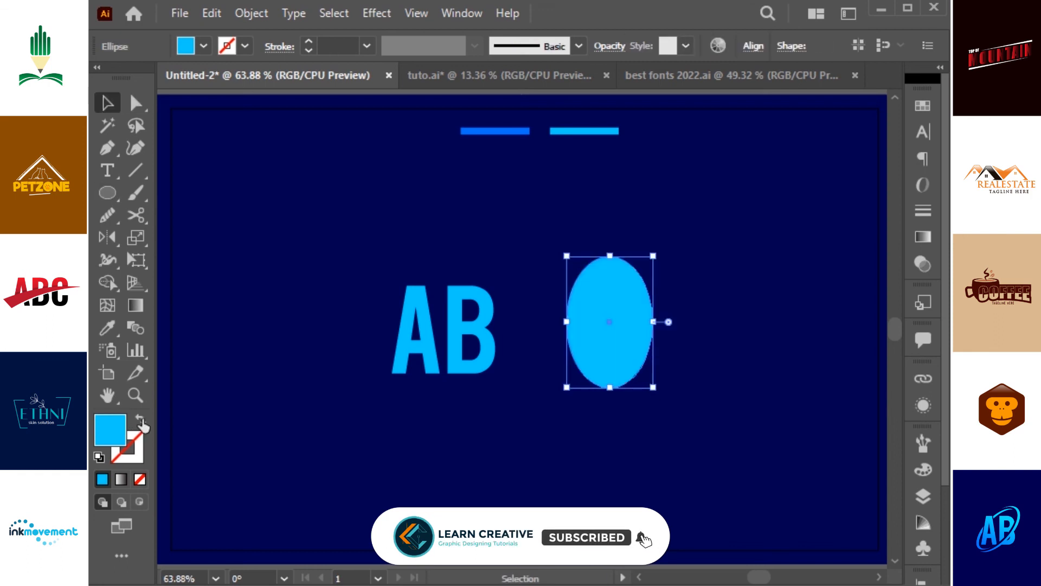
key(shift+x)
click(309, 41)
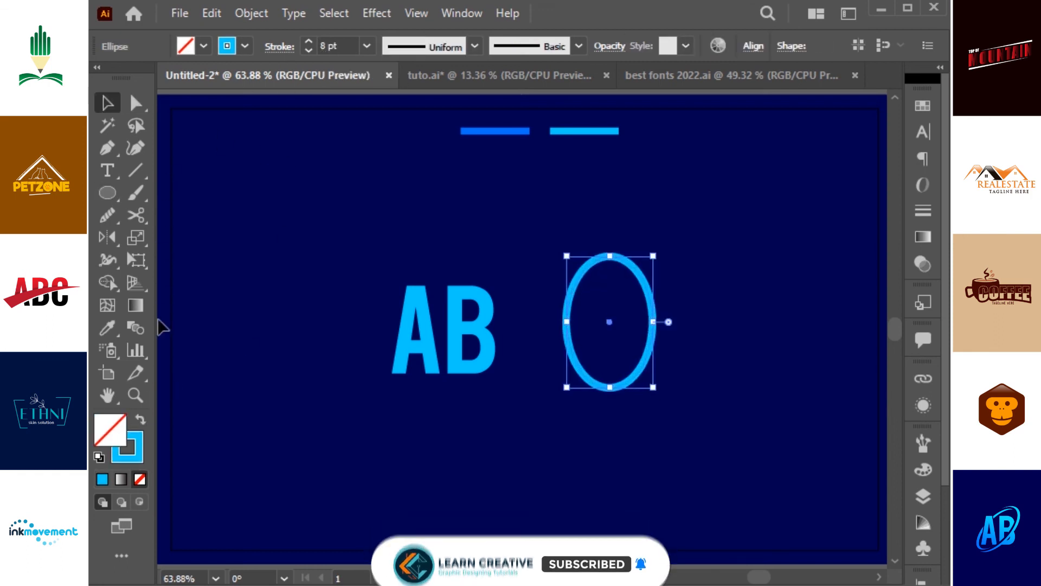
key(shift+o)
key(v)
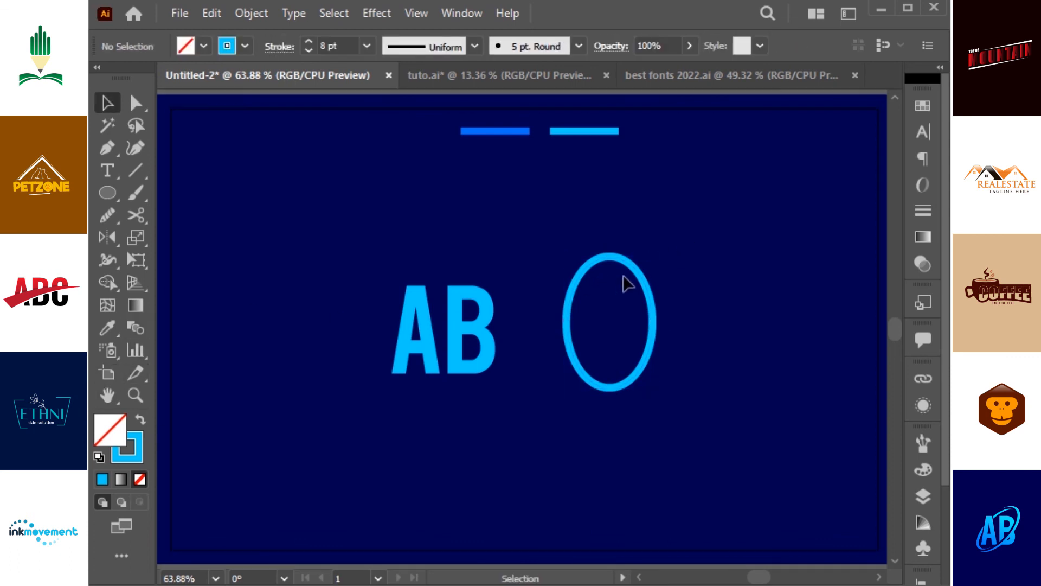
click(646, 295)
click(136, 237)
drag(558, 229, 656, 232)
key(v)
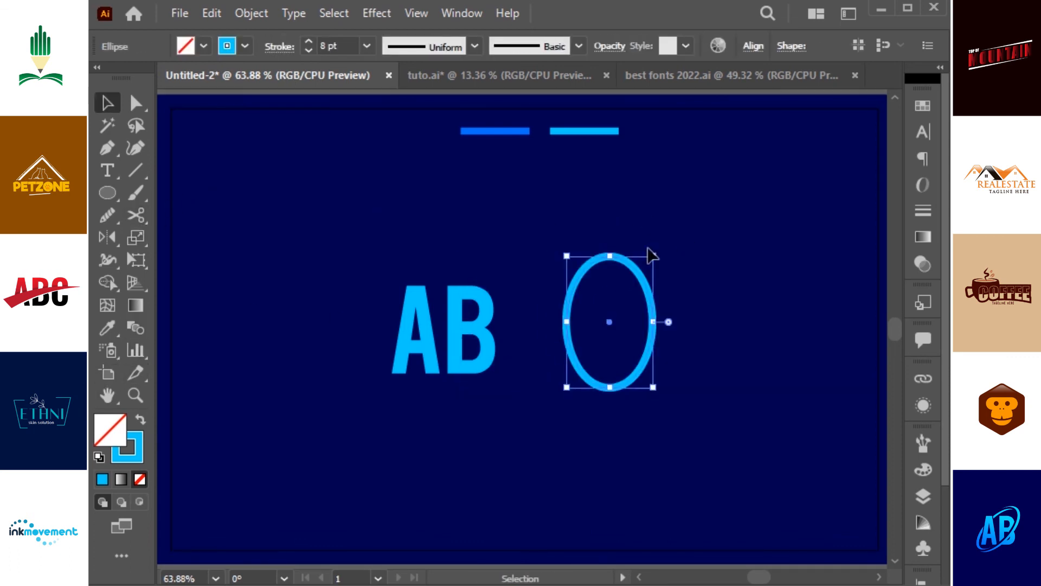
Move the ellipse over the AB letters and shear it into a slanted orbit ring
drag(139, 237, 207, 268)
drag(630, 235, 453, 337)
click(135, 237)
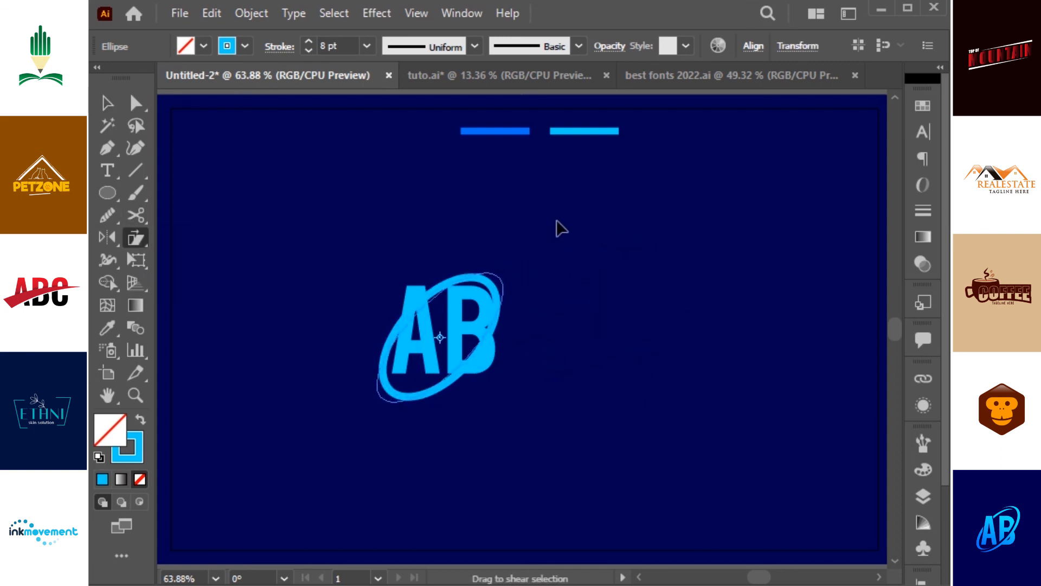
drag(561, 228, 548, 271)
key(v)
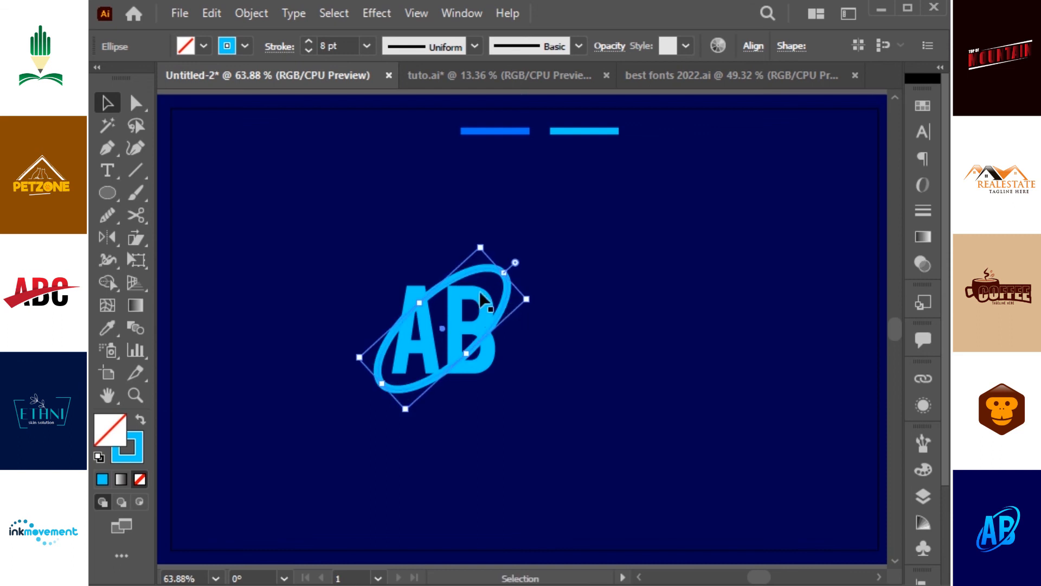
Widen the slanted ellipse slightly and set its stroke weight to 11 pt
drag(421, 300, 416, 296)
scroll(343, 47, up, 3)
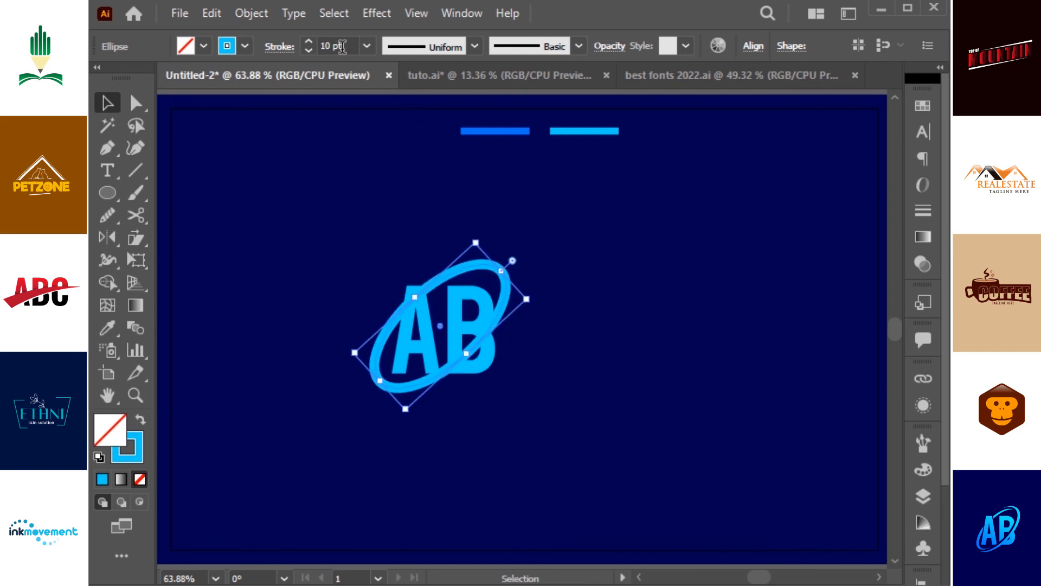
Lay a copy of the ellipse on top in the background navy with a 7 pt stroke, shifted slightly to the left
key(i)
click(638, 299)
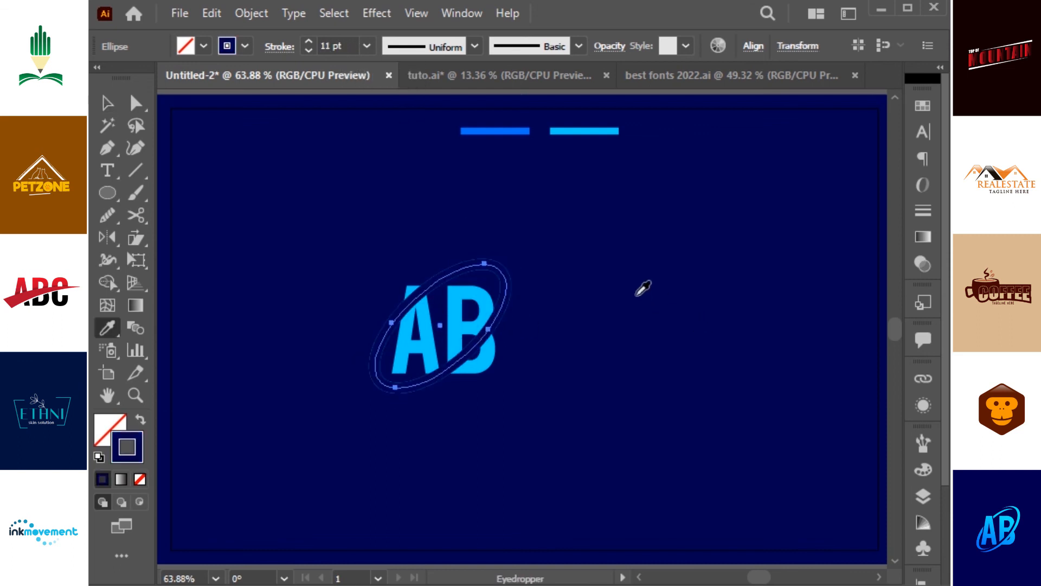
scroll(337, 39, down, 4)
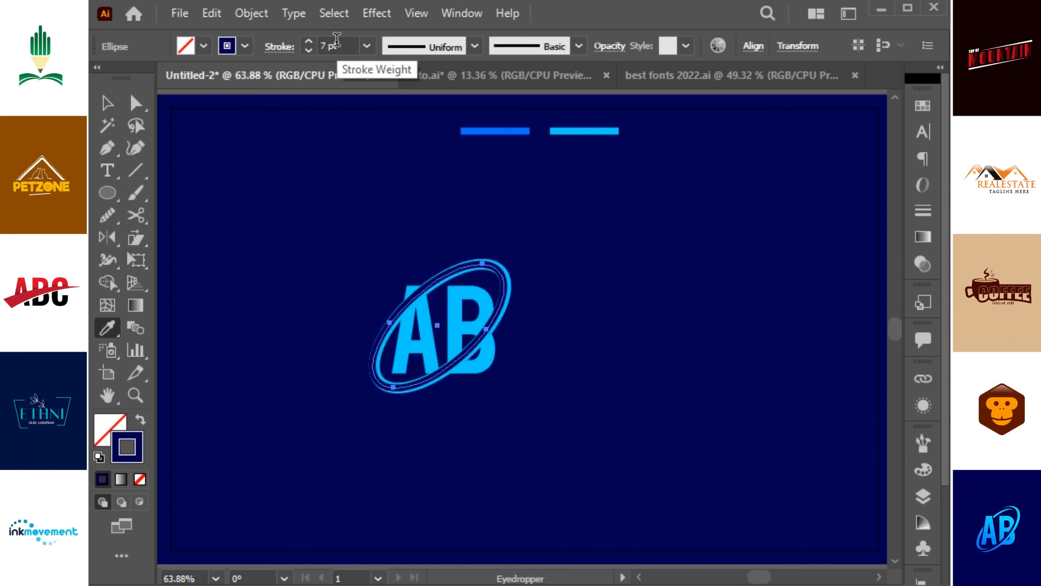
key(v)
click(638, 226)
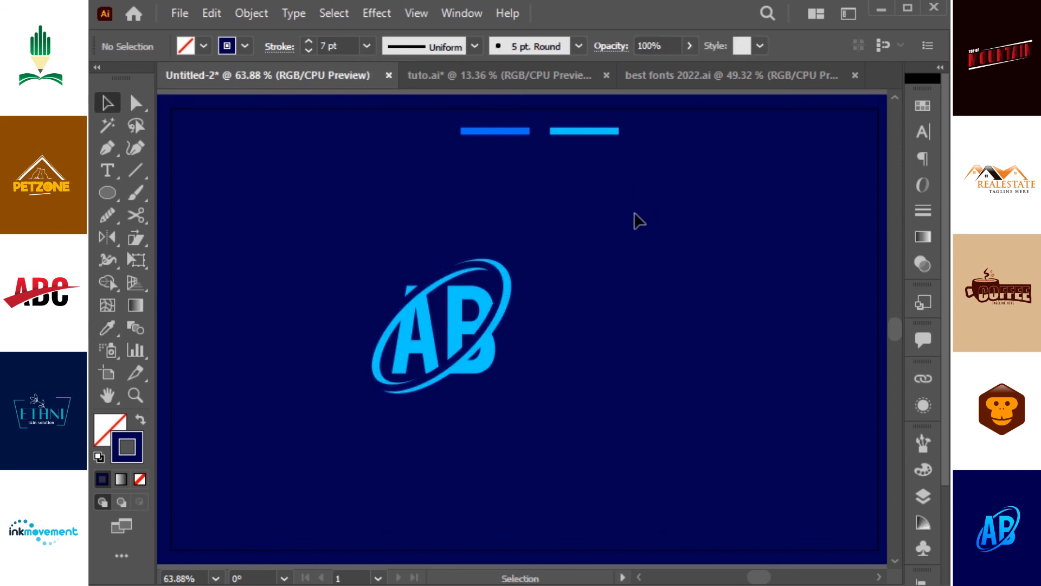
Set the stroke weight of the light blue ellipse to 10 pt and deselect it
click(496, 271)
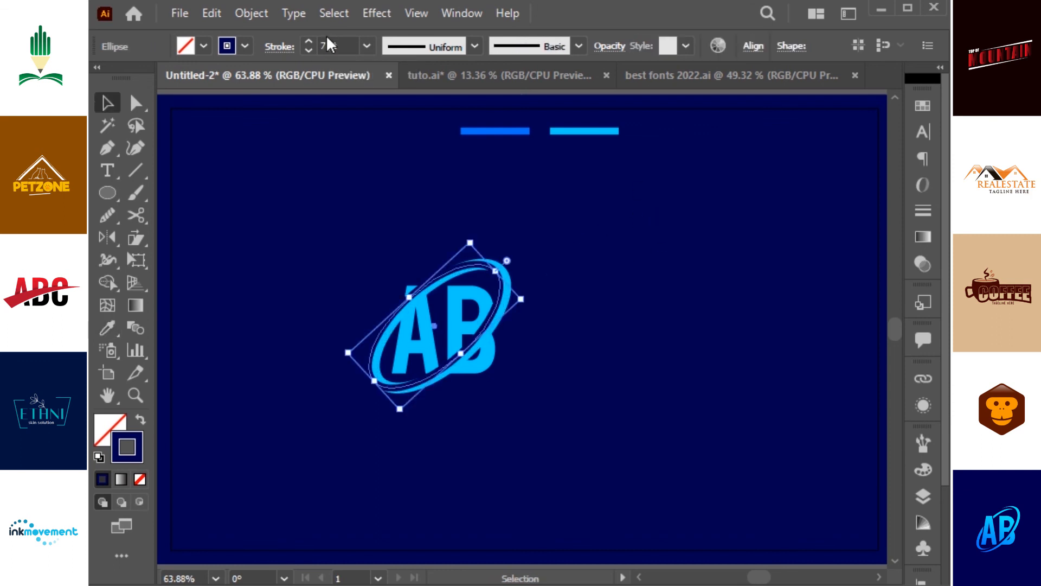
click(564, 295)
click(508, 288)
click(561, 241)
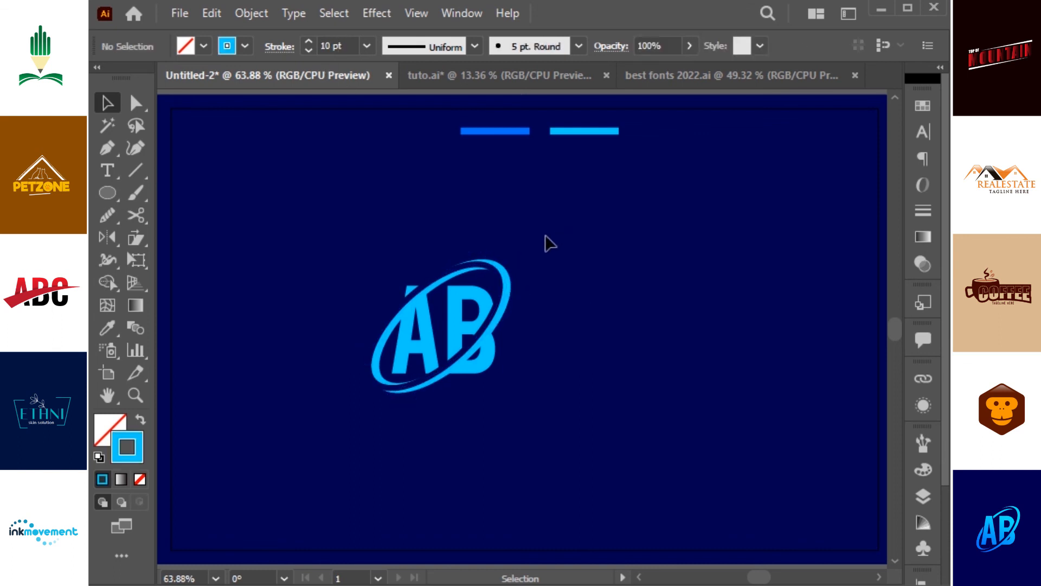
Shear the orbit ring into a slightly steeper shape and readjust its position around the letters
click(495, 282)
click(141, 238)
drag(534, 248, 378, 427)
key(v)
click(558, 224)
click(537, 304)
click(513, 284)
click(574, 285)
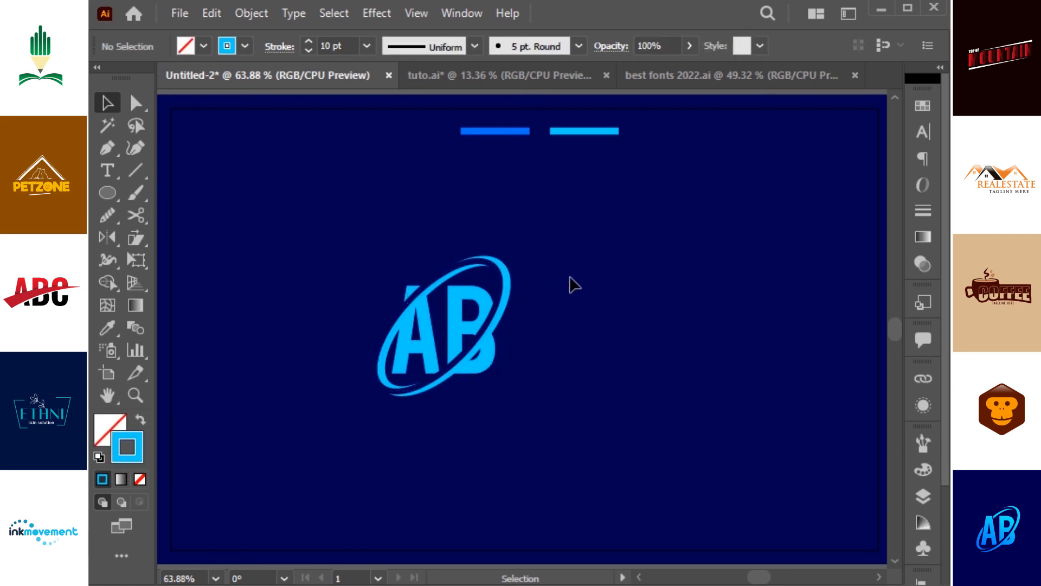
Give the letter A a stroke in the navy sampled from the background and expand it into shapes
click(445, 341)
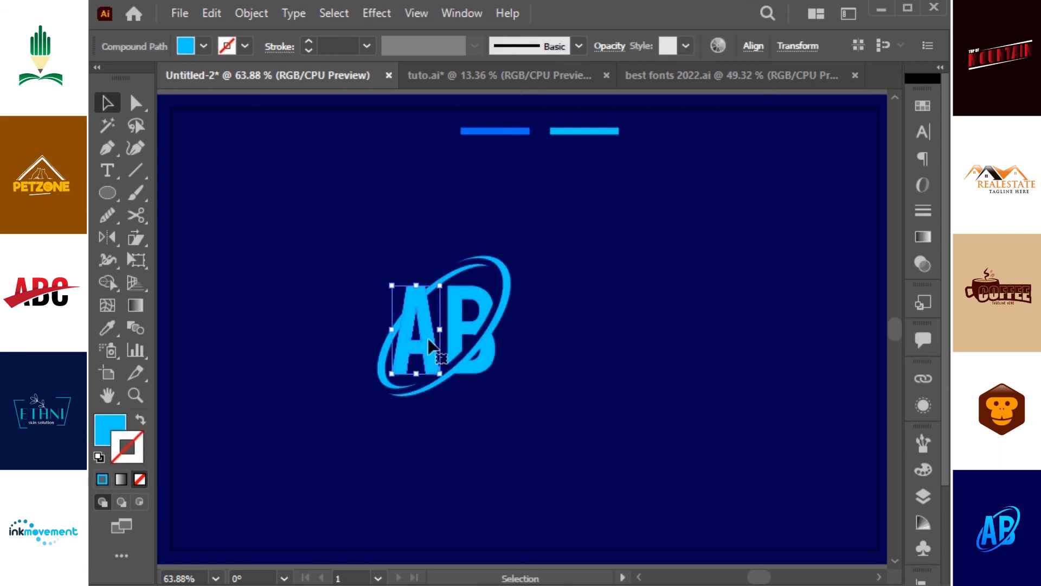
key(i)
shift+click(637, 302)
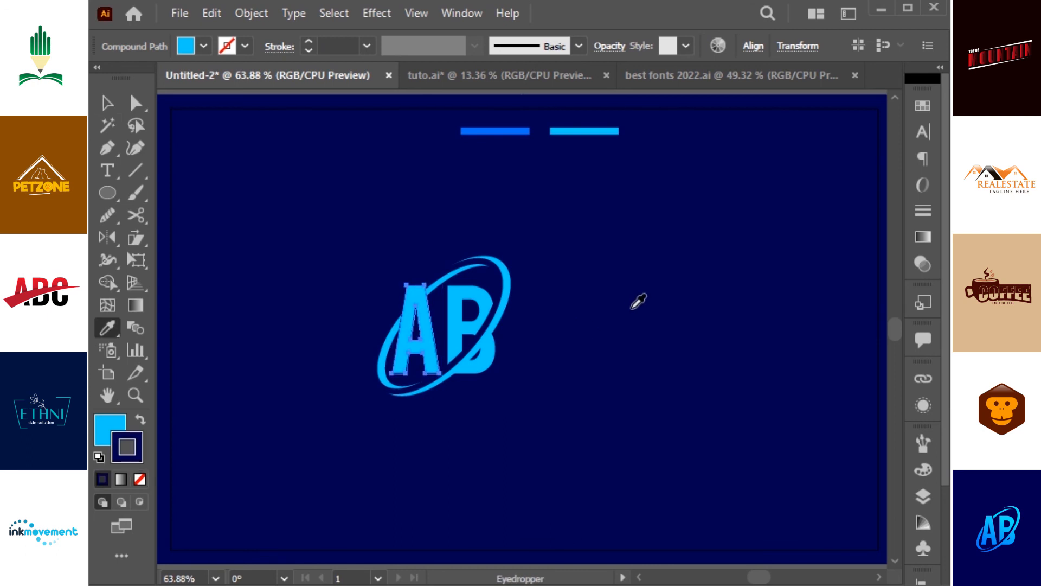
click(288, 48)
click(196, 143)
click(328, 47)
scroll(328, 47, up, 2)
click(259, 10)
click(328, 202)
Erase the lower edge of the letter A's expanded navy outline where it overlaps the ring, and deselect it
key(shift+e)
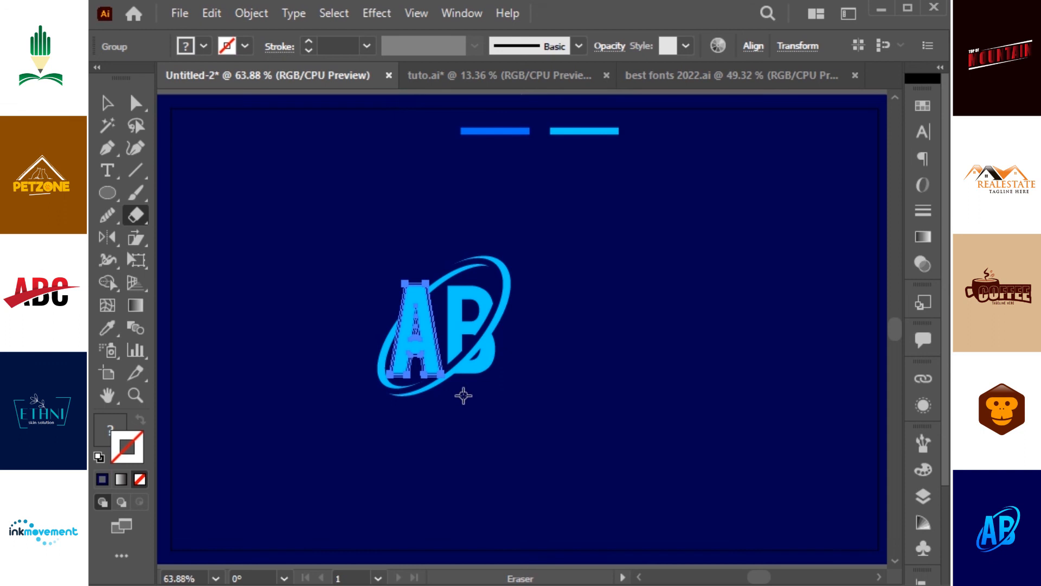
drag(450, 379, 369, 402)
key(v)
click(555, 241)
Expand the fills and strokes of the whole AB logo and merge its pieces with Pathfinder
drag(564, 233, 368, 442)
click(241, 15)
click(337, 204)
click(268, 15)
click(336, 184)
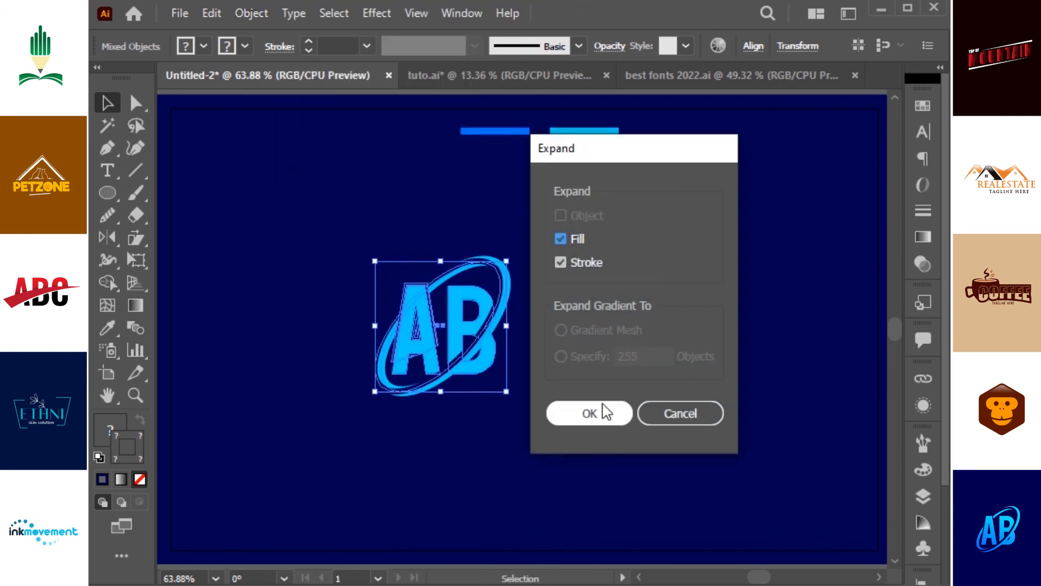
click(603, 412)
scroll(928, 488, down, 2)
click(923, 564)
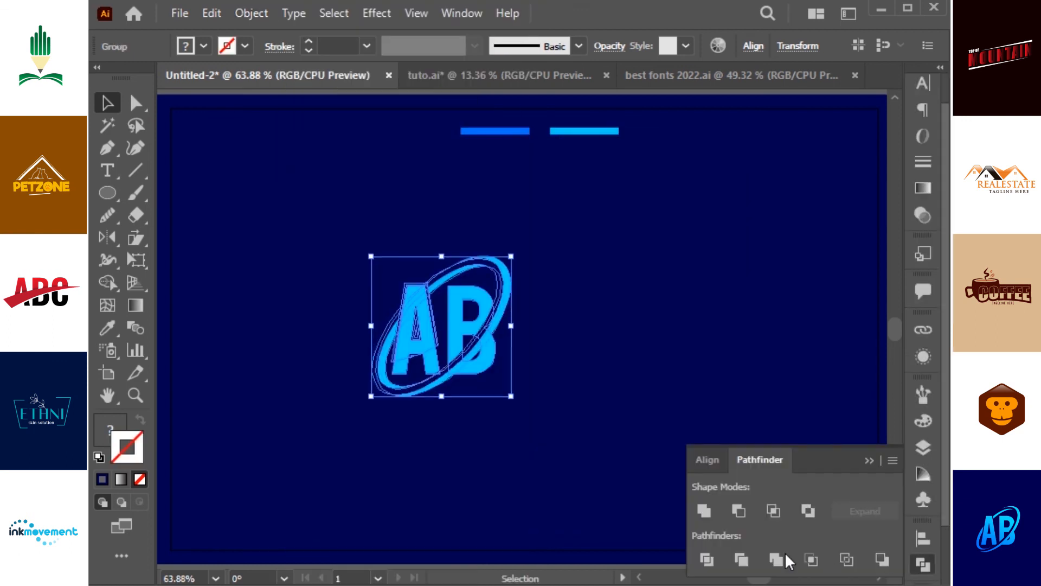
Isolate the merged logo, select all its navy pieces with the Magic Wand, delete them and leave isolation
click(497, 323)
double_click(466, 307)
key(y)
click(462, 305)
key(Delete)
key(Delete)
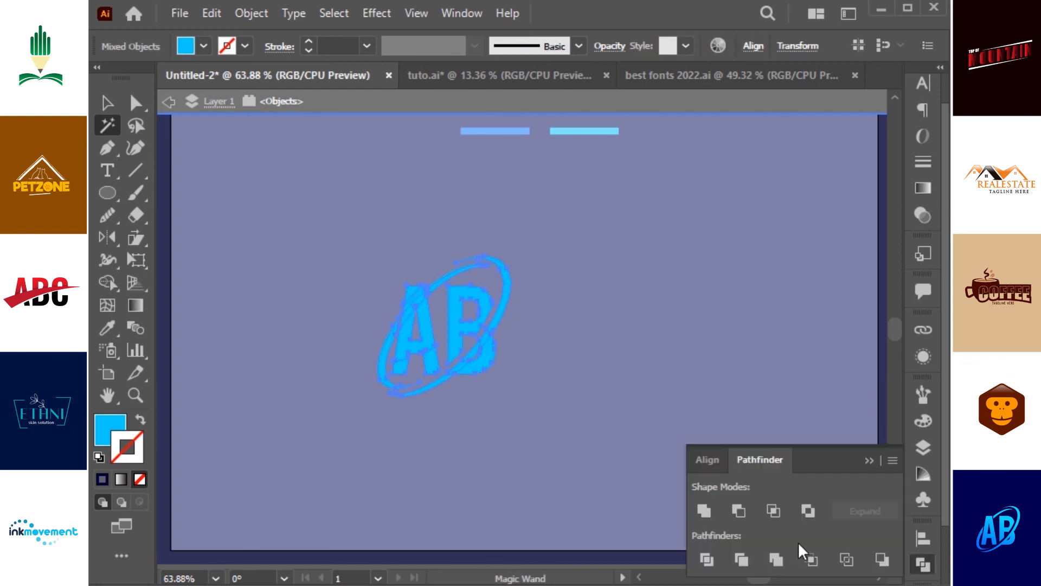
click(867, 462)
key(v)
double_click(716, 344)
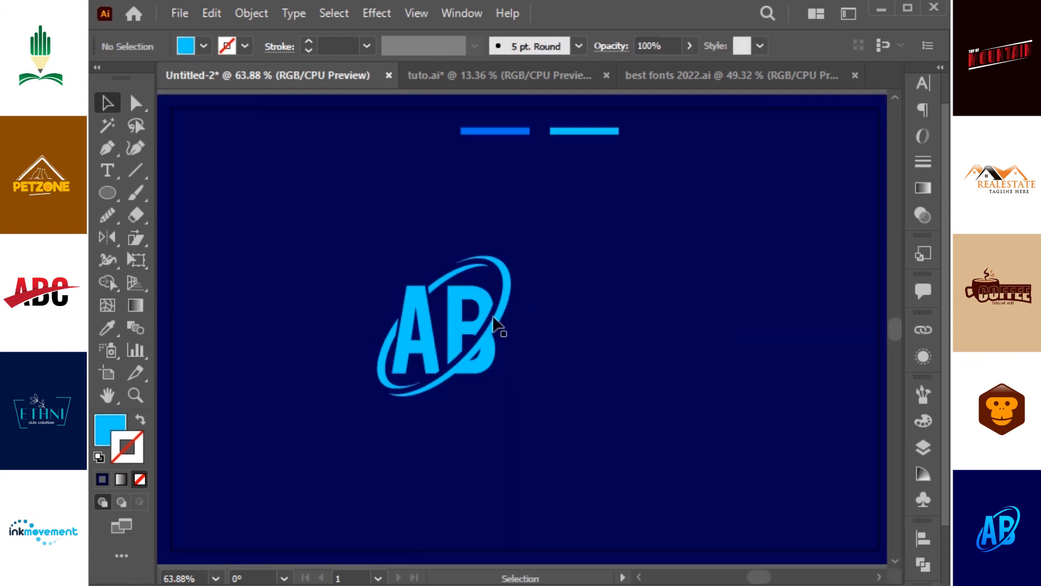
Shift the logo slightly left and fill it with a linear gradient from the darker blue bar's colour to the light blue bar's colour
click(454, 306)
key(period)
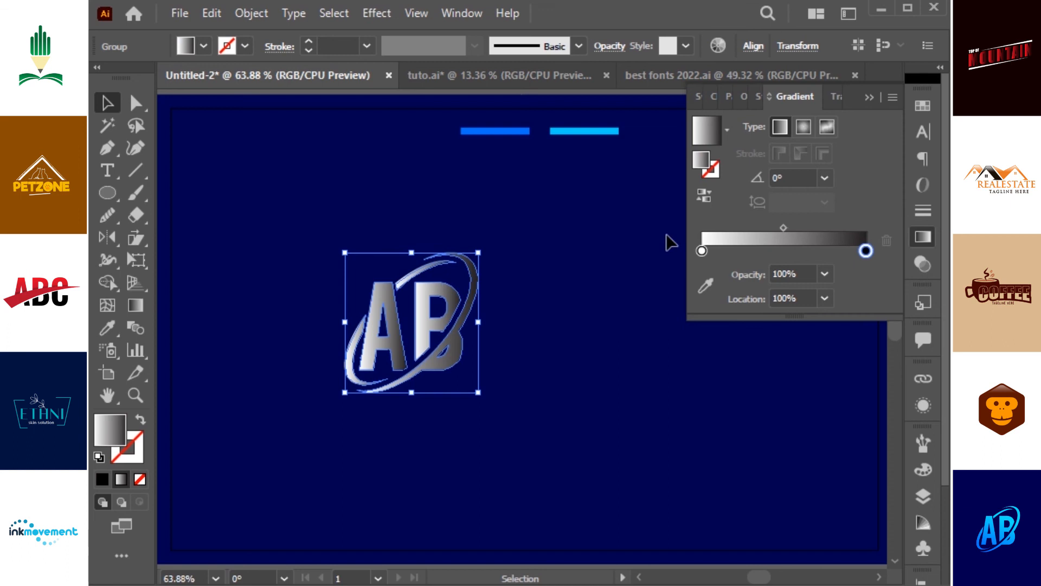
click(702, 251)
key(i)
shift+click(524, 131)
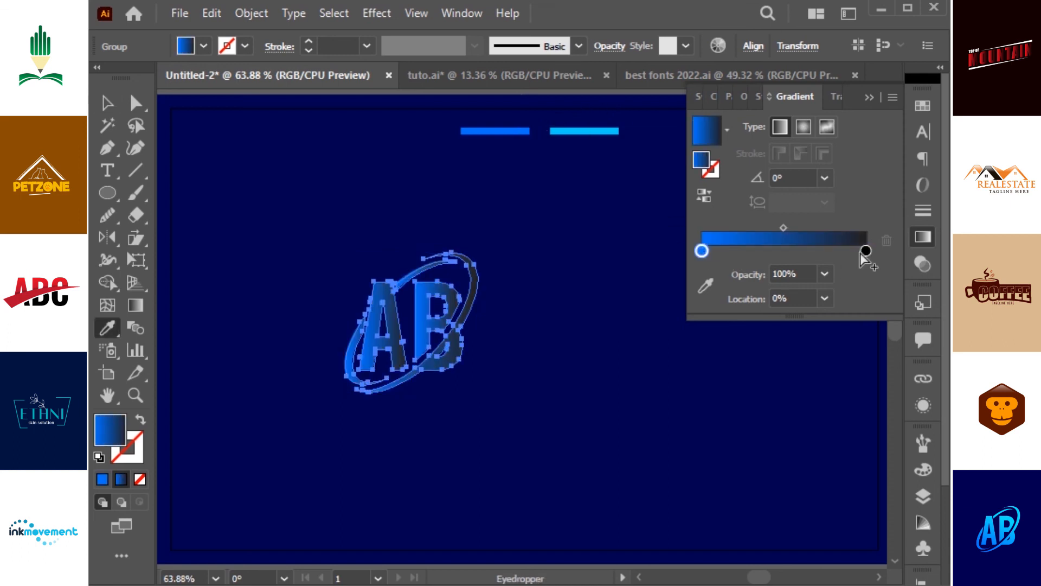
shift+click(613, 131)
Redirect the logo's gradient to run diagonally upward from the ring's lower edge to the top of the B, and deselect
key(g)
drag(379, 389, 425, 284)
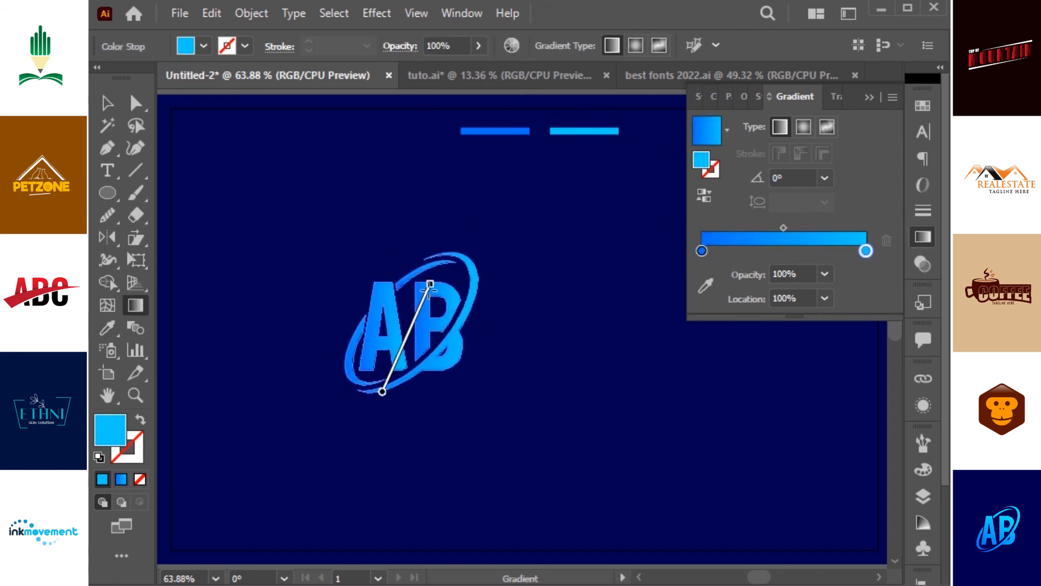
key(v)
click(509, 282)
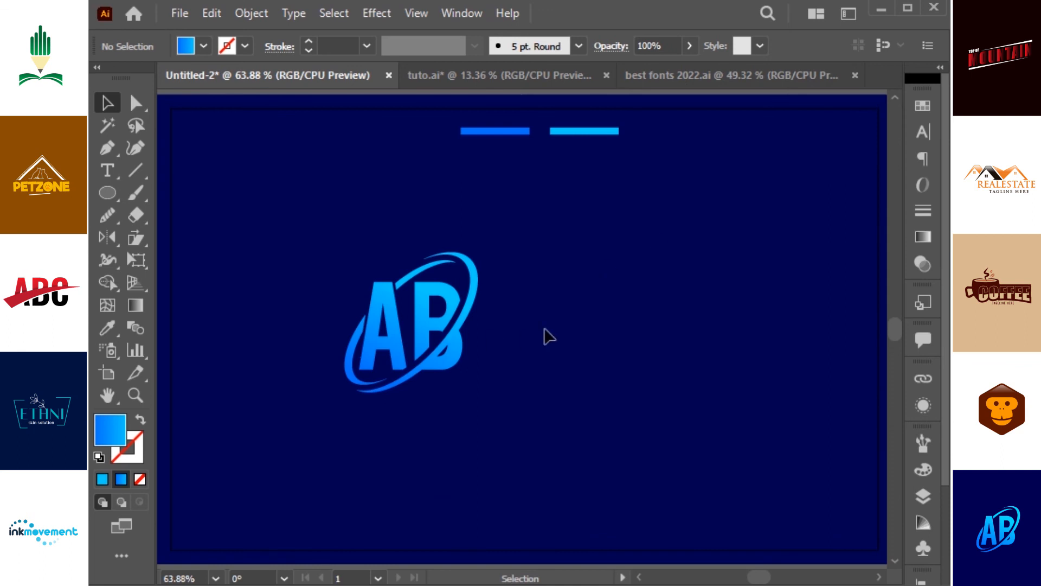
Add the text TYPO beside the AB logo and fill it with white
key(t)
click(555, 315)
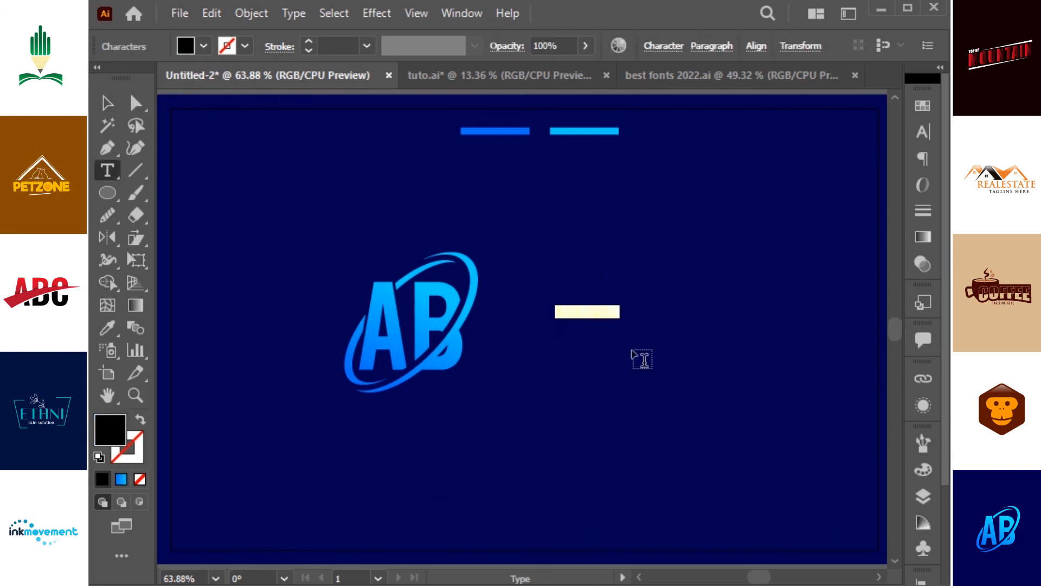
key(Escape)
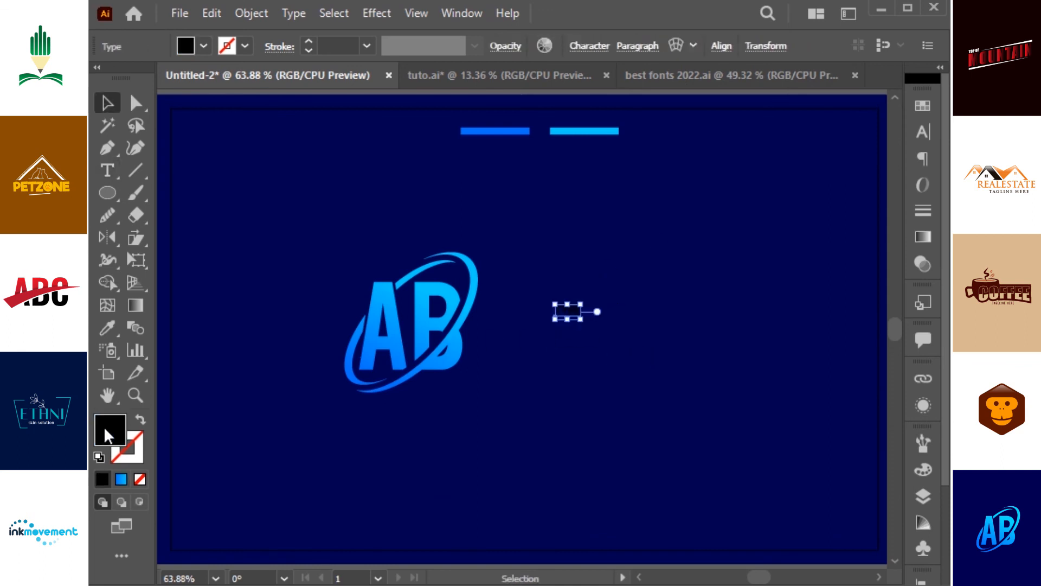
double_click(110, 430)
click(285, 184)
click(727, 191)
Enlarge the AB logo and the TYPO text, placing the text against the lower part of the B, and deselect
drag(581, 319, 542, 343)
drag(623, 239, 302, 414)
drag(560, 392, 583, 407)
drag(538, 359, 594, 373)
drag(639, 250, 689, 218)
click(733, 299)
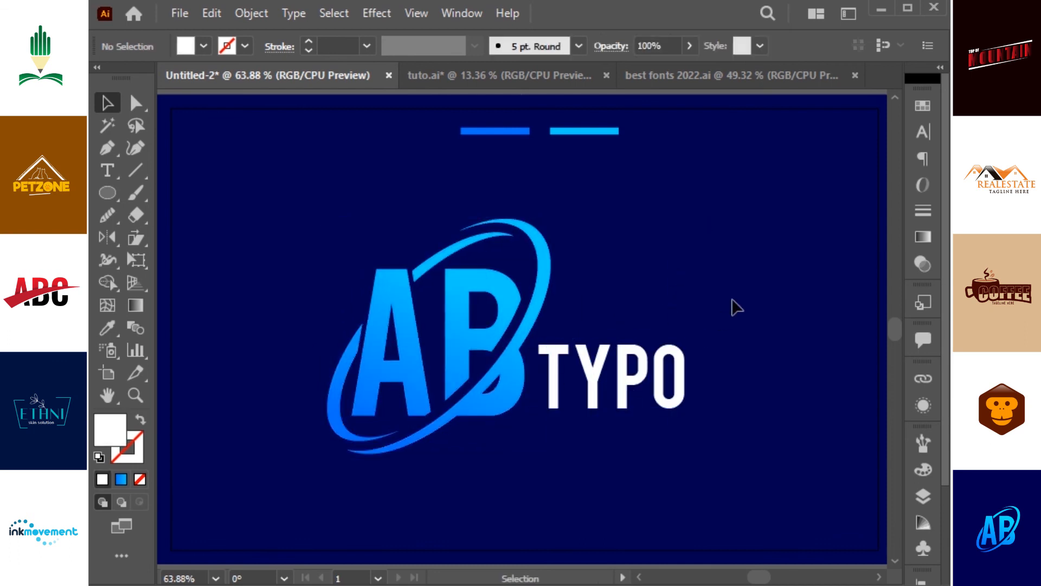